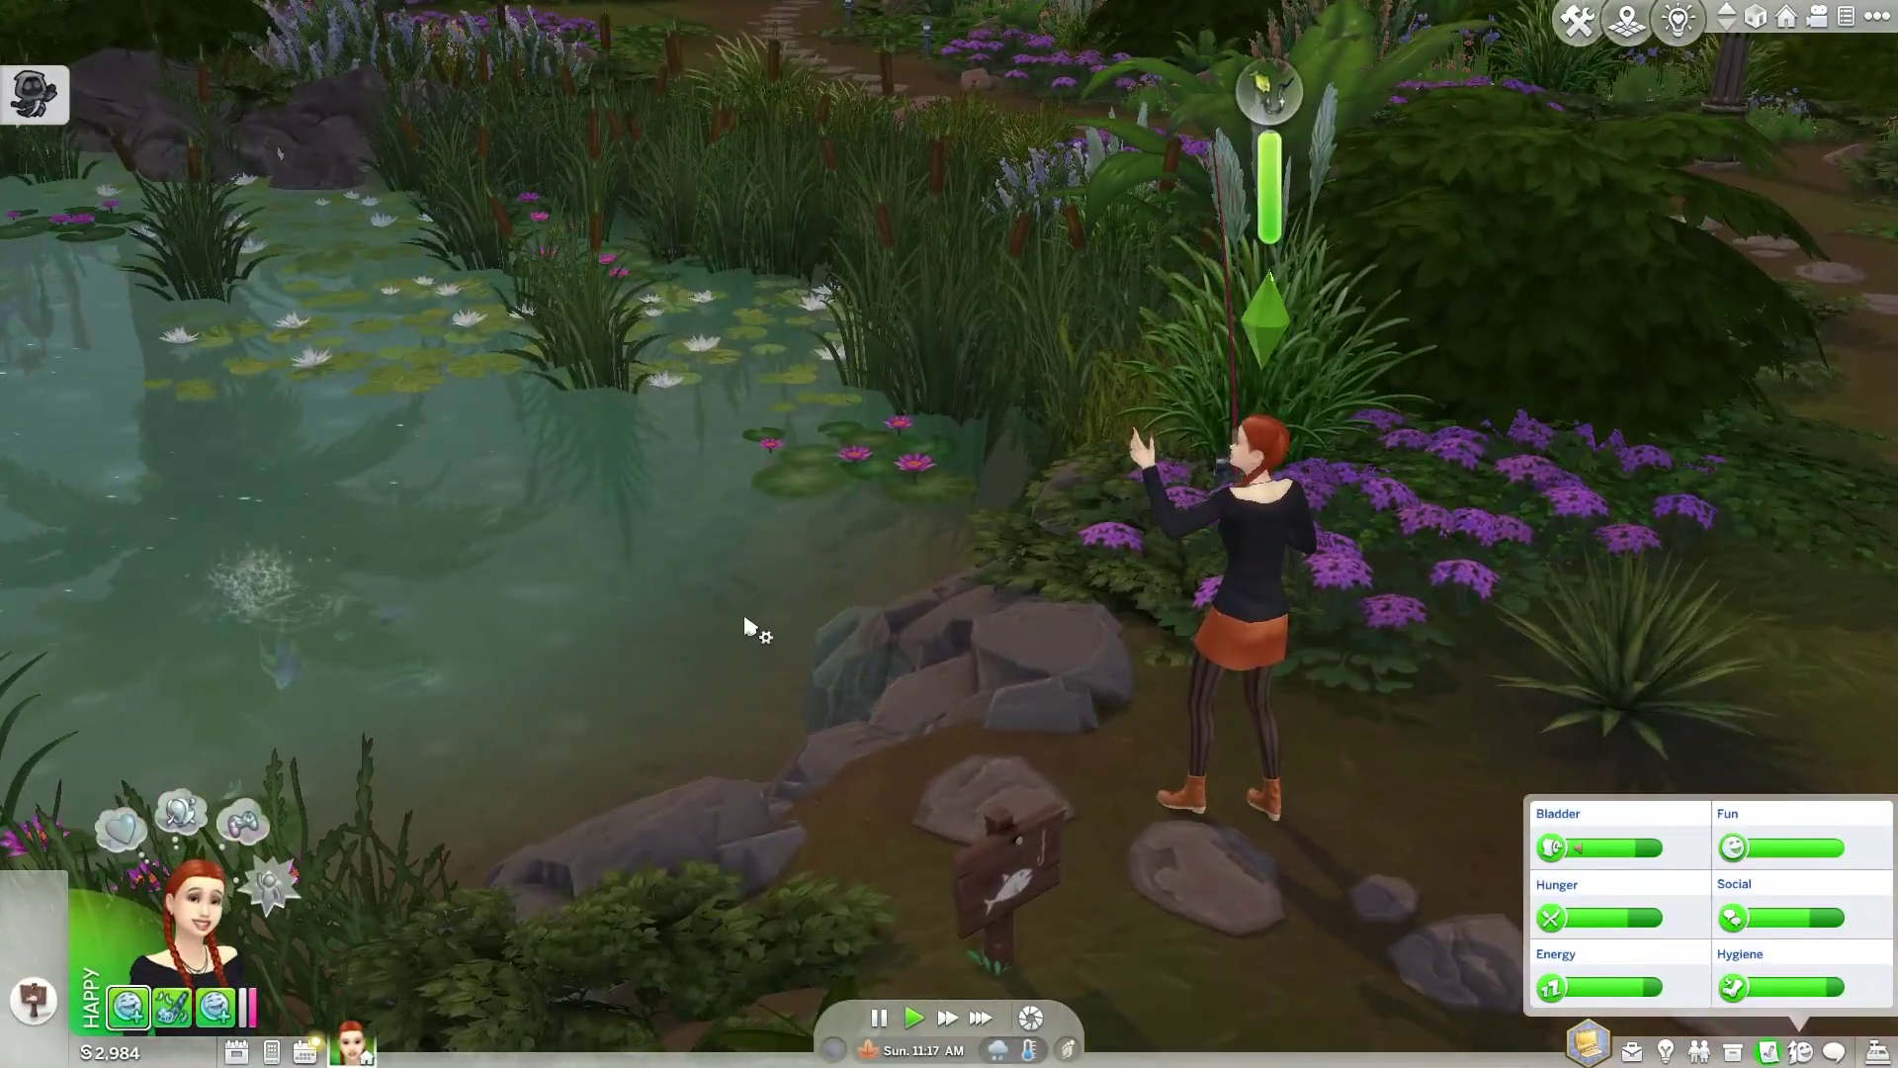
scroll(746, 626, "down", 5)
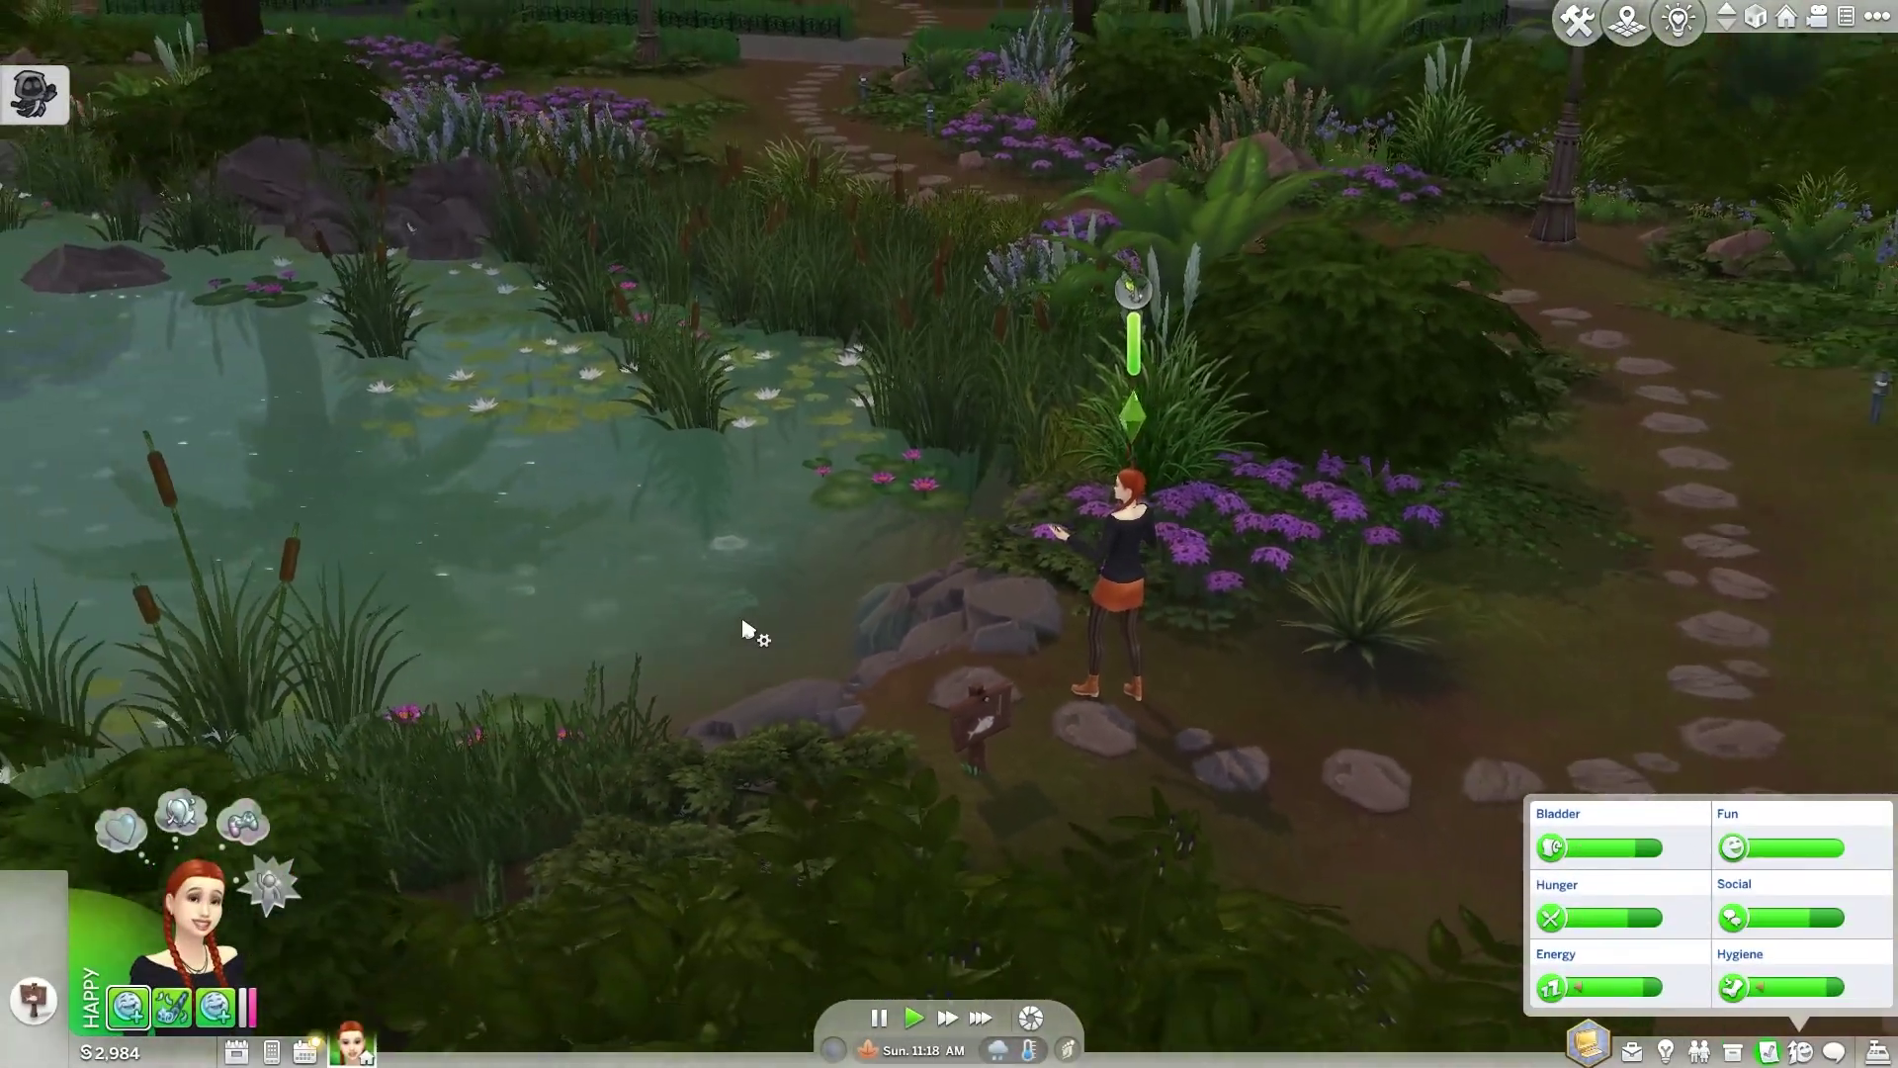
scroll(771, 643, "up", 3)
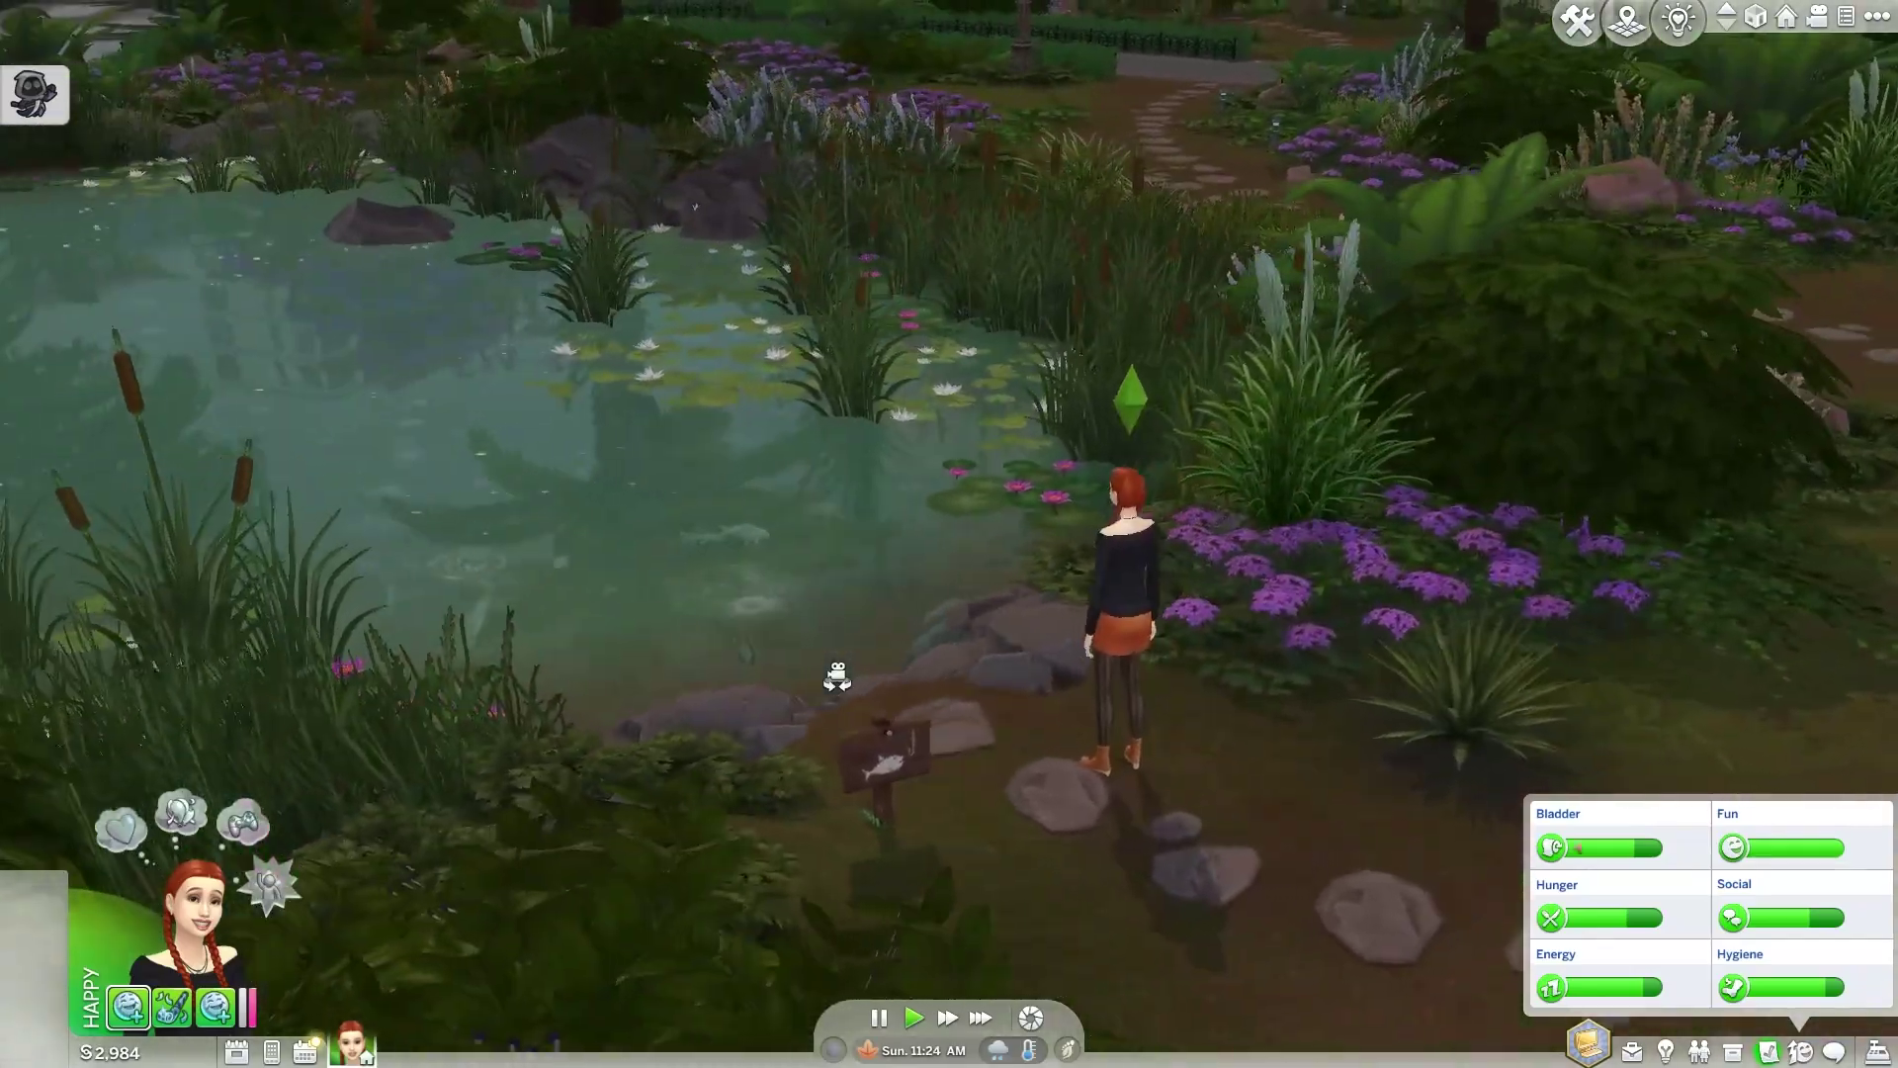
scroll(836, 677, "down", 5)
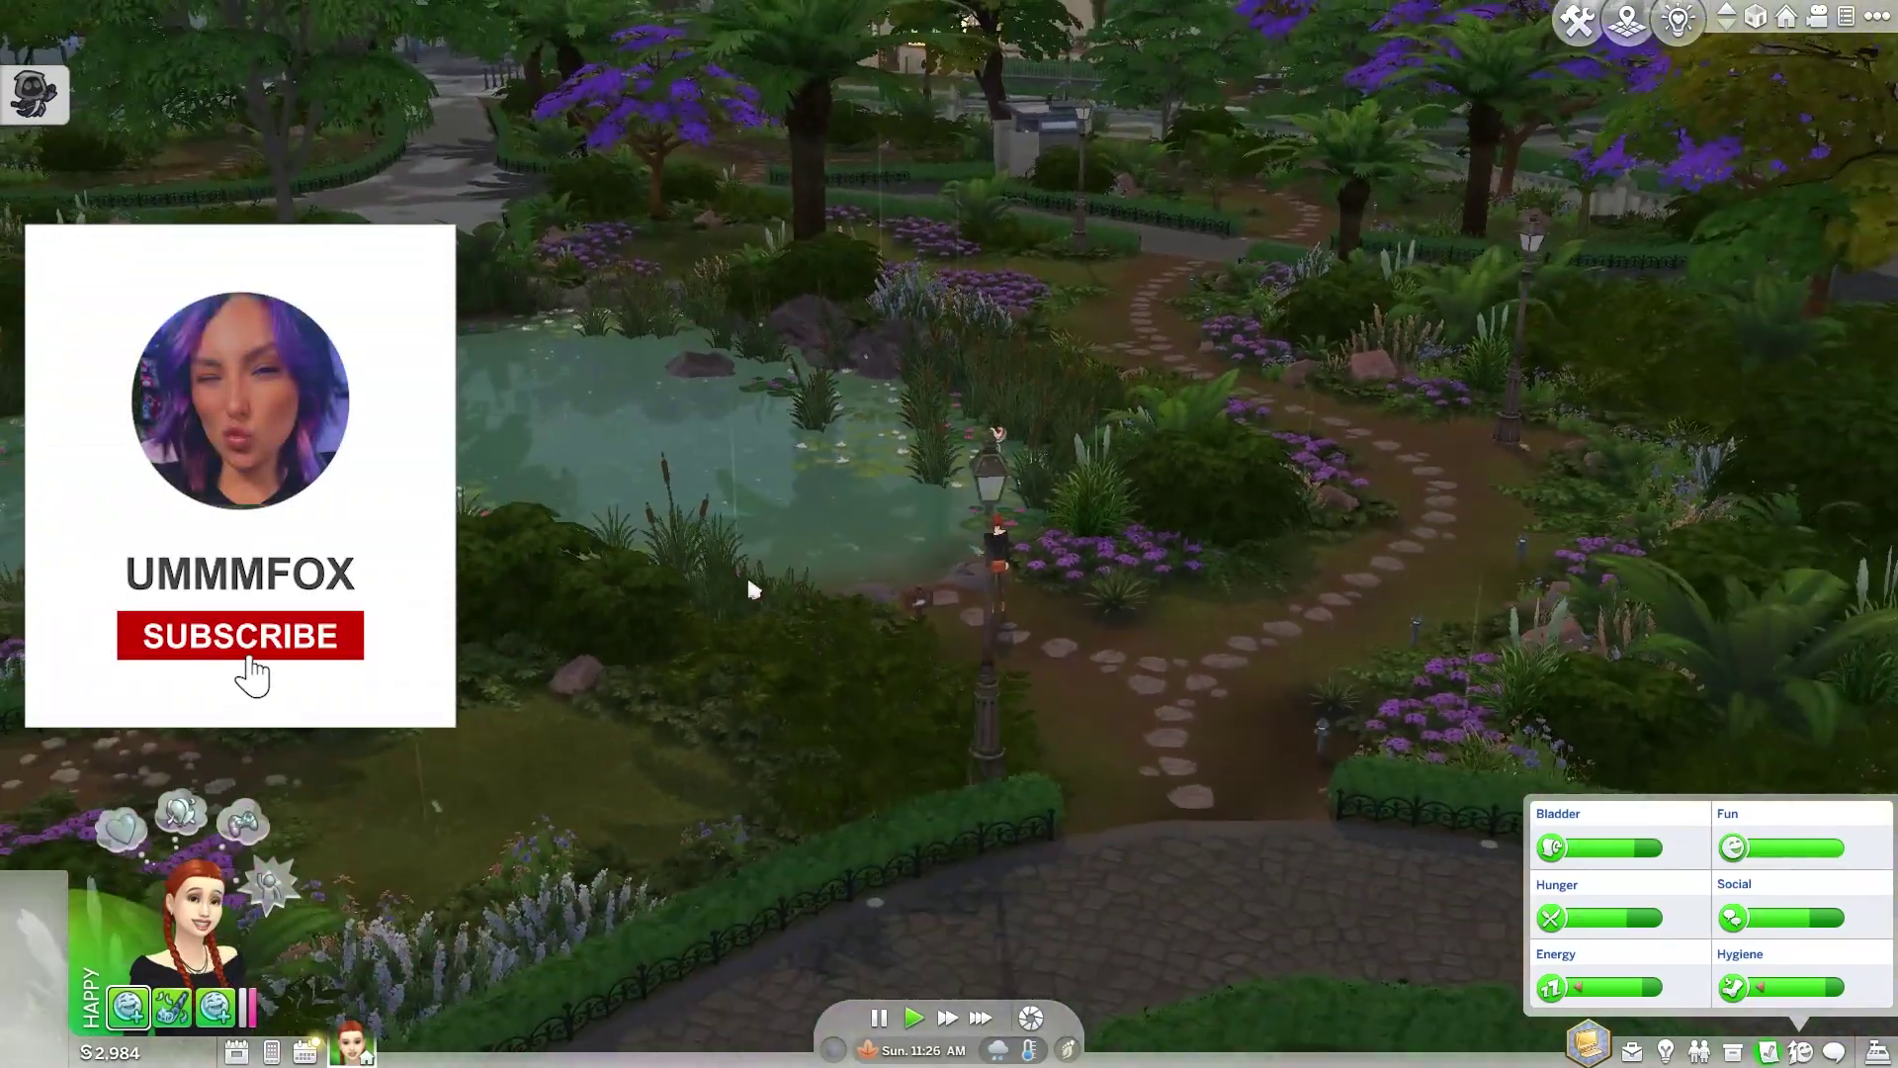
left_click_drag(749, 590, 732, 593)
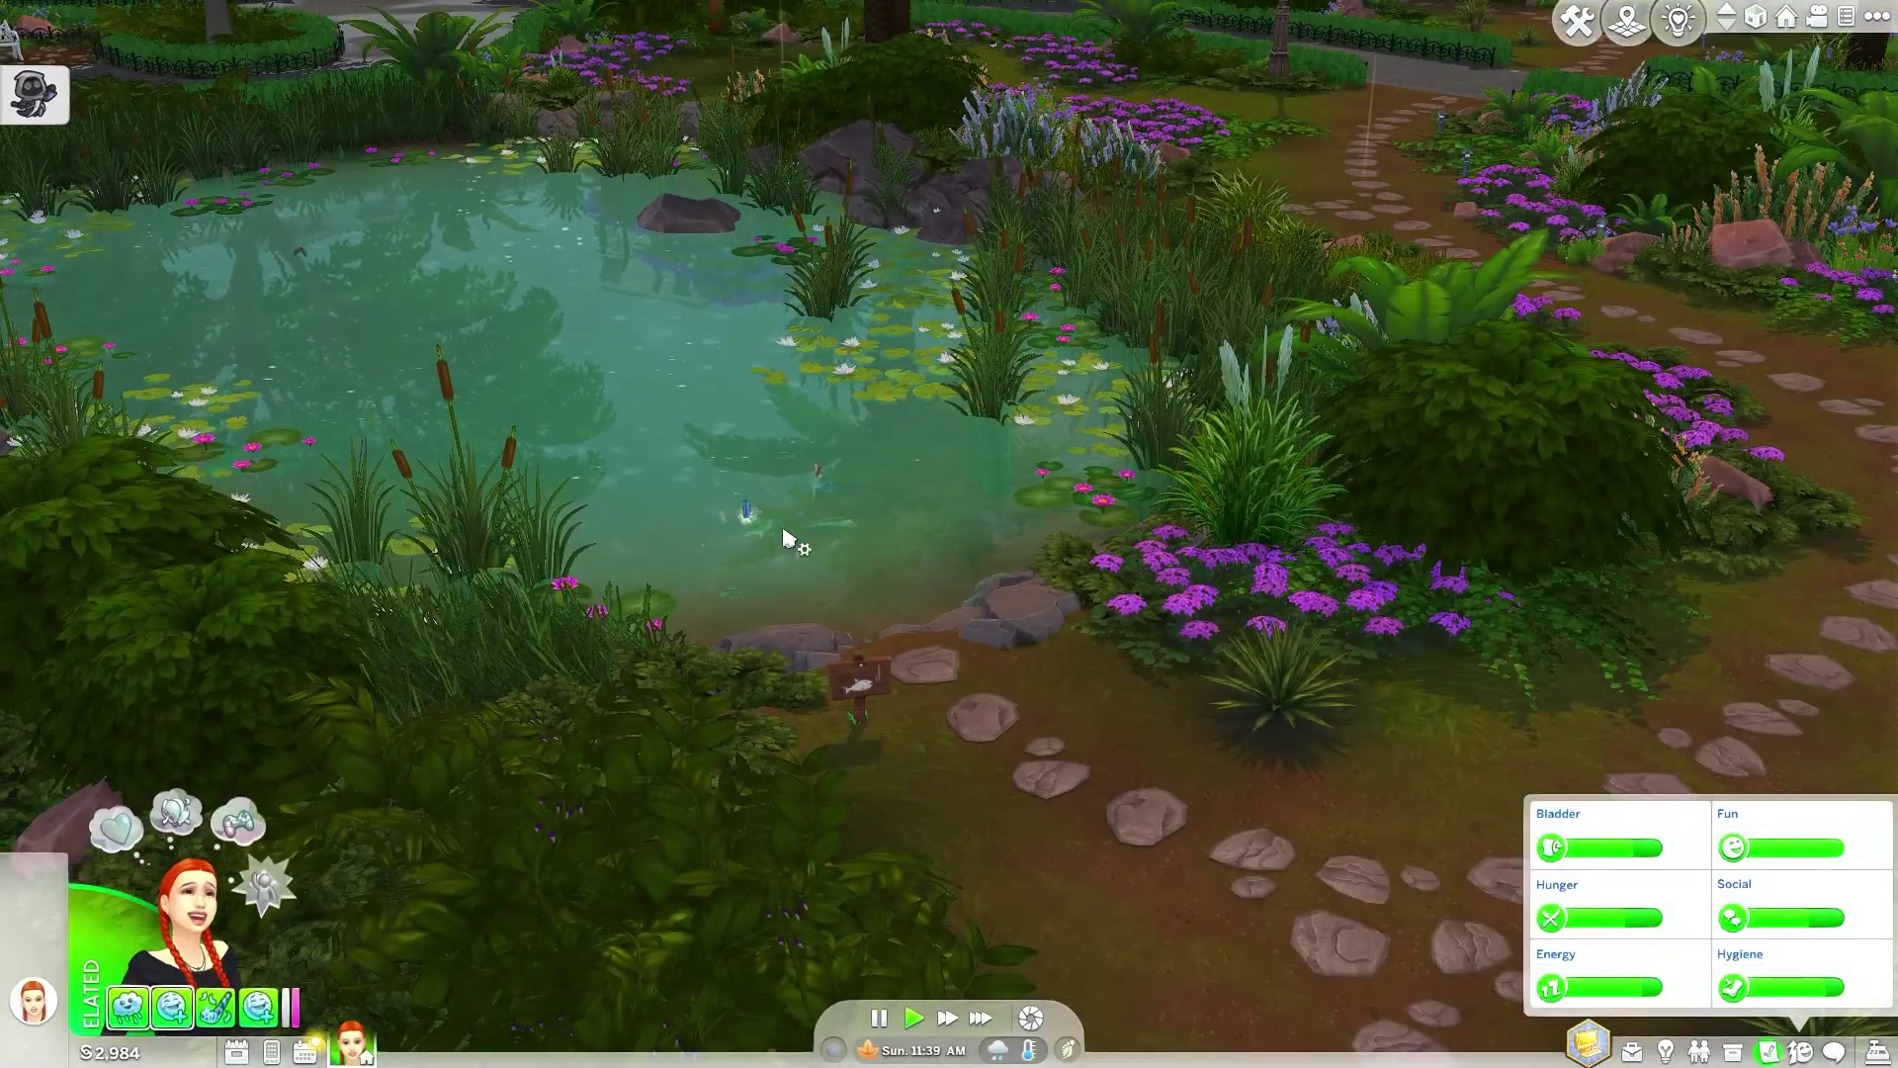
scroll(791, 539, "down", 2)
scroll(784, 539, "down", 3)
left_click_drag(784, 539, 760, 539)
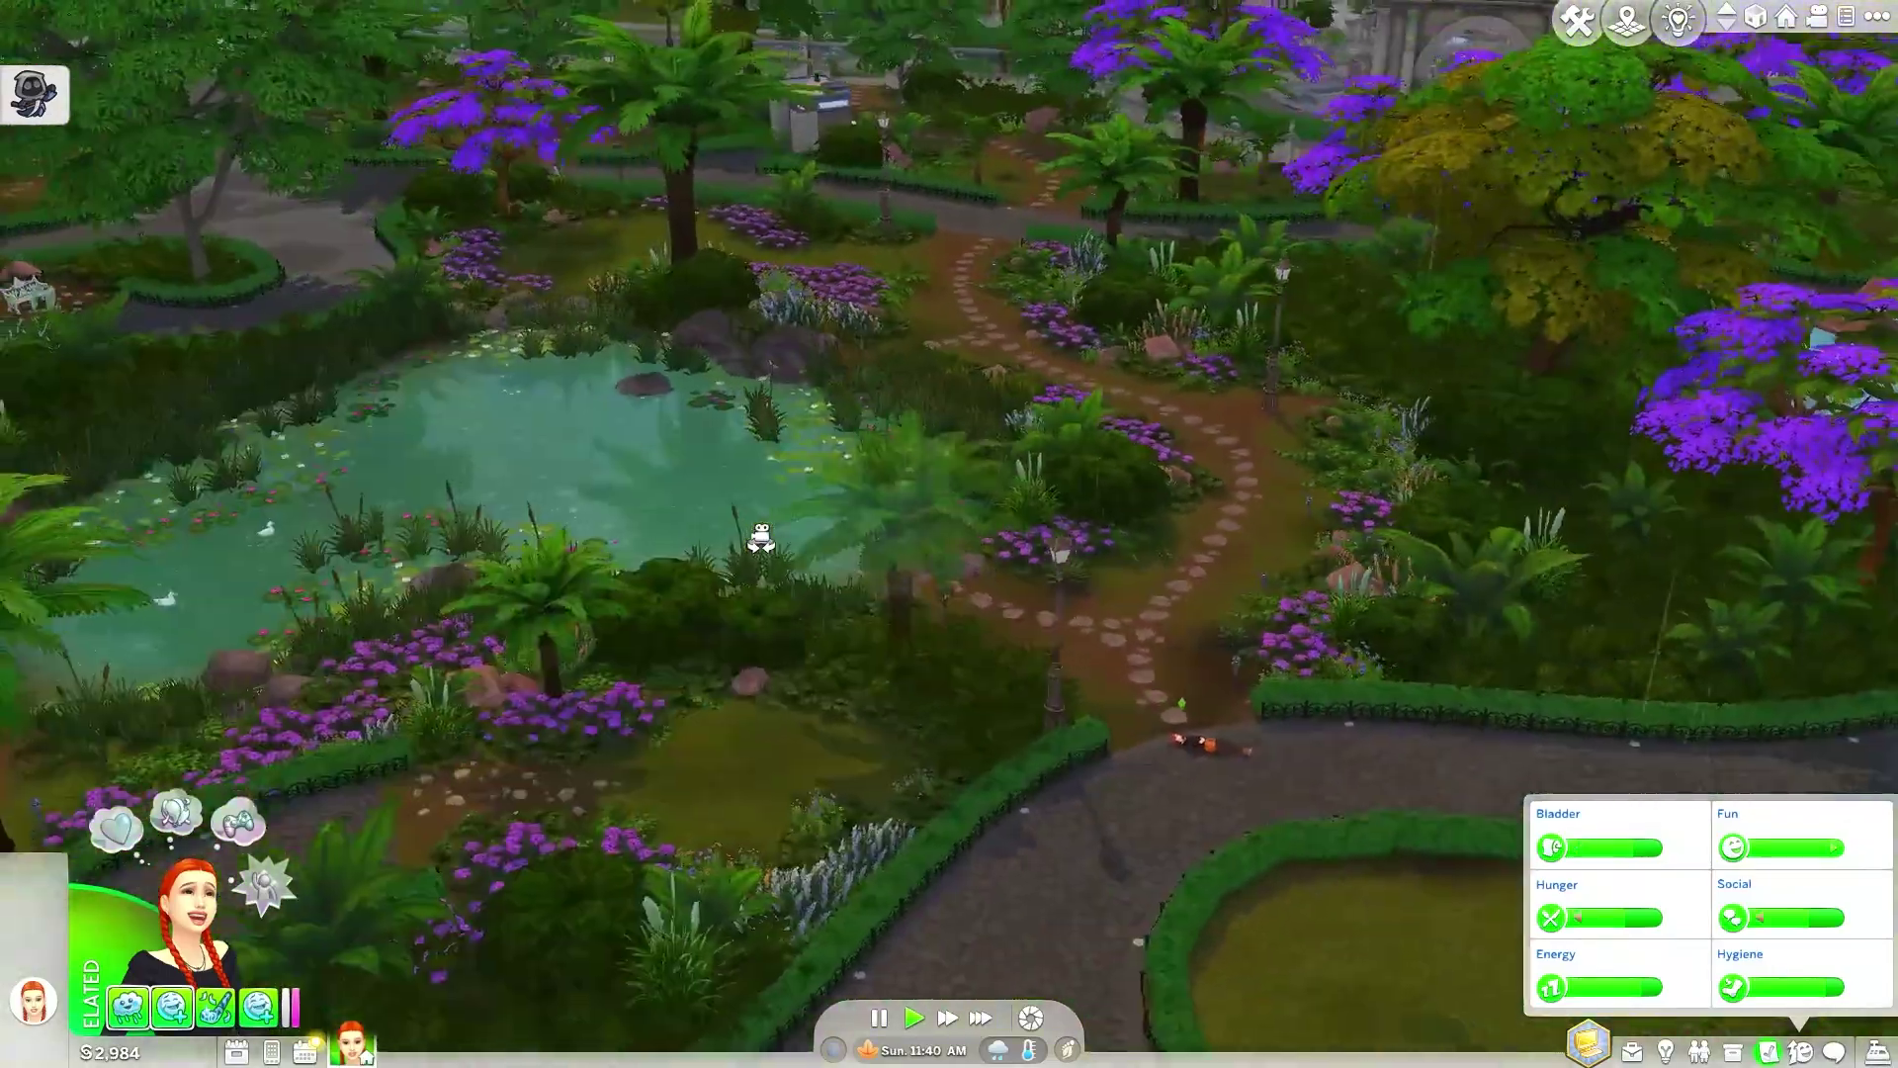
scroll(761, 539, "up", 3)
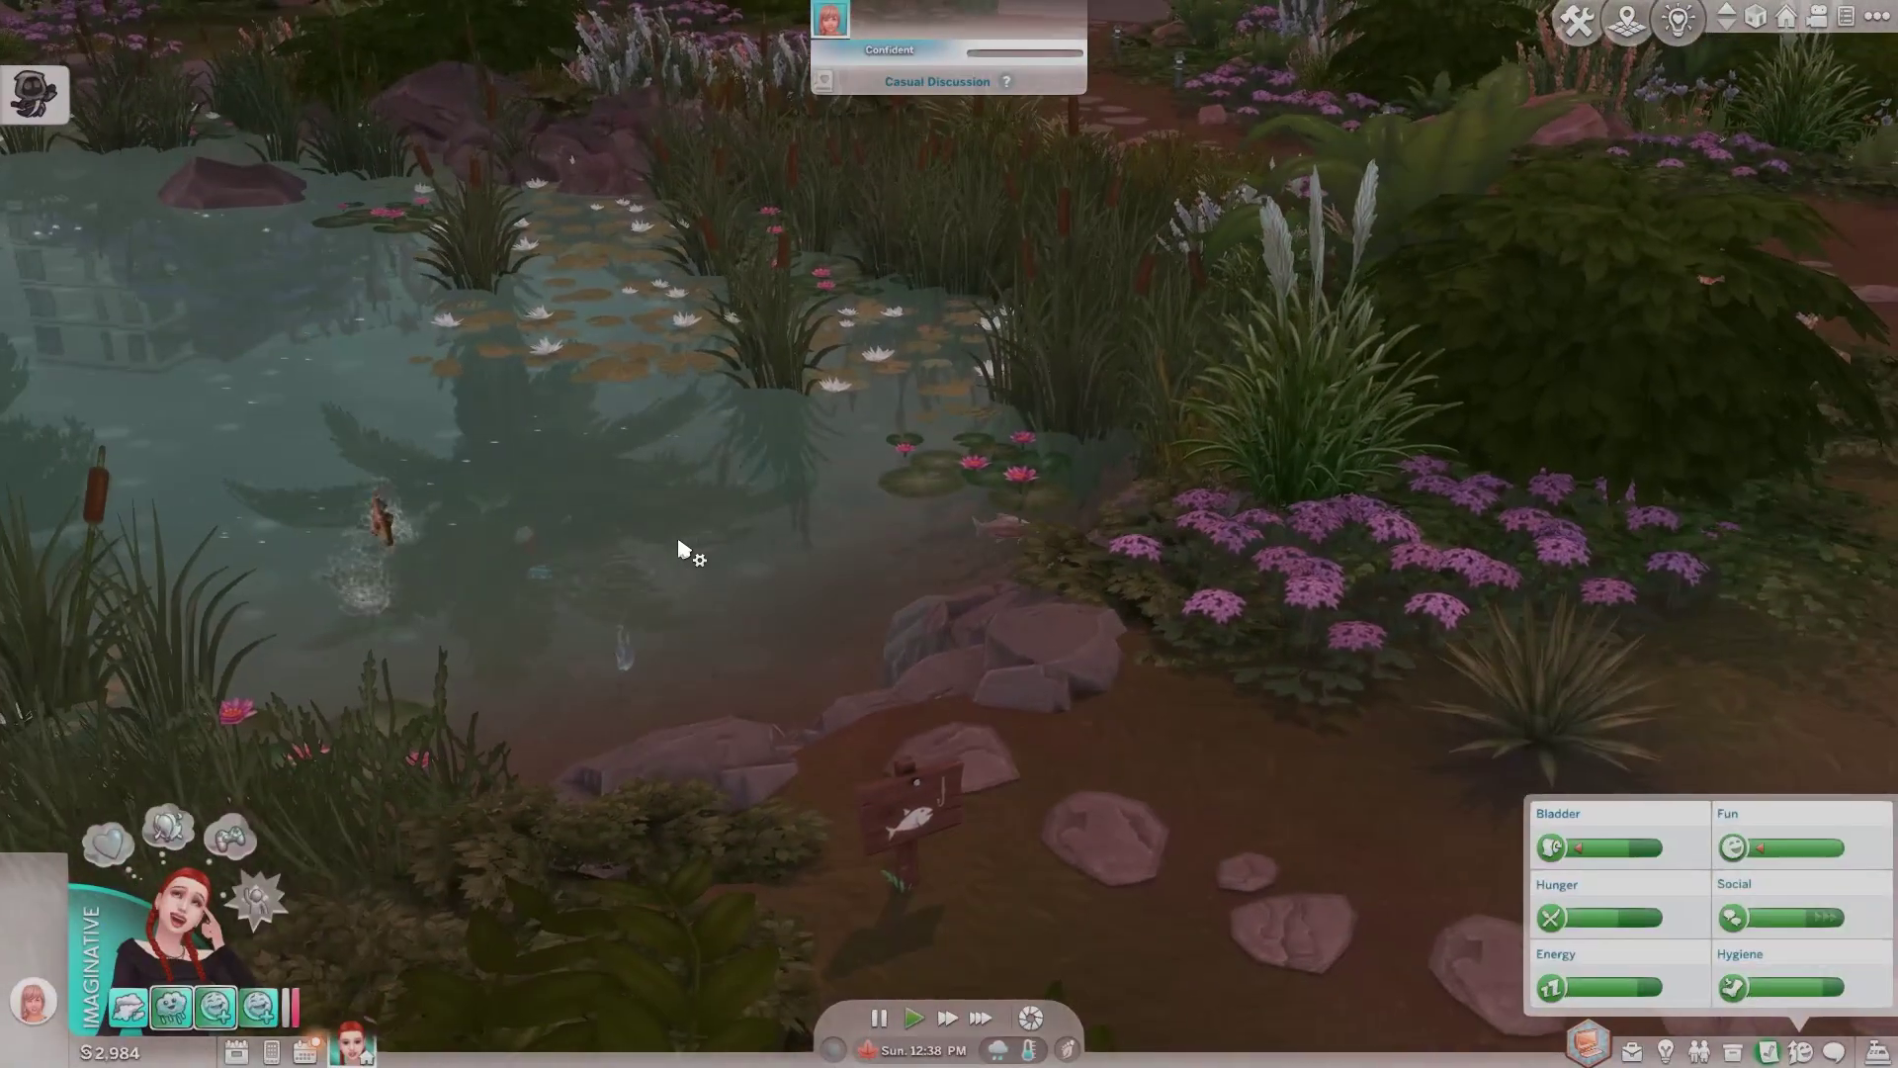
scroll(682, 553, "down", 3)
left_click_drag(666, 555, 742, 549)
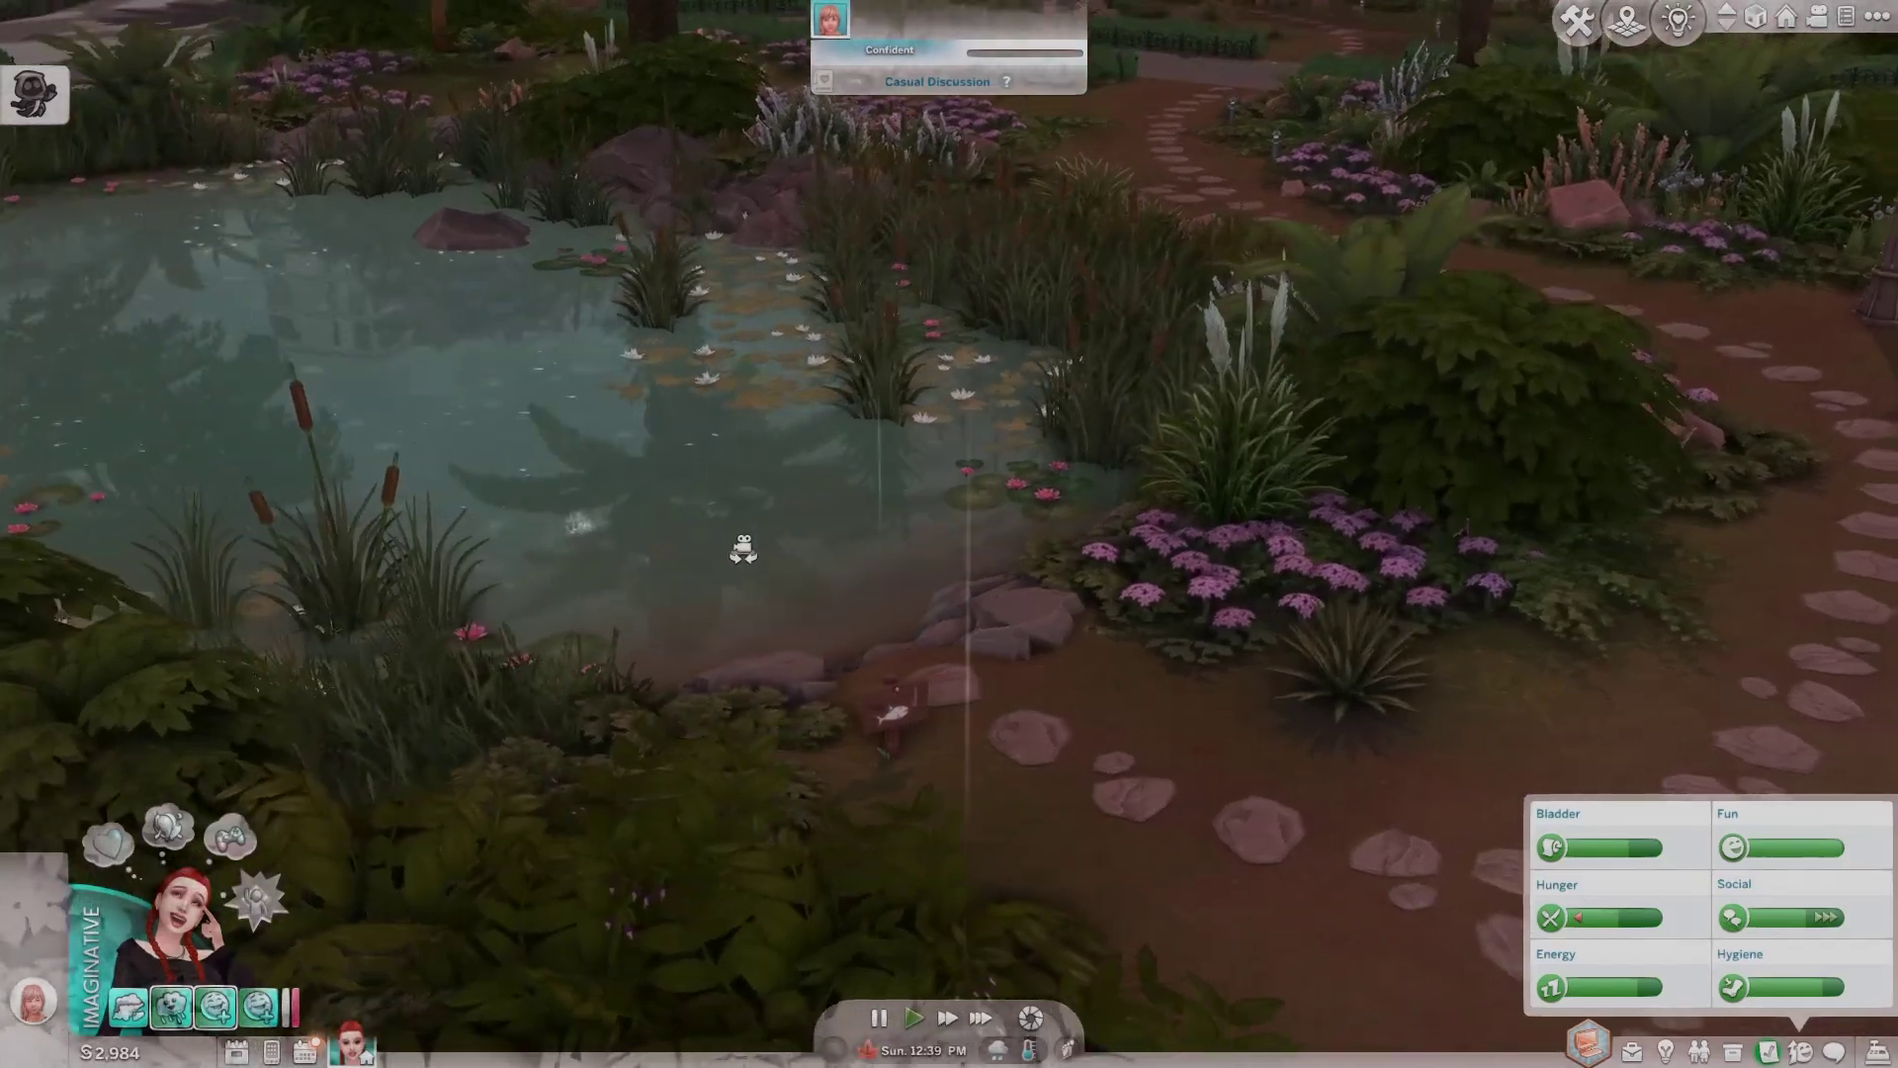
scroll(744, 552, "down", 5)
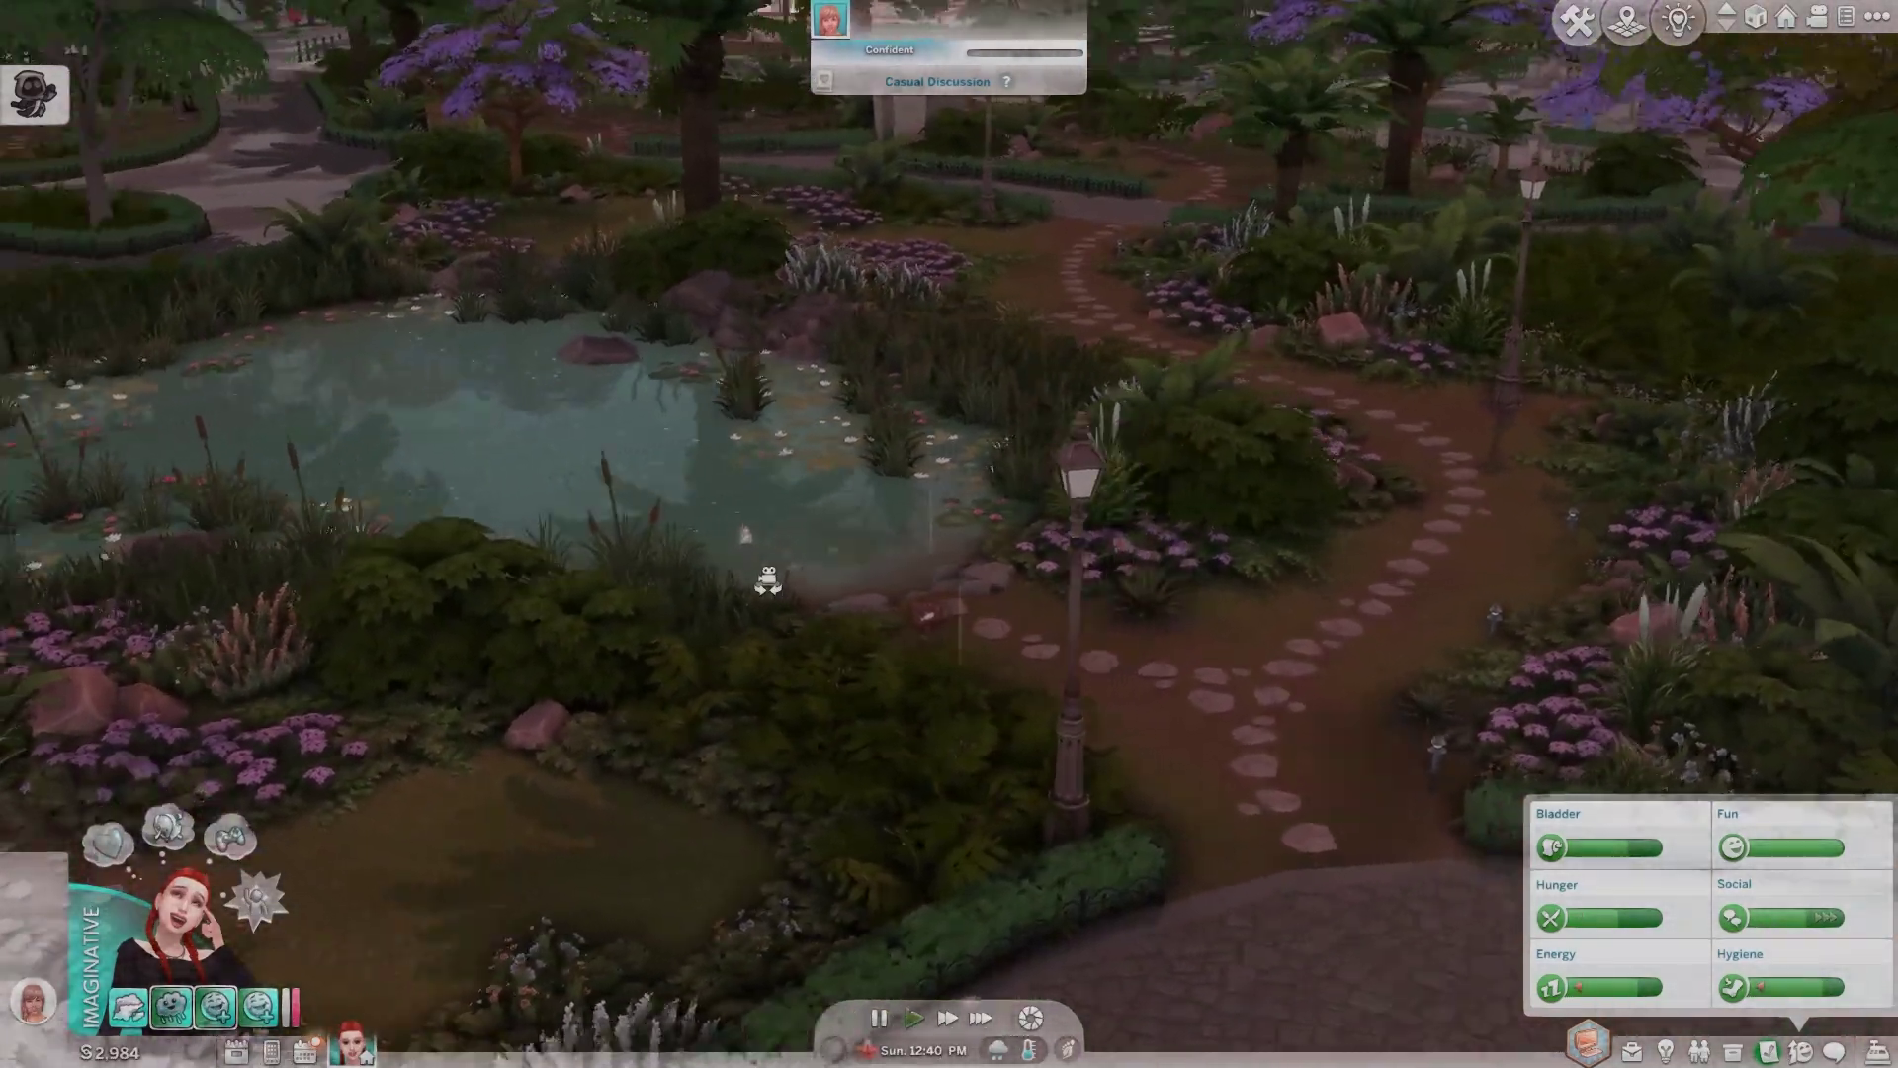
scroll(768, 581, "up", 5)
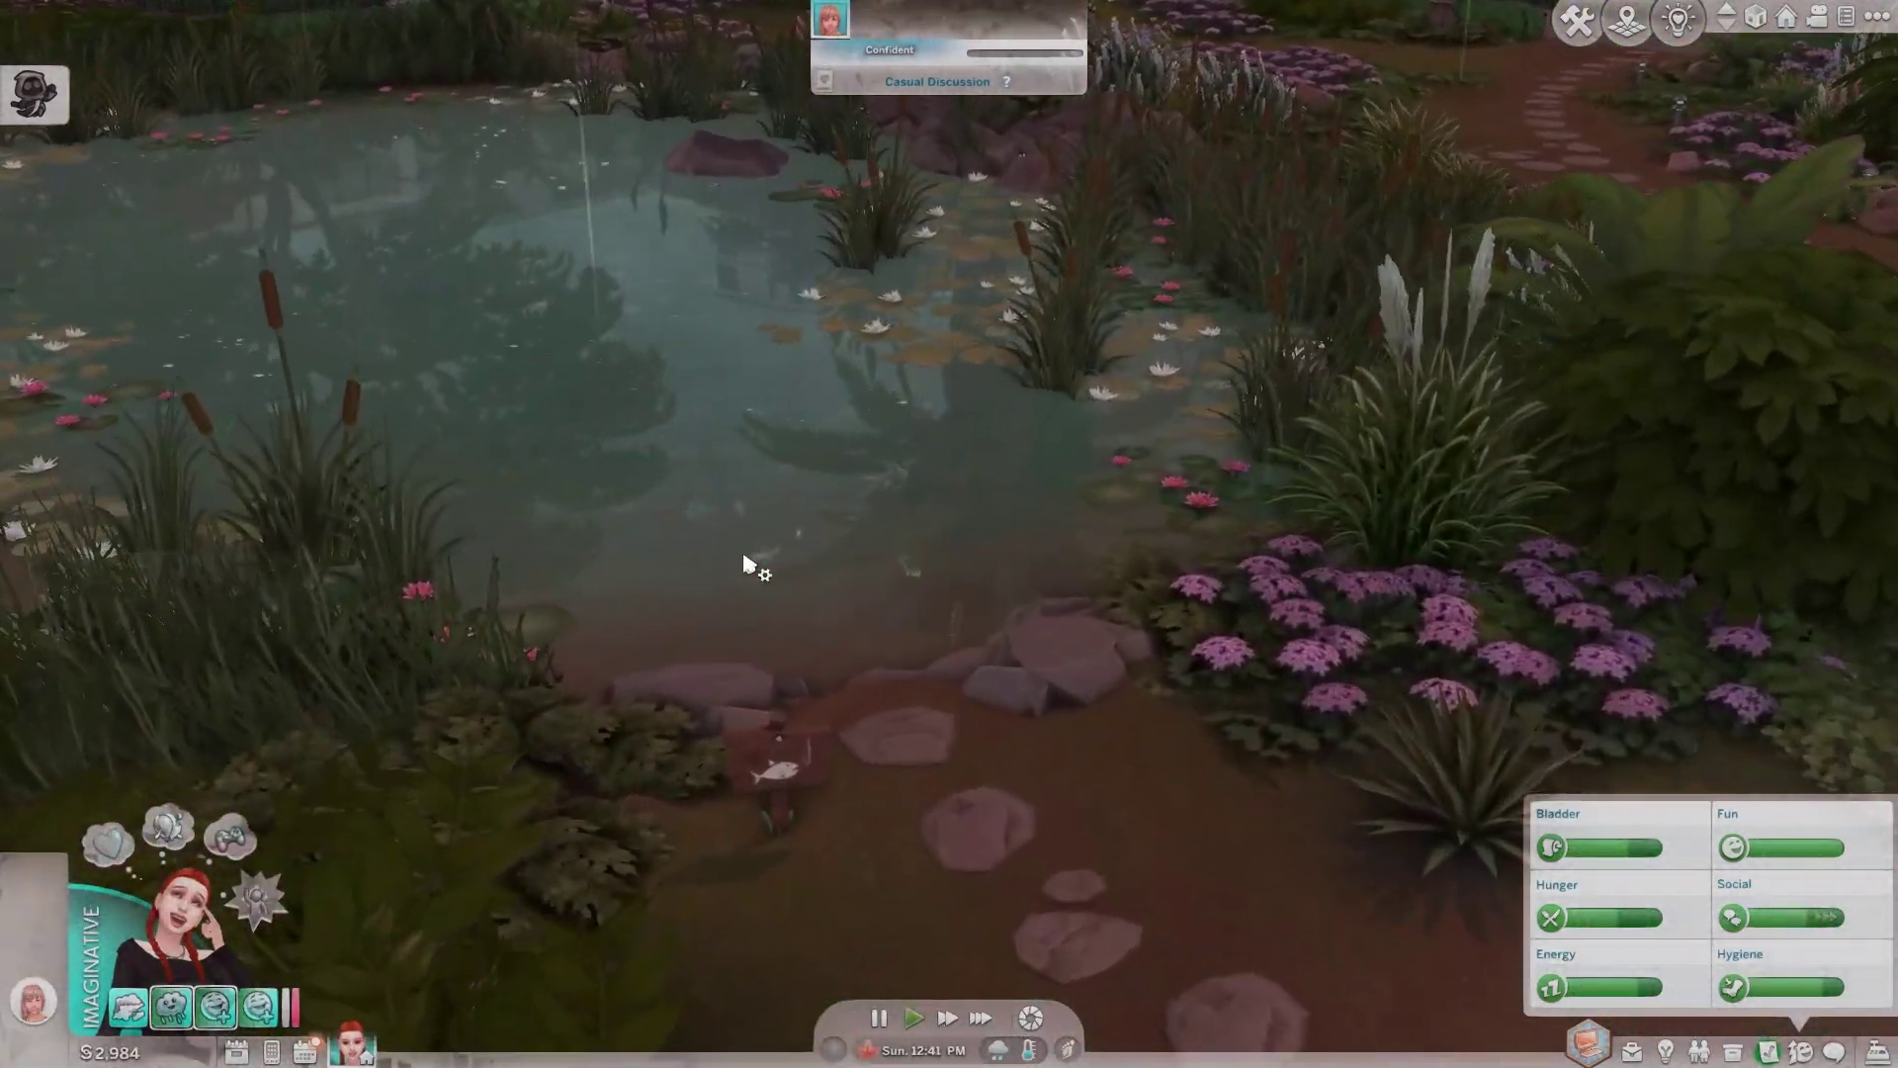
scroll(744, 572, "down", 3)
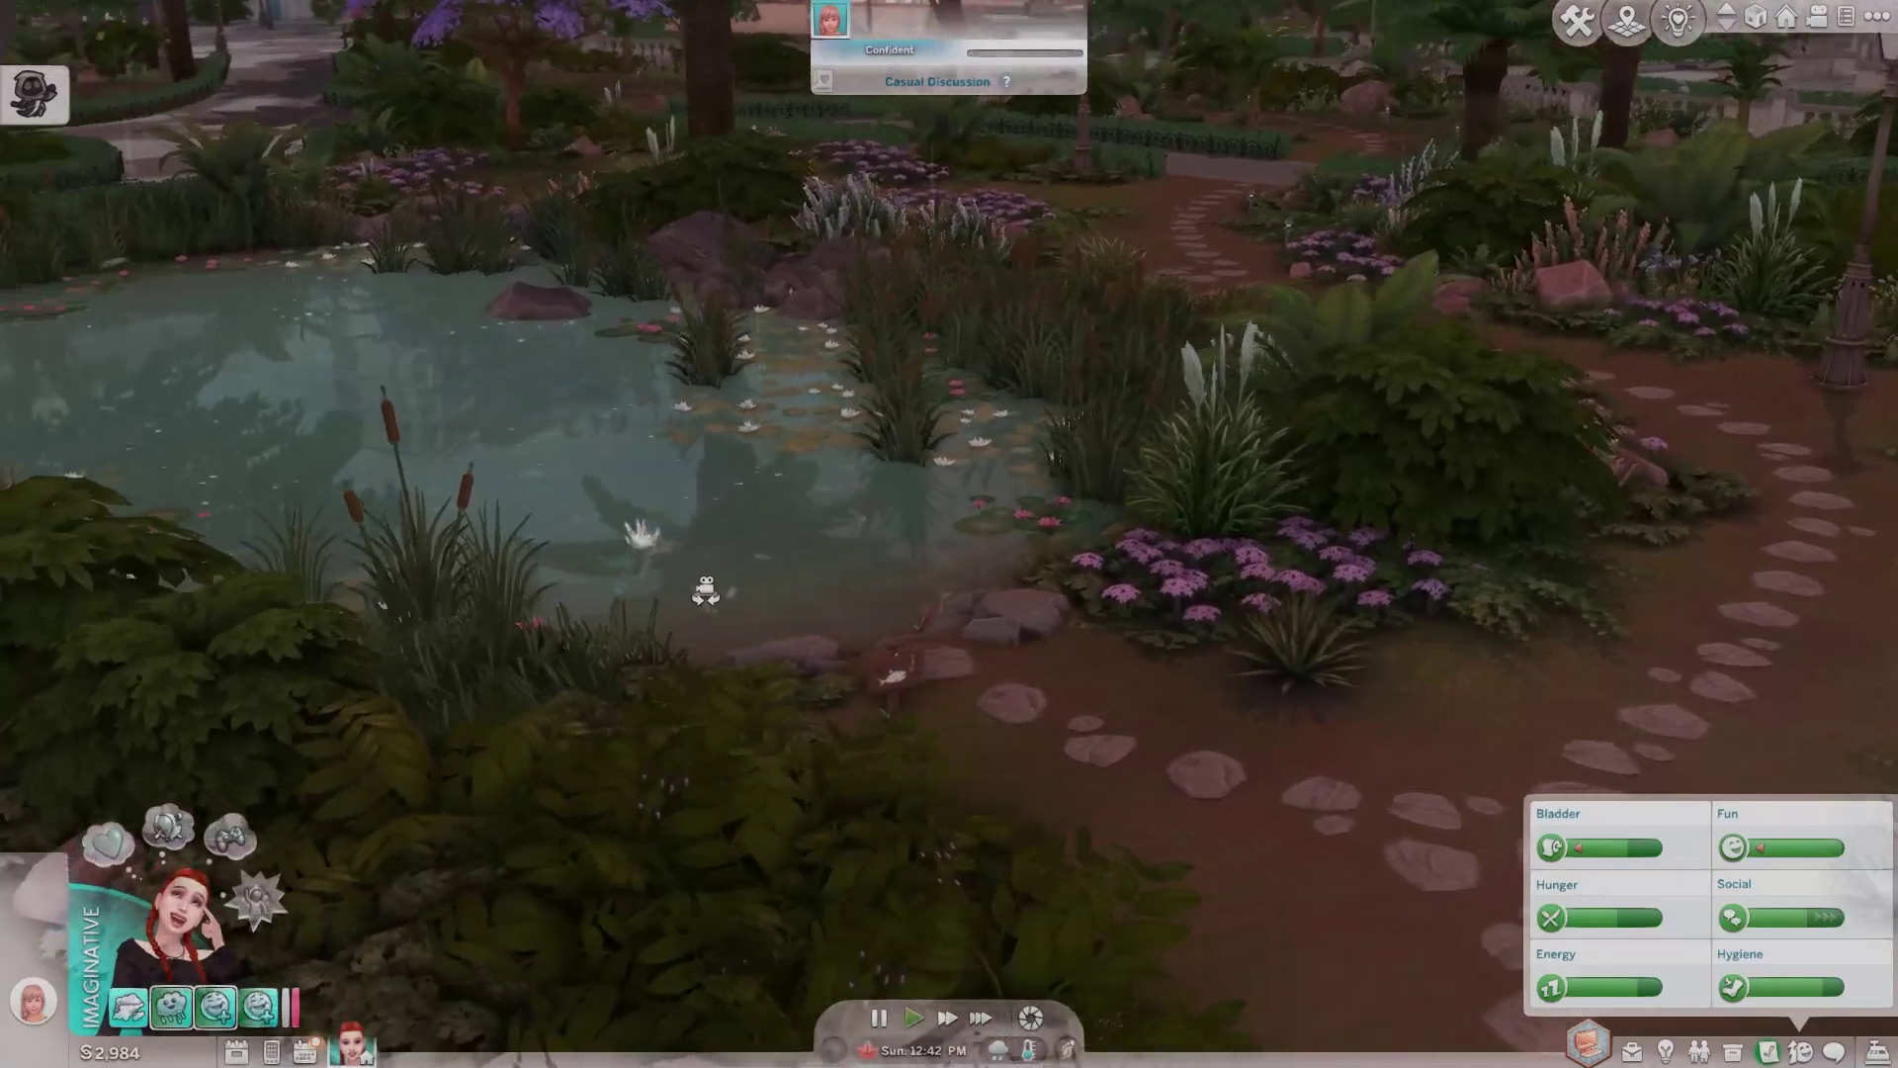
scroll(693, 554, "up", 3)
scroll(716, 555, "down", 5)
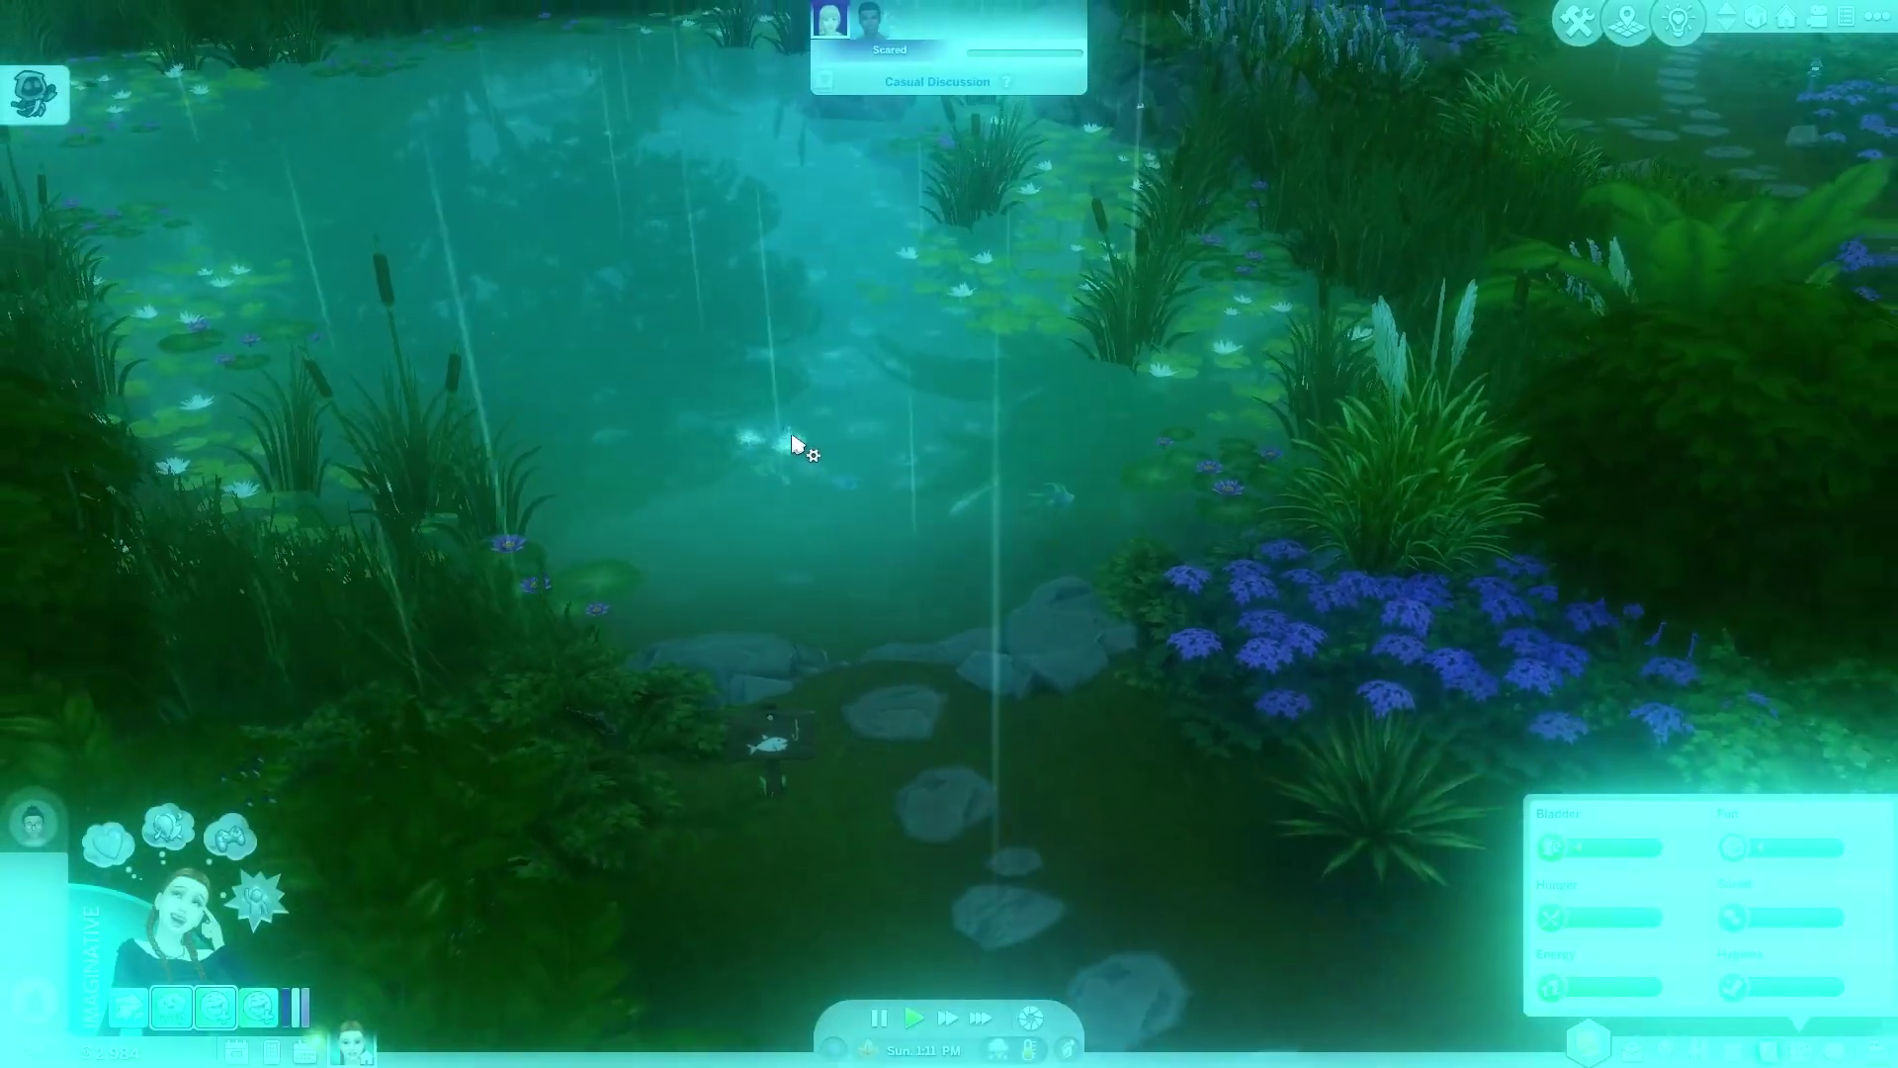
scroll(794, 464, "down", 3)
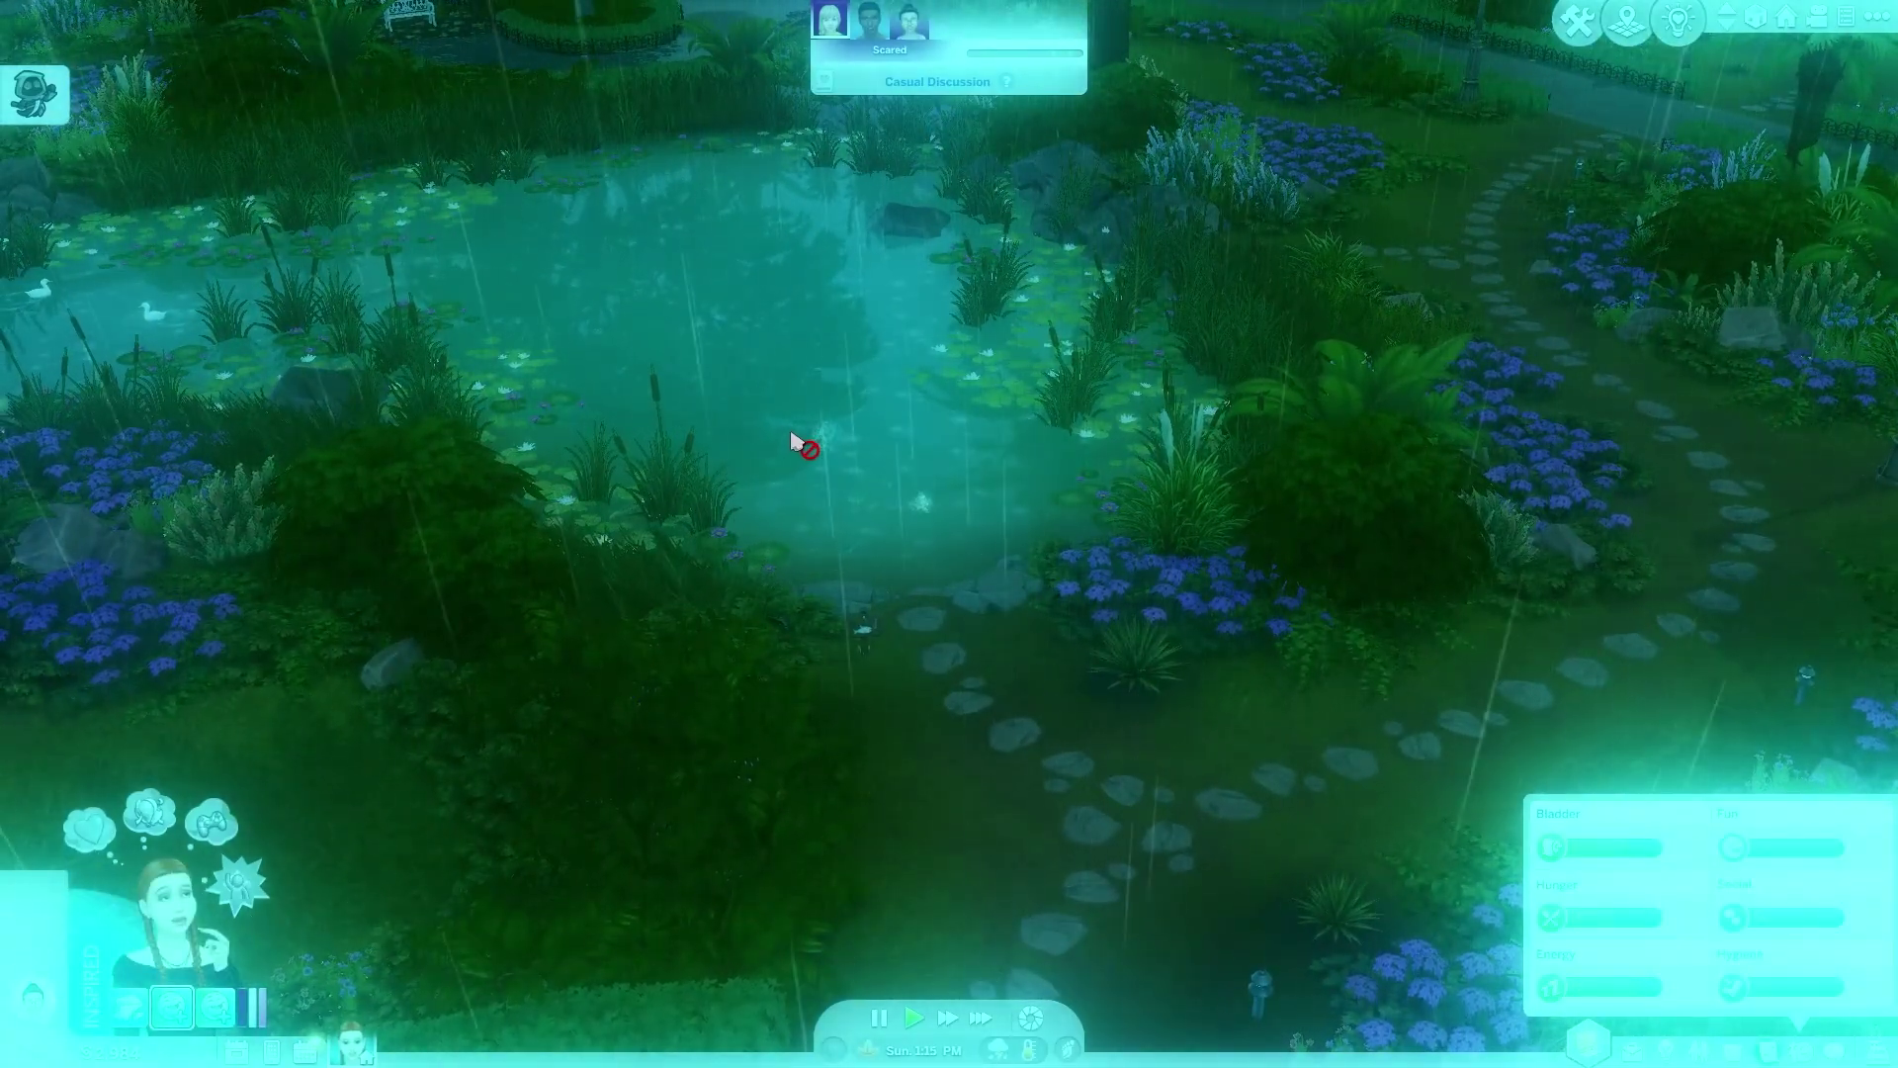
scroll(792, 435, "down", 3)
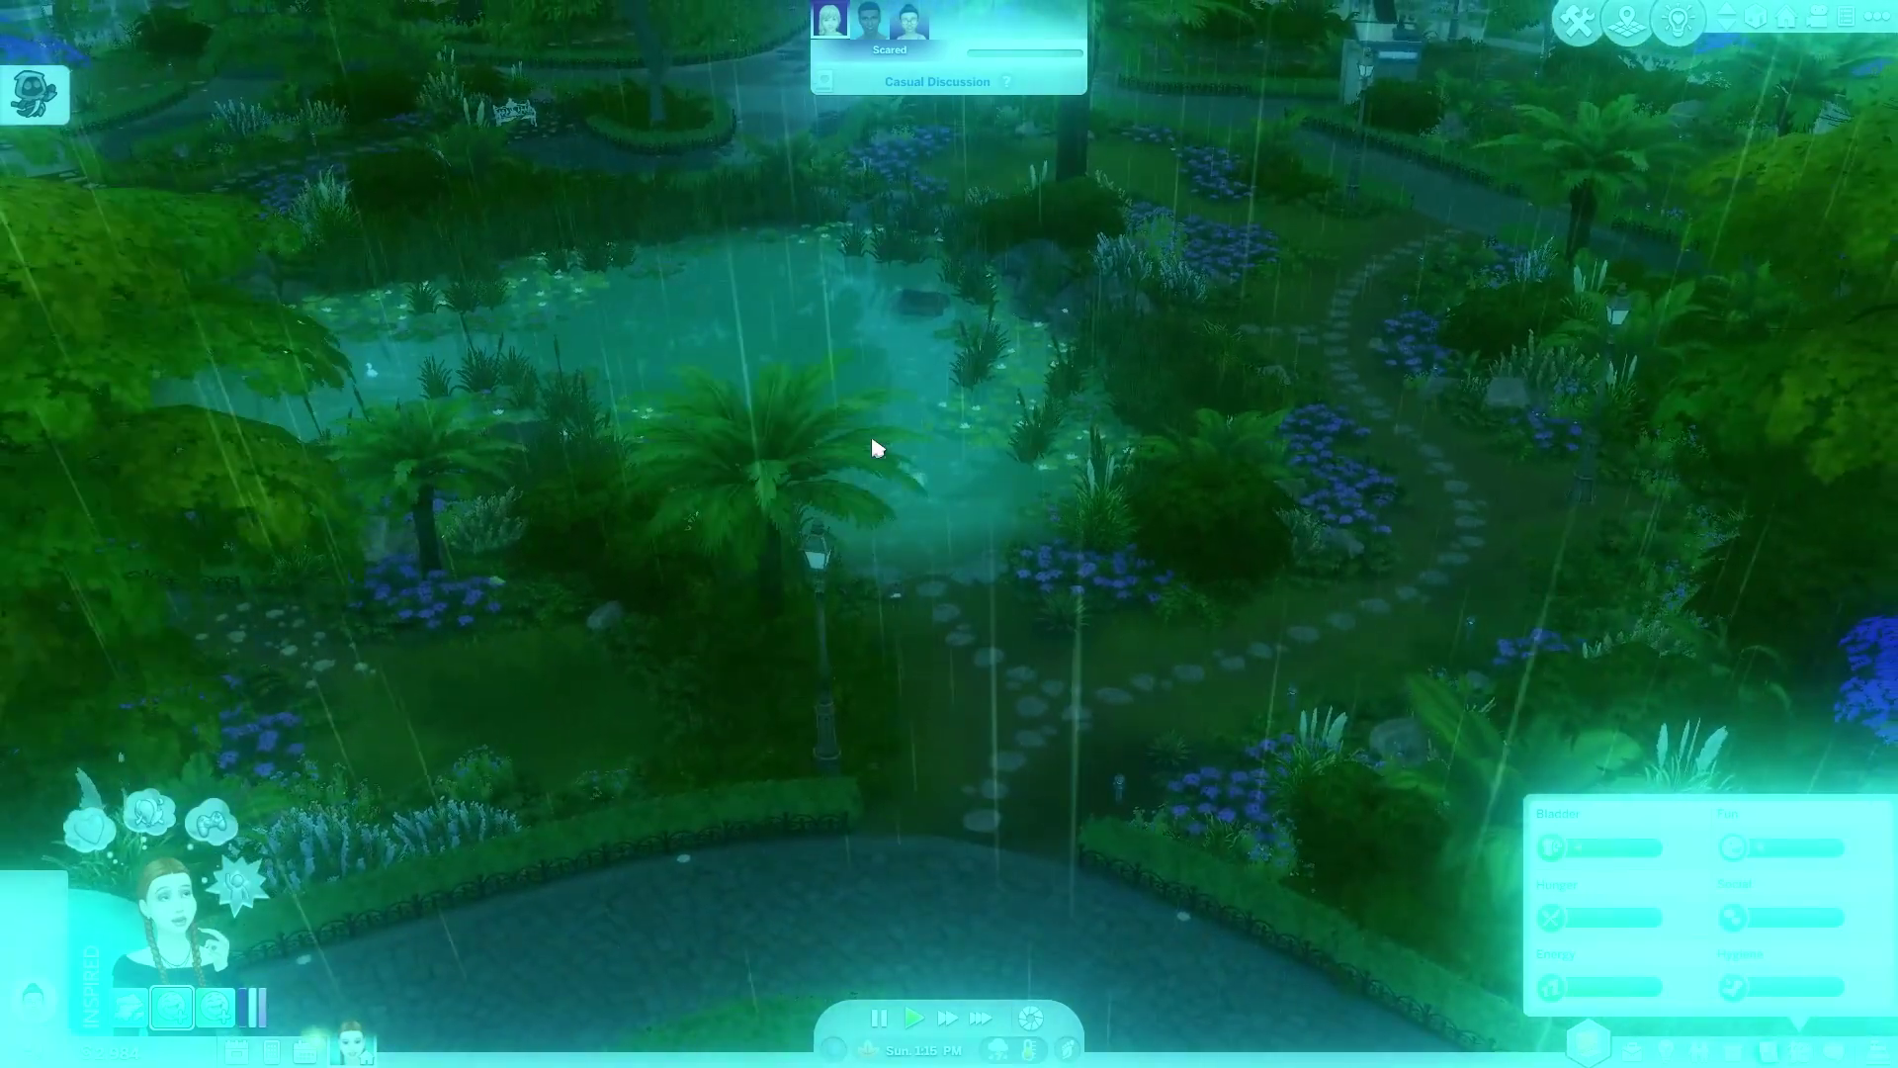
scroll(880, 448, "up", 2)
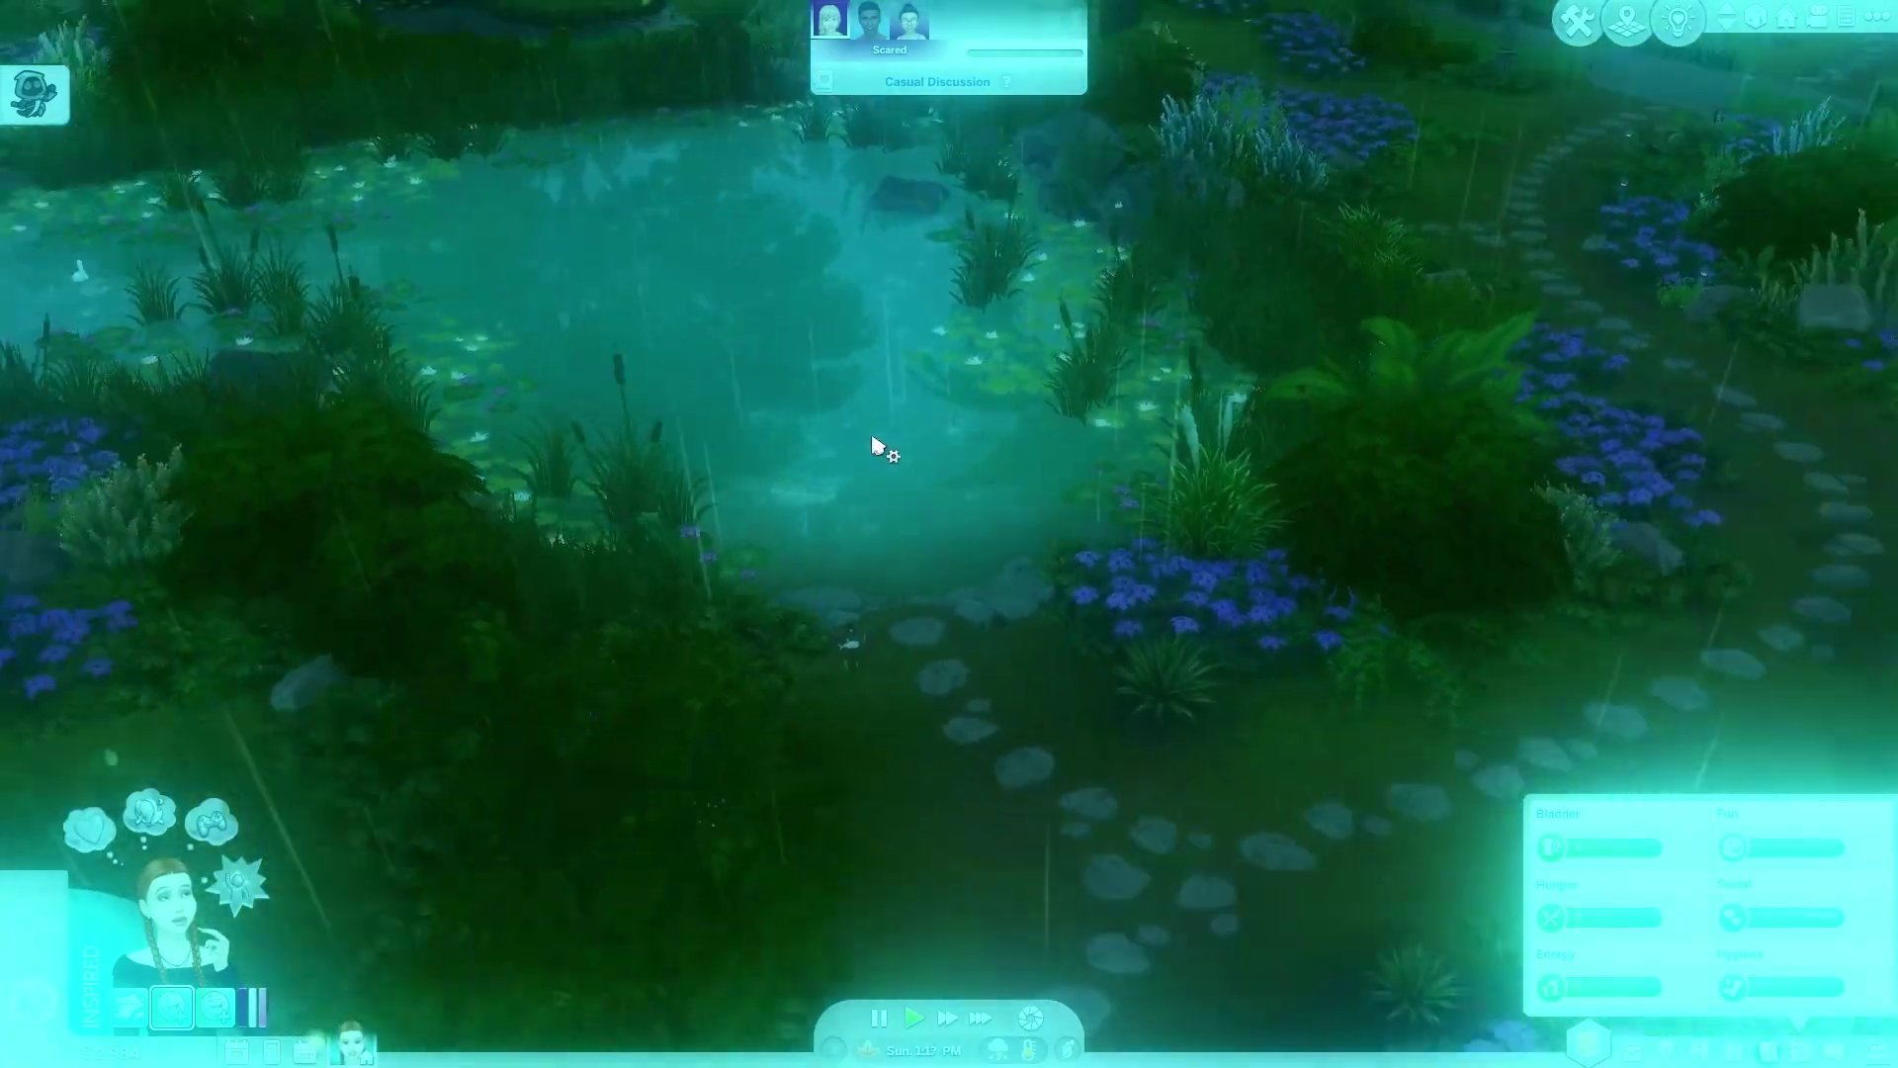
scroll(887, 450, "down", 2)
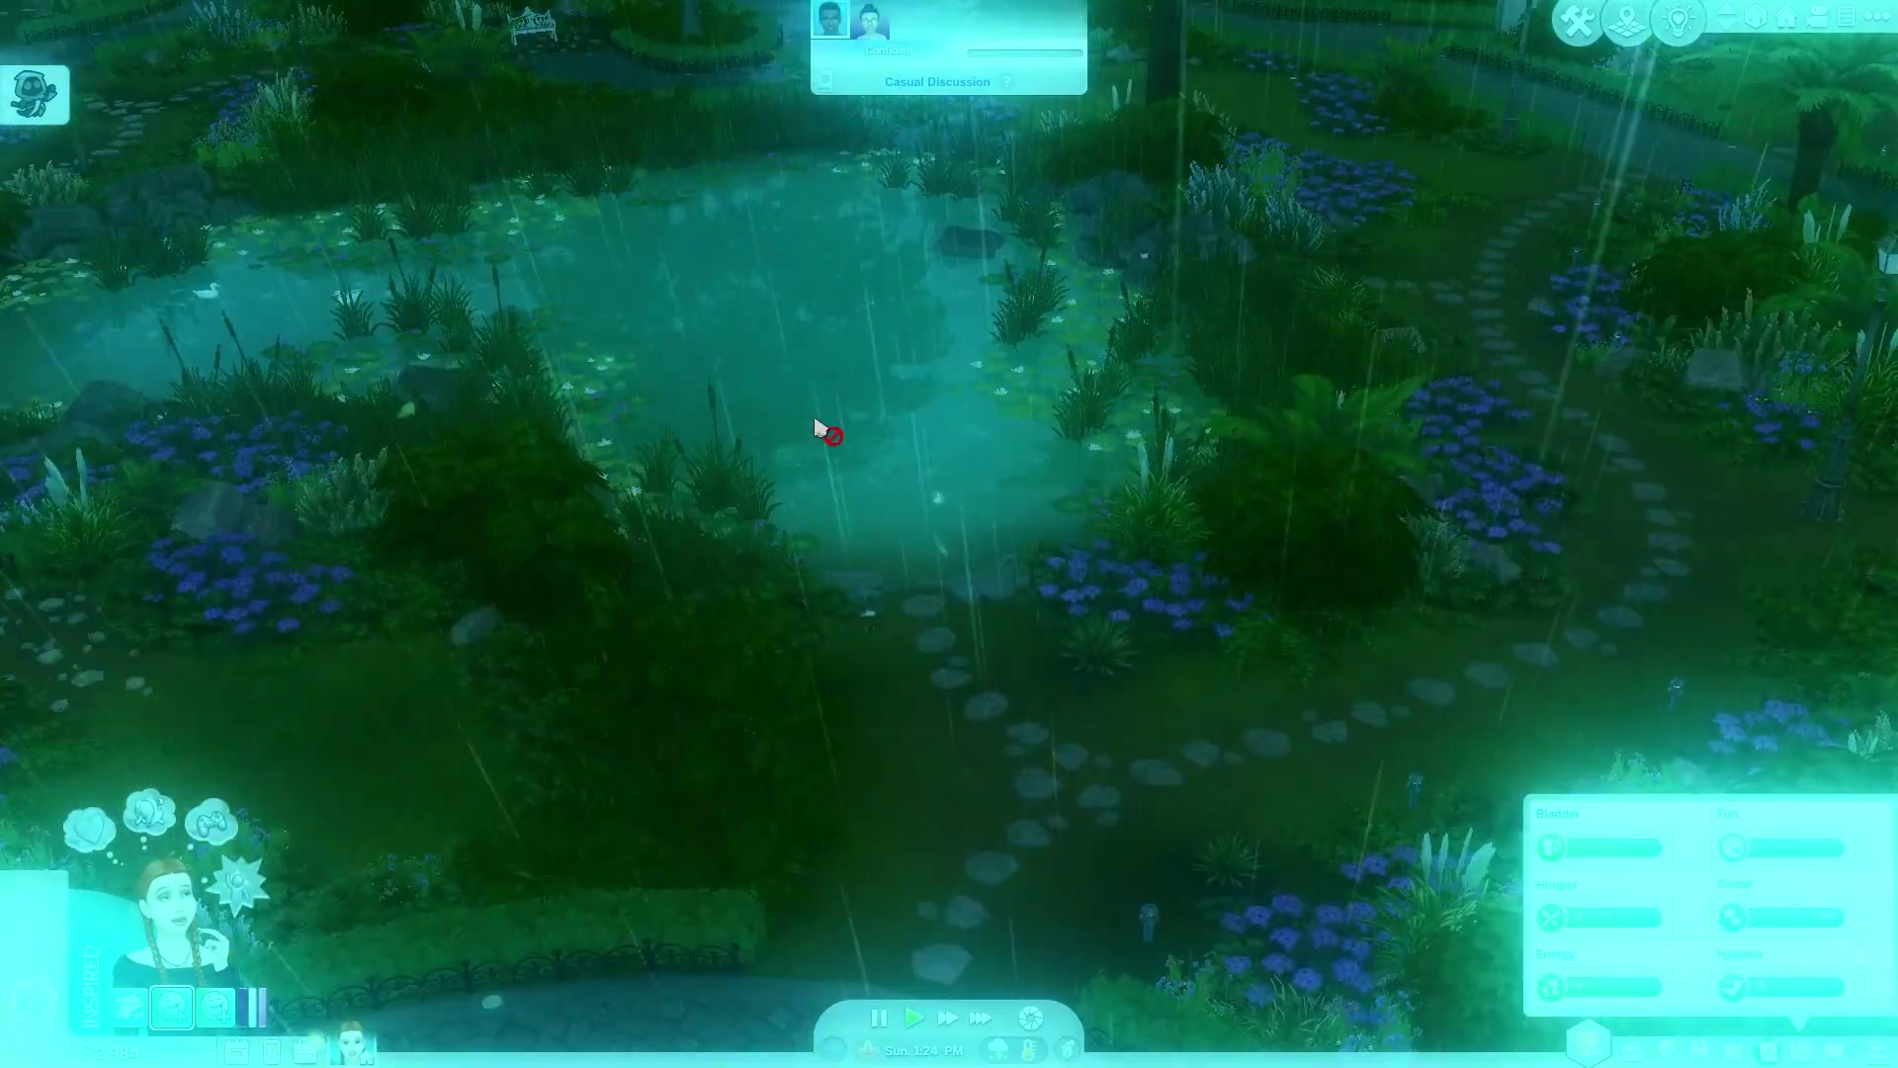
Cycle through the ReShade presets over the pond scene, including Unicornpoopz 2.1.
key("ctrl+F2")
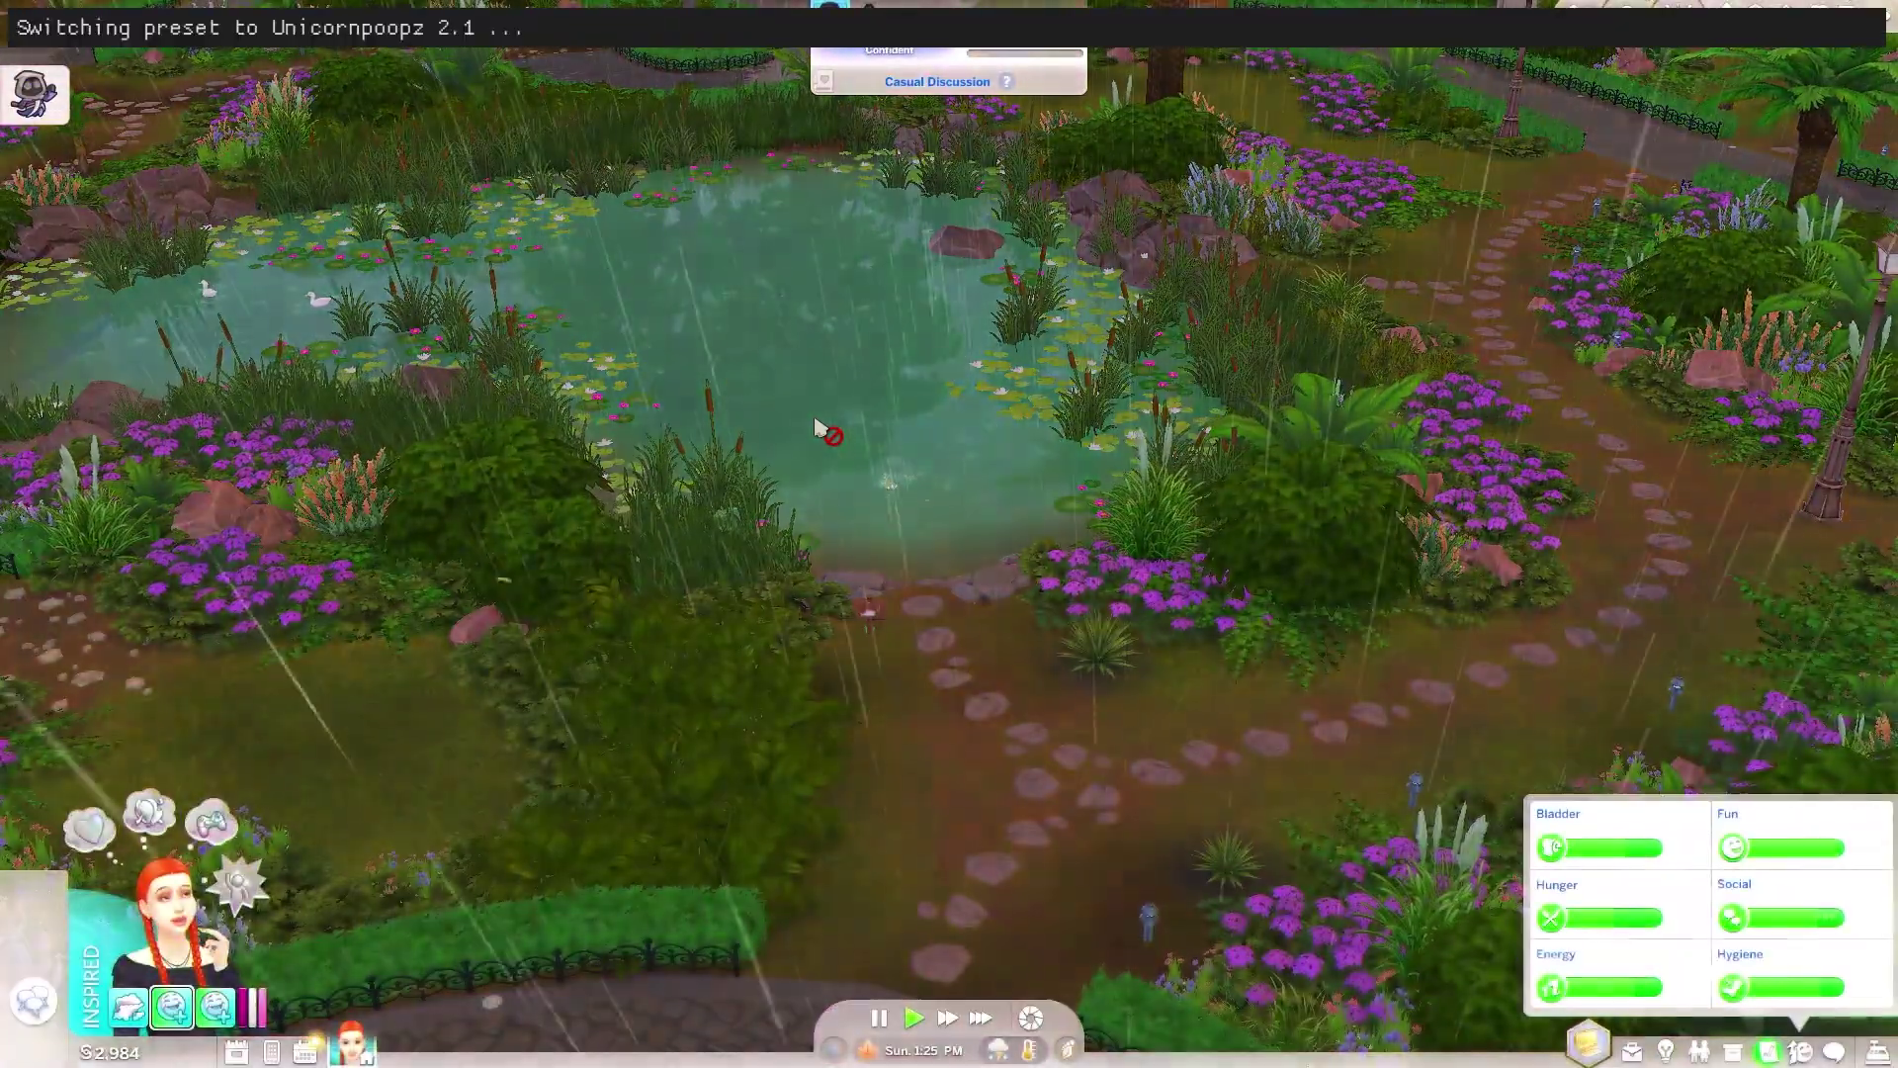
key("ctrl+F2")
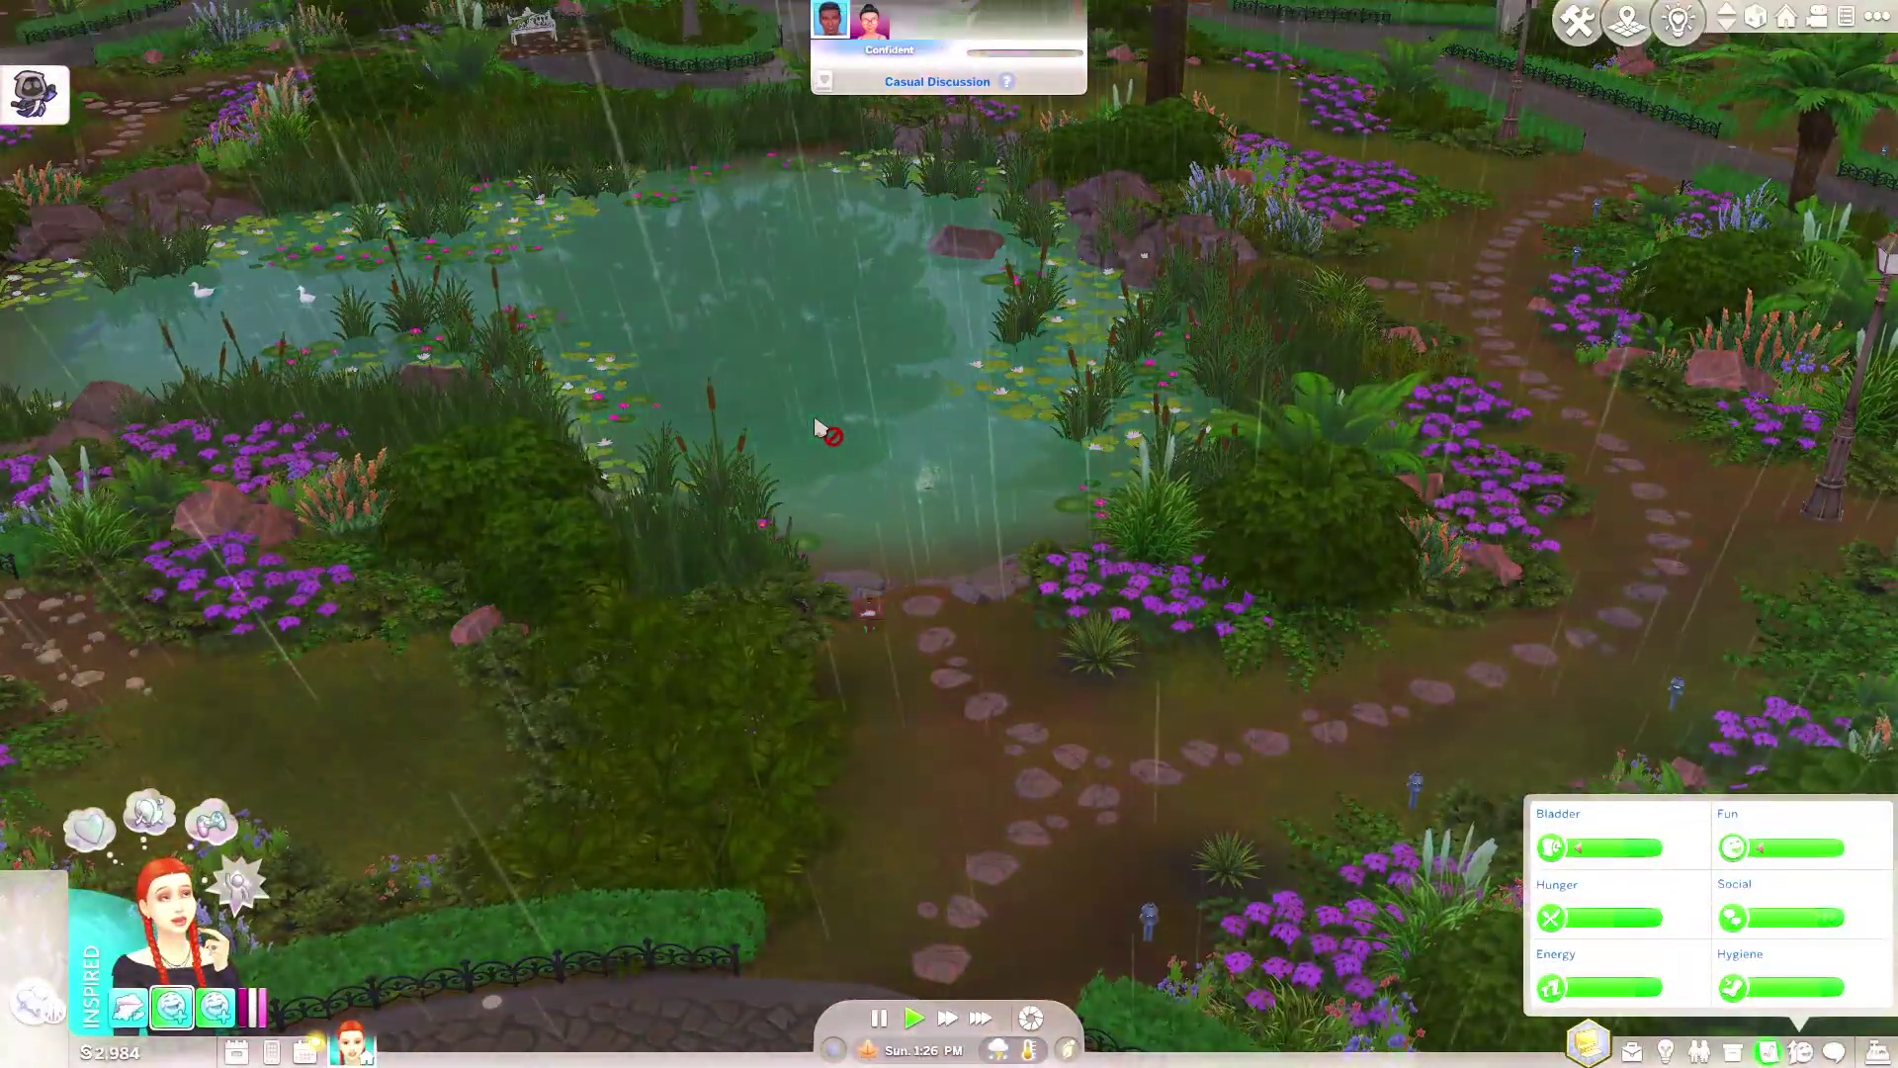
key("ctrl+F2")
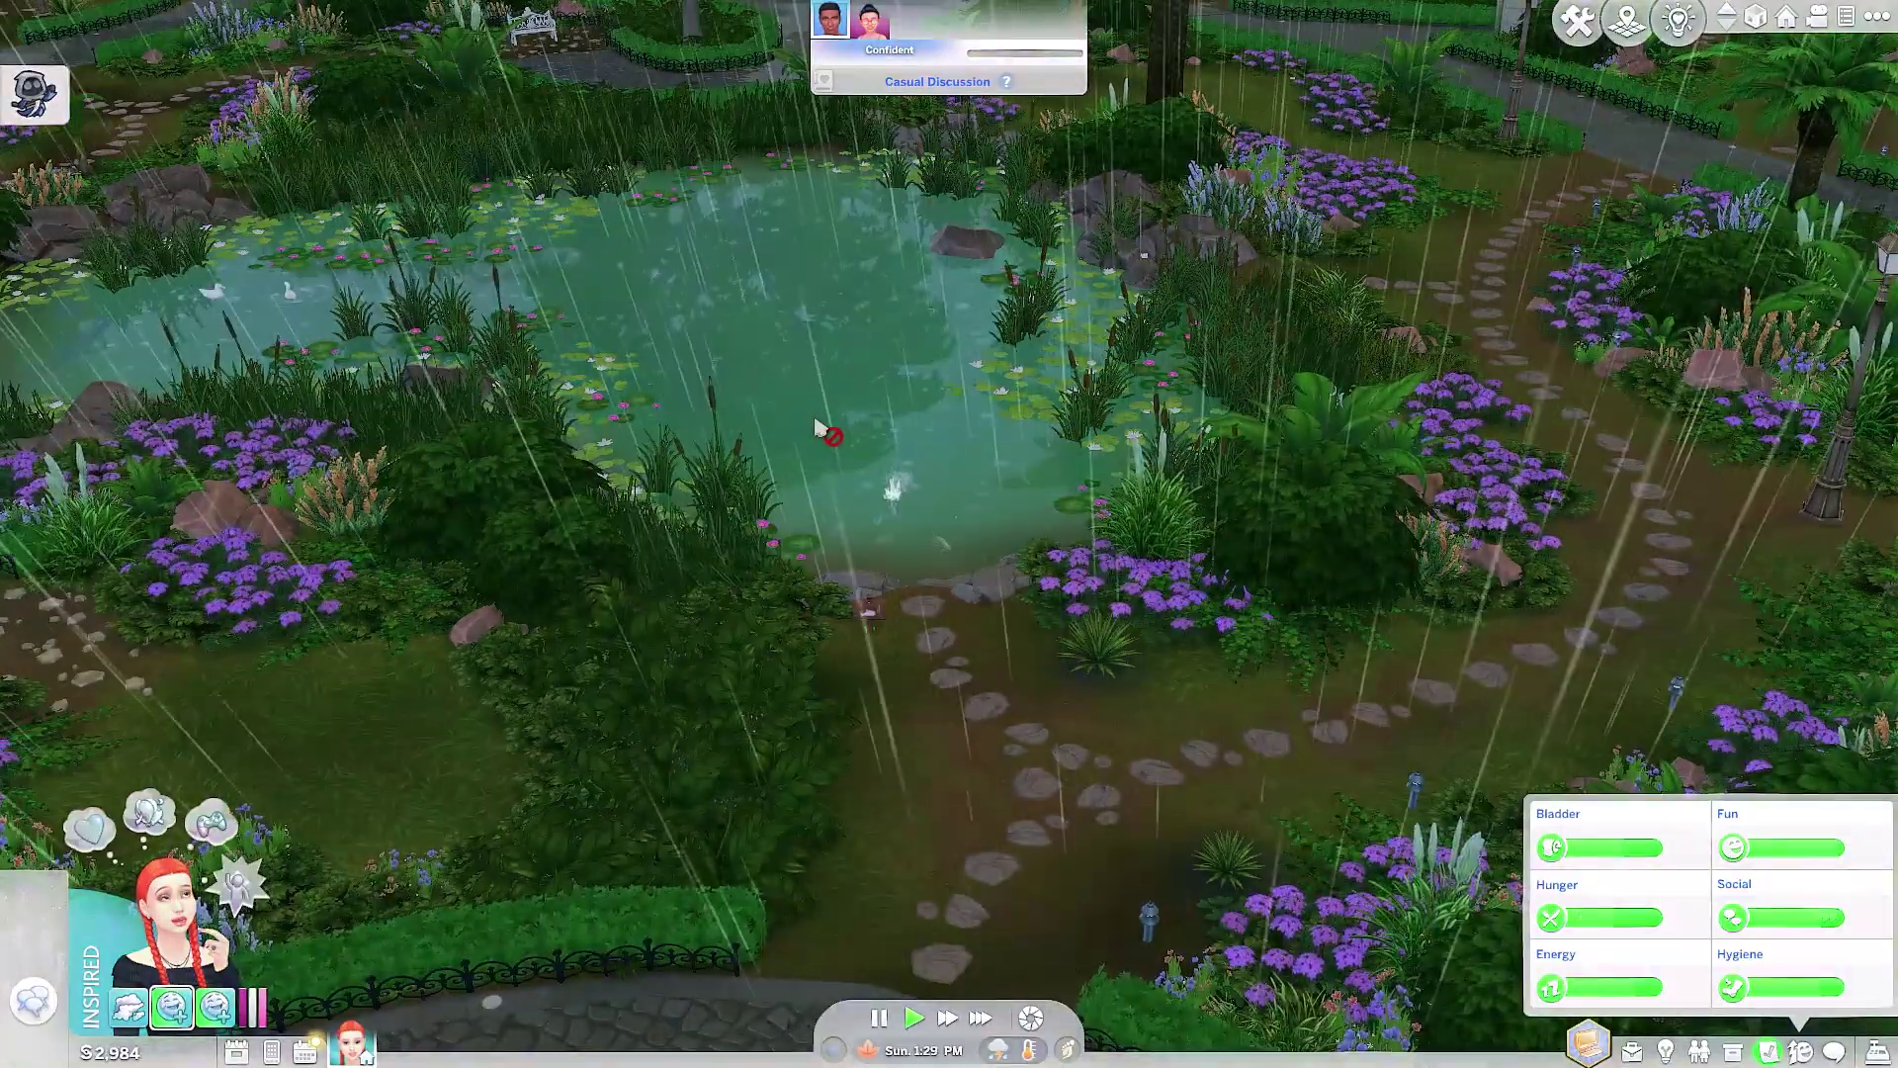
scroll(766, 437, "up", 2)
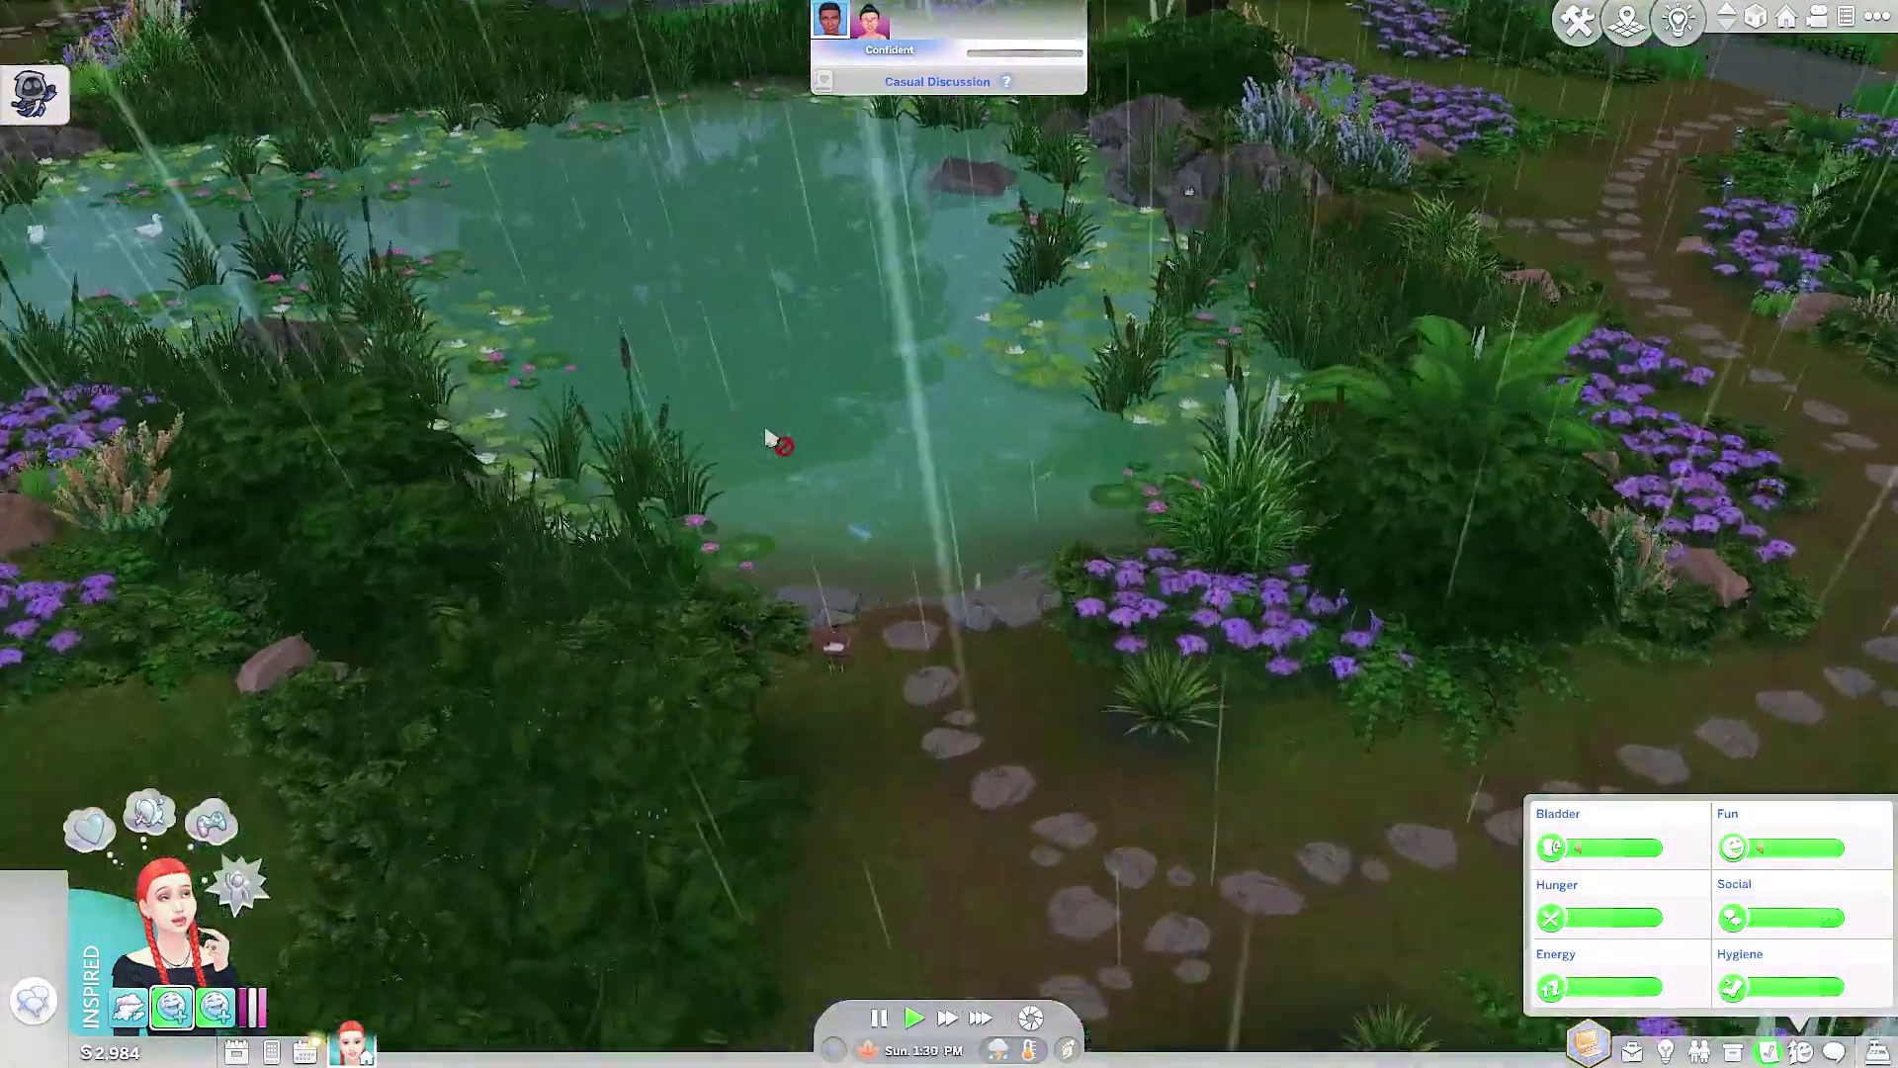
scroll(766, 437, "down", 3)
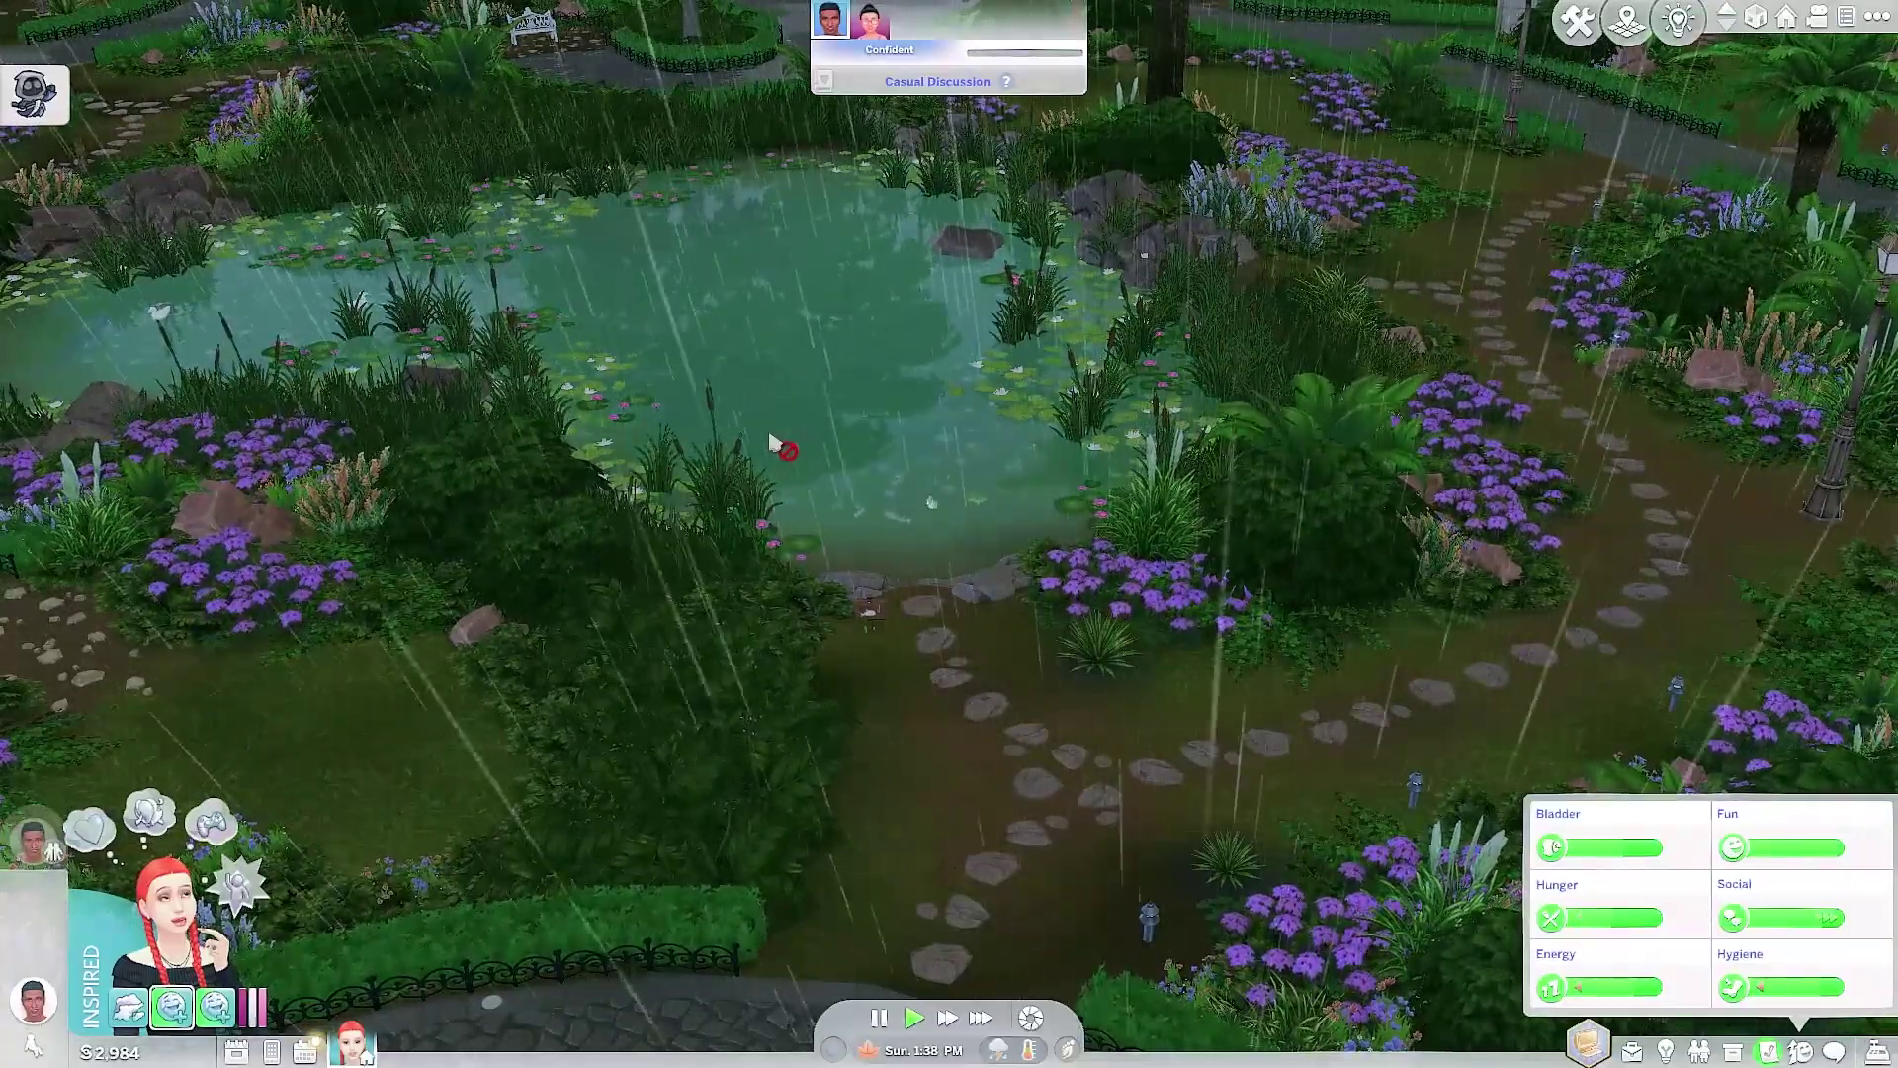
scroll(777, 445, "up", 3)
scroll(781, 446, "down", 3)
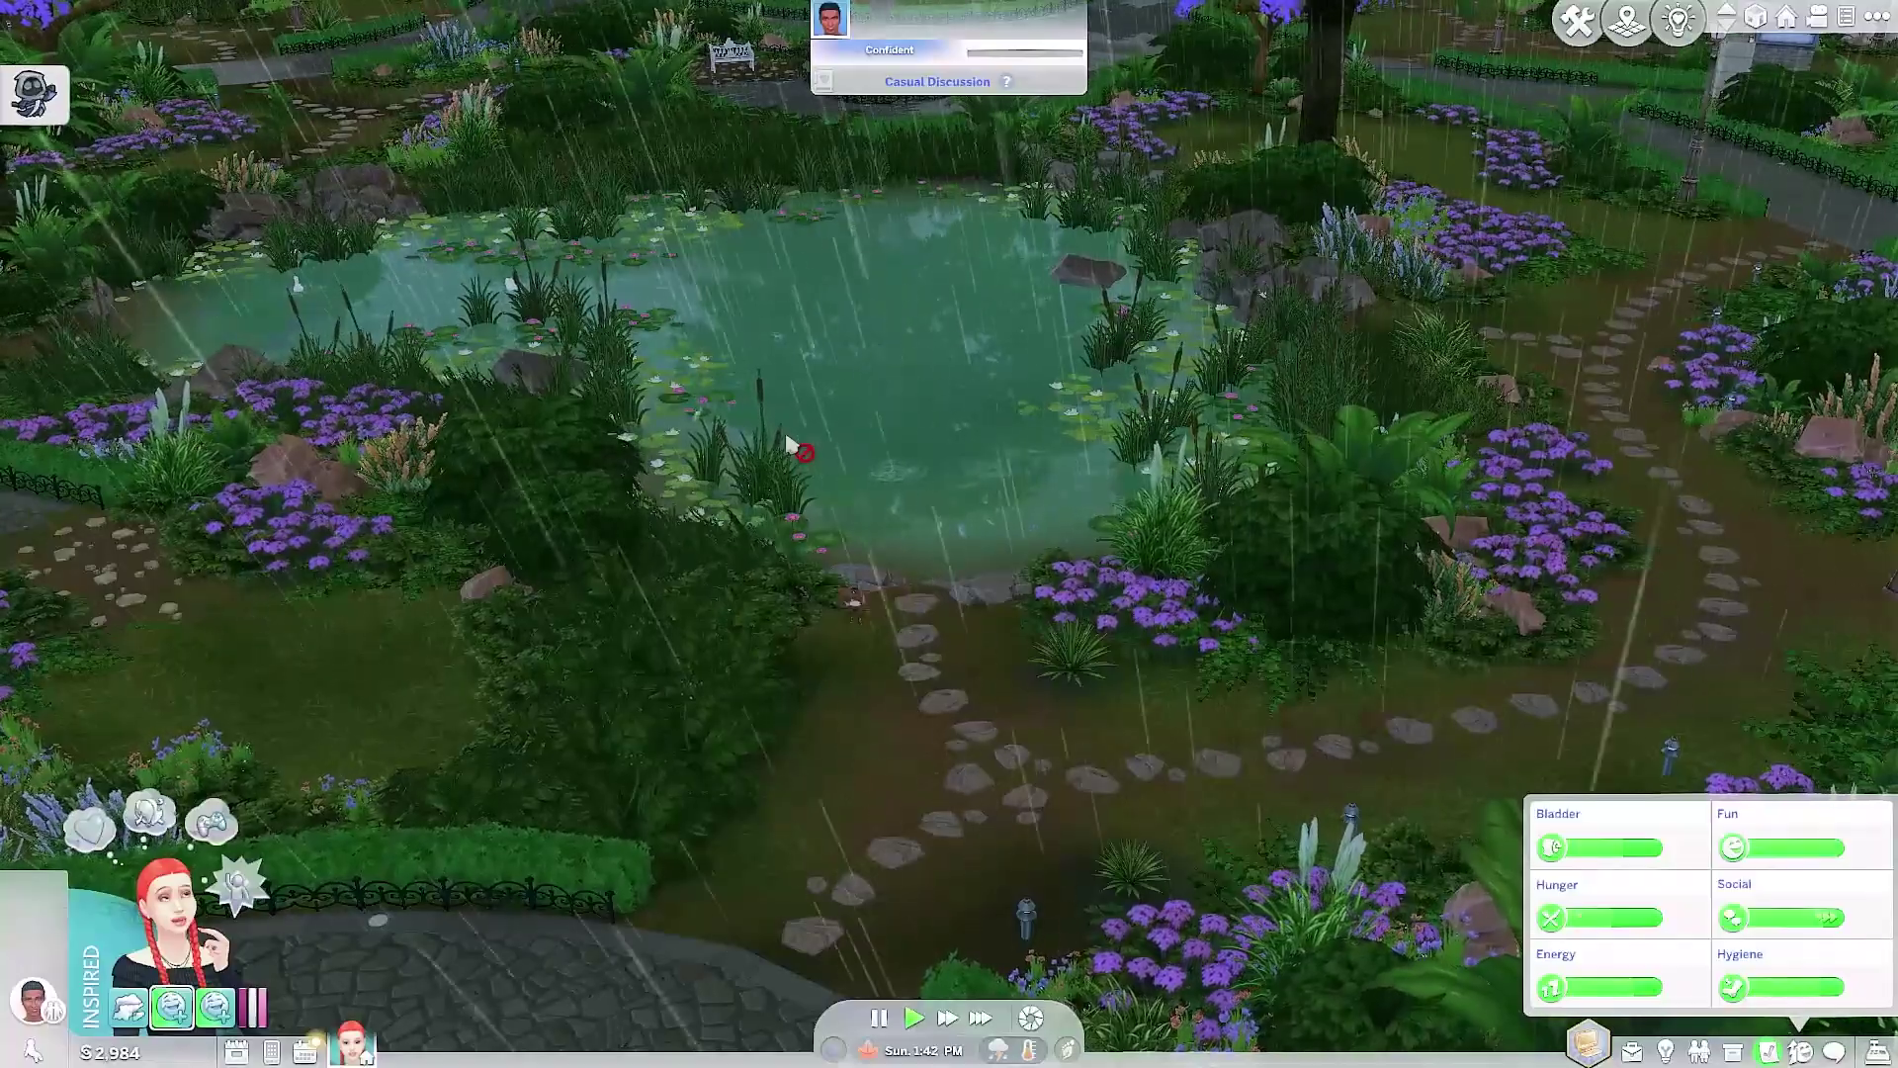
scroll(781, 424, "down", 2)
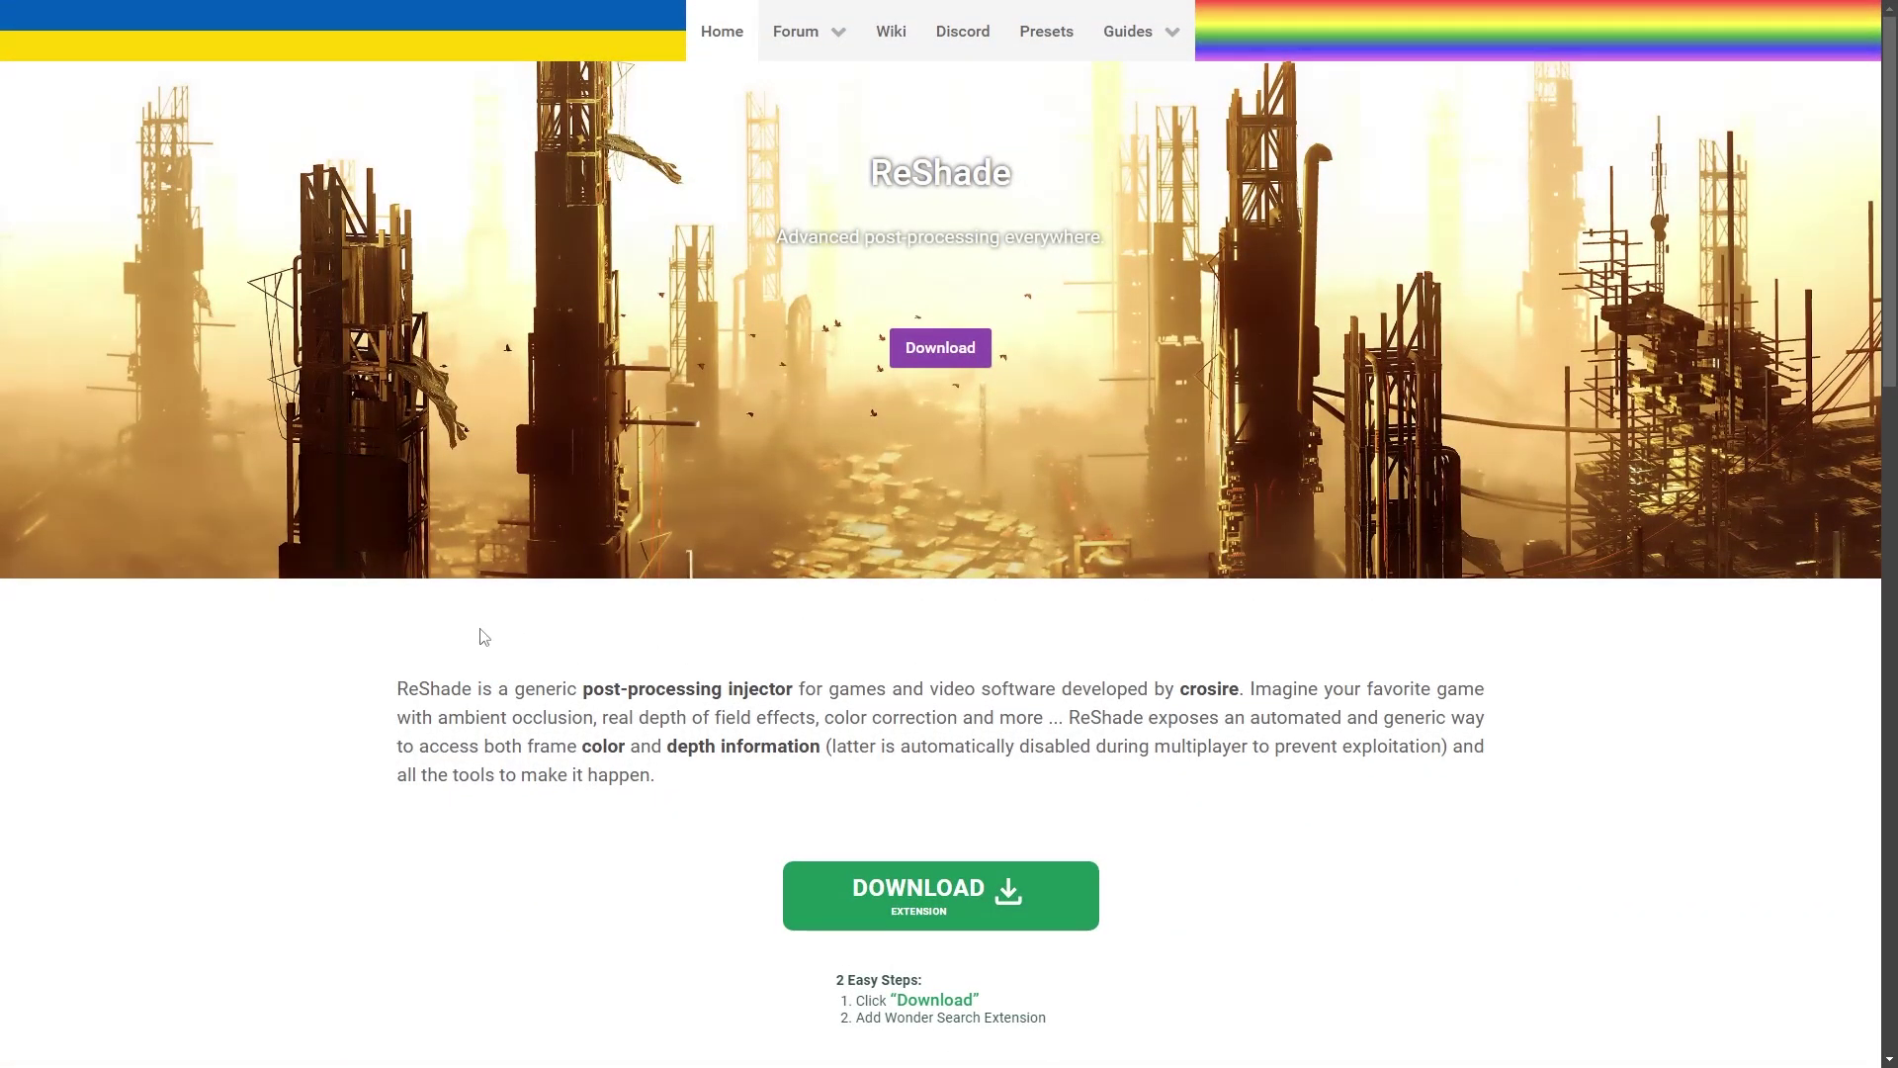
Download the ReShade 6.3.3 setup tool from the download section of the ReShade website.
scroll(318, 645, "down", 12)
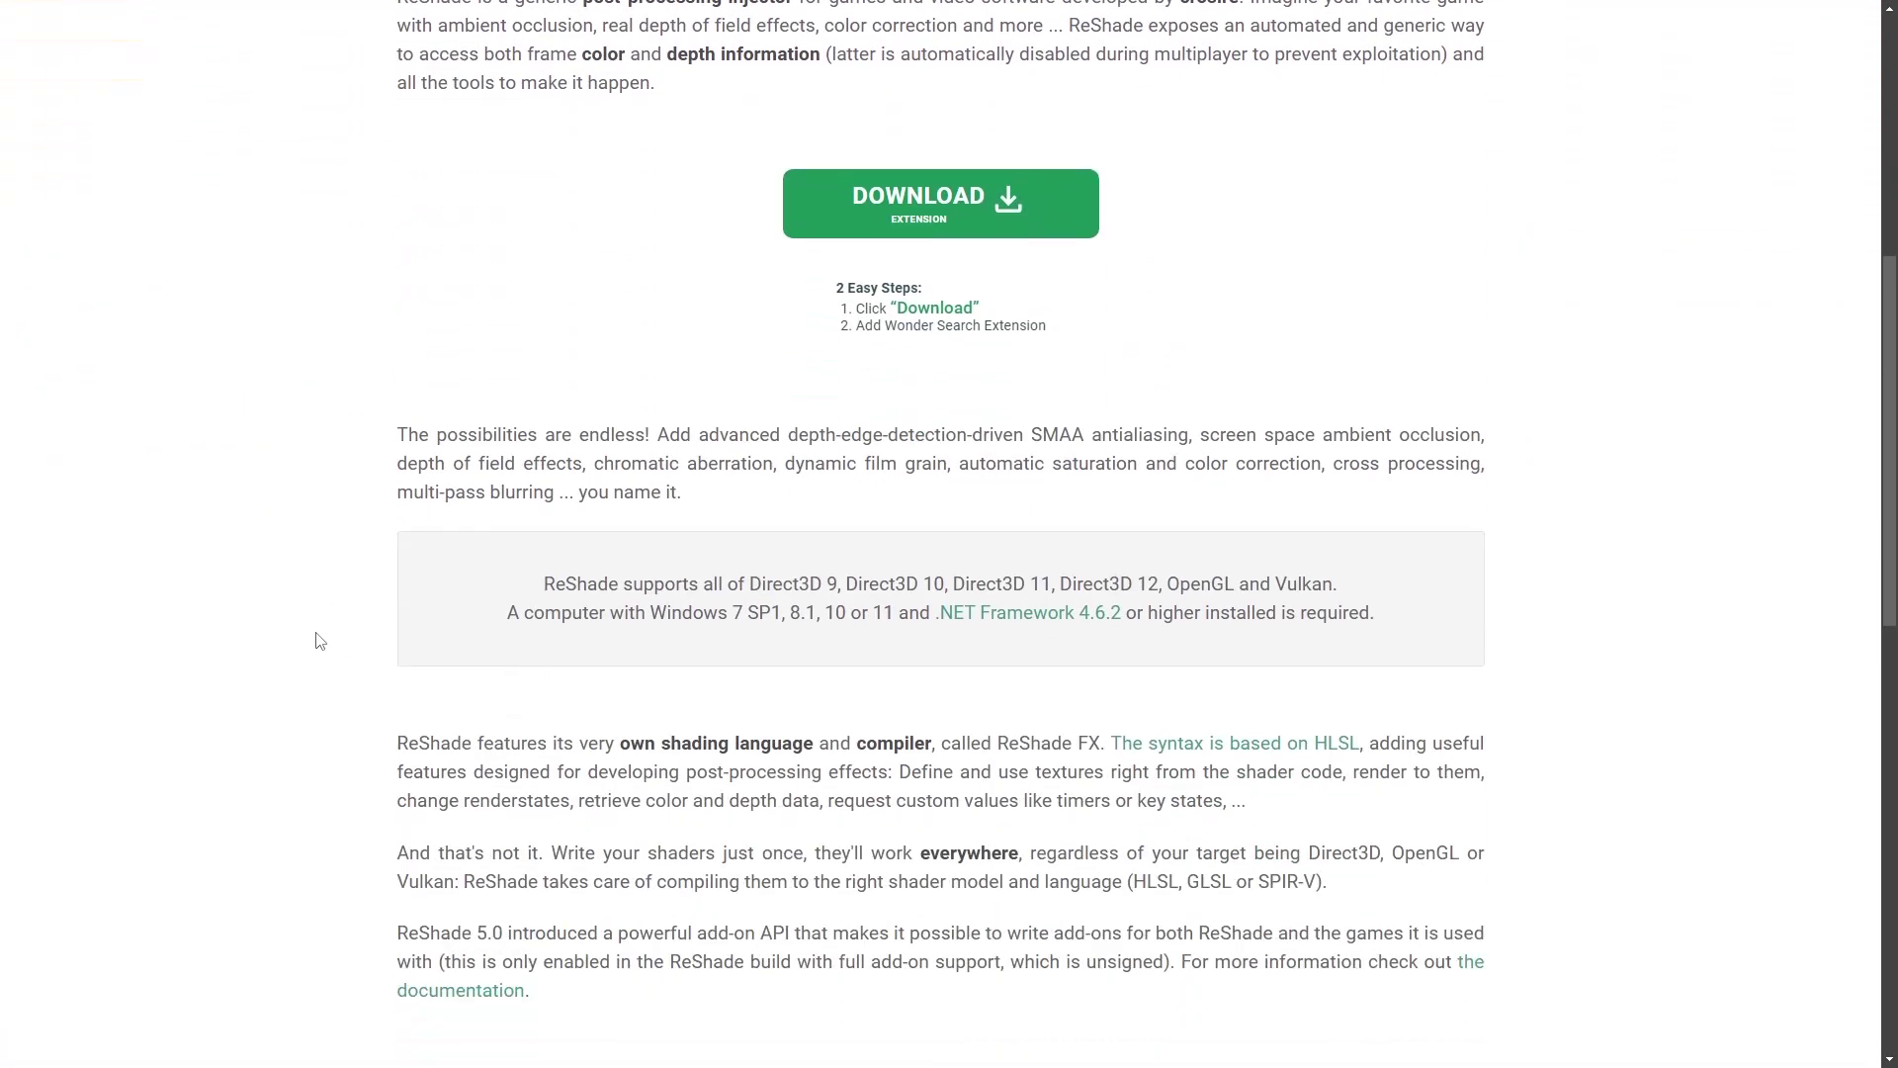
scroll(318, 641, "down", 6)
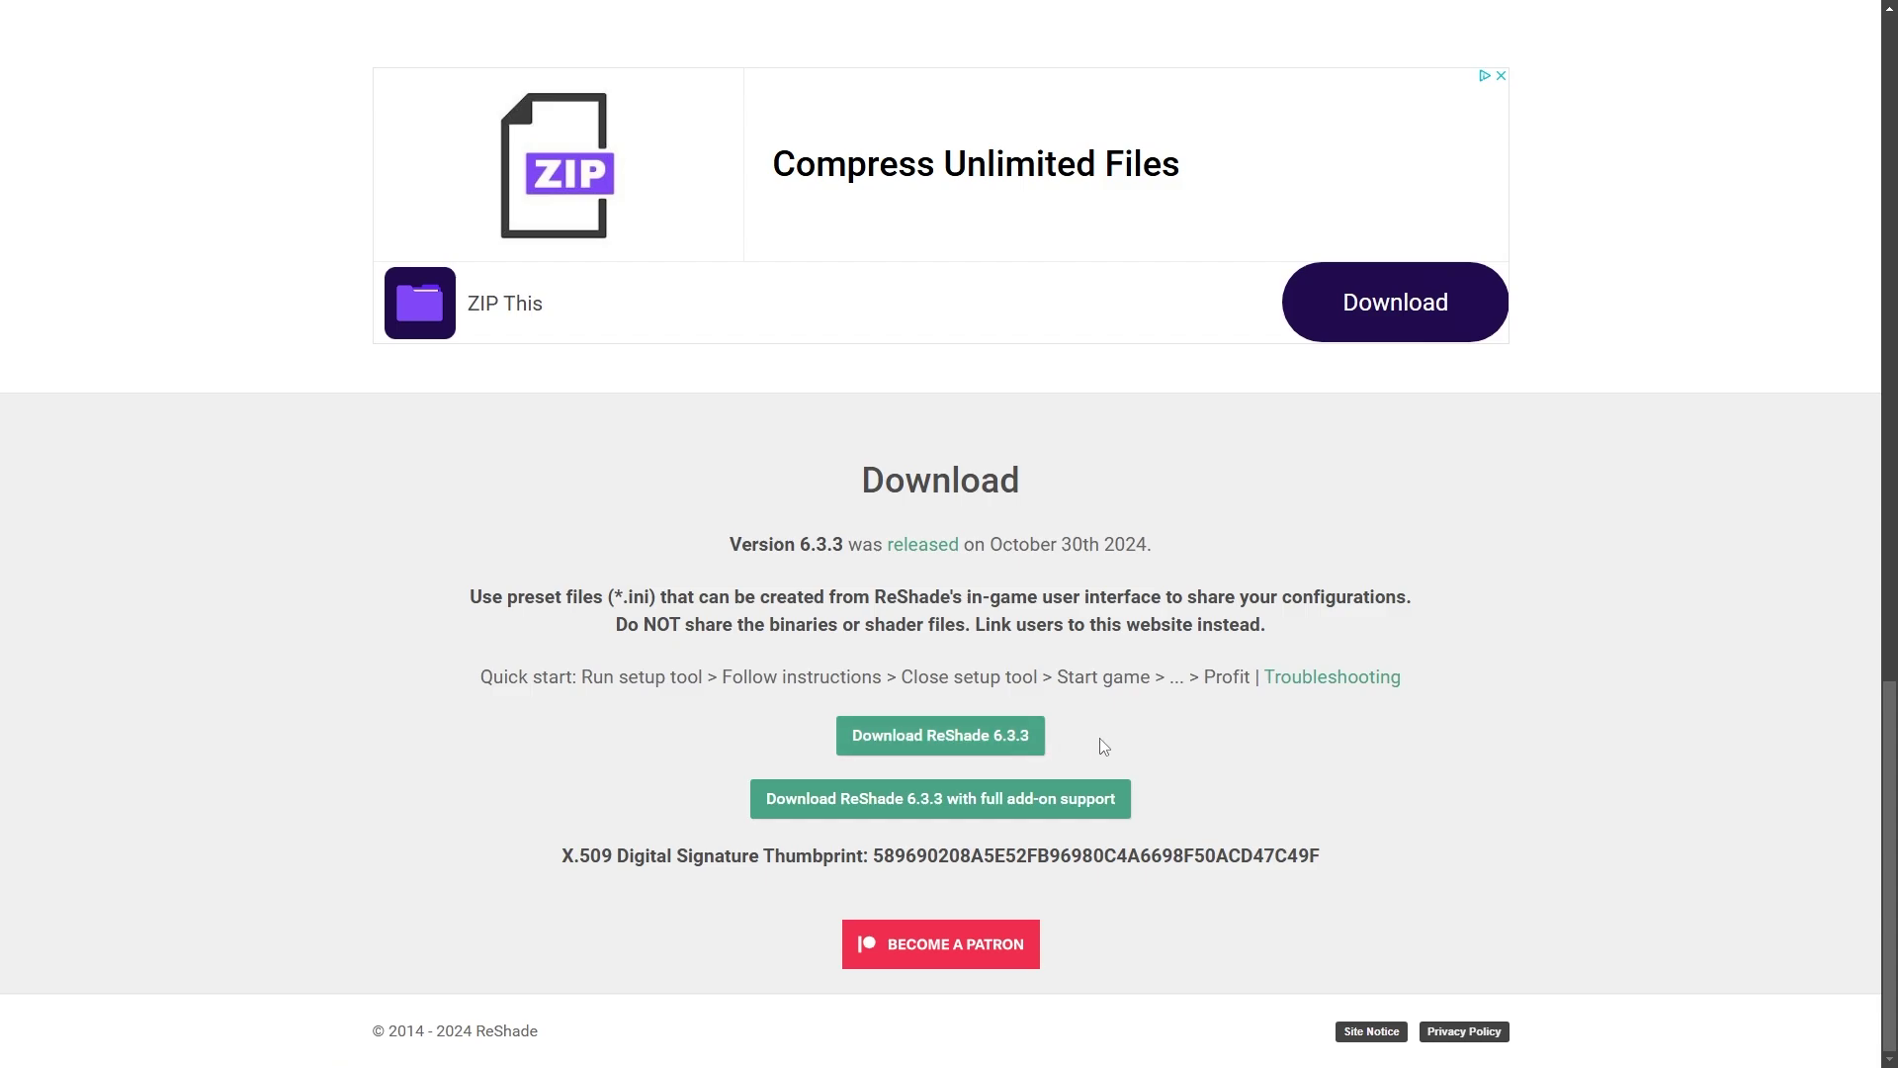
left_click(1059, 815)
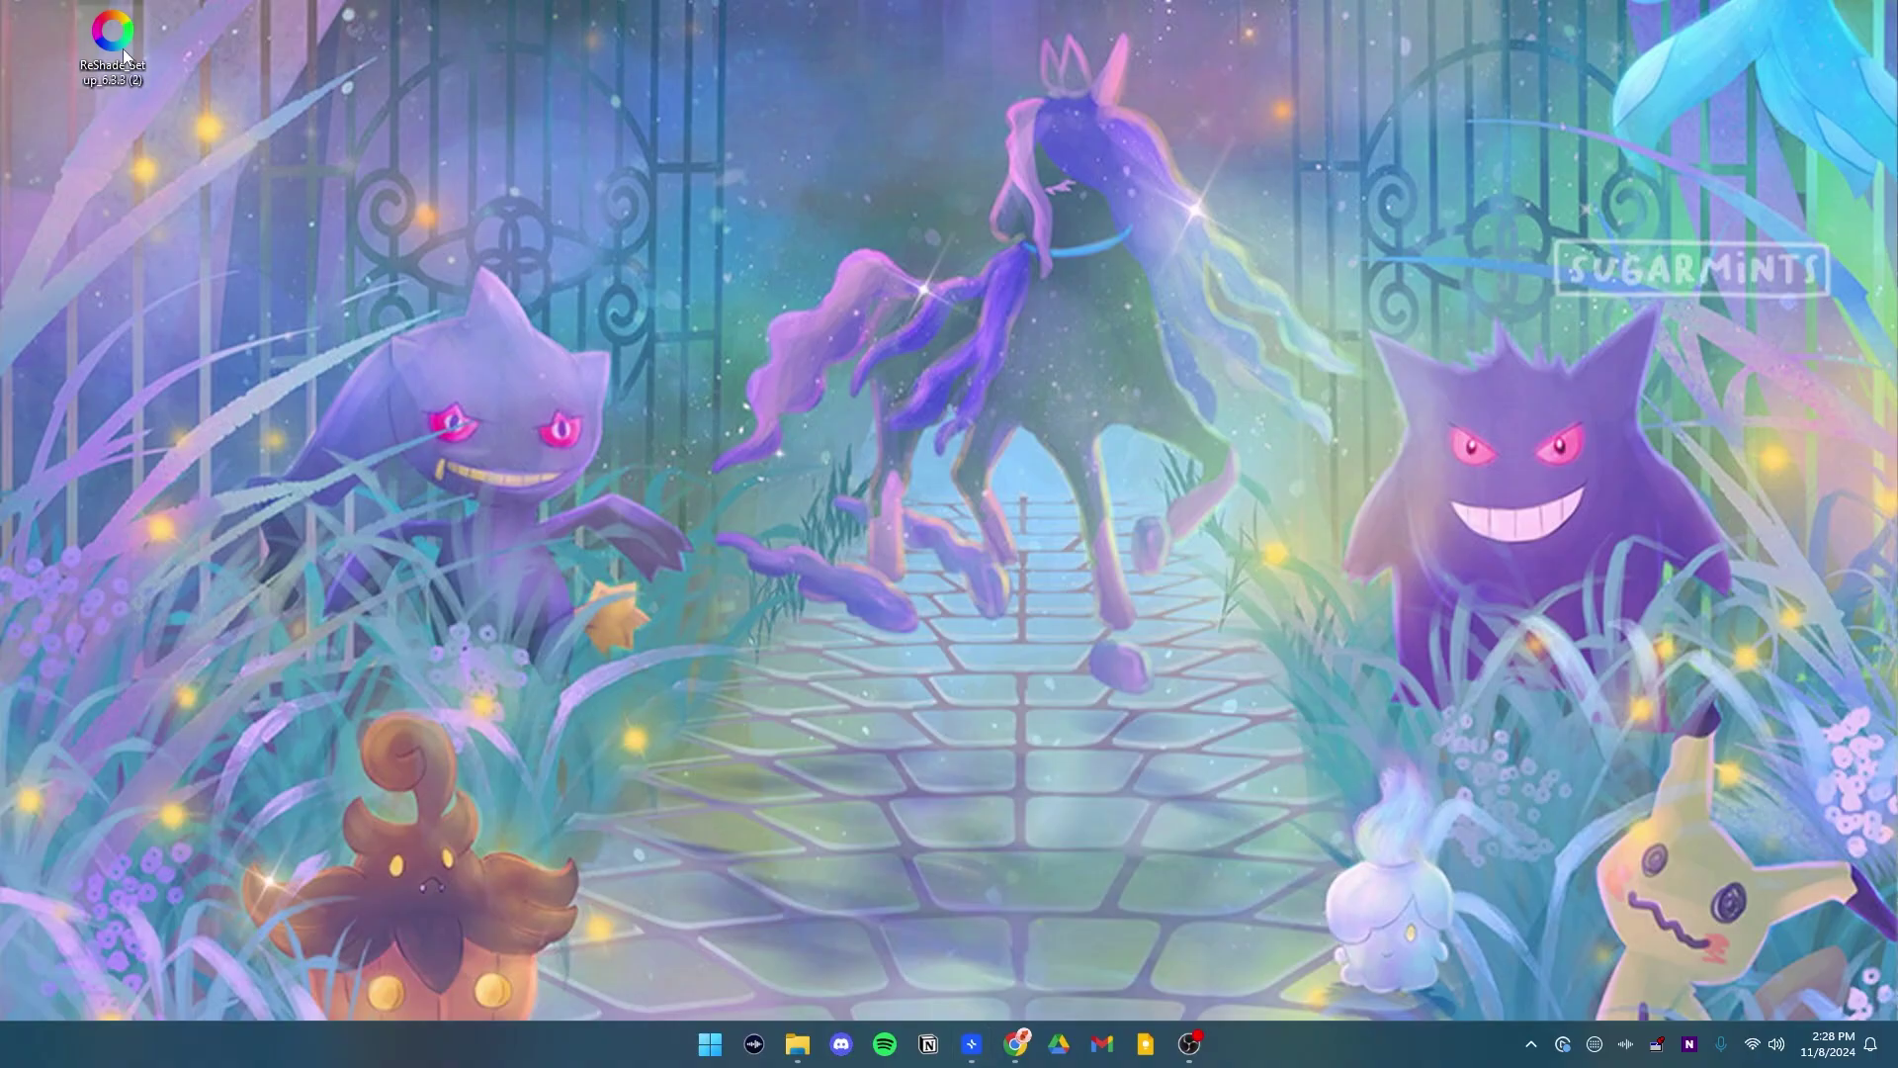
Run the downloaded ReShade setup and browse for the game's executable on the SSD (D:) drive.
double_click(123, 50)
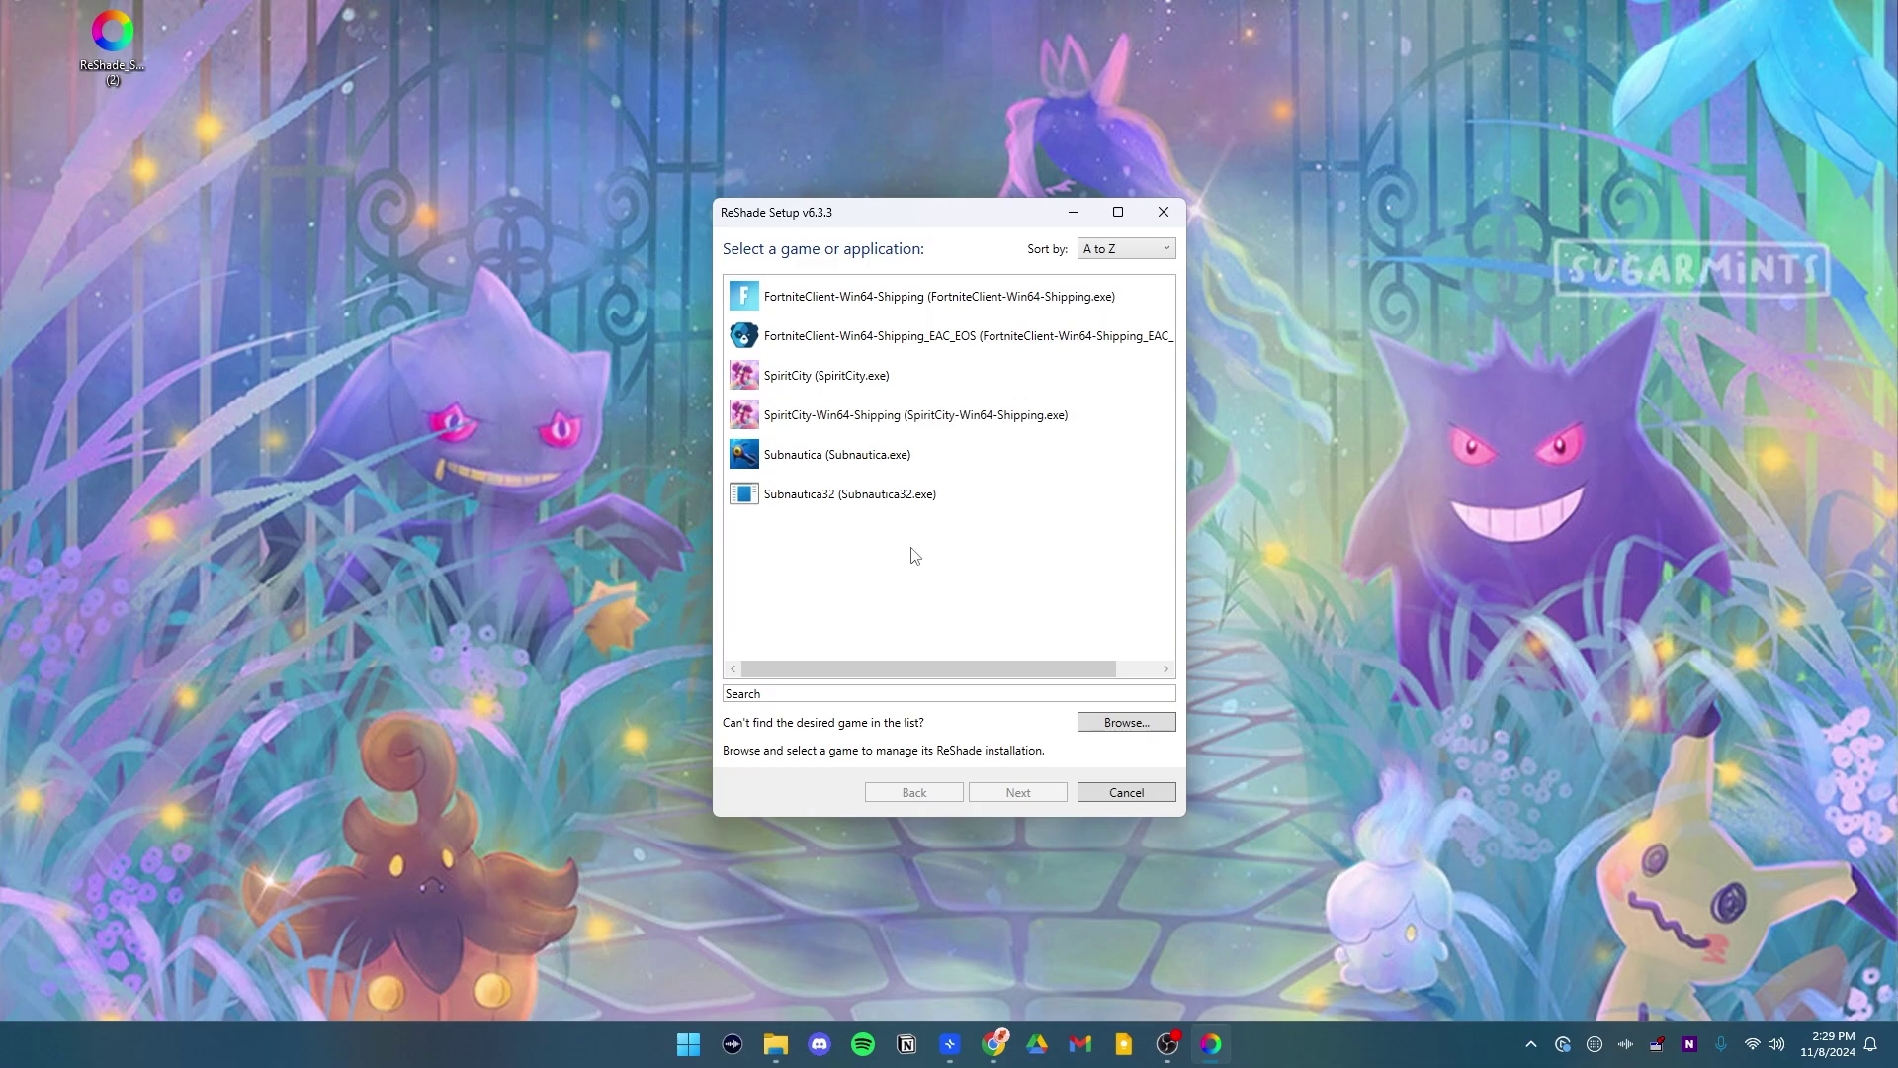
left_click(1098, 723)
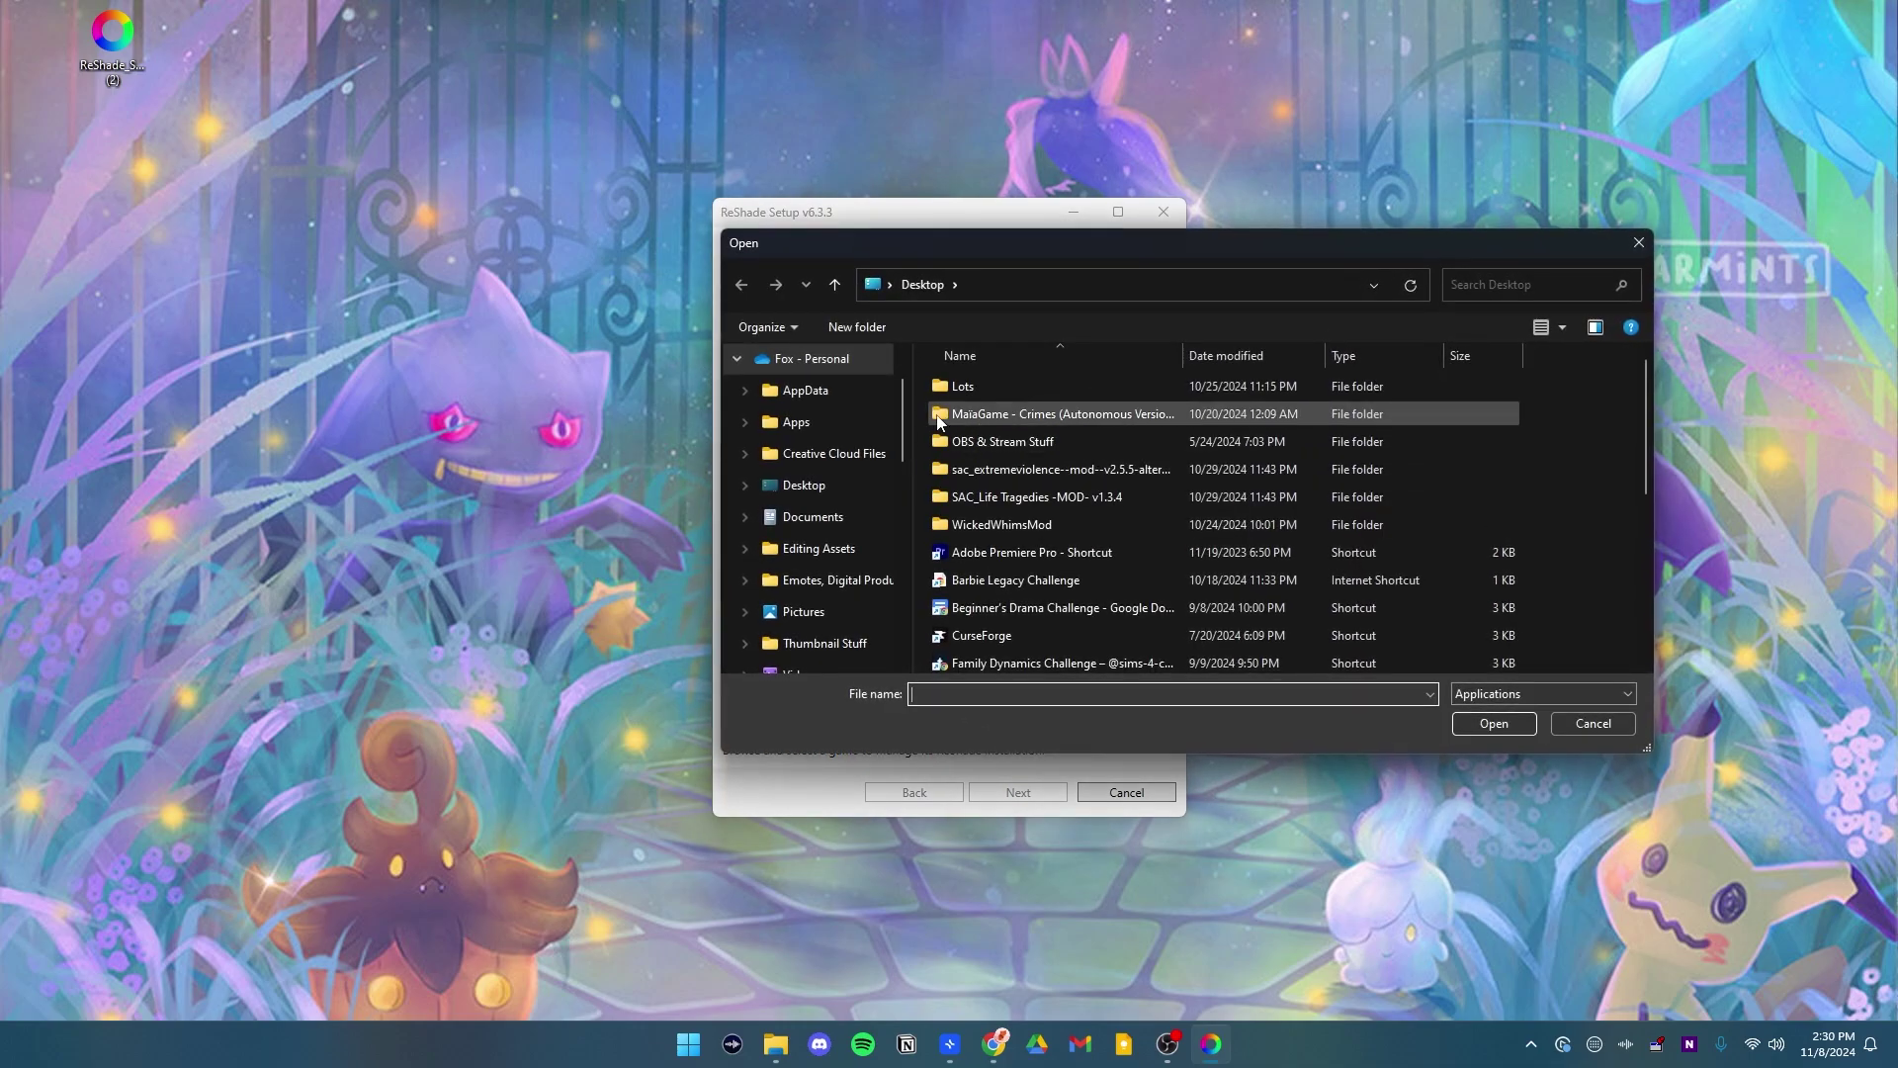
scroll(901, 539, "down", 5)
scroll(901, 539, "down", 3)
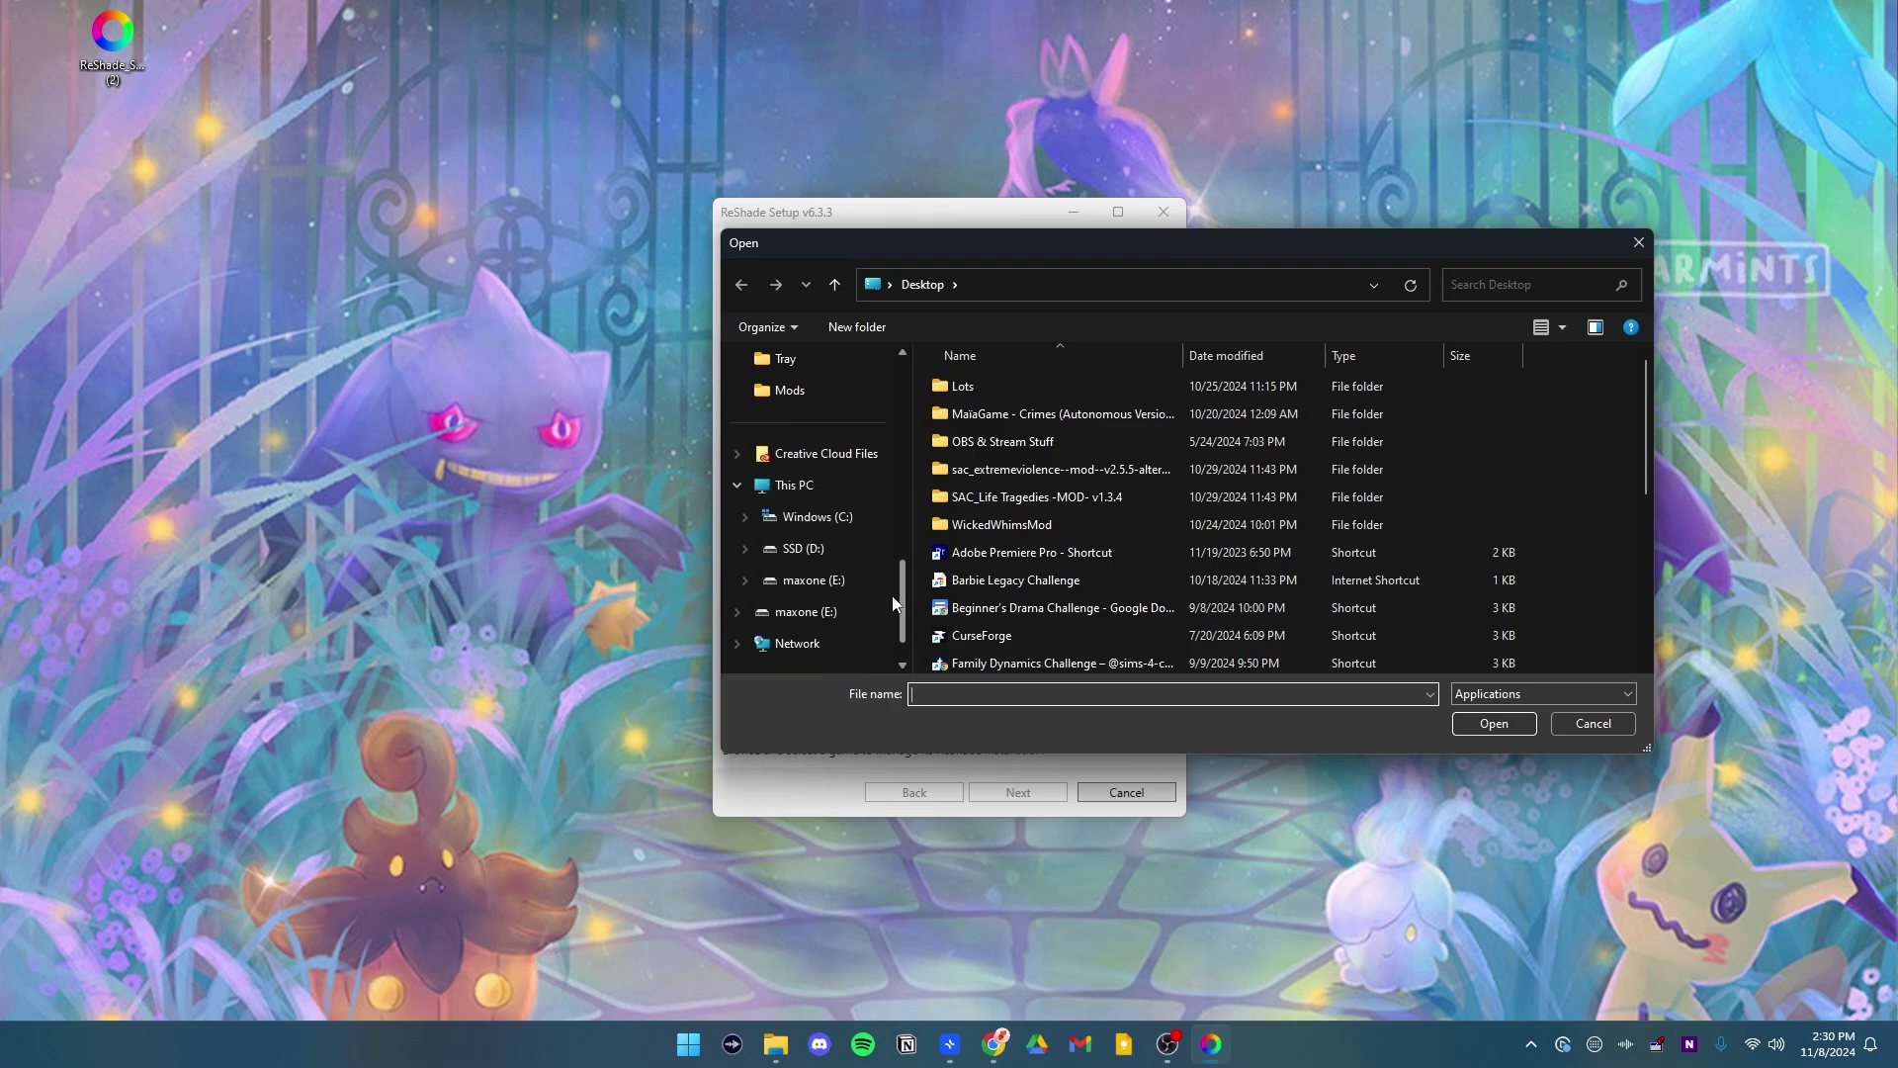
left_click(788, 551)
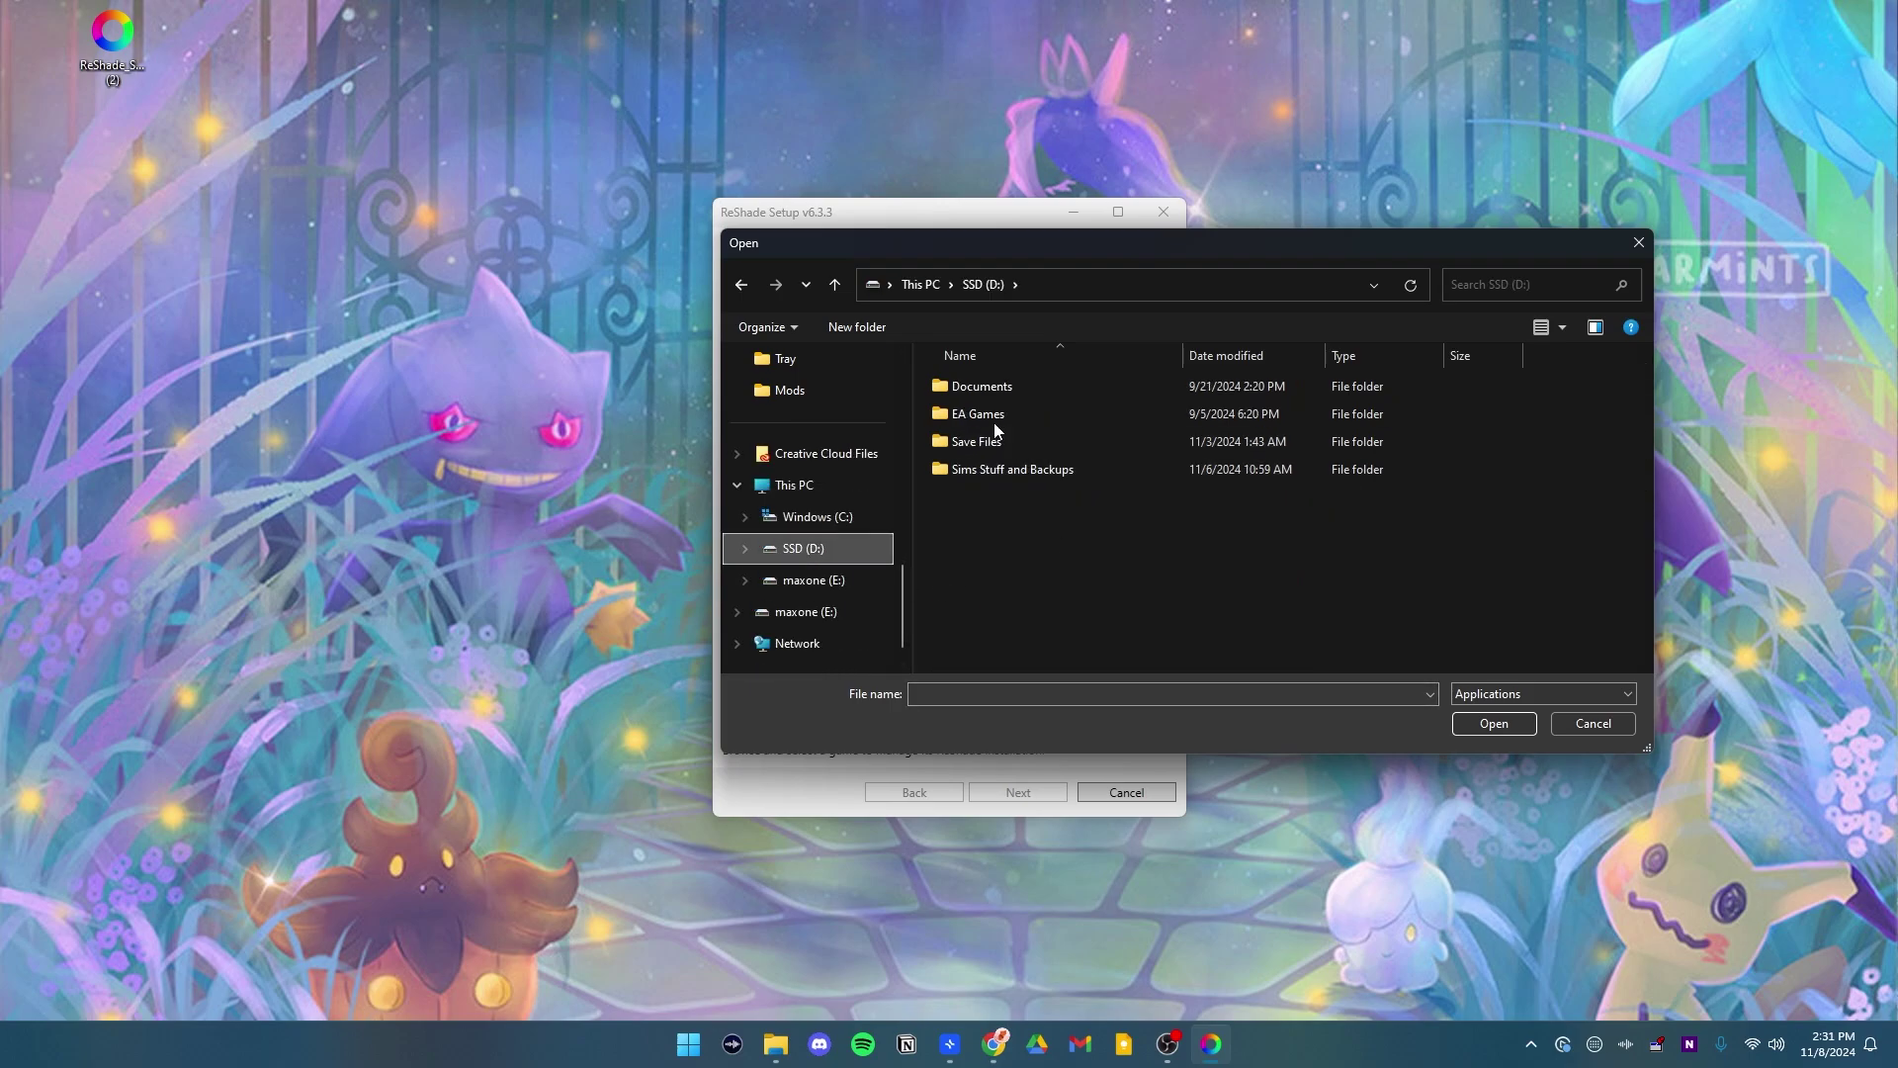
Navigate to the EA Games > The Sims 4 > Game > Bin folder.
double_click(983, 413)
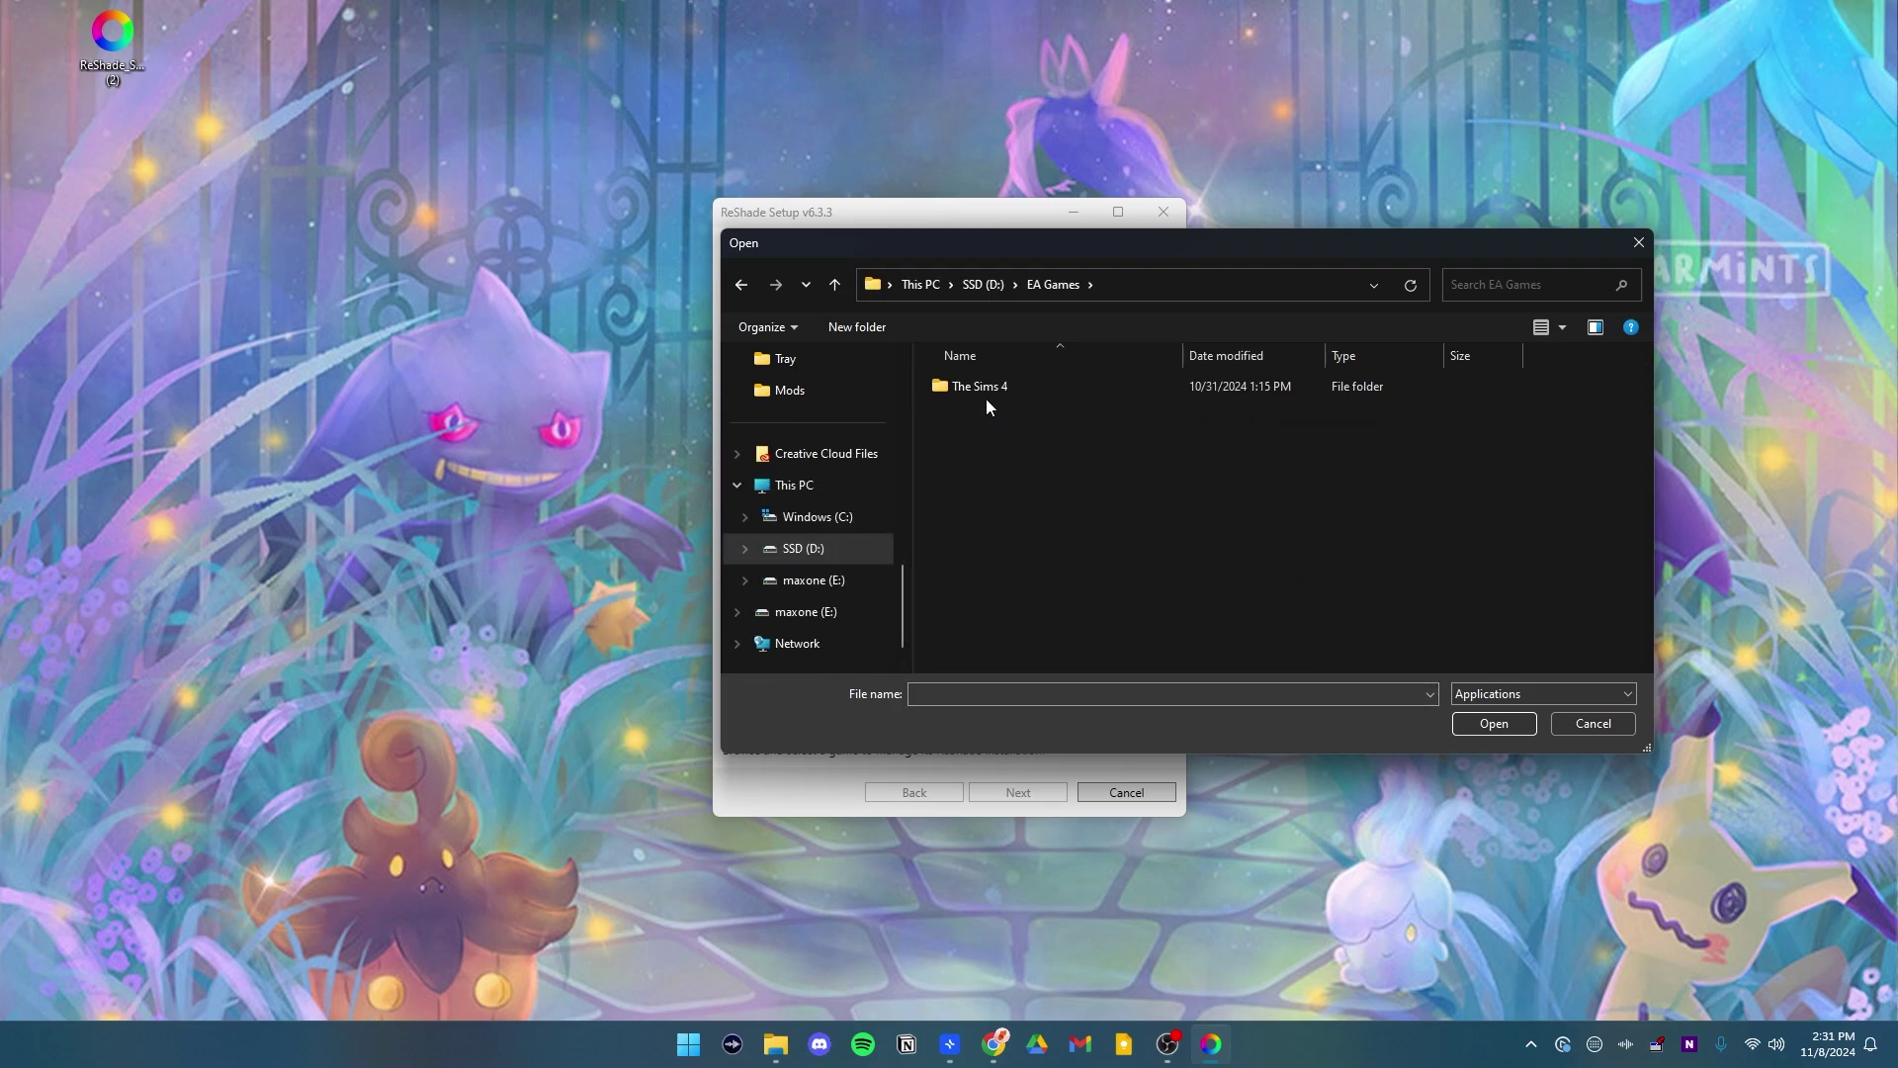
double_click(987, 387)
scroll(1006, 475, "down", 3)
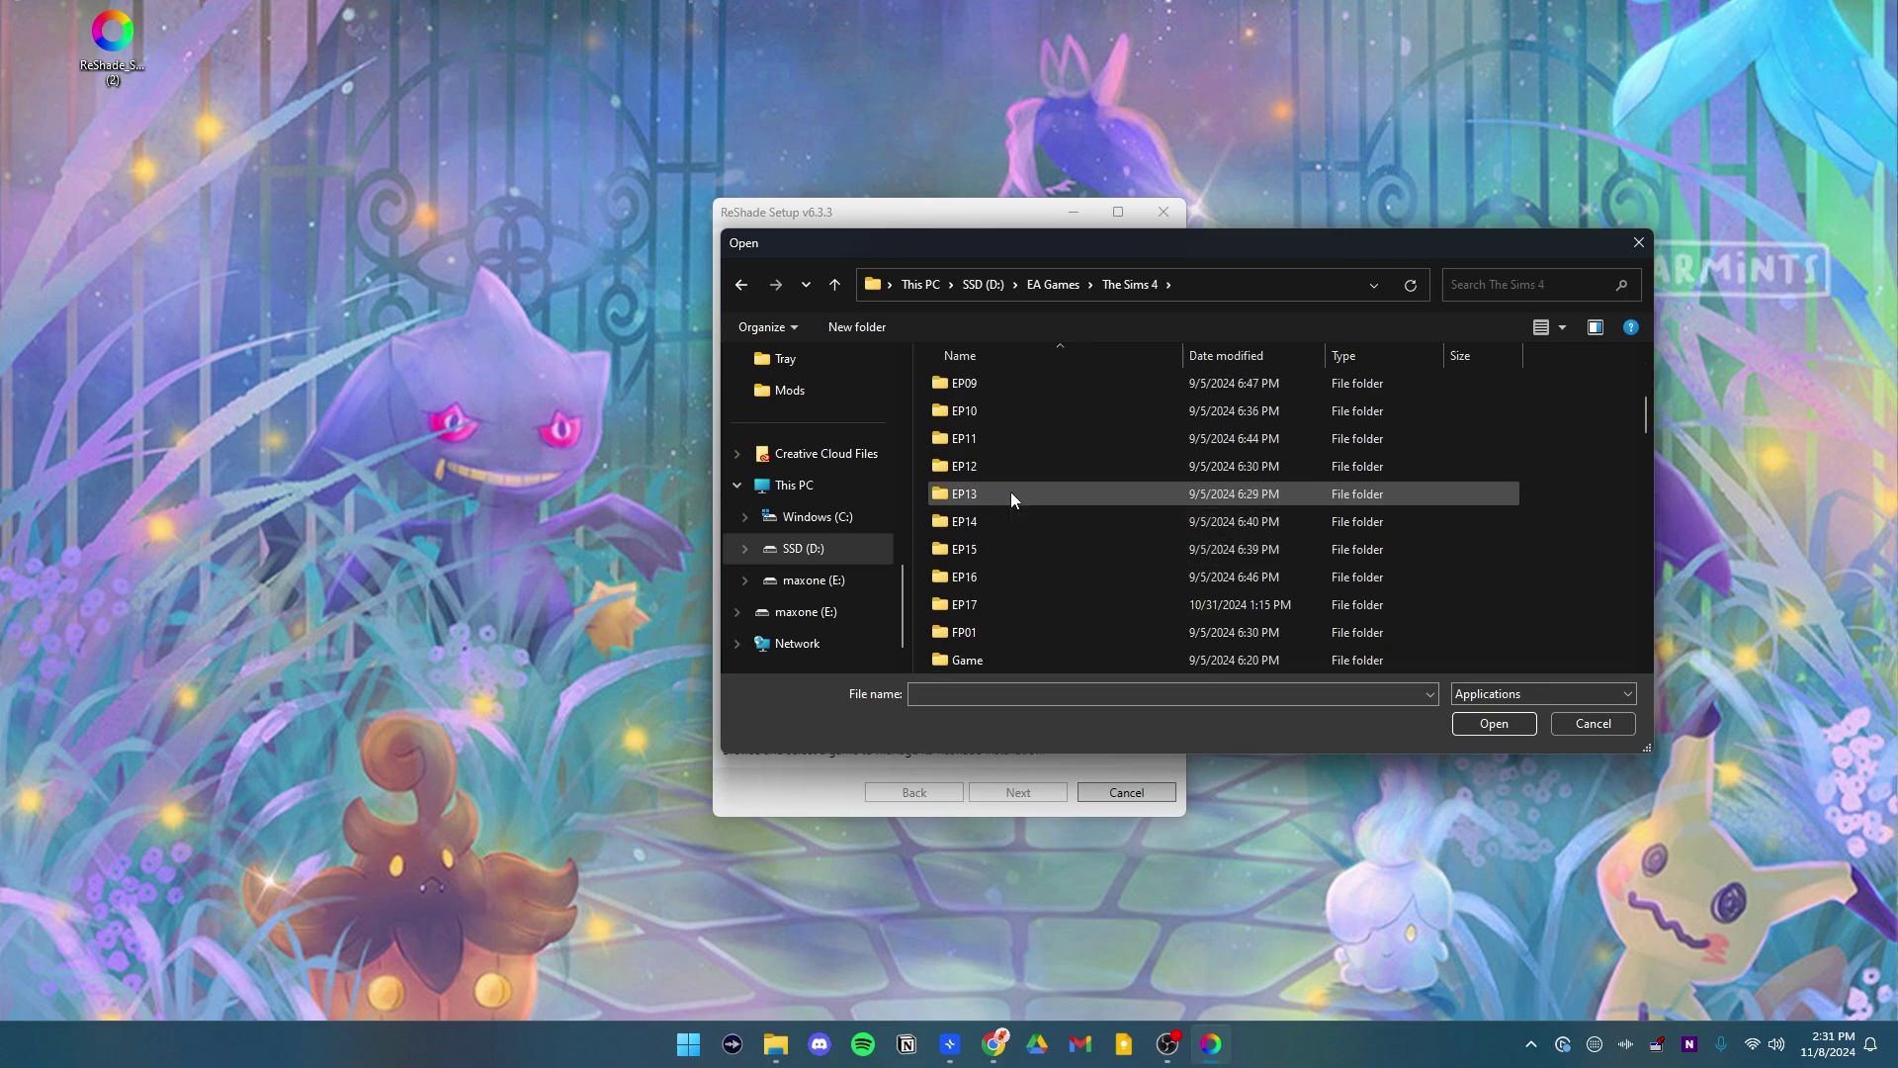
double_click(987, 577)
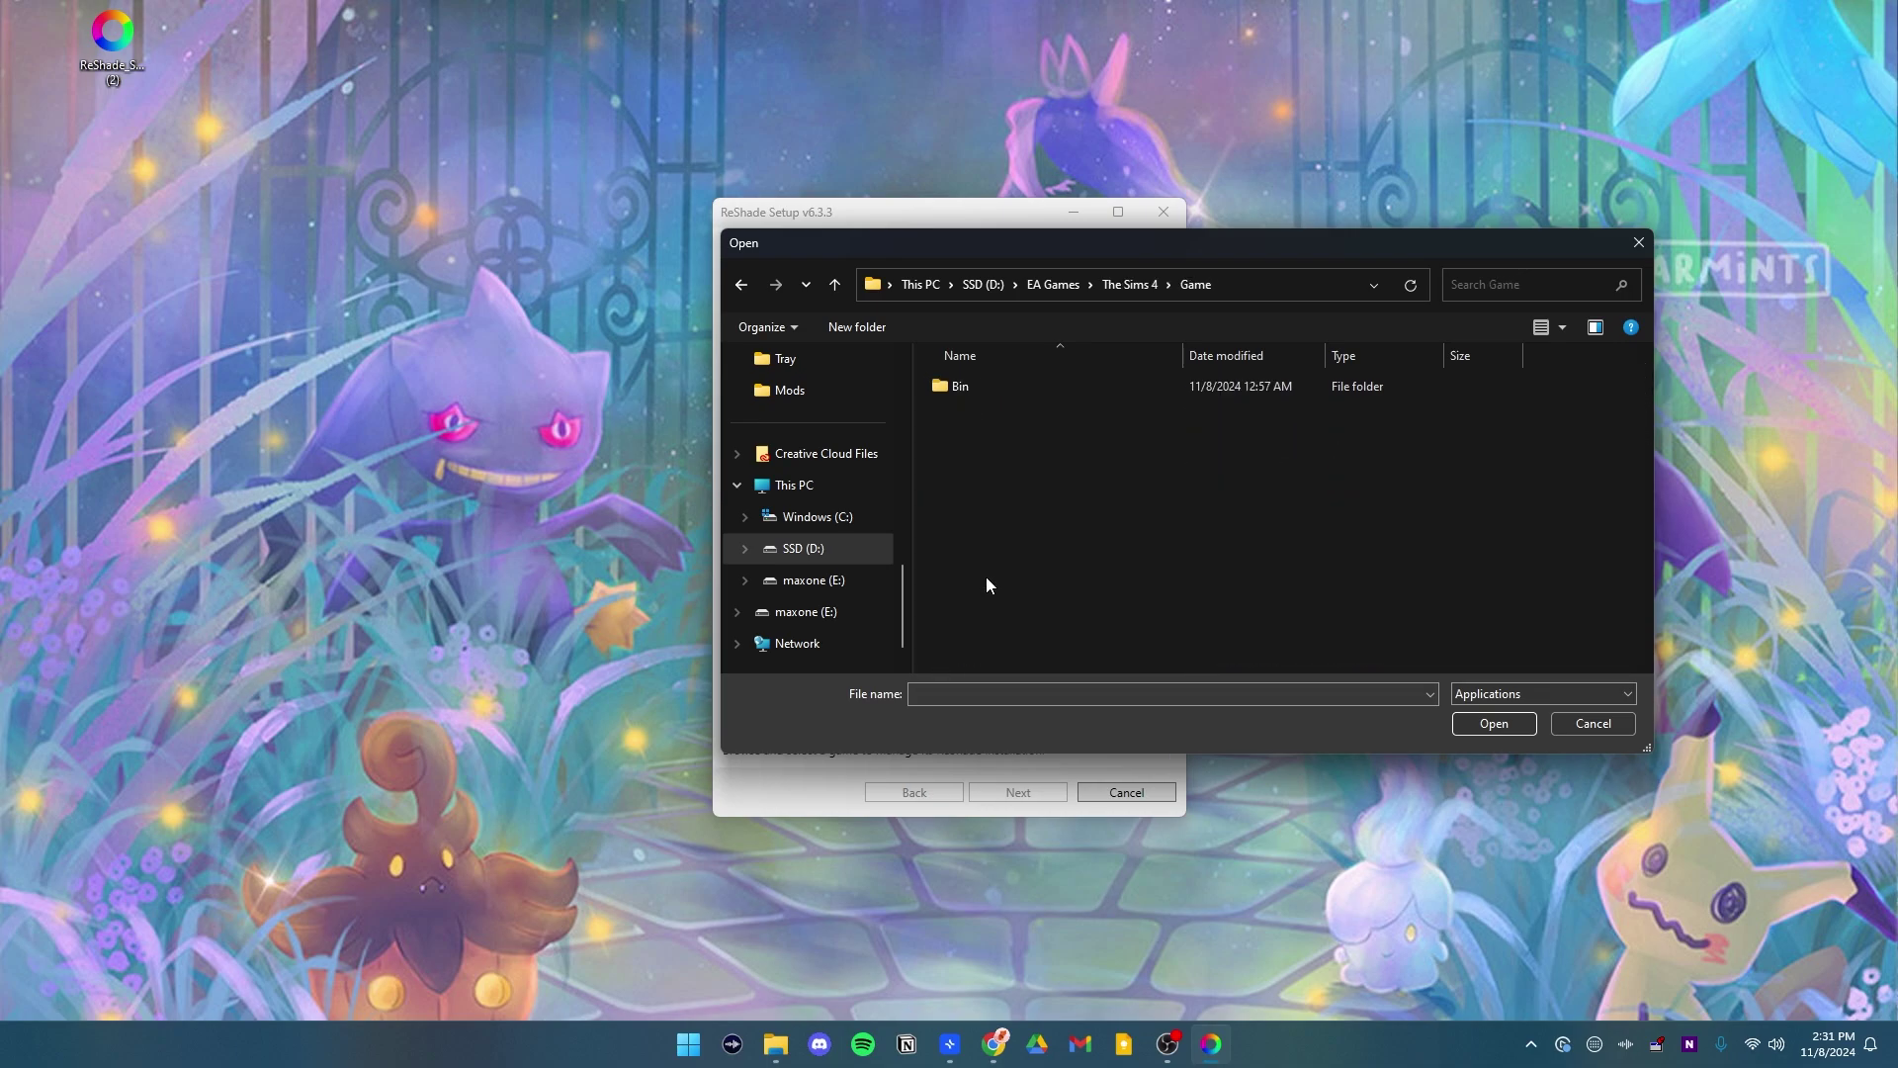
double_click(960, 386)
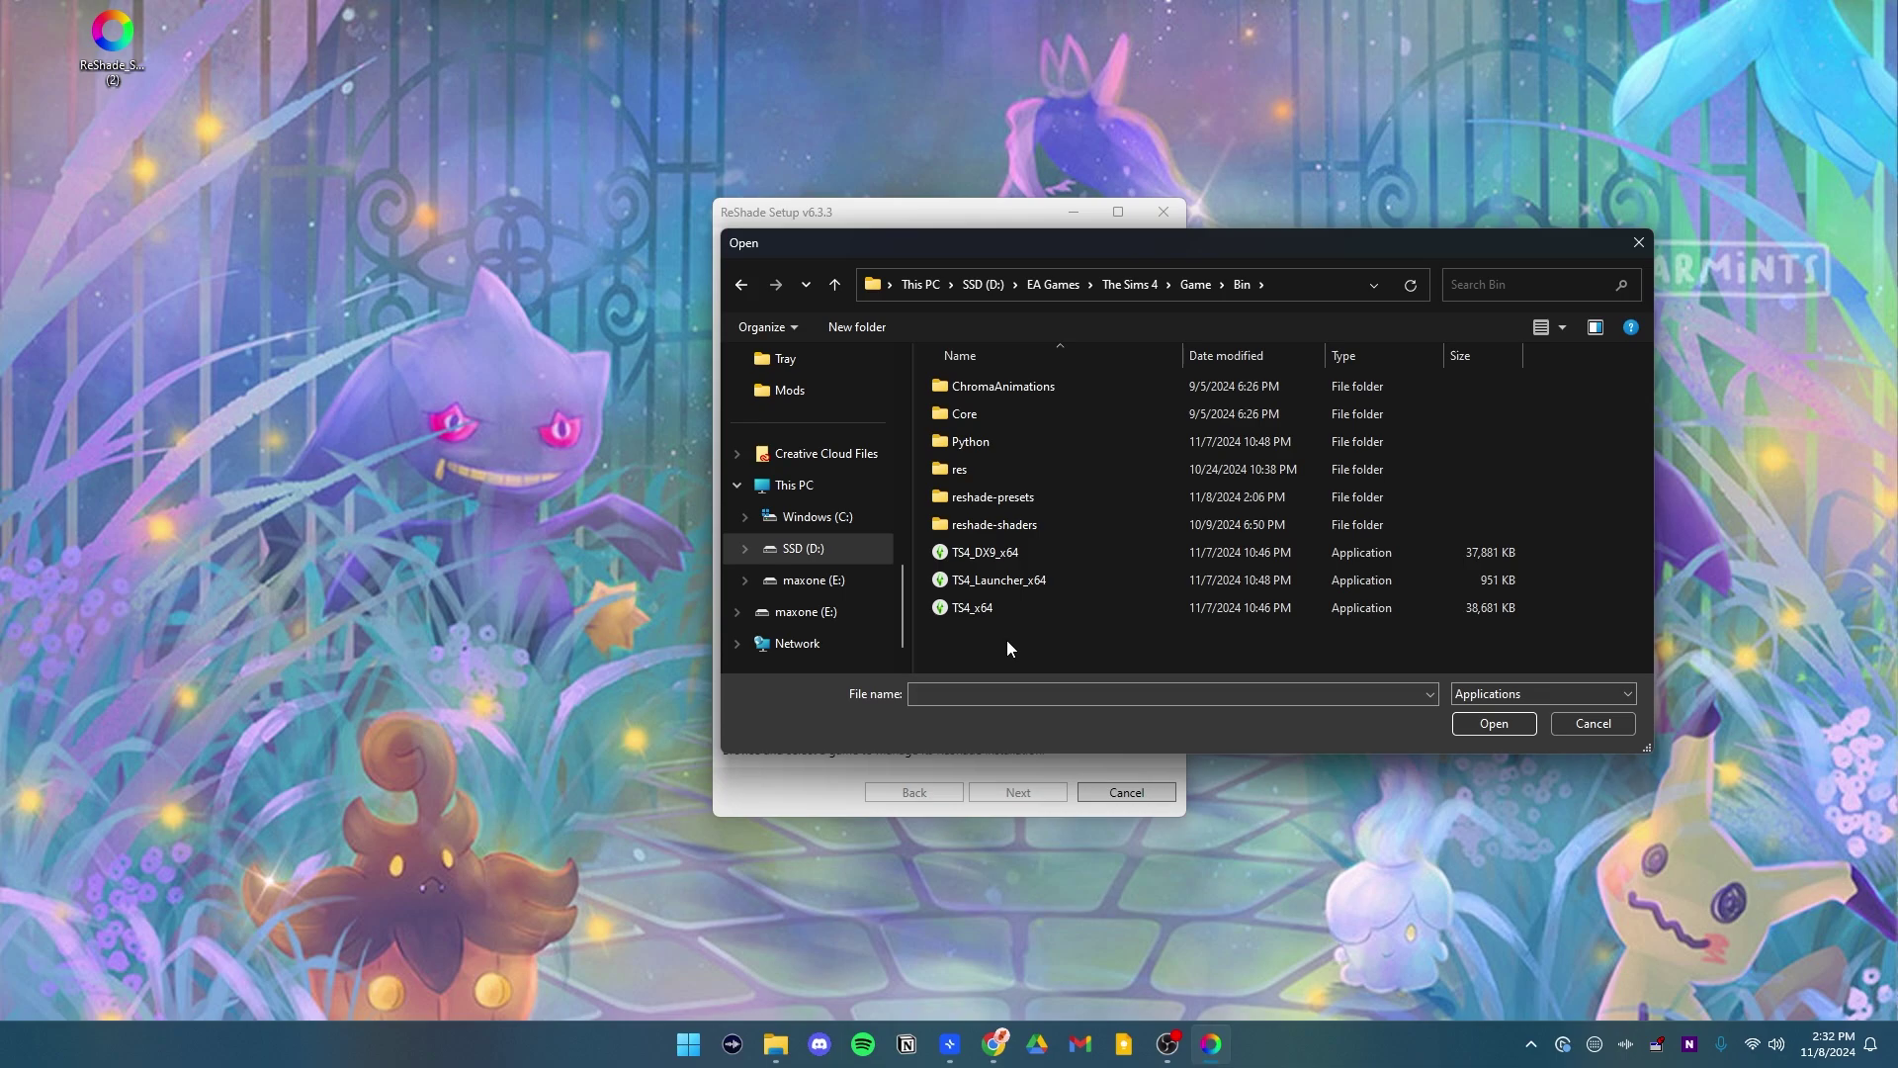
right_click(995, 635)
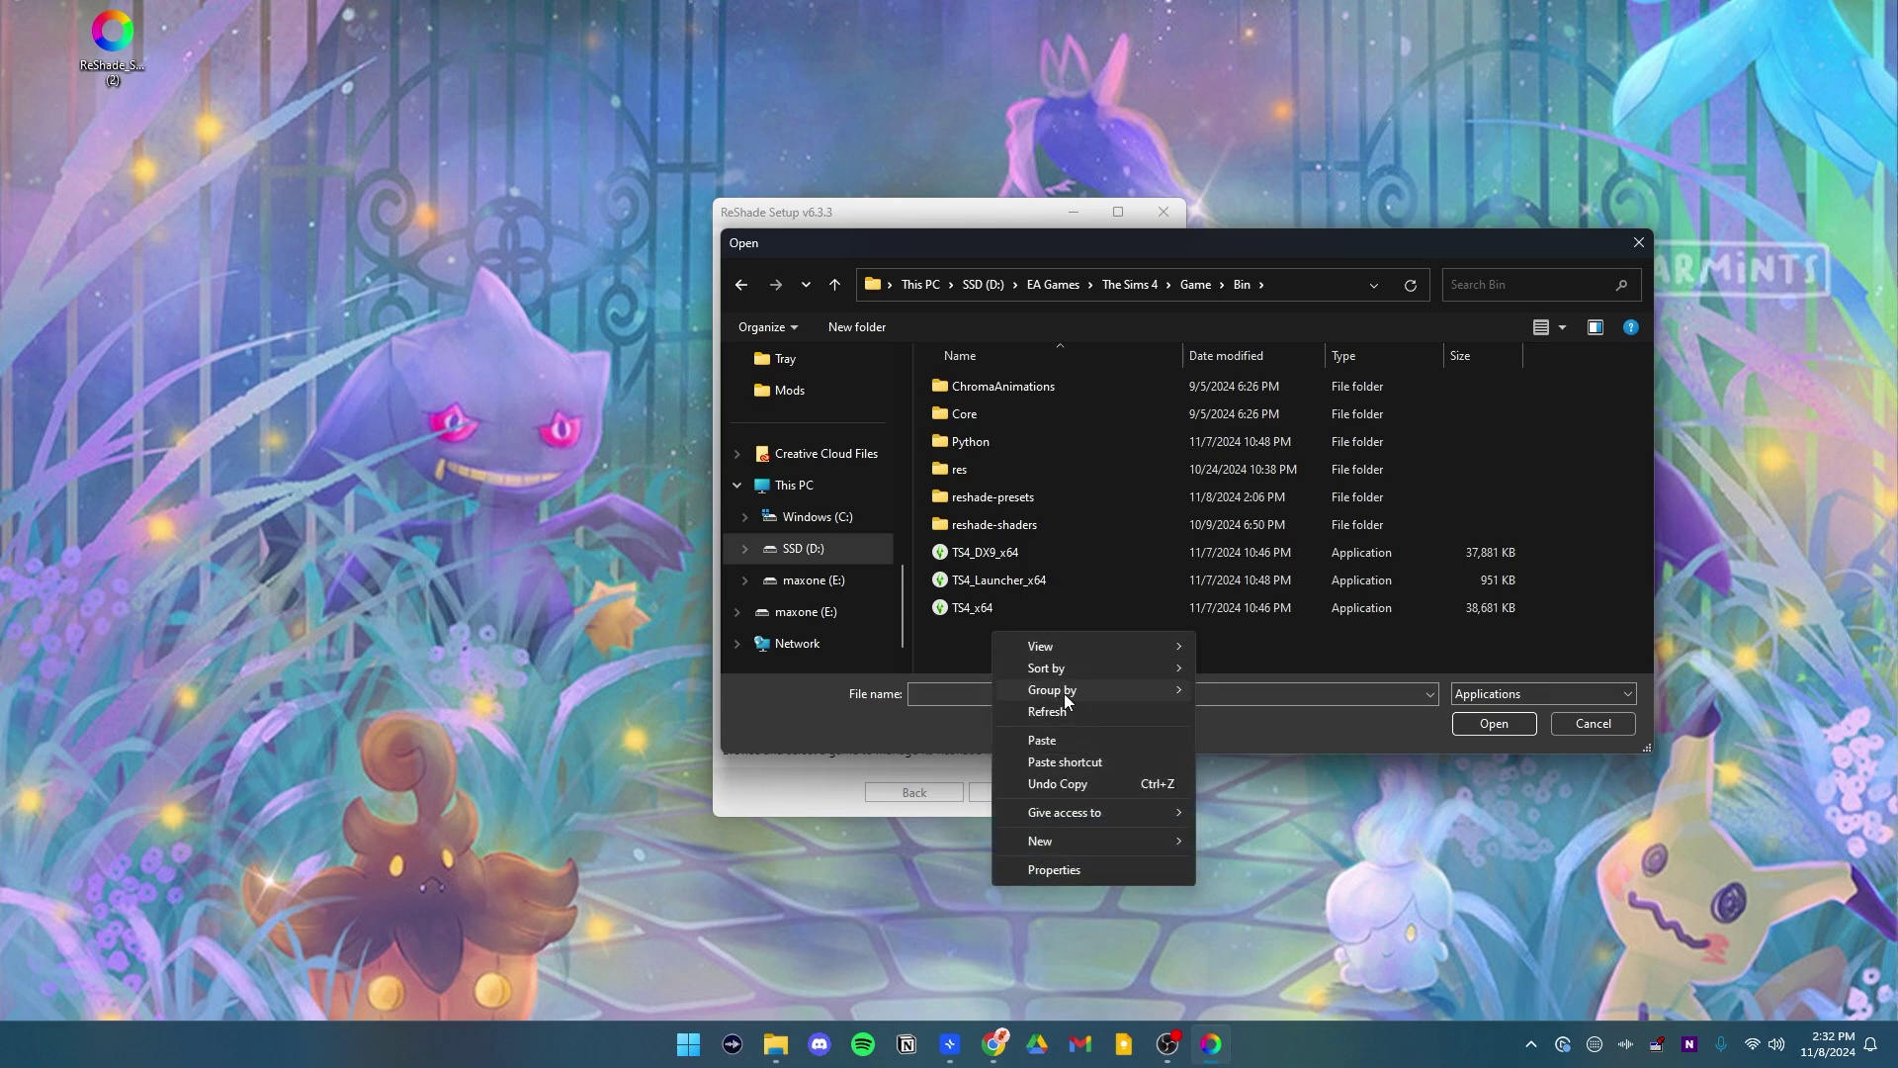
mouse_move(1076, 840)
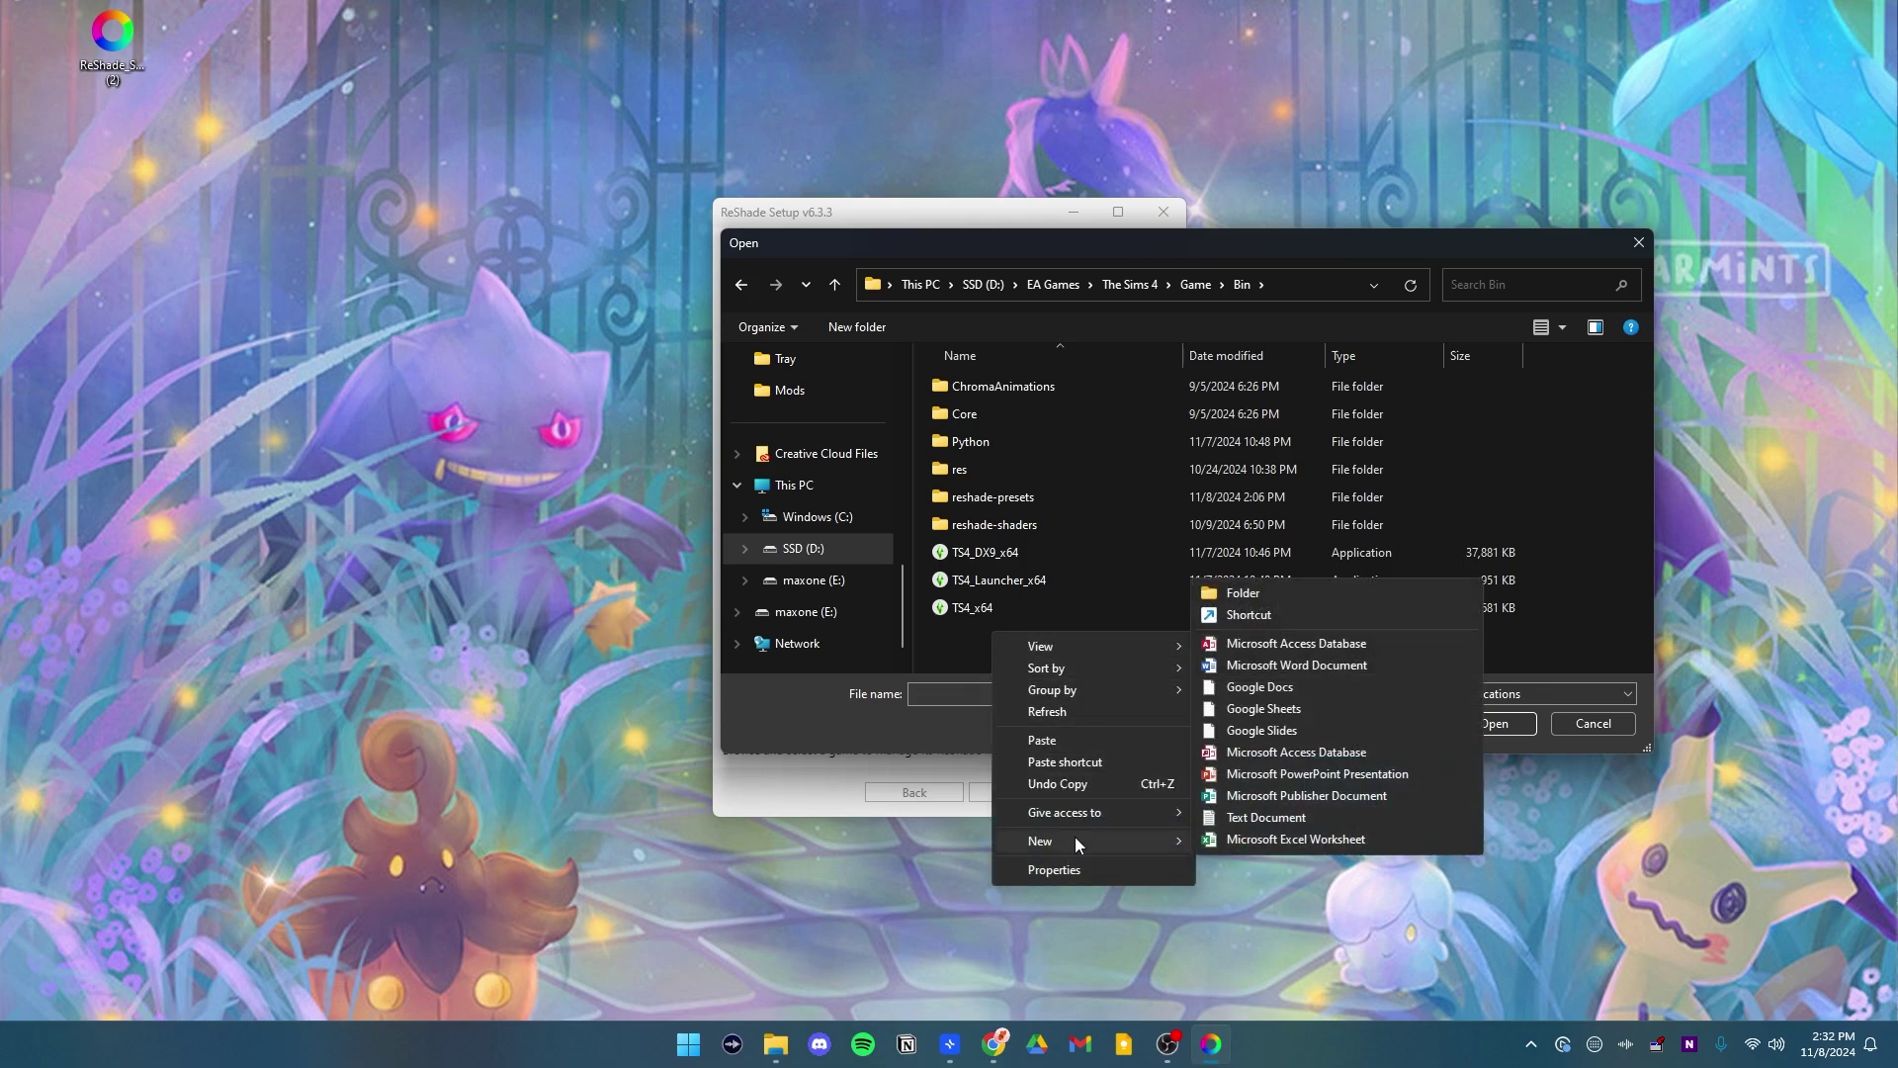
left_click(1254, 597)
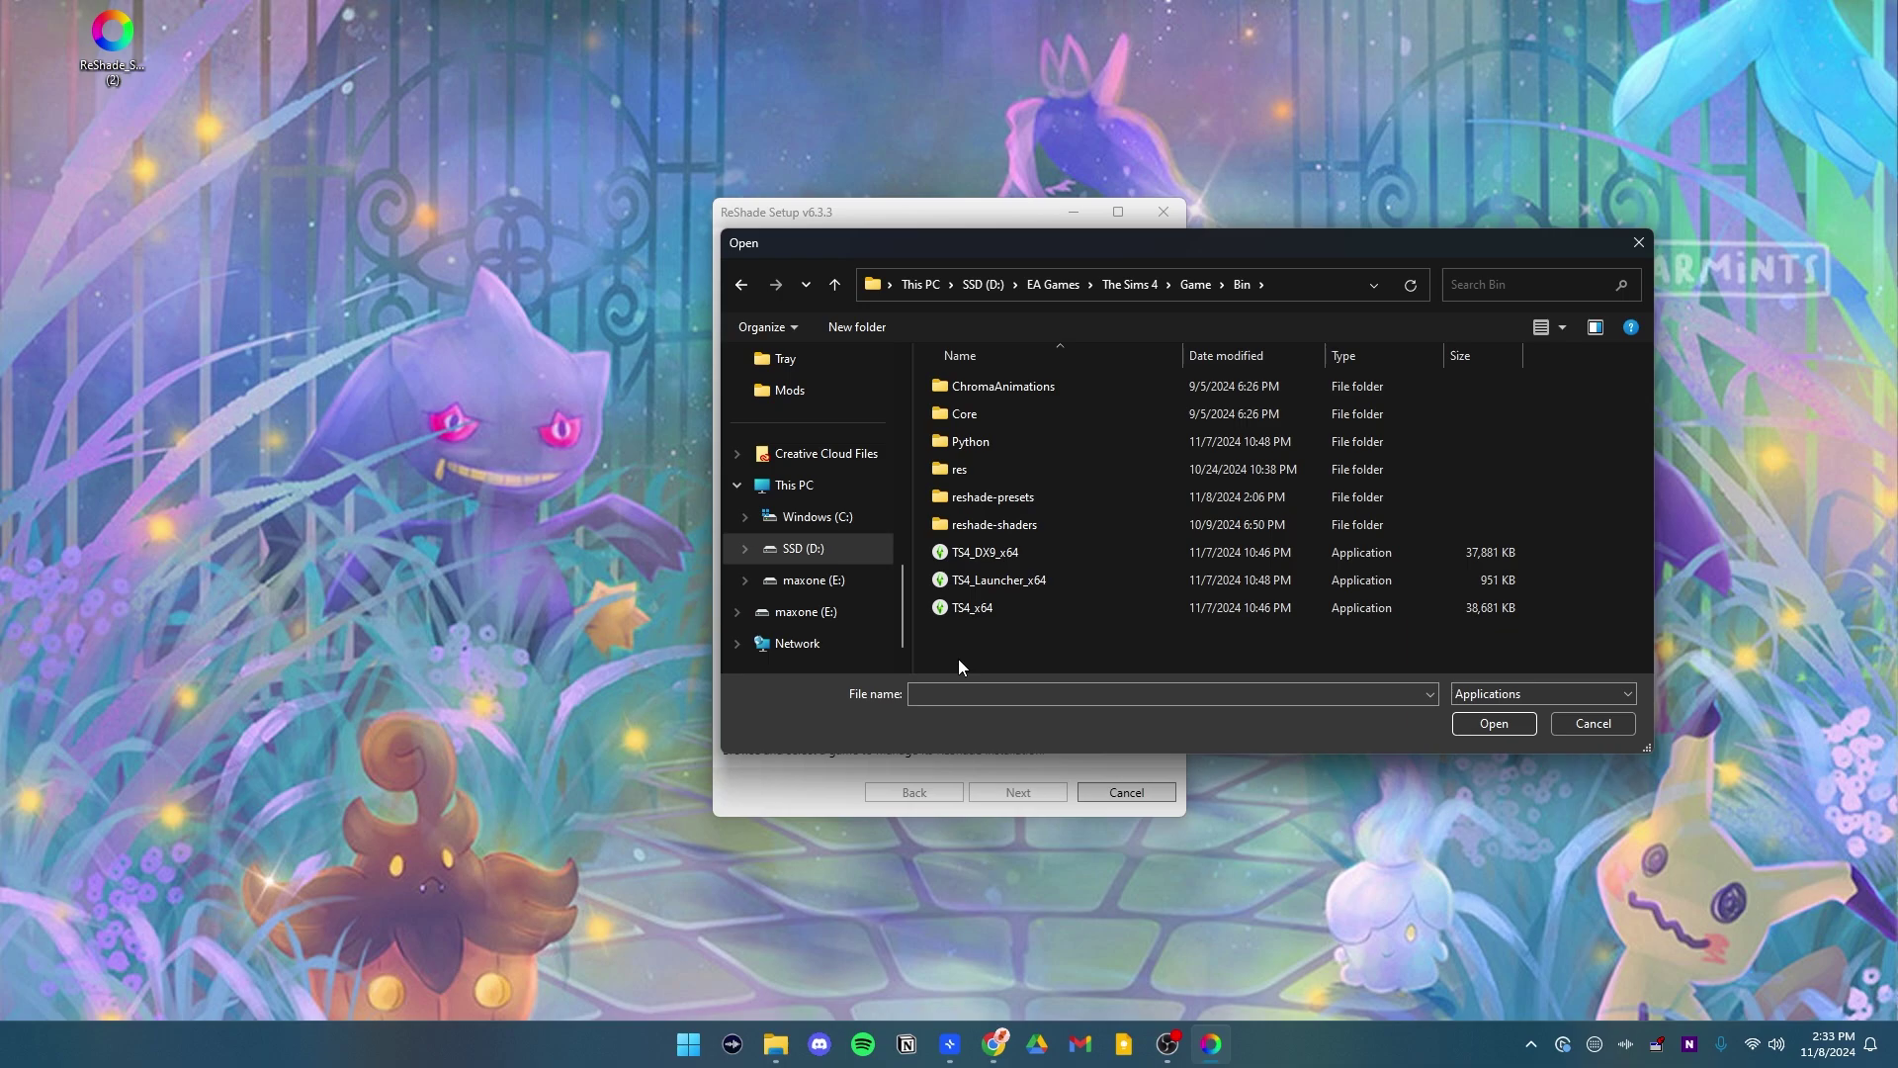
Choose TS4_x64 in the Bin folder as the game to install to and accept DirectX 10/11/12 as its rendering API.
left_click(979, 610)
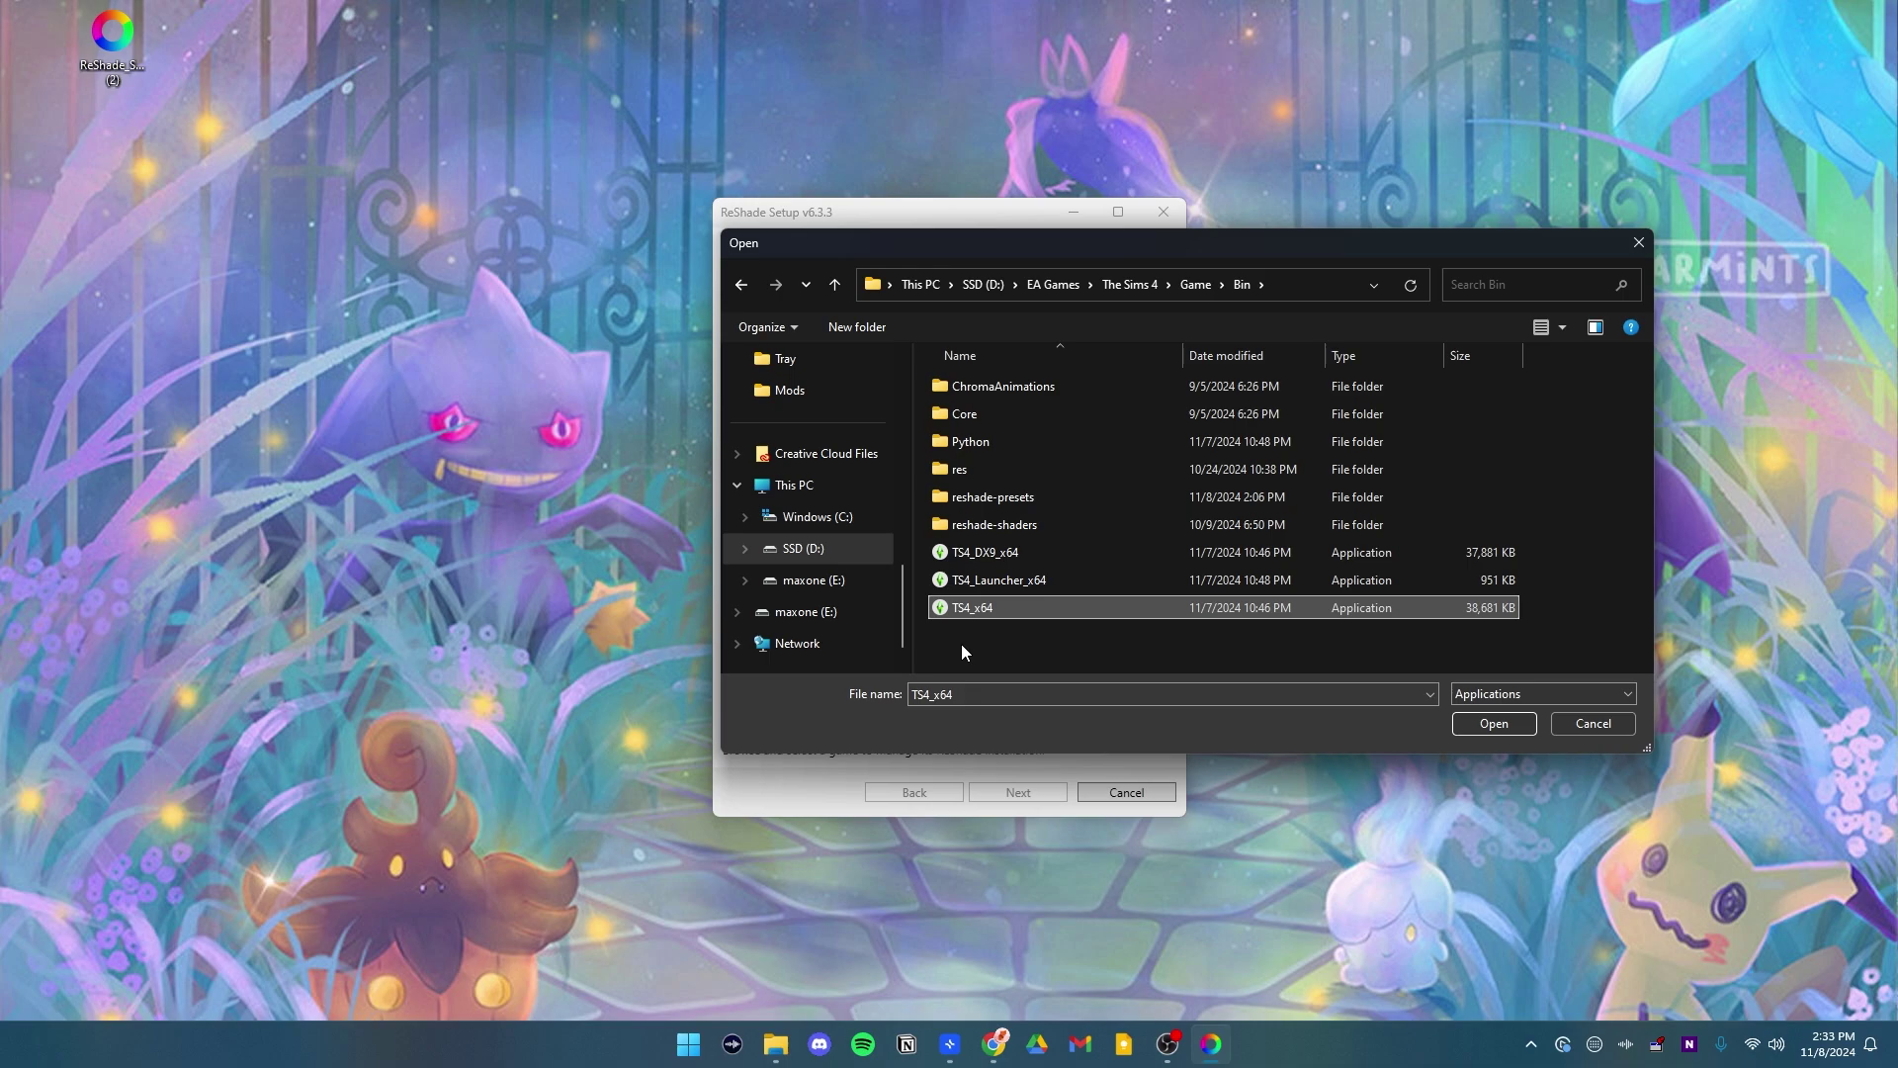
left_click(986, 561)
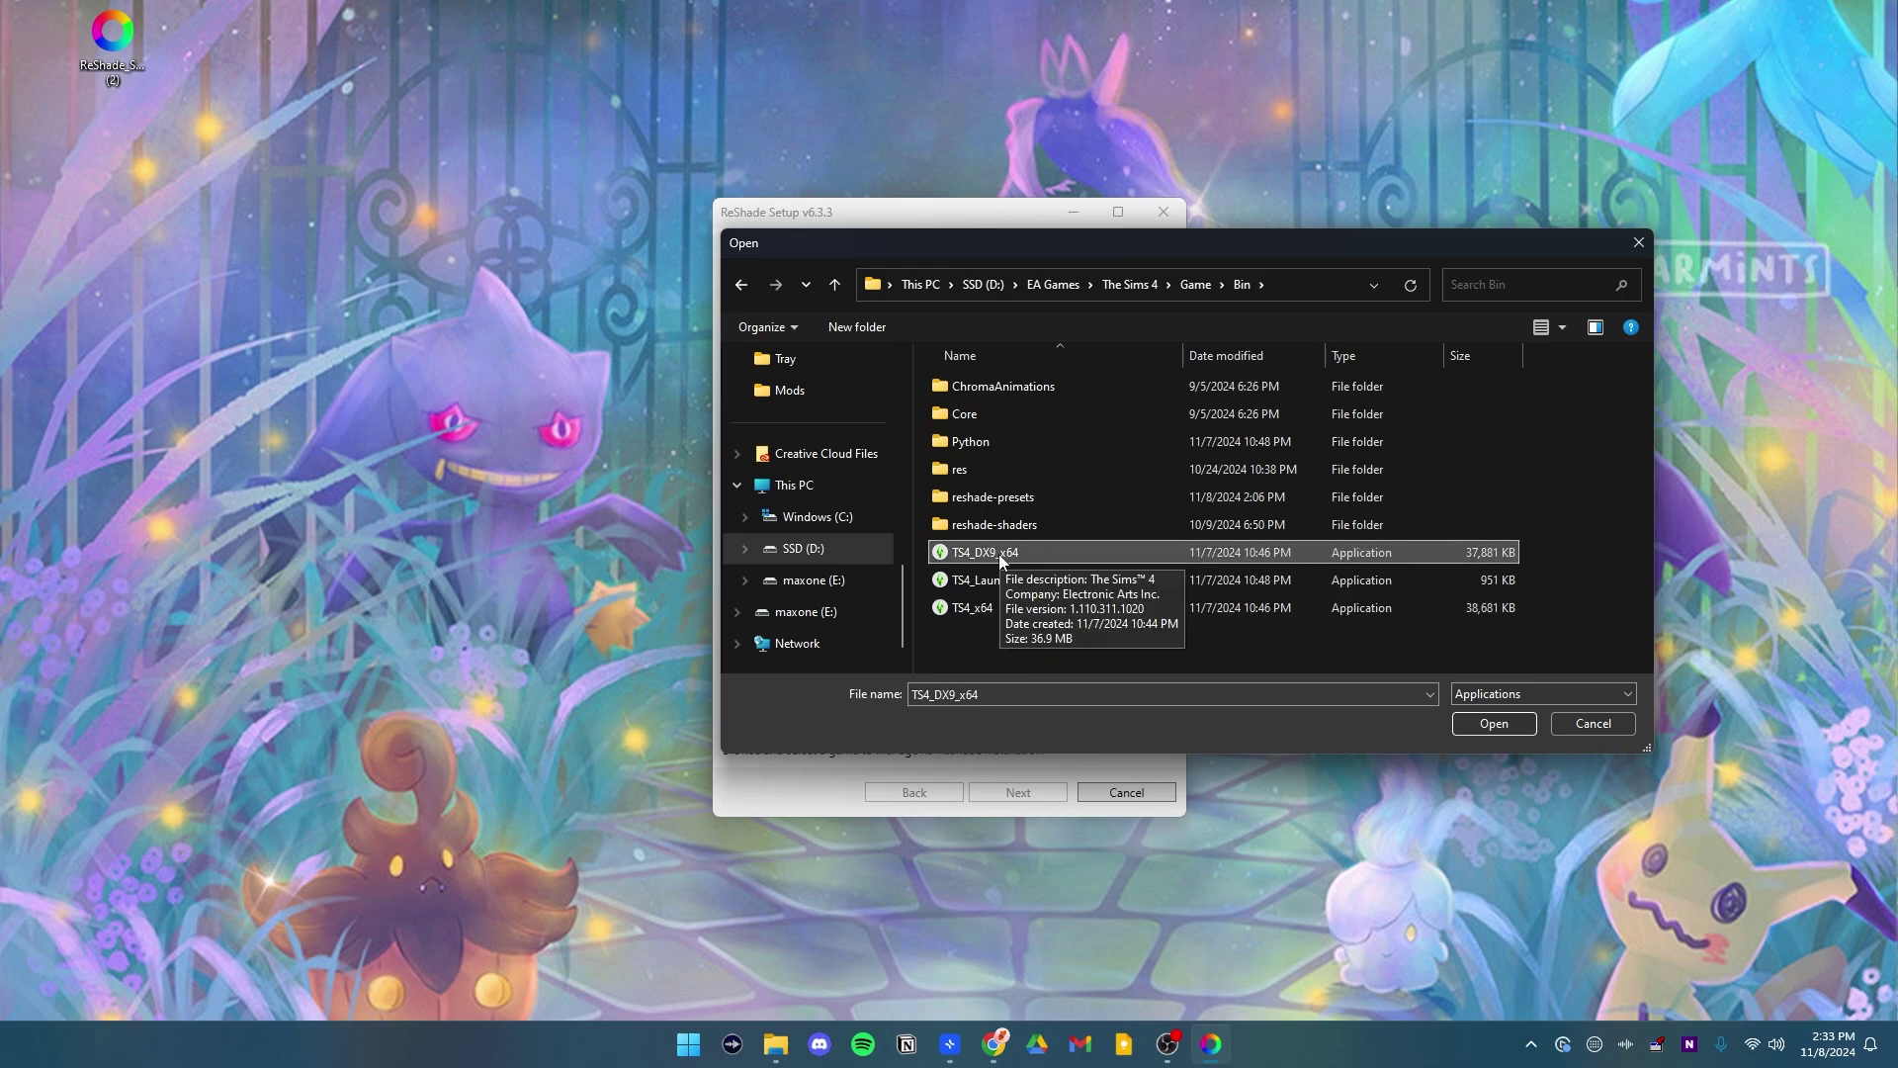
left_click(987, 608)
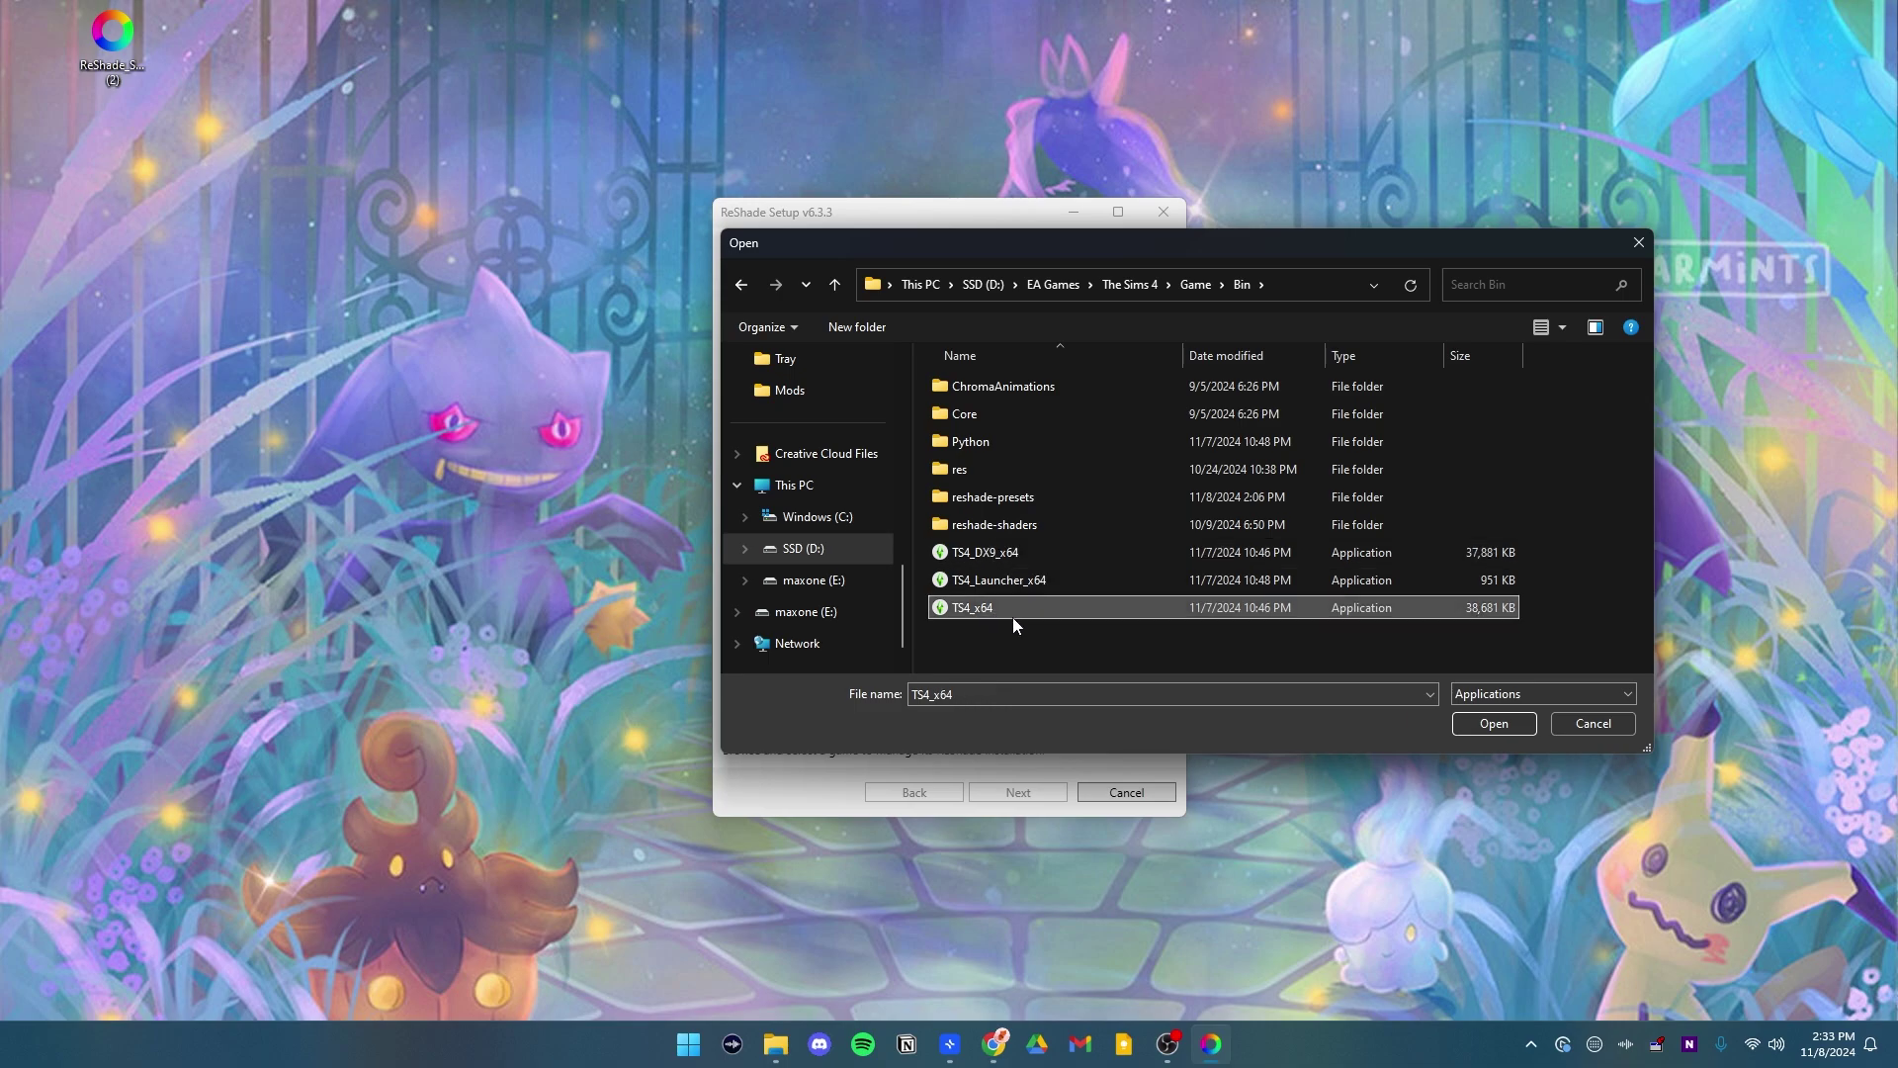
left_click(1489, 725)
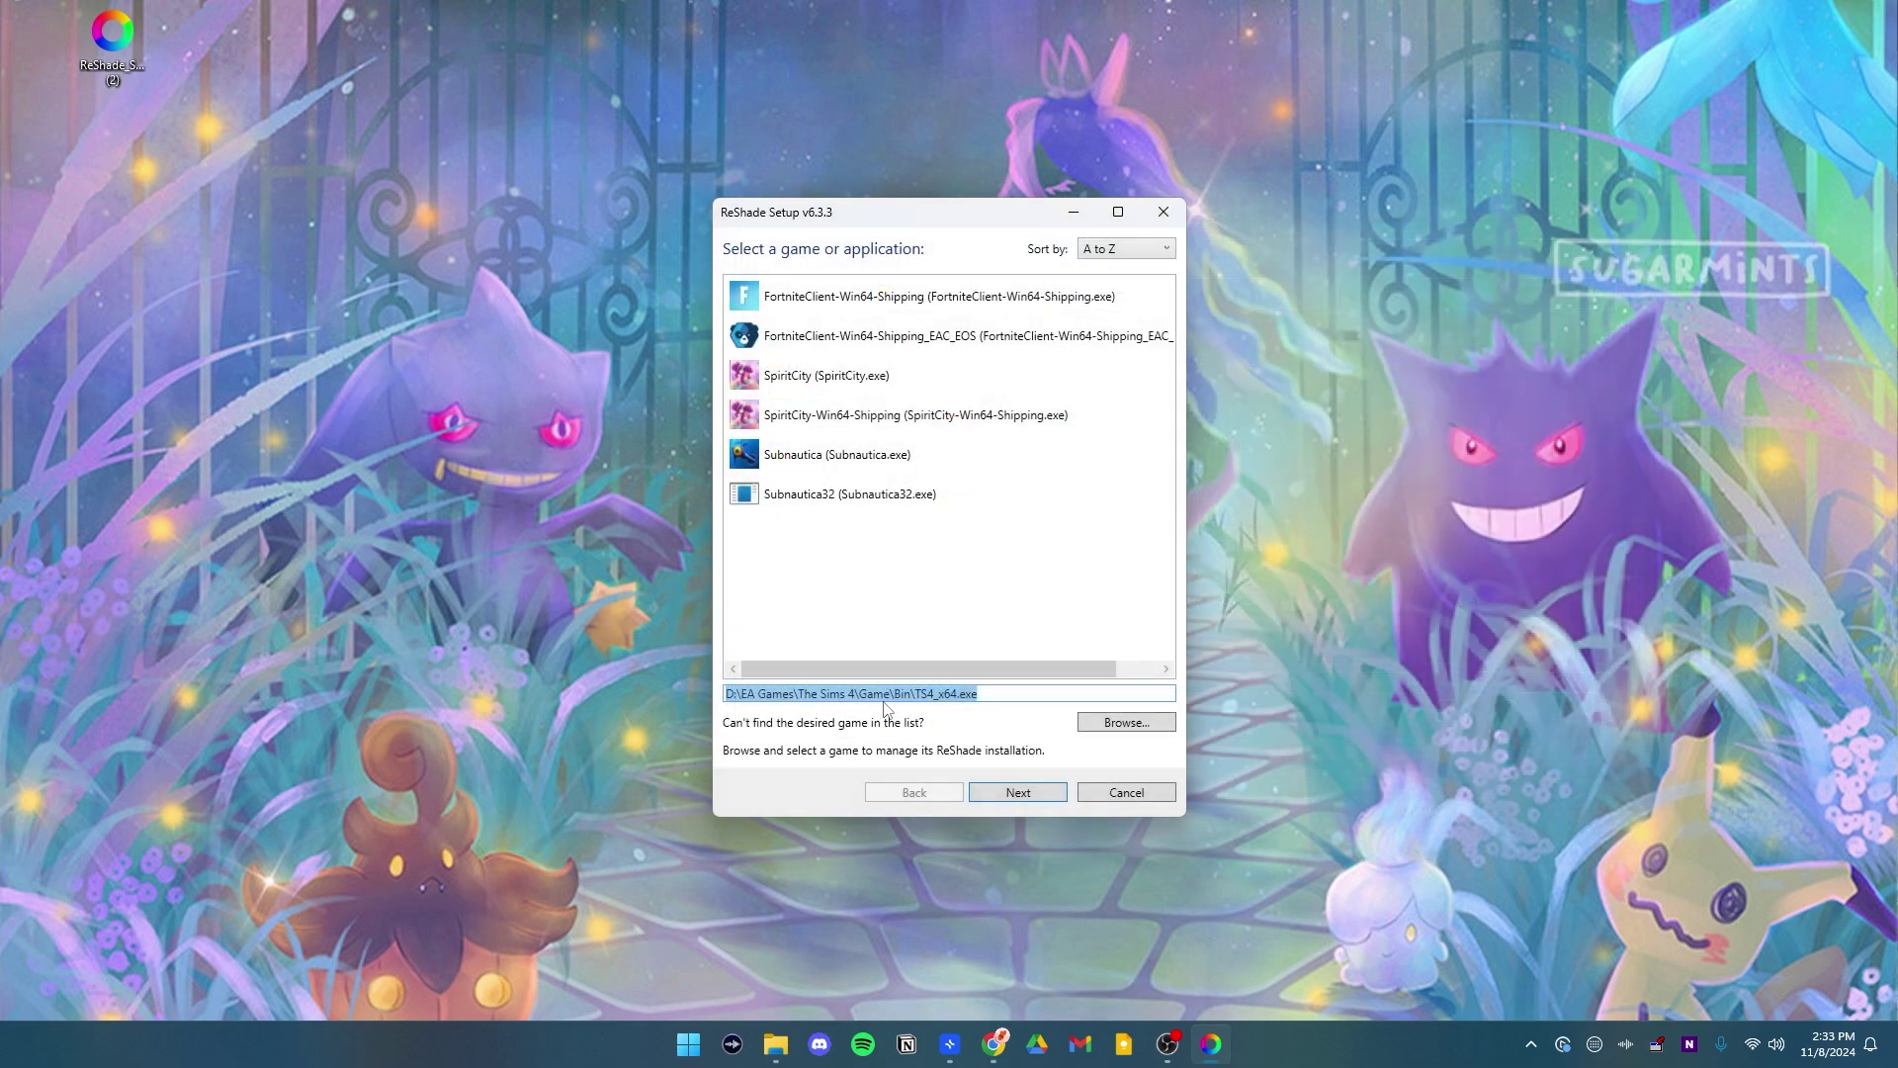
left_click(1017, 792)
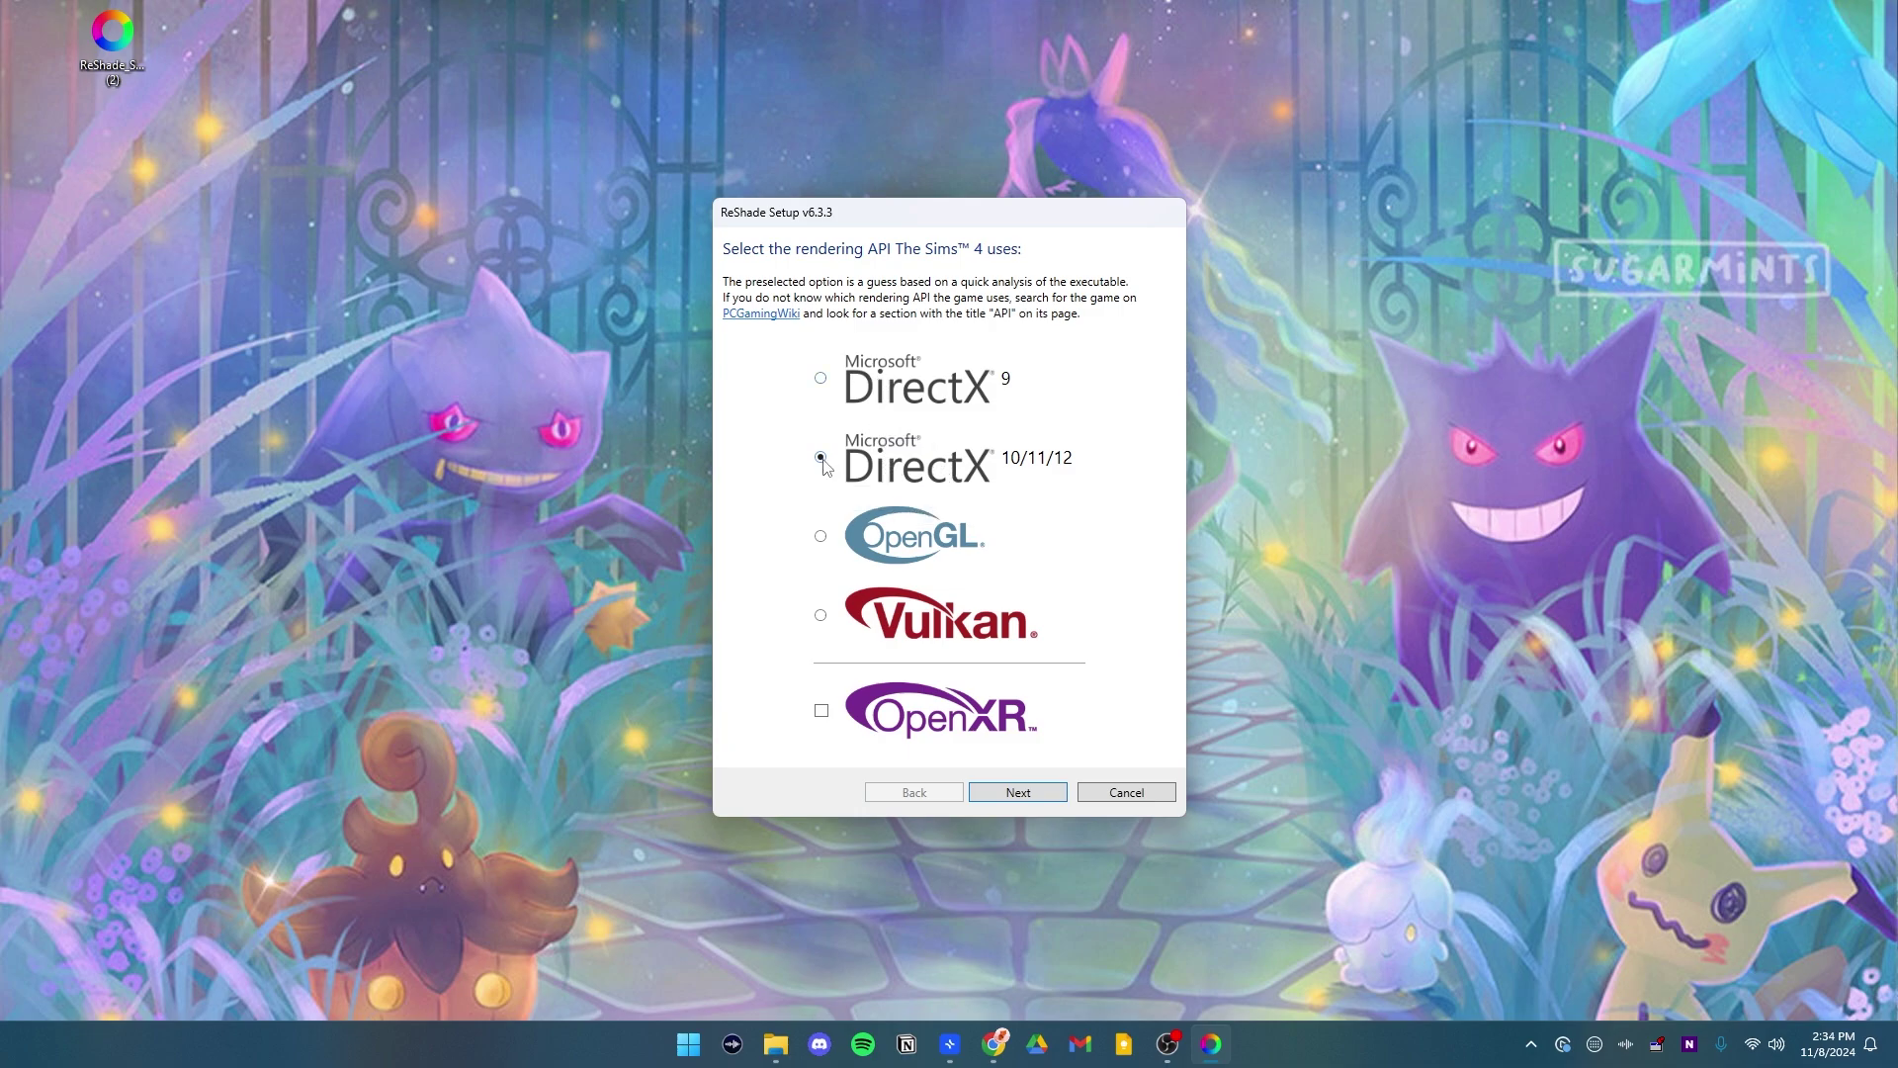
left_click(1018, 793)
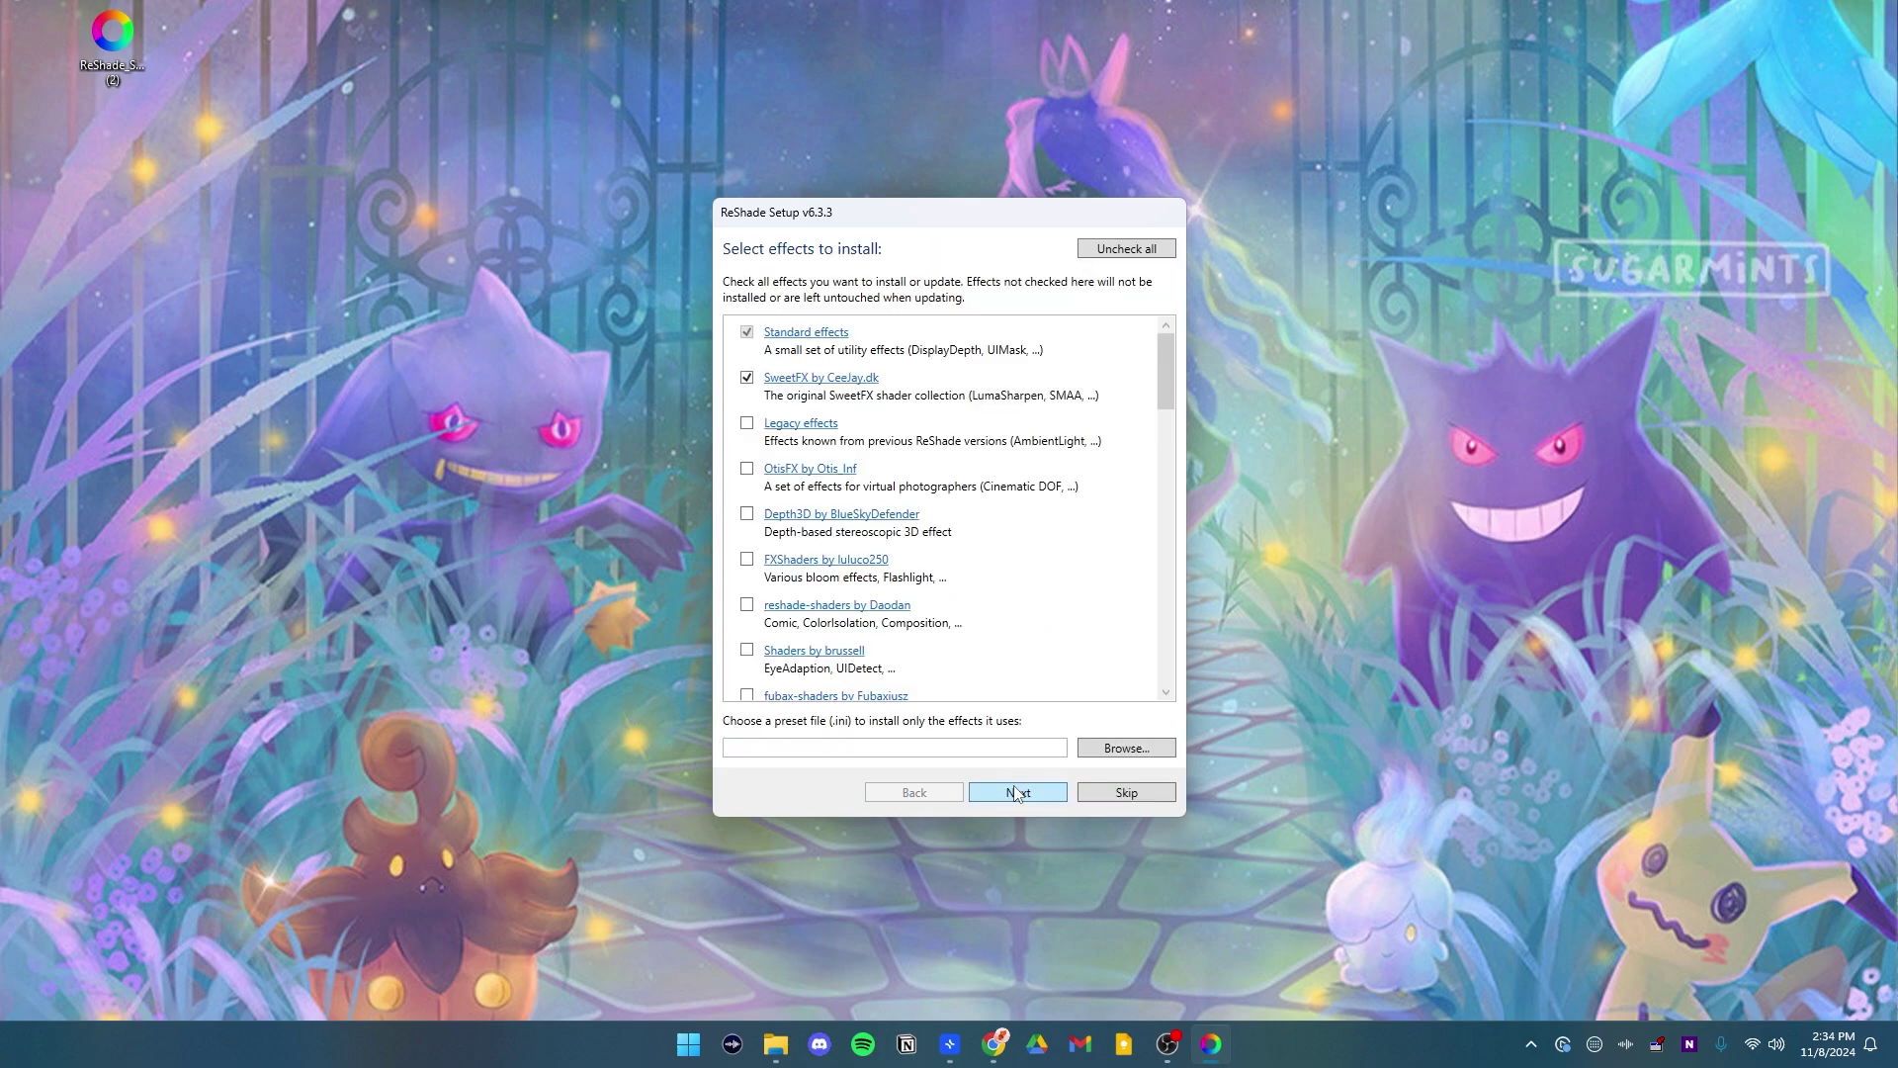
Select all SweetFX by CeeJay.dk and qUINT by Marty McFly effects for installation.
left_click_drag(1167, 367, 1210, 372)
mouse_move(1167, 372)
left_mouse_down()
mouse_move(1166, 637)
mouse_move(1180, 366)
left_mouse_up()
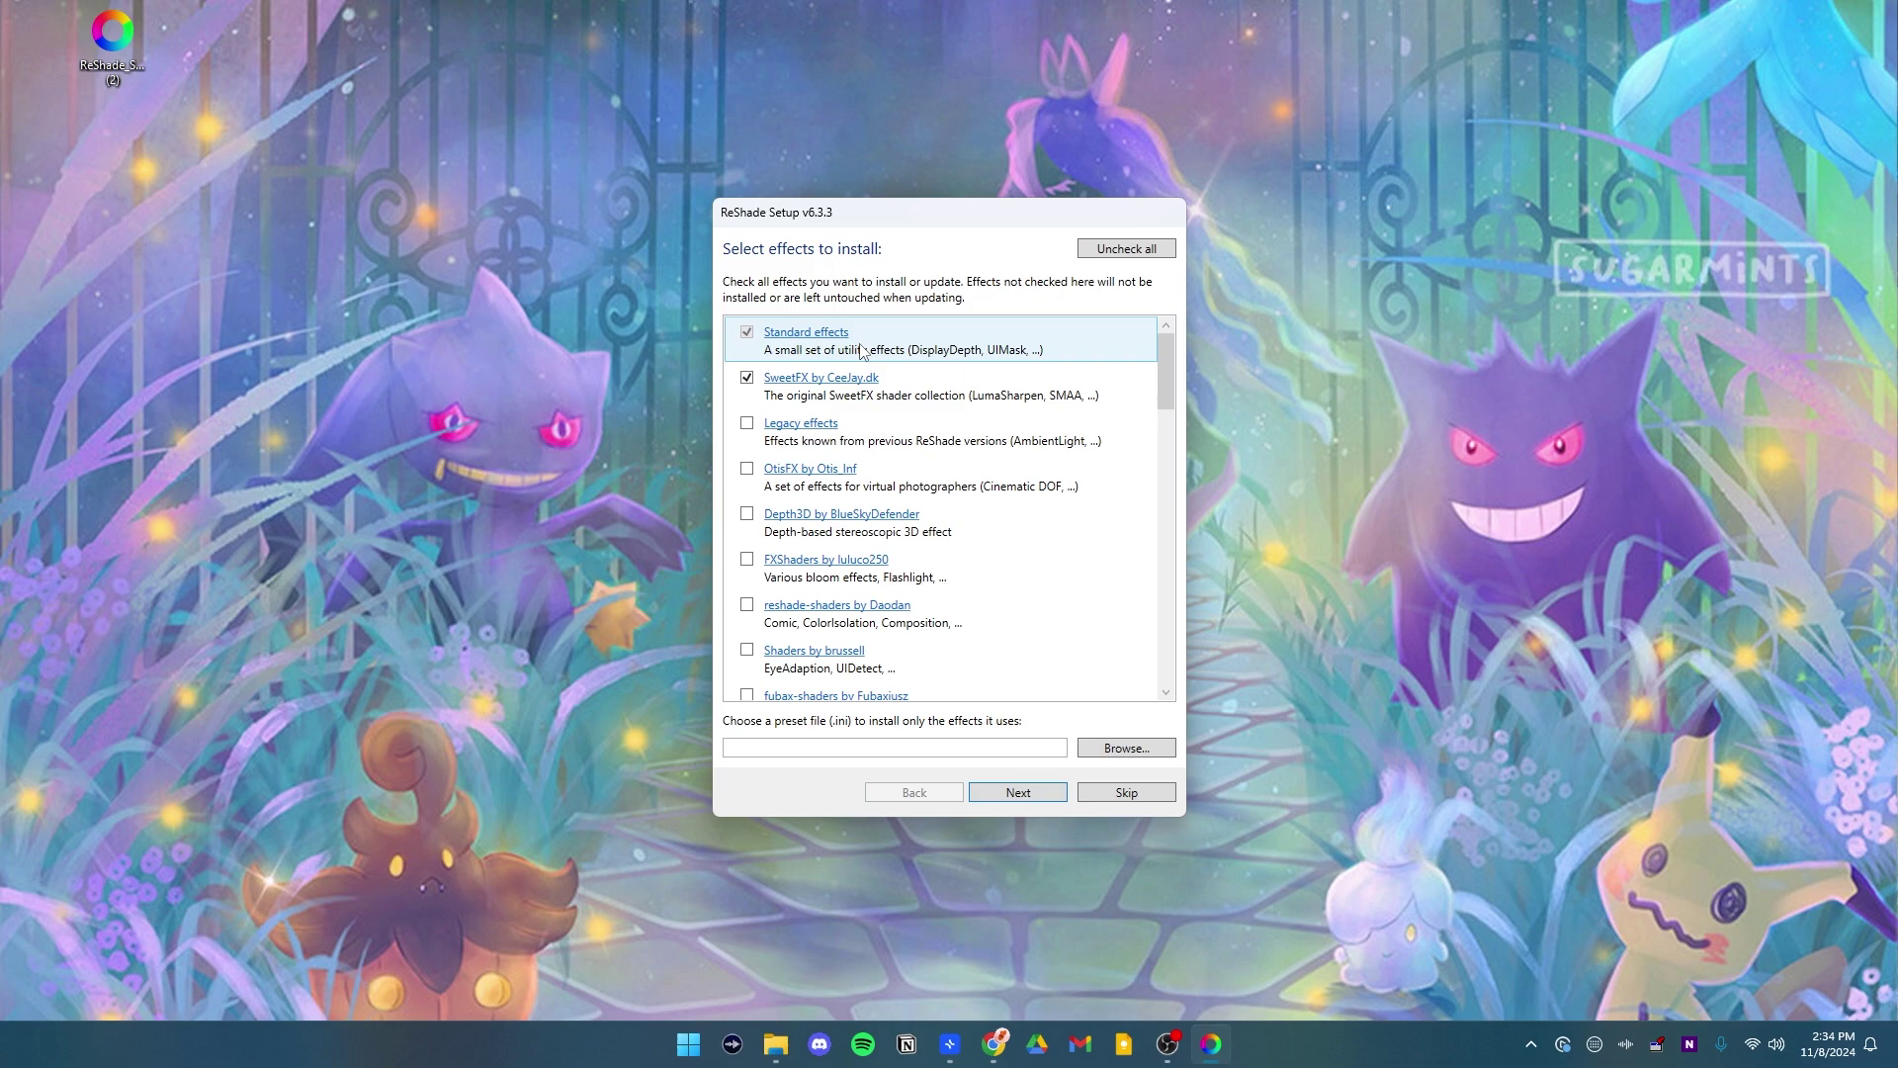
left_click(749, 379)
left_click_drag(1163, 368, 1160, 449)
left_click(747, 496)
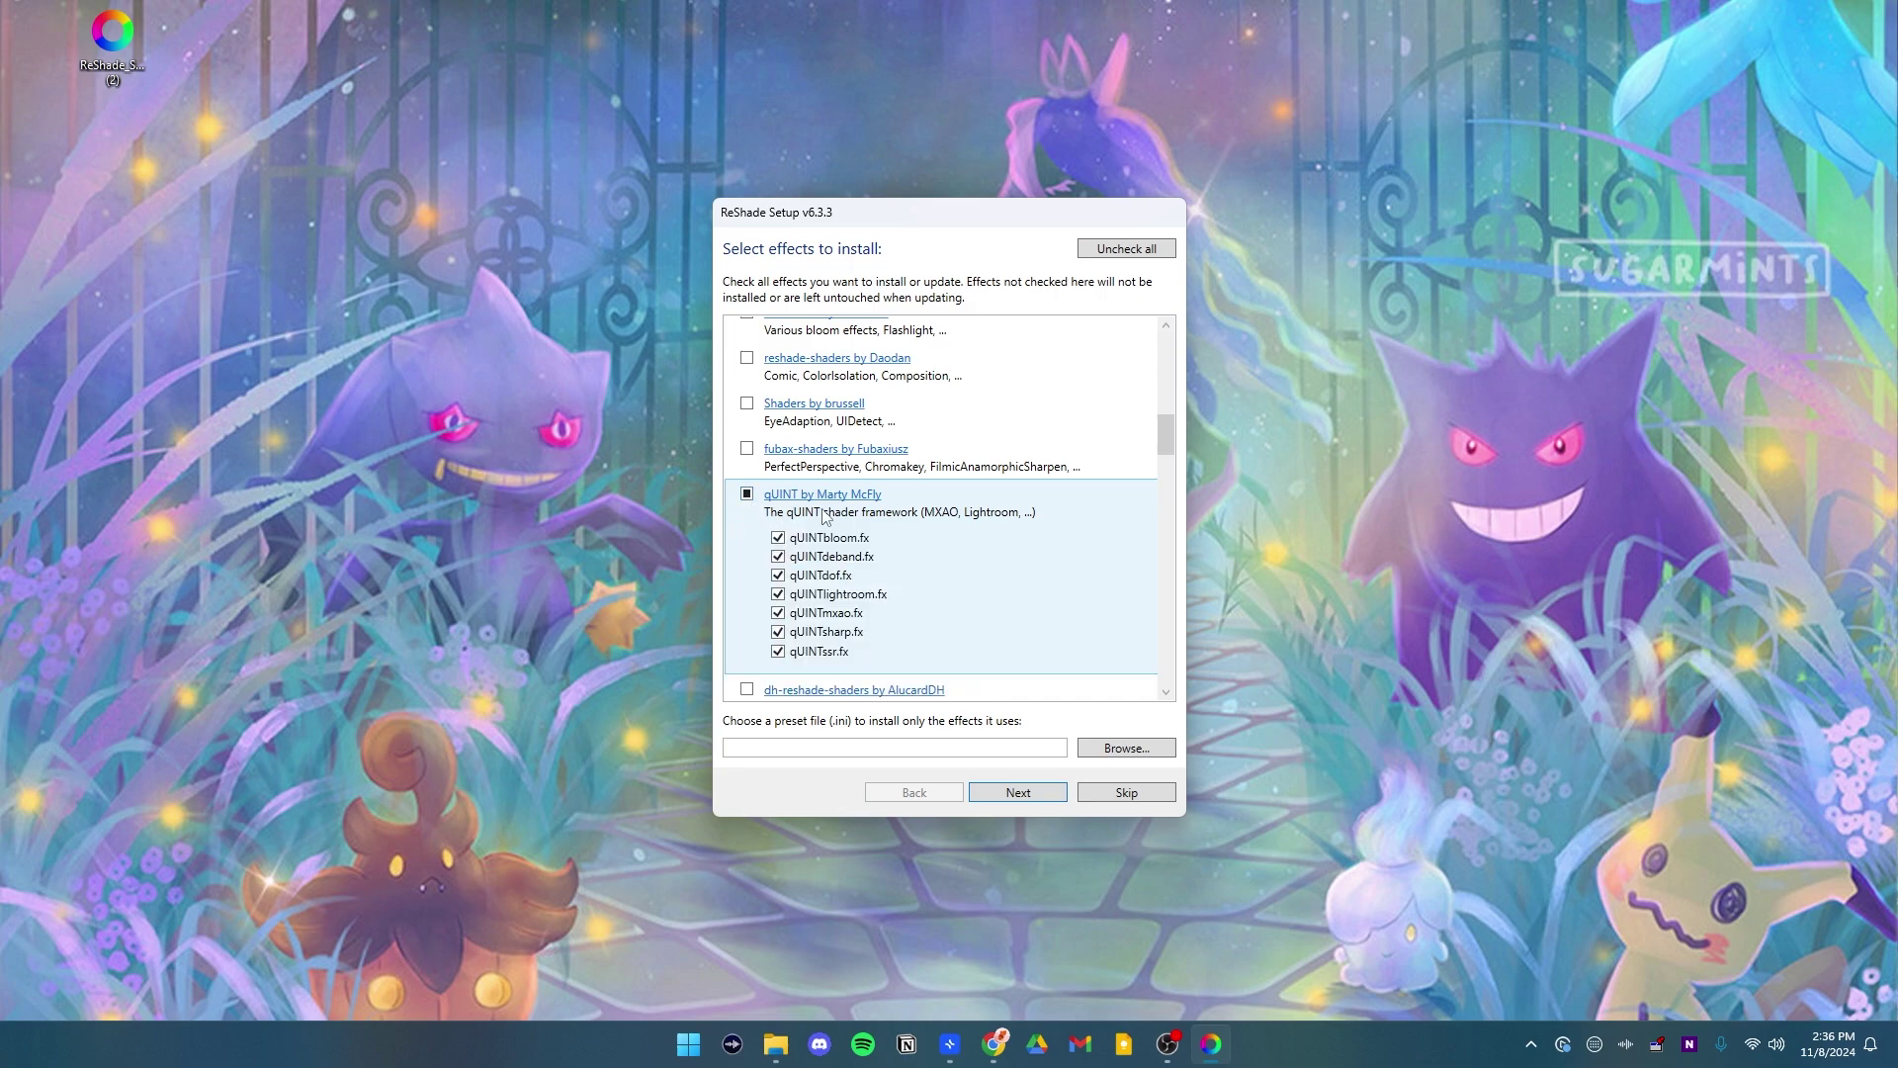
Add the Legacy effects and GShade-Shaders by Marot packages to the effects selected for installation.
mouse_move(1167, 435)
left_mouse_down()
mouse_move(1169, 393)
mouse_move(1169, 413)
left_mouse_up()
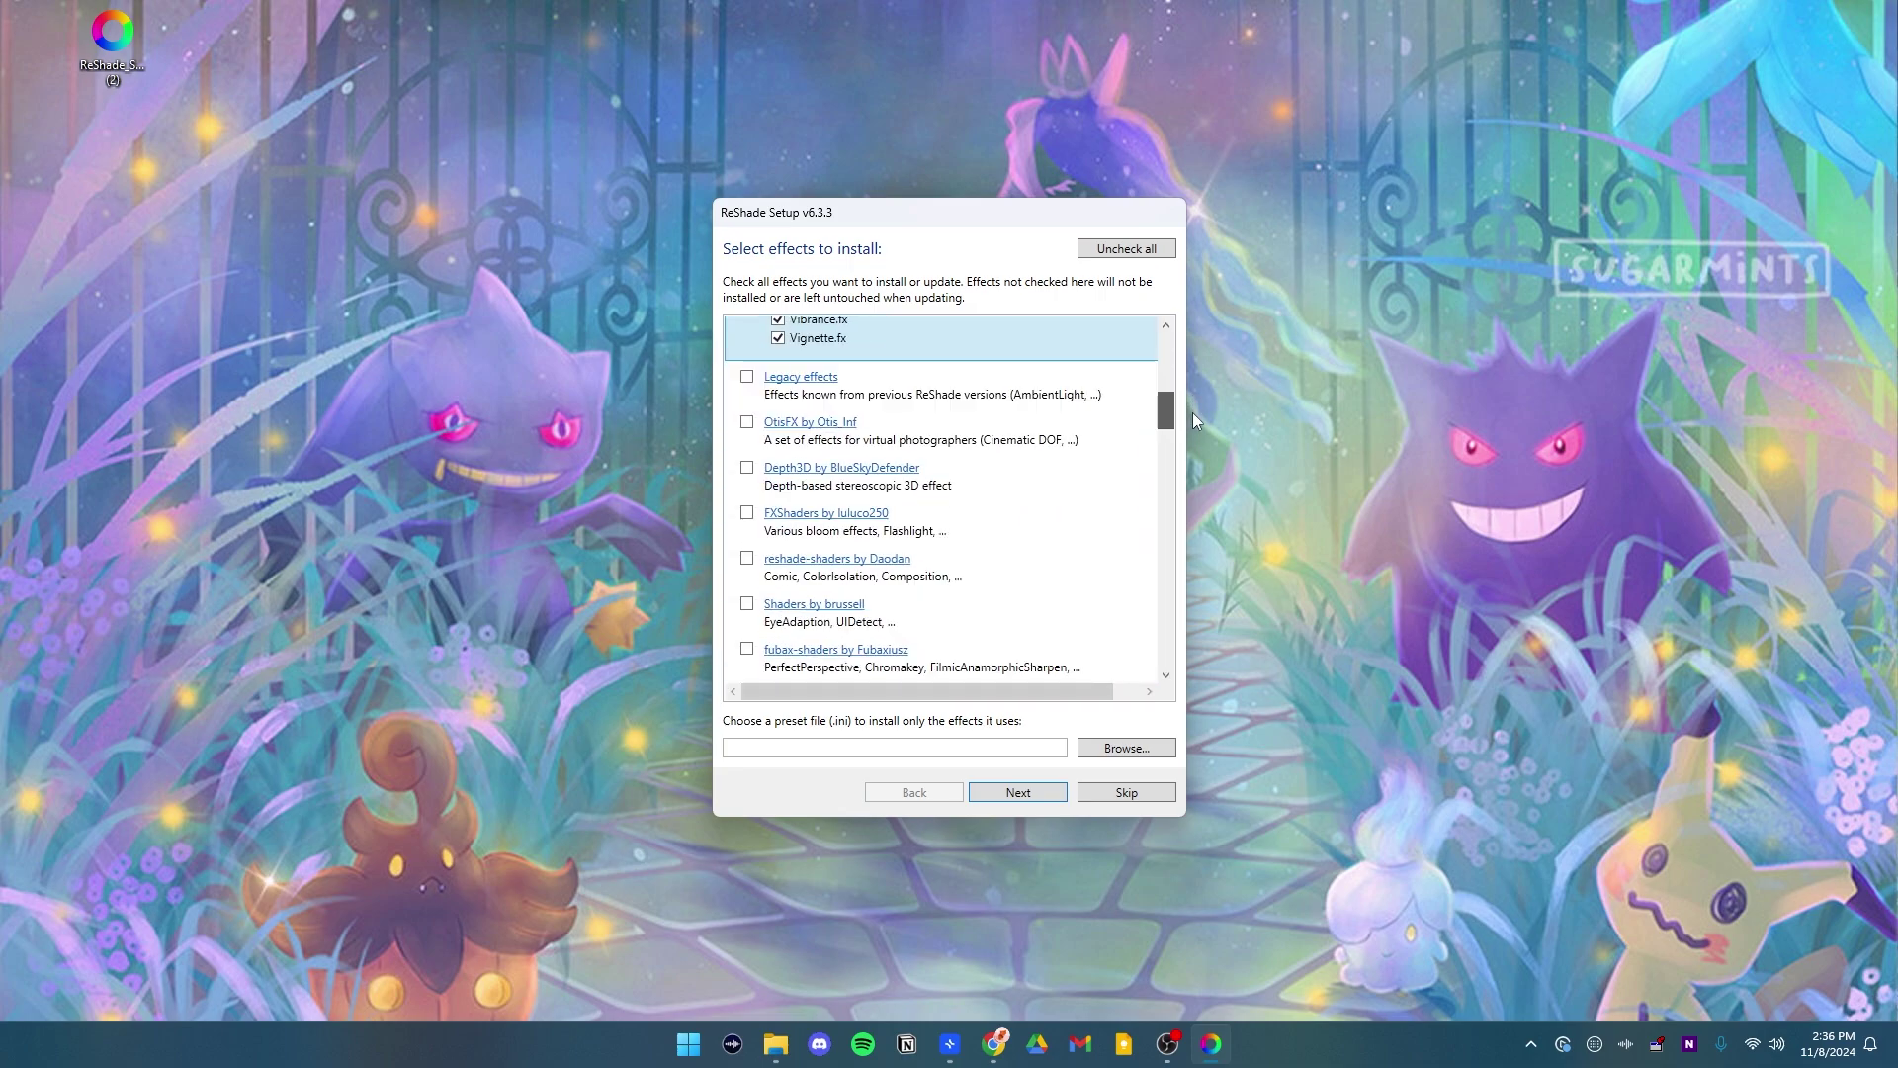
left_click(746, 379)
scroll(1169, 414, "down", 2)
left_click_drag(1169, 413, 1160, 610)
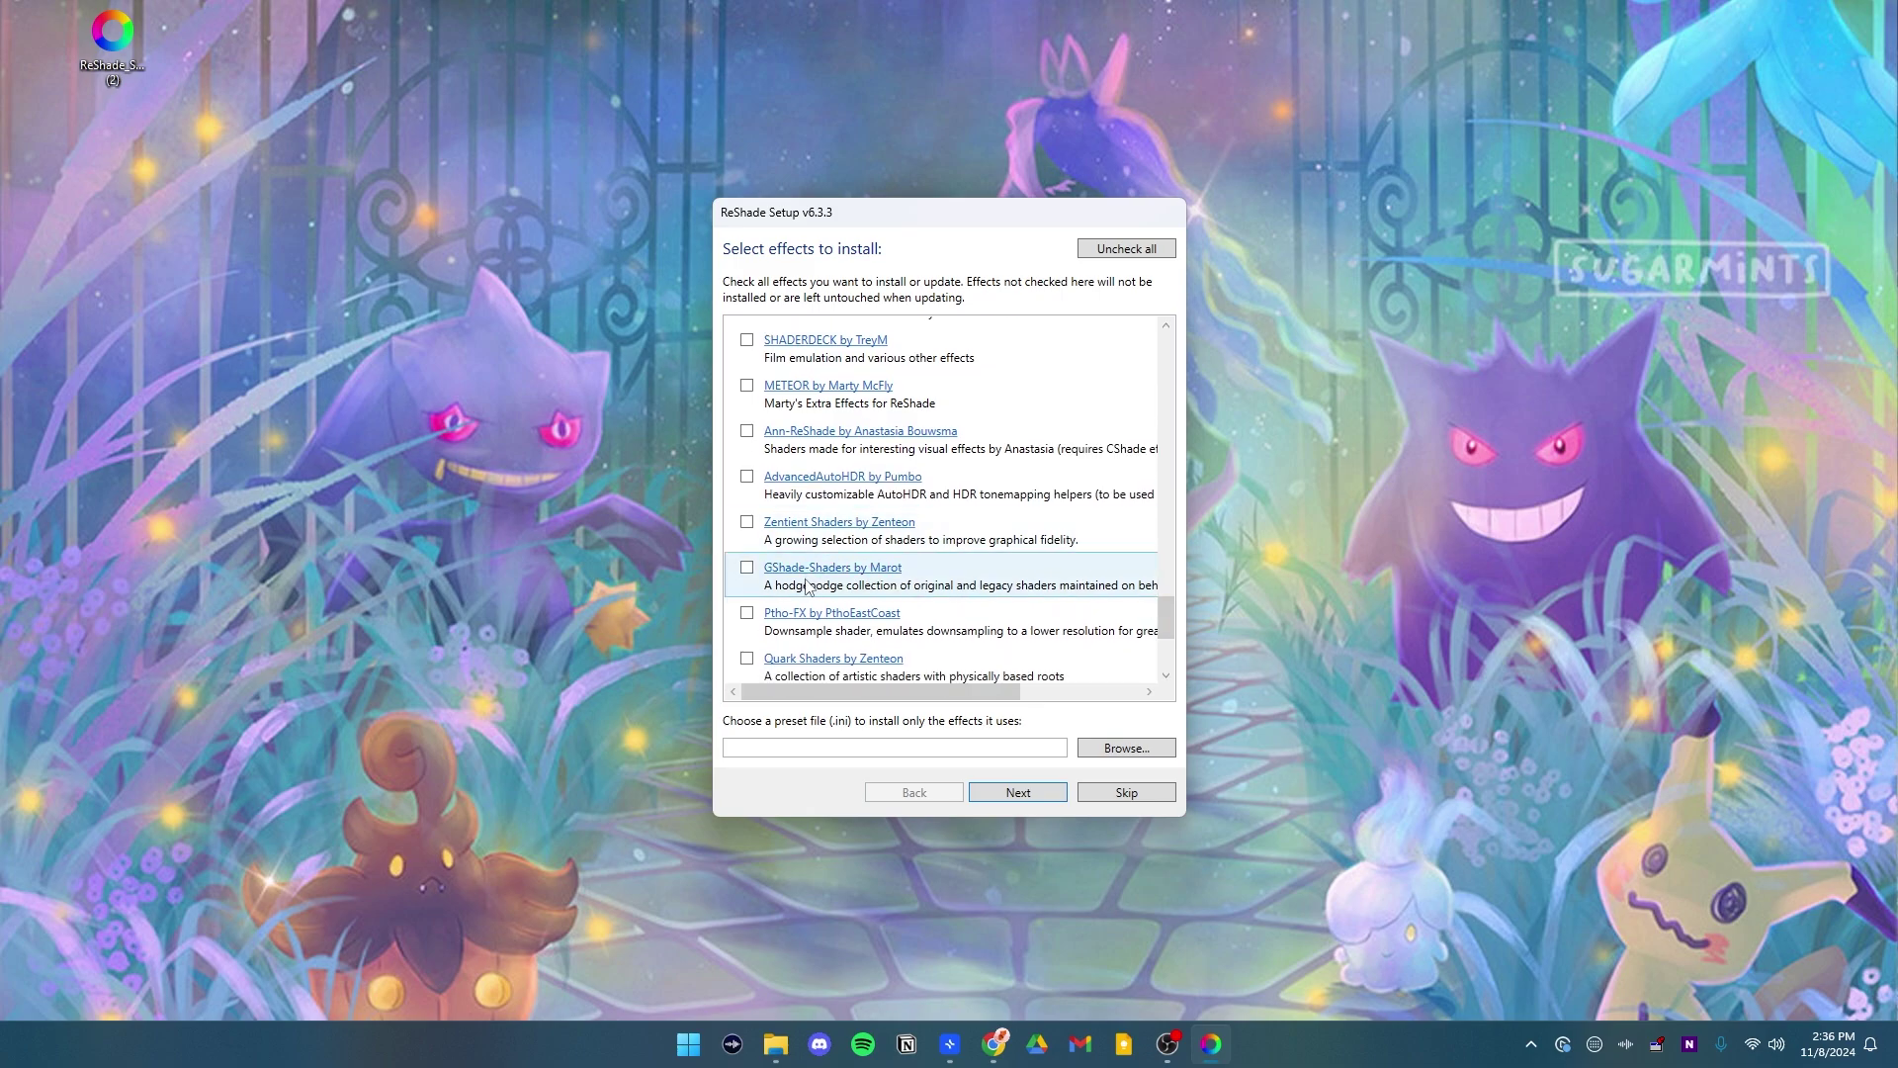
left_click(748, 568)
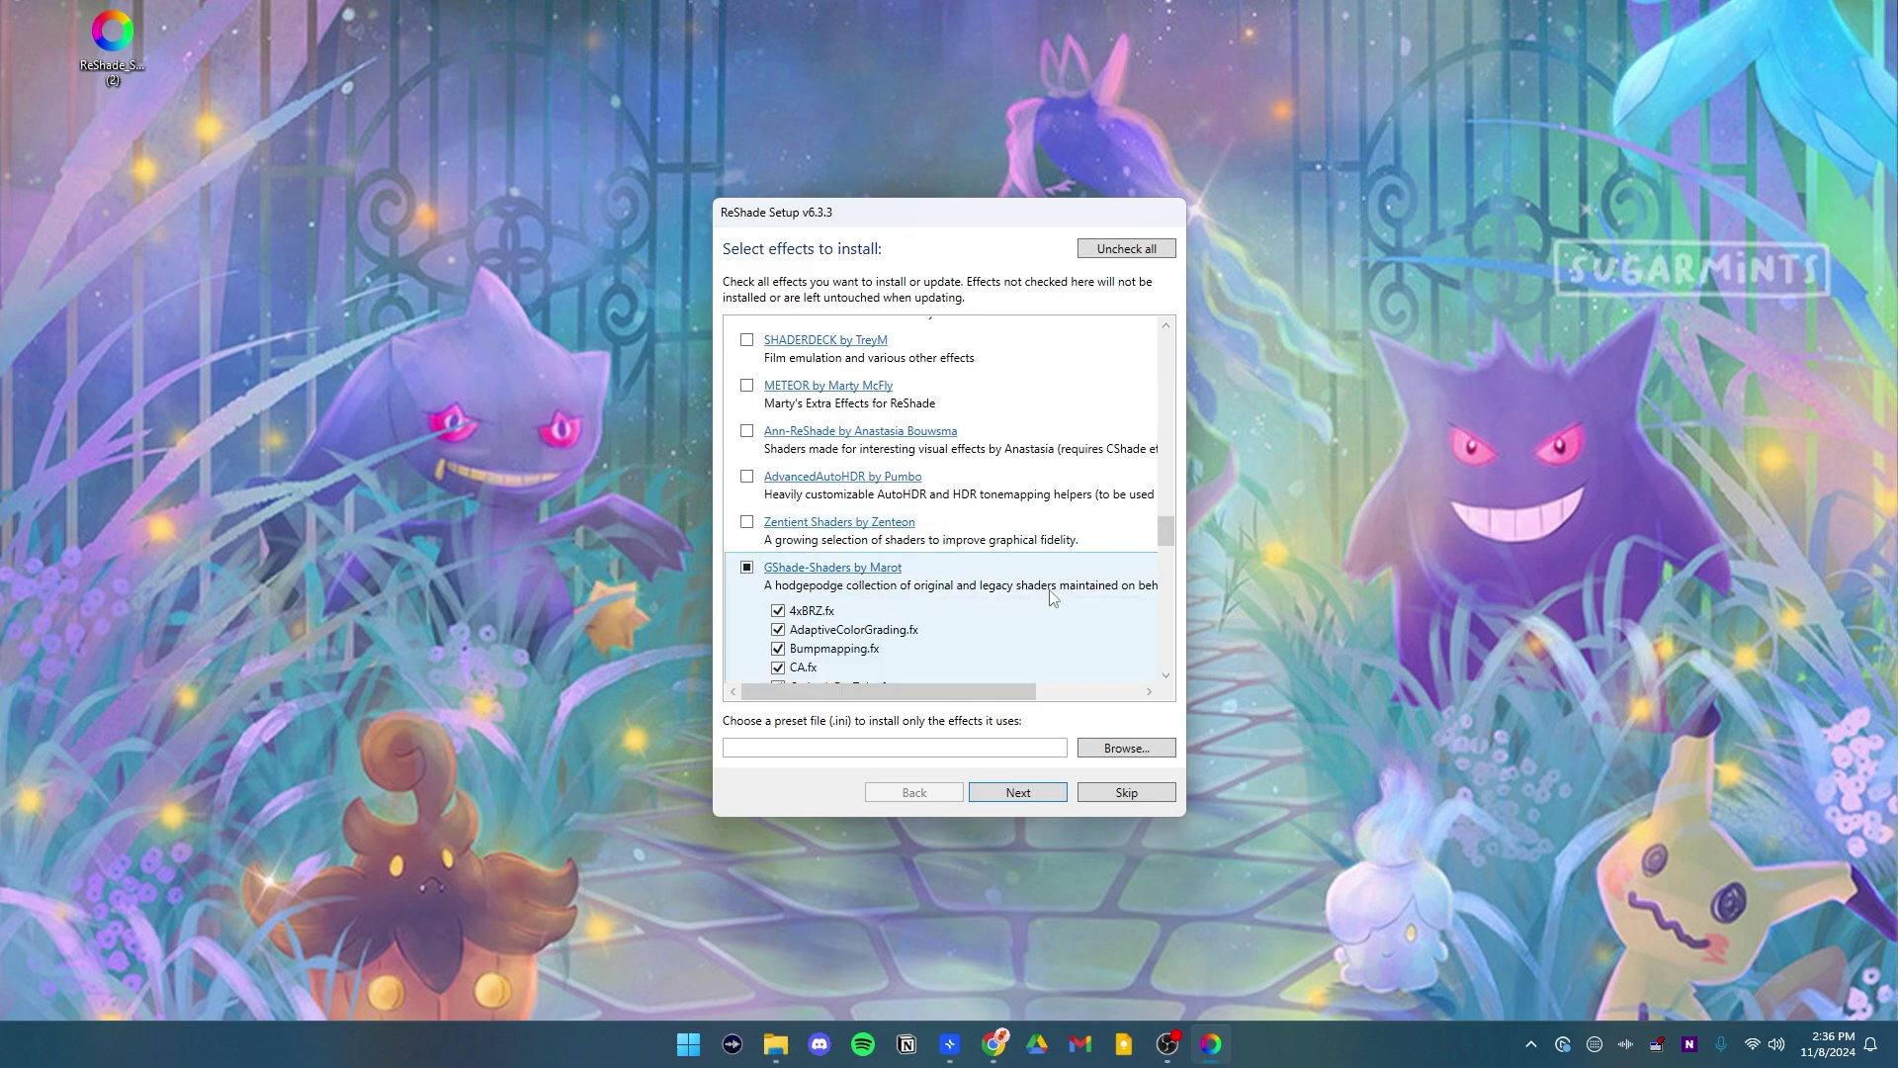
Check through the selected effect packages, install them and finish the ReShade setup.
scroll(1036, 609, "down", 2)
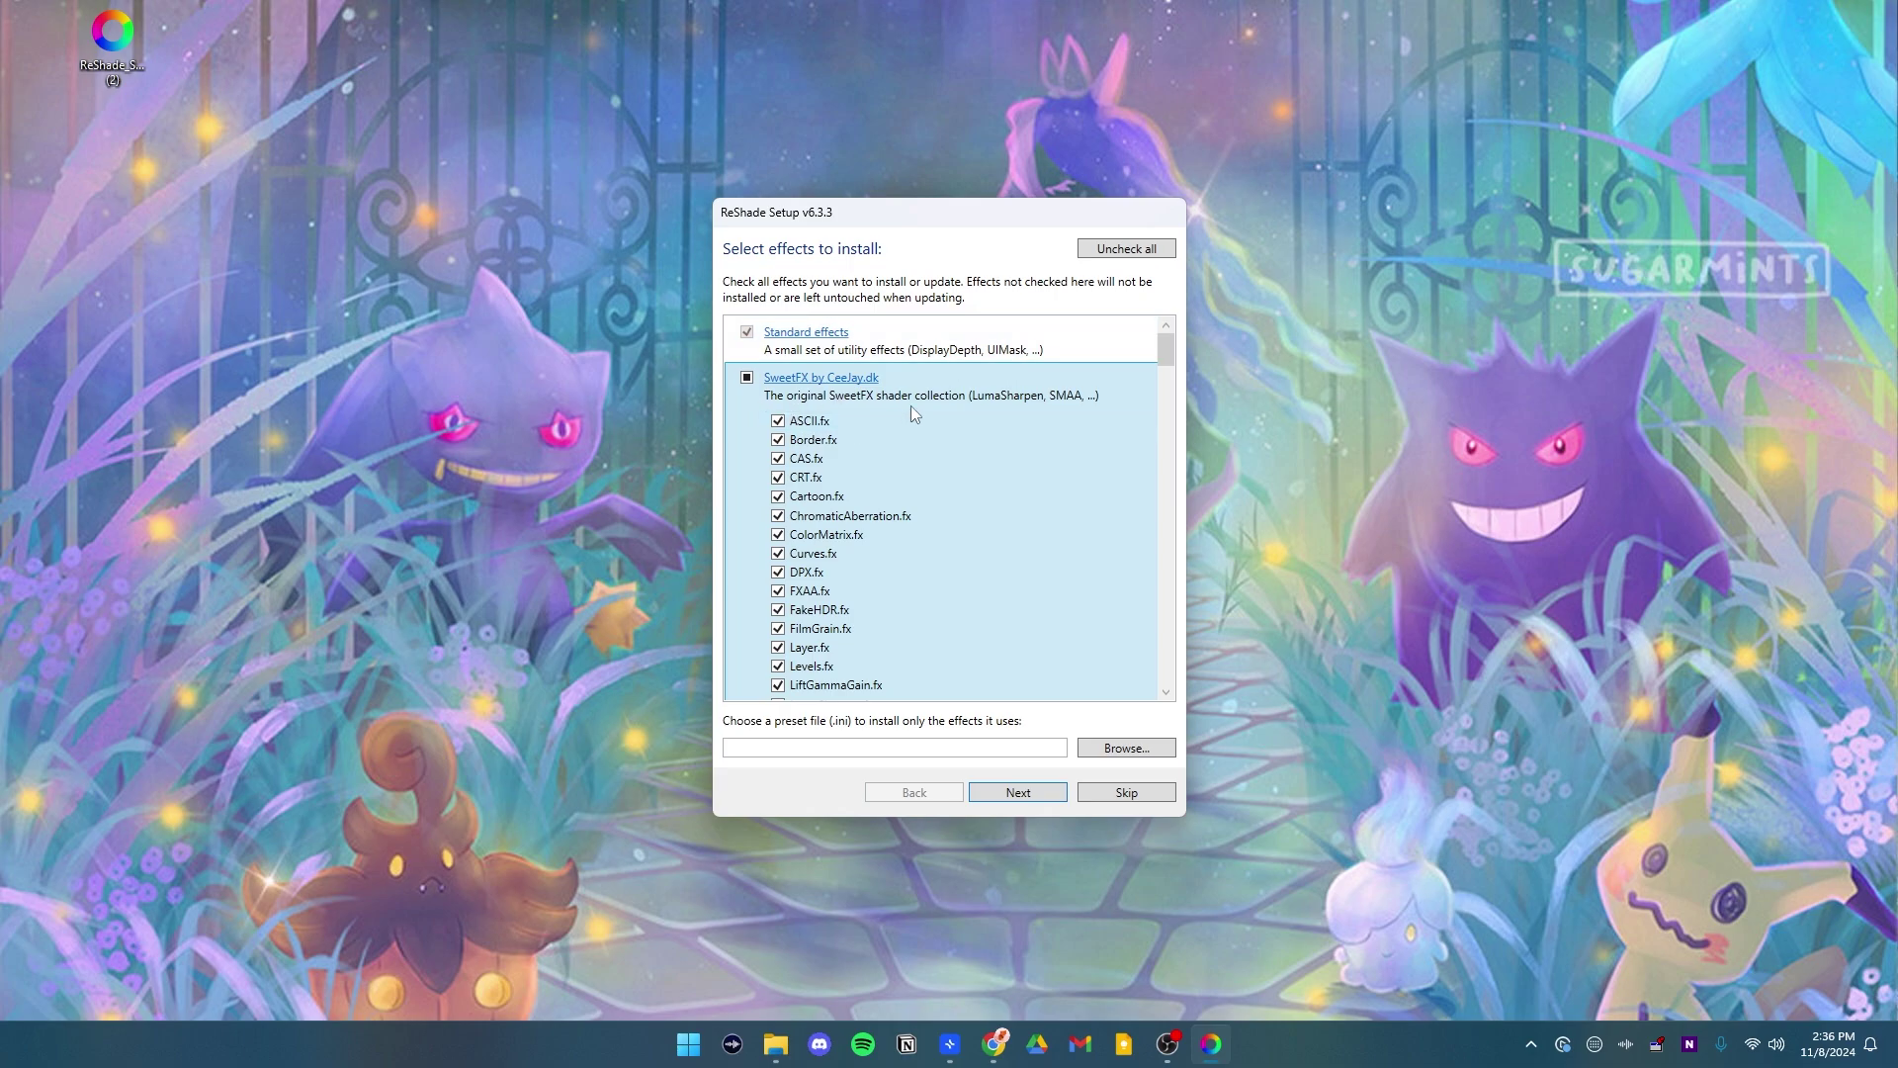
left_click_drag(1165, 352, 1187, 657)
left_click(1001, 795)
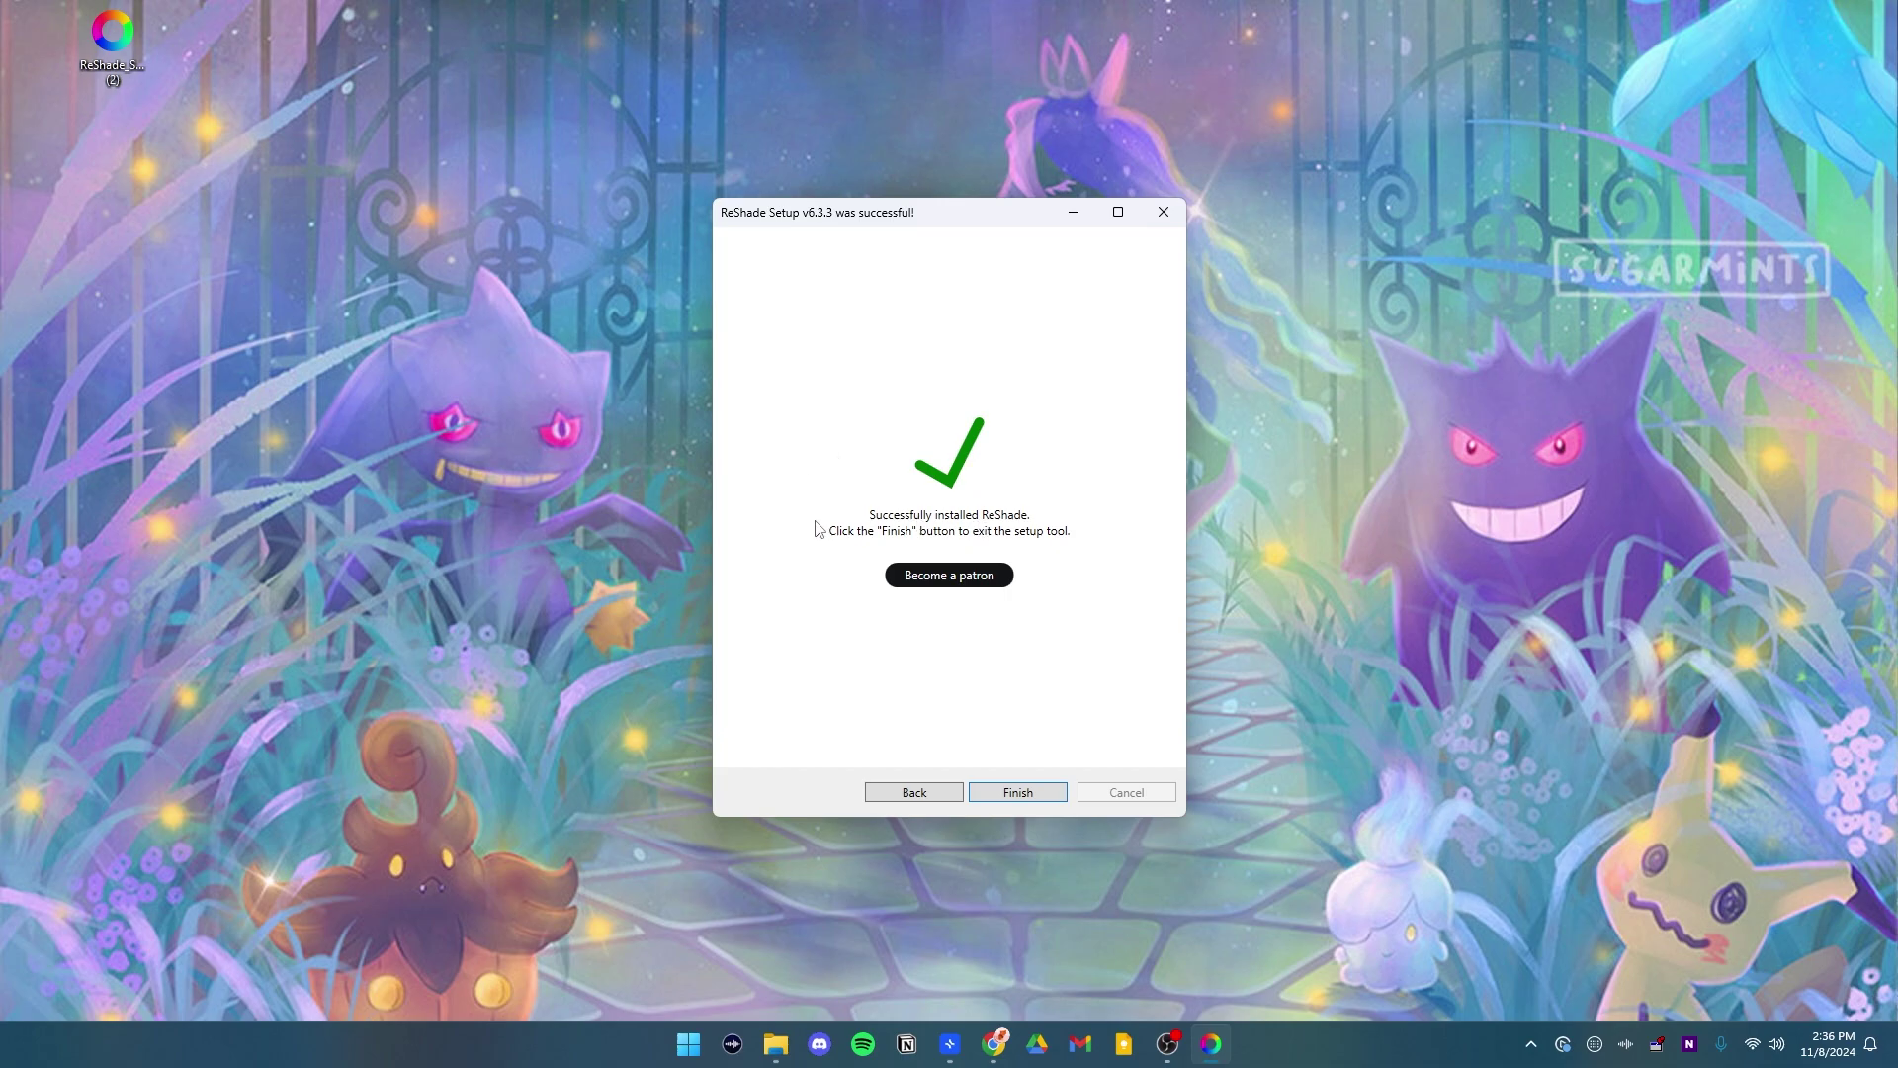
left_click(1019, 794)
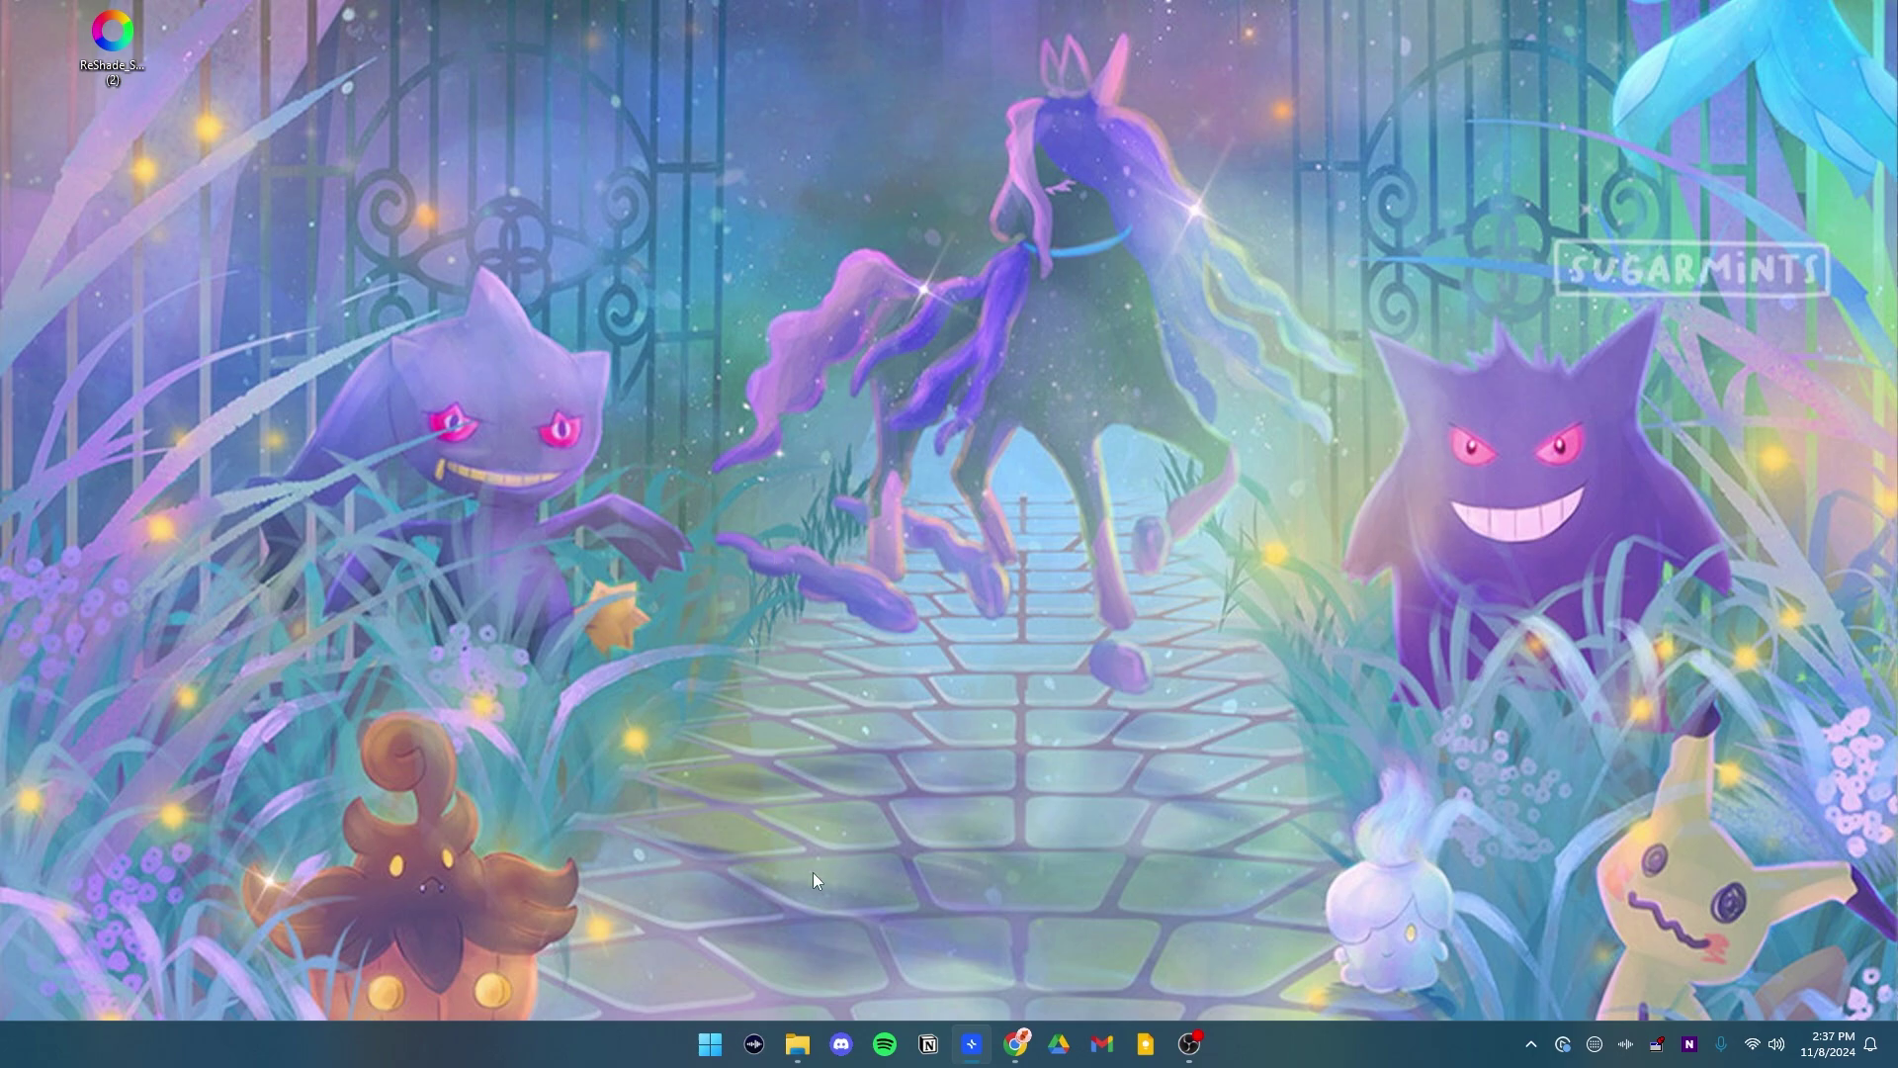
Switch to File Explorer and open the reshade-presets folder inside the game's Bin folder.
left_click(798, 1044)
scroll(1406, 341, "down", 1)
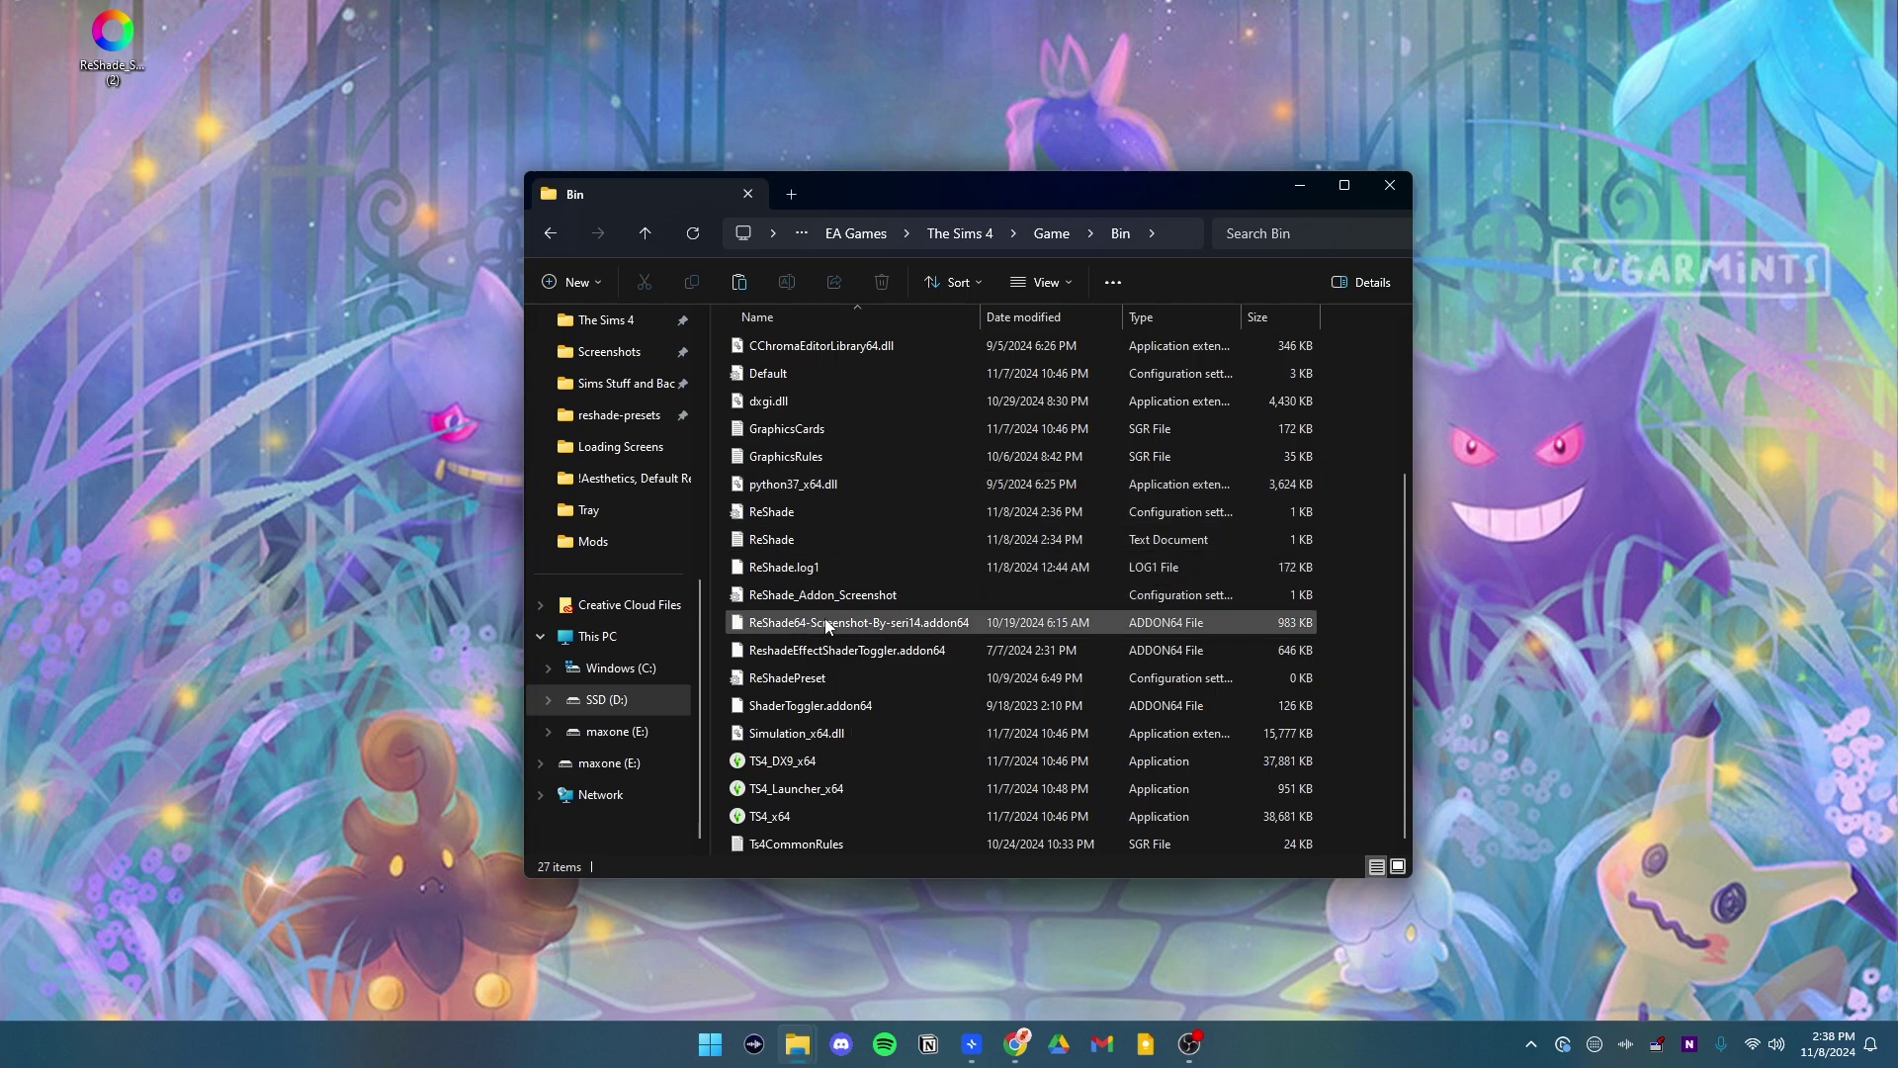
left_click_drag(1408, 621, 1440, 448)
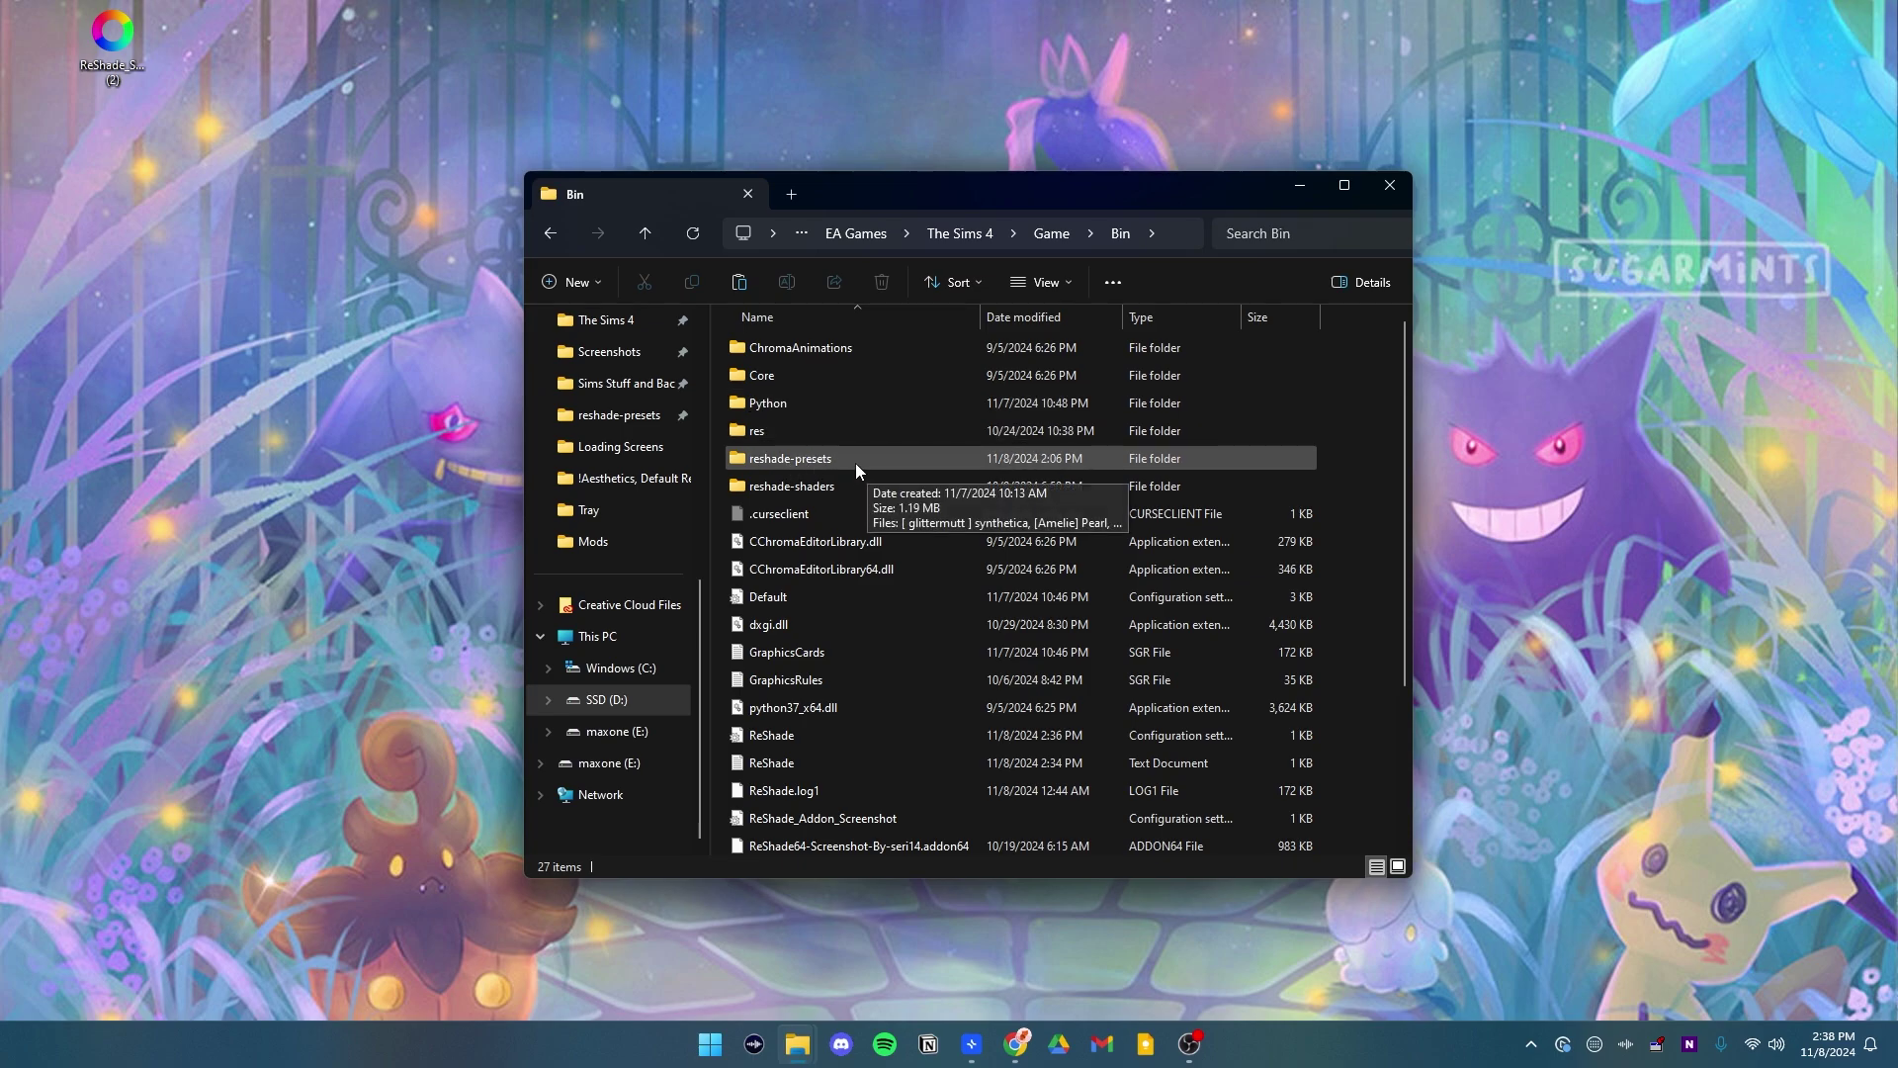
double_click(793, 456)
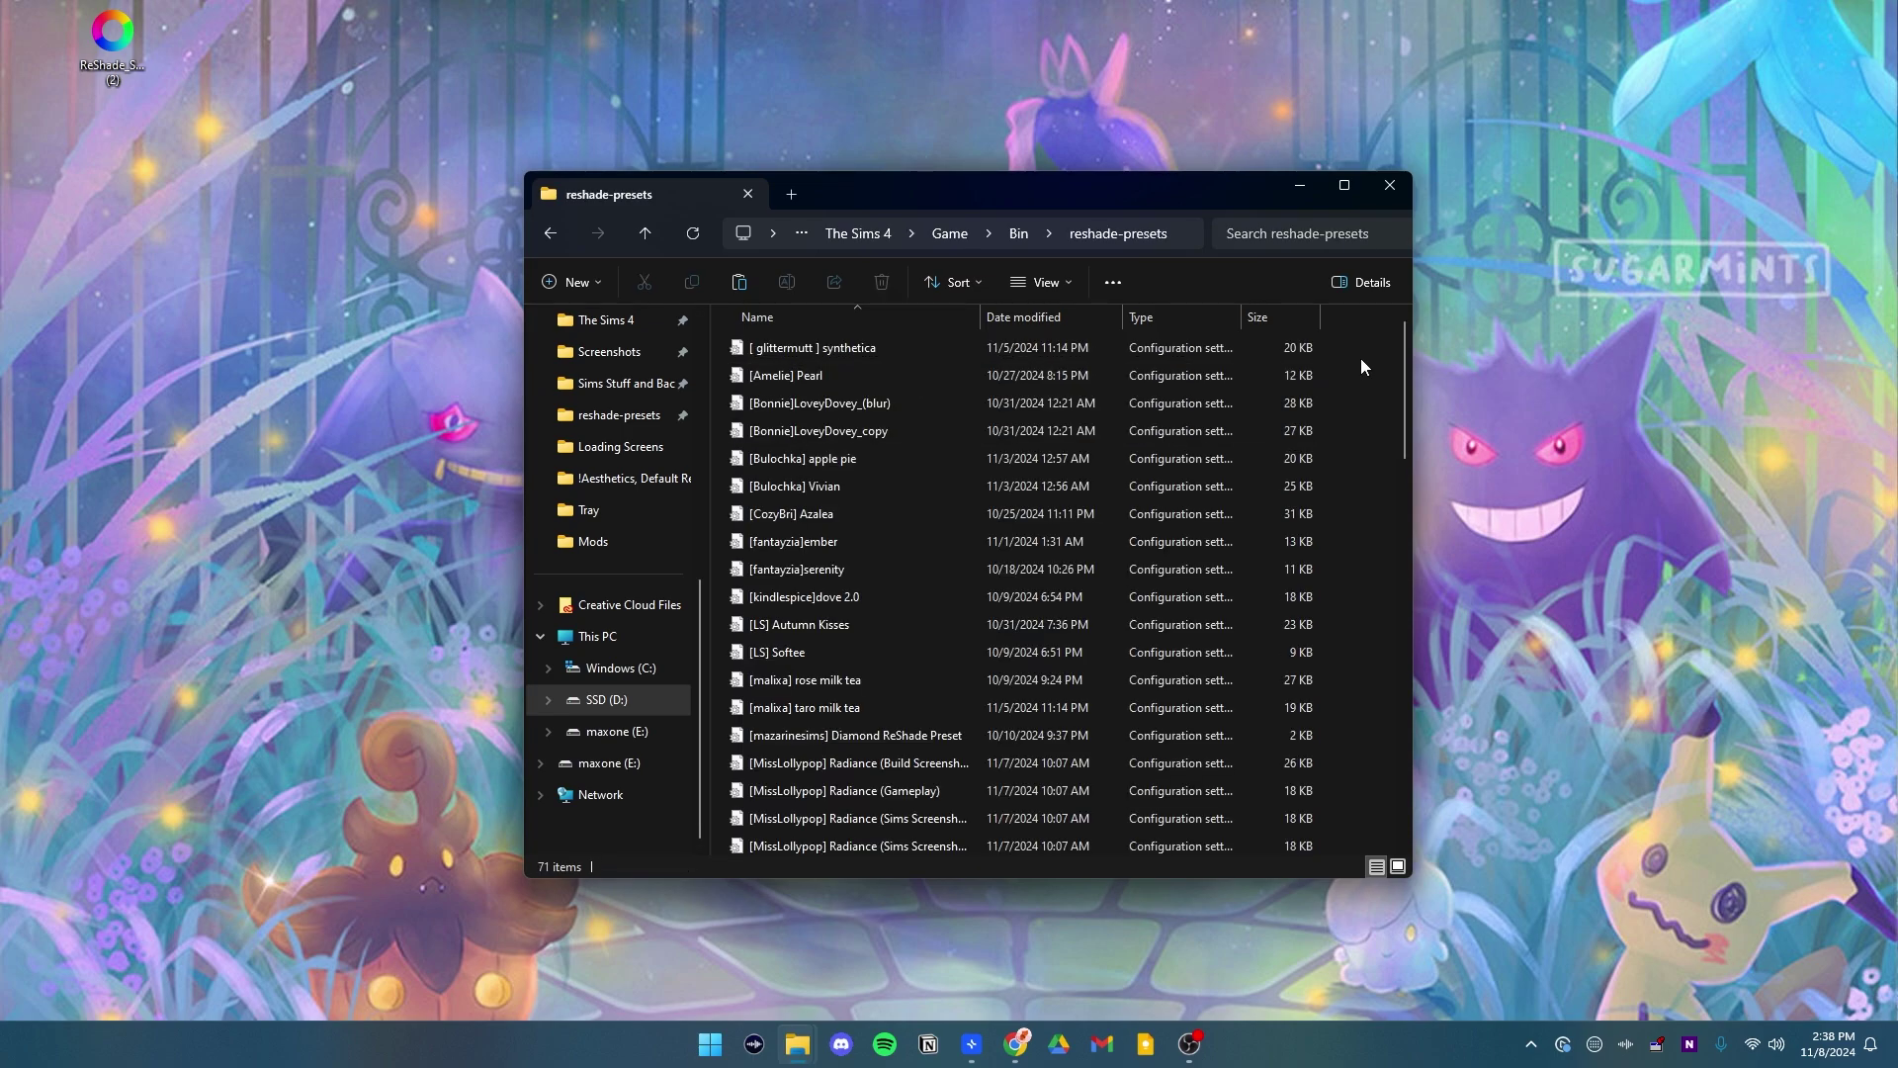
left_click_drag(1404, 350, 1461, 353)
Switch to Chrome and browse the Pinterest results for "sims 4 reshade presets".
key("alt+Tab")
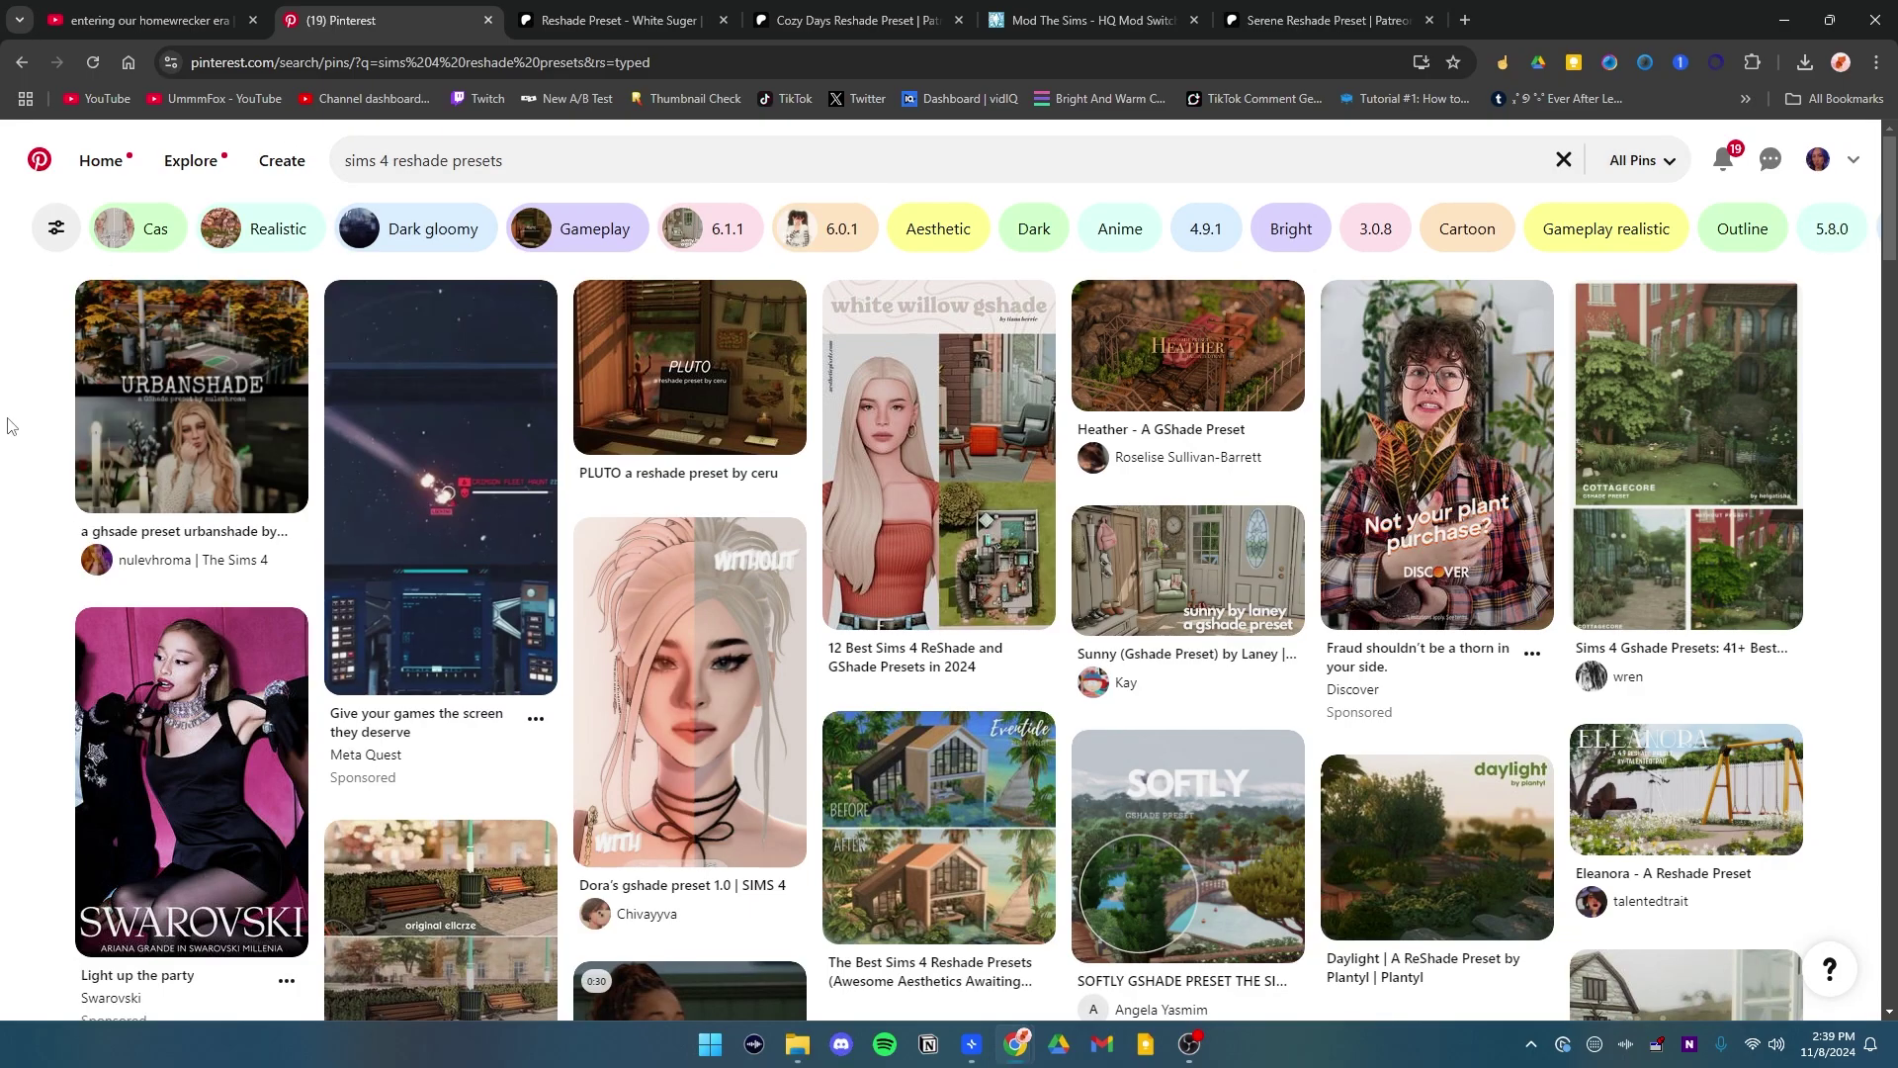
scroll(29, 420, "down", 3)
scroll(21, 416, "down", 10)
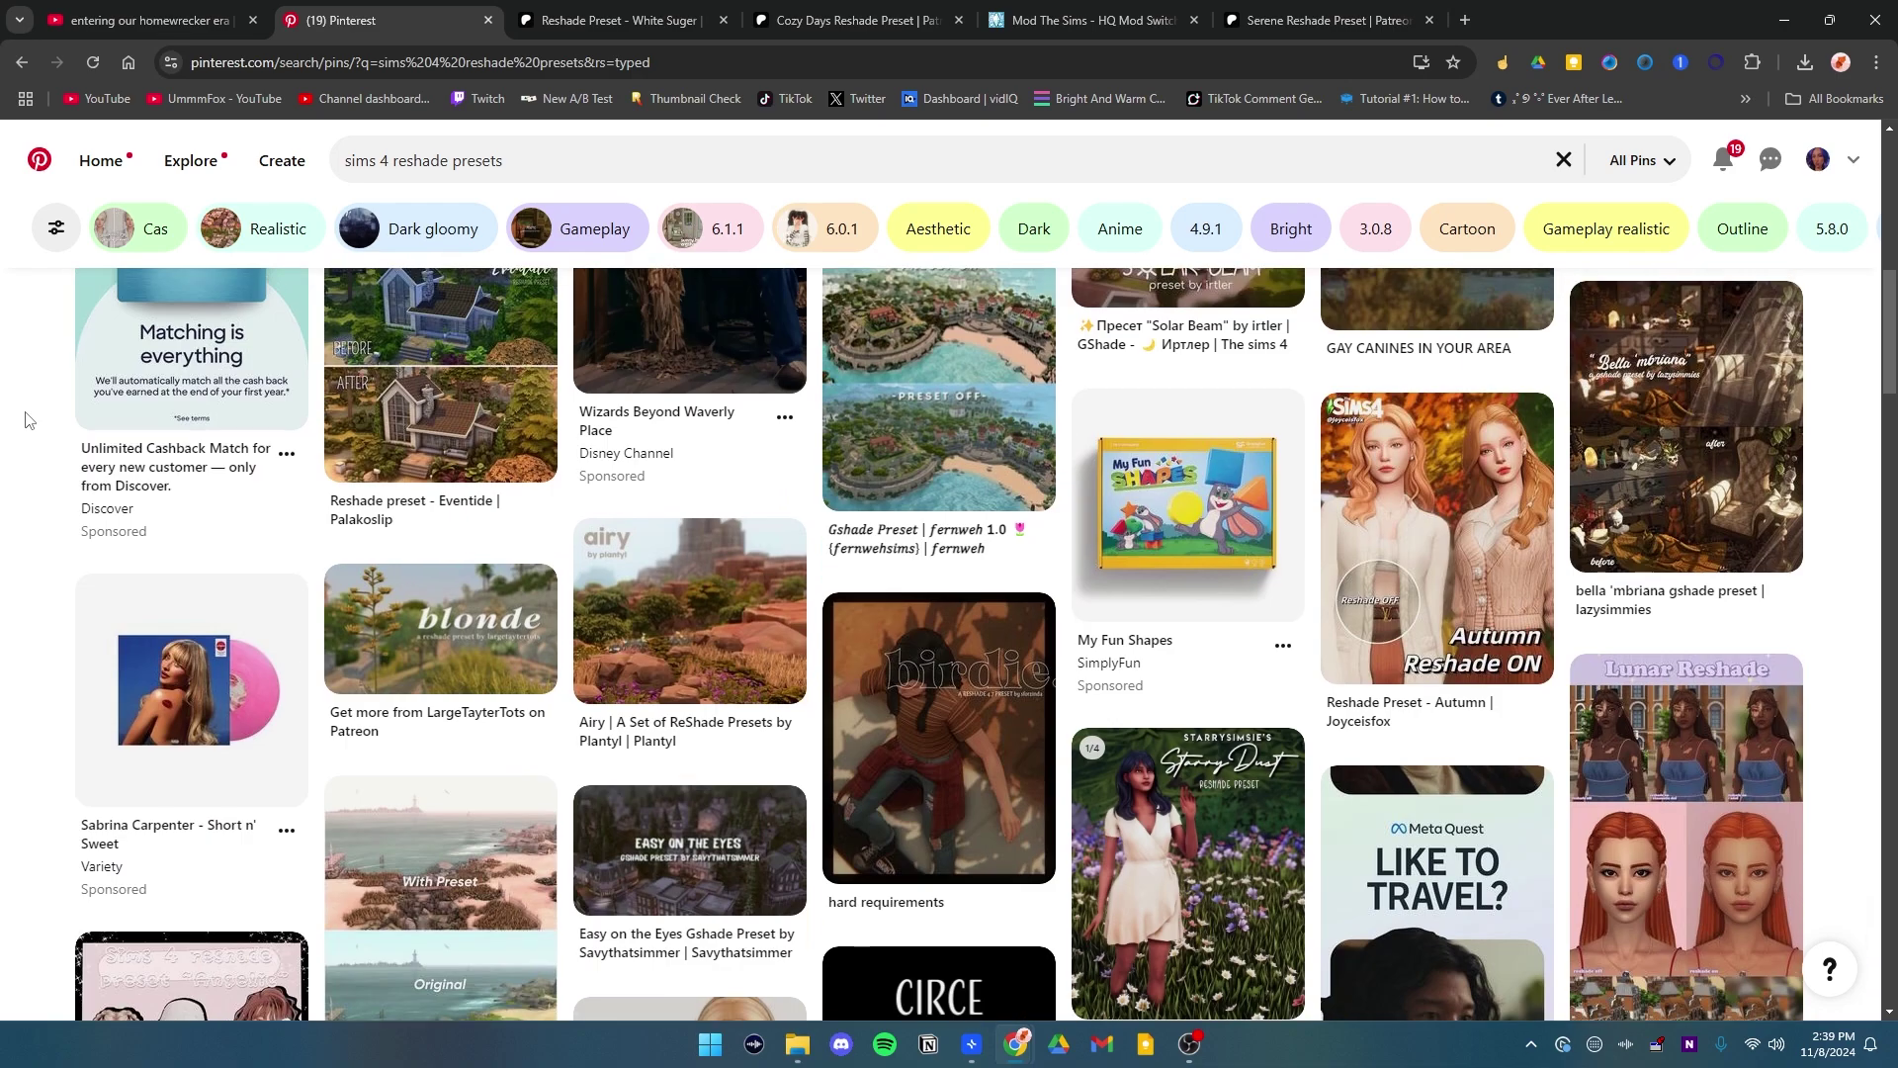
scroll(40, 620, "up", 13)
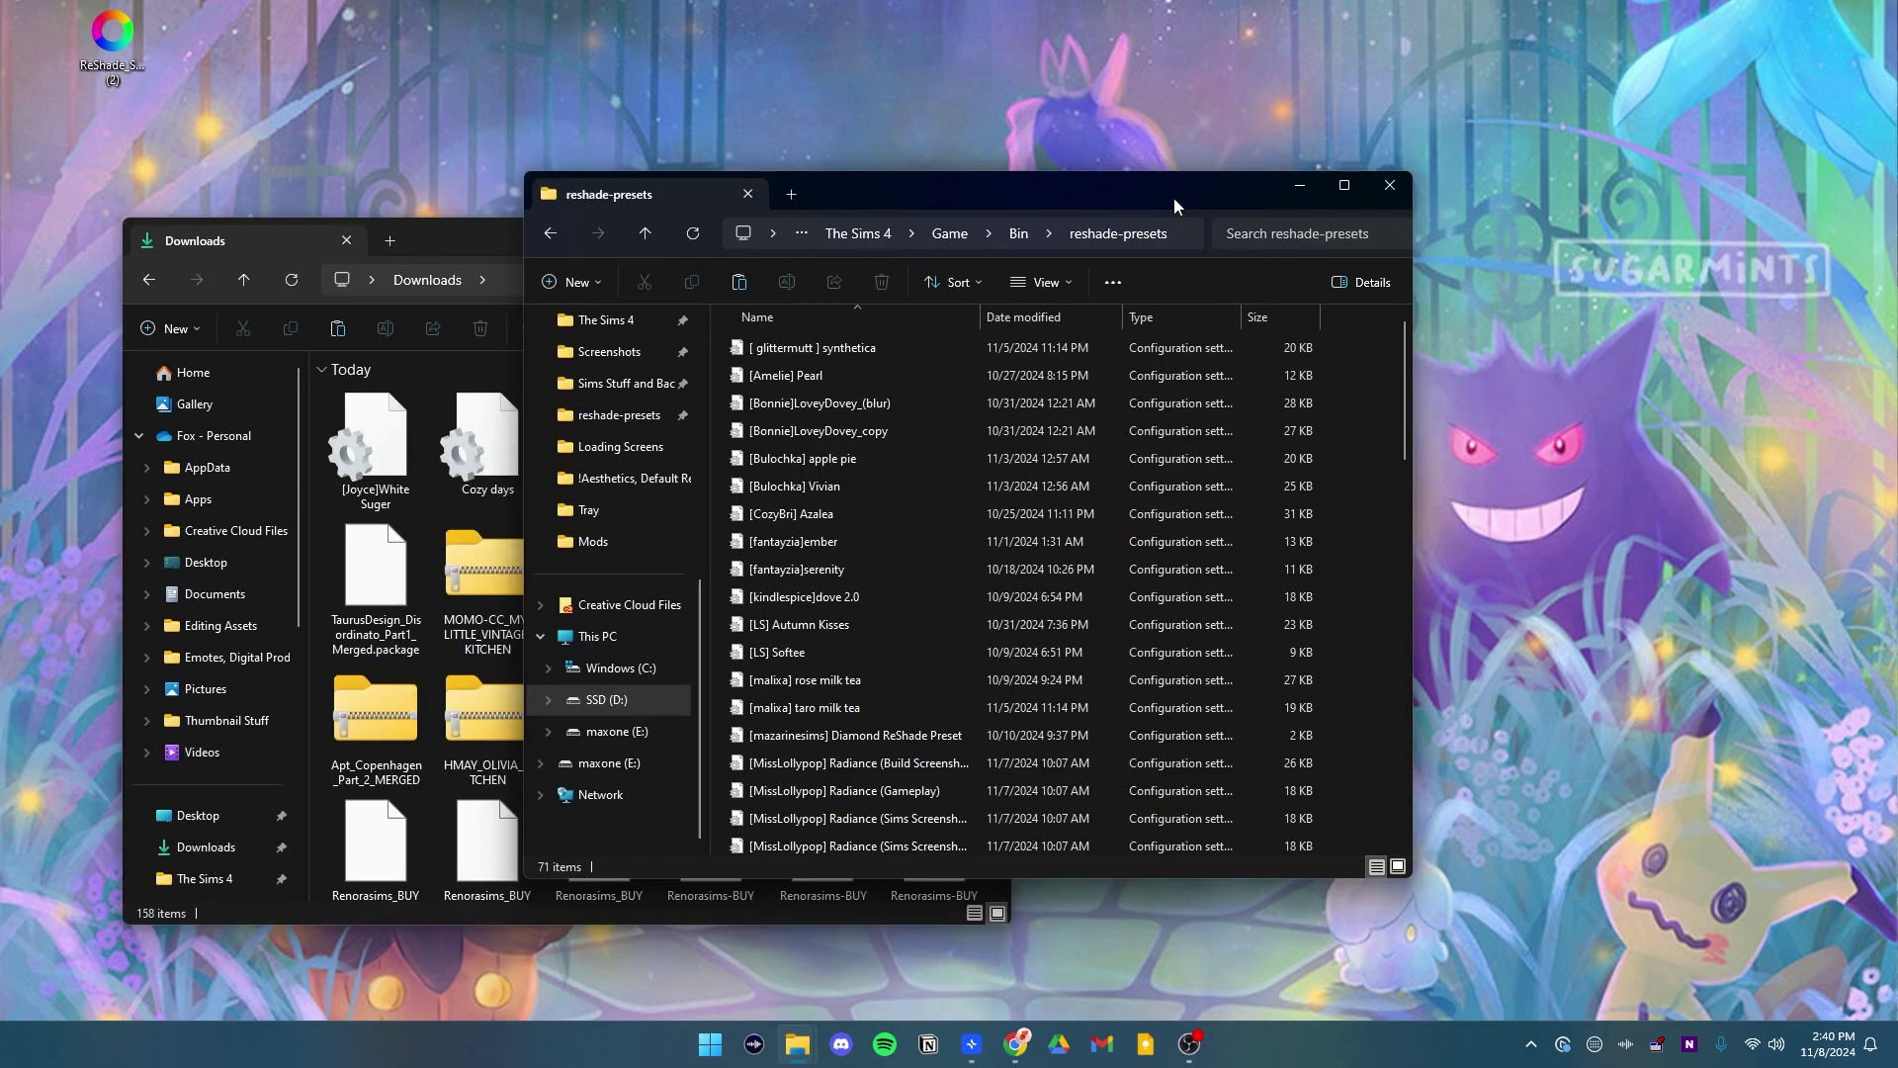
Copy the White Suger, Cozy days, serene, spiced latte and Twilight presets from Downloads into reshade-presets, replacing the existing Twilight file.
left_click_drag(1175, 202, 1508, 219)
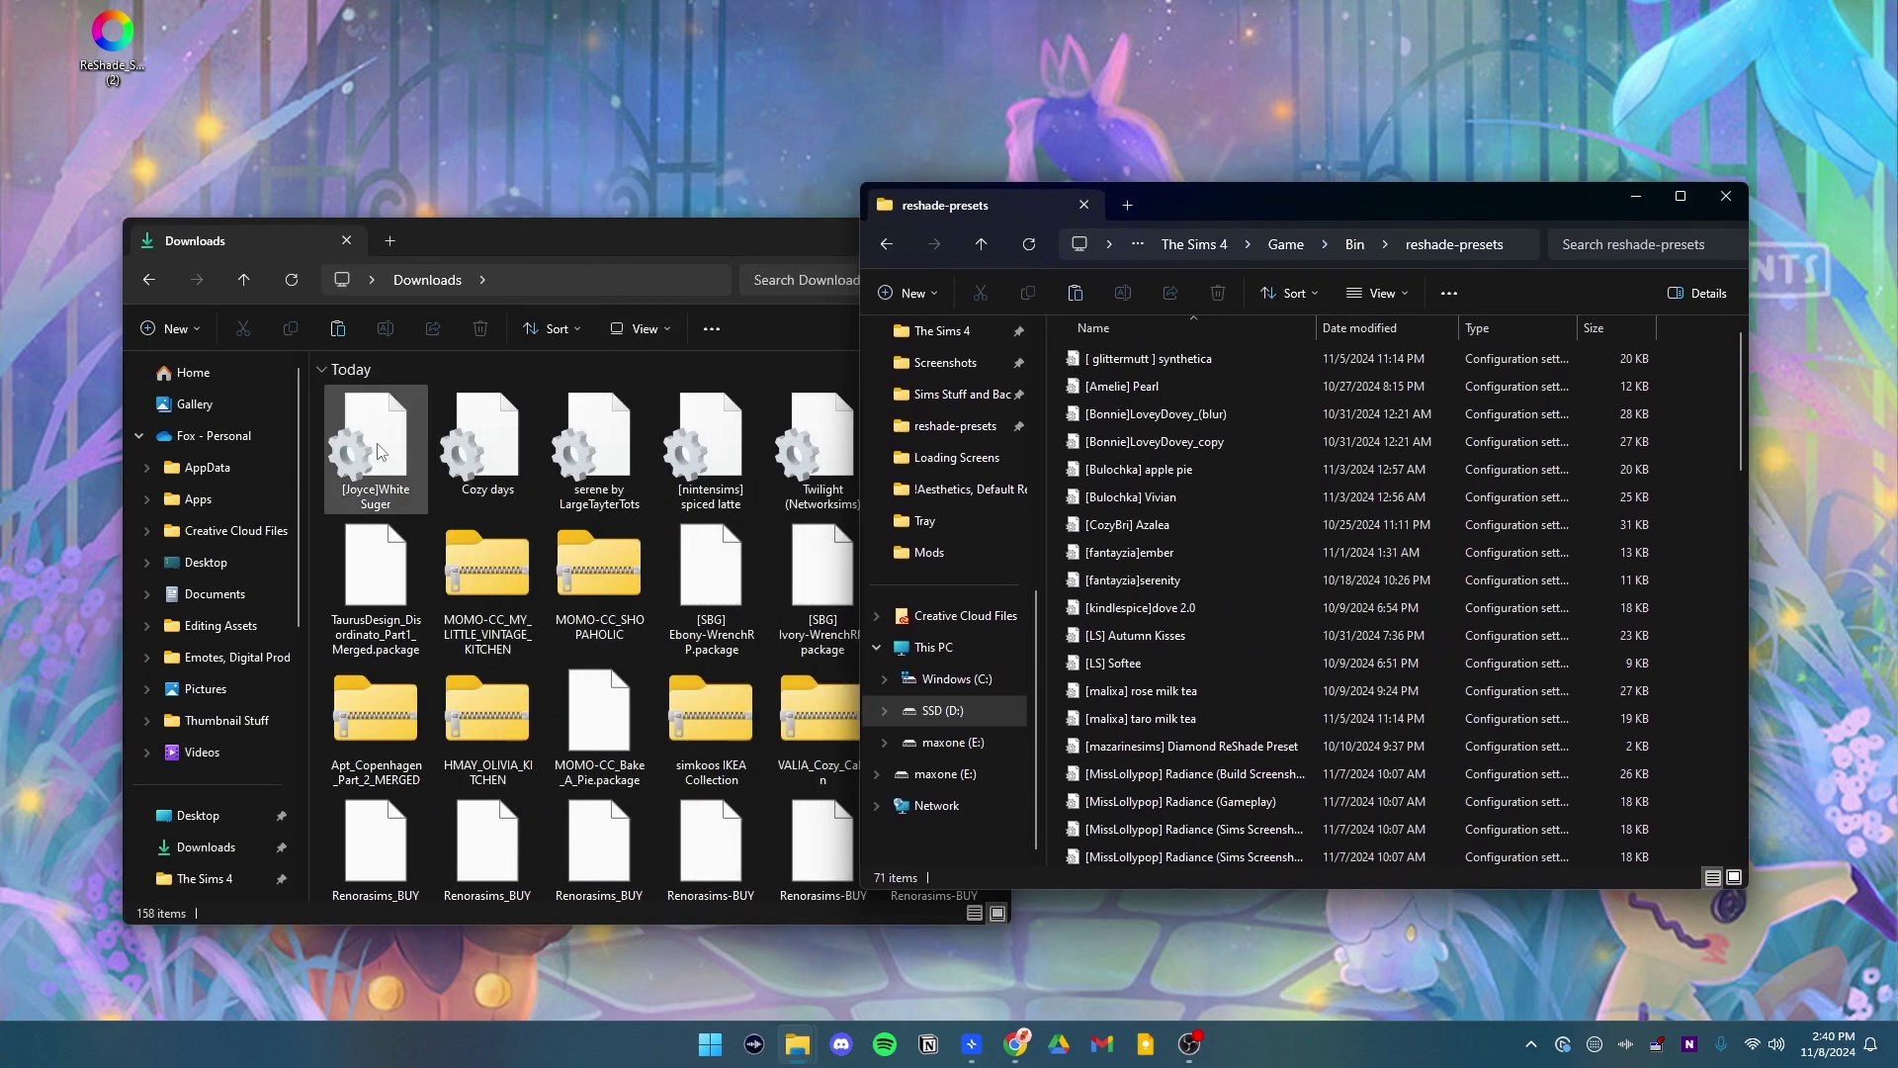
left_click(386, 453)
left_click(516, 455, "ctrl")
left_click(599, 450, "ctrl")
left_click(691, 447, "ctrl")
left_click(811, 447, "ctrl")
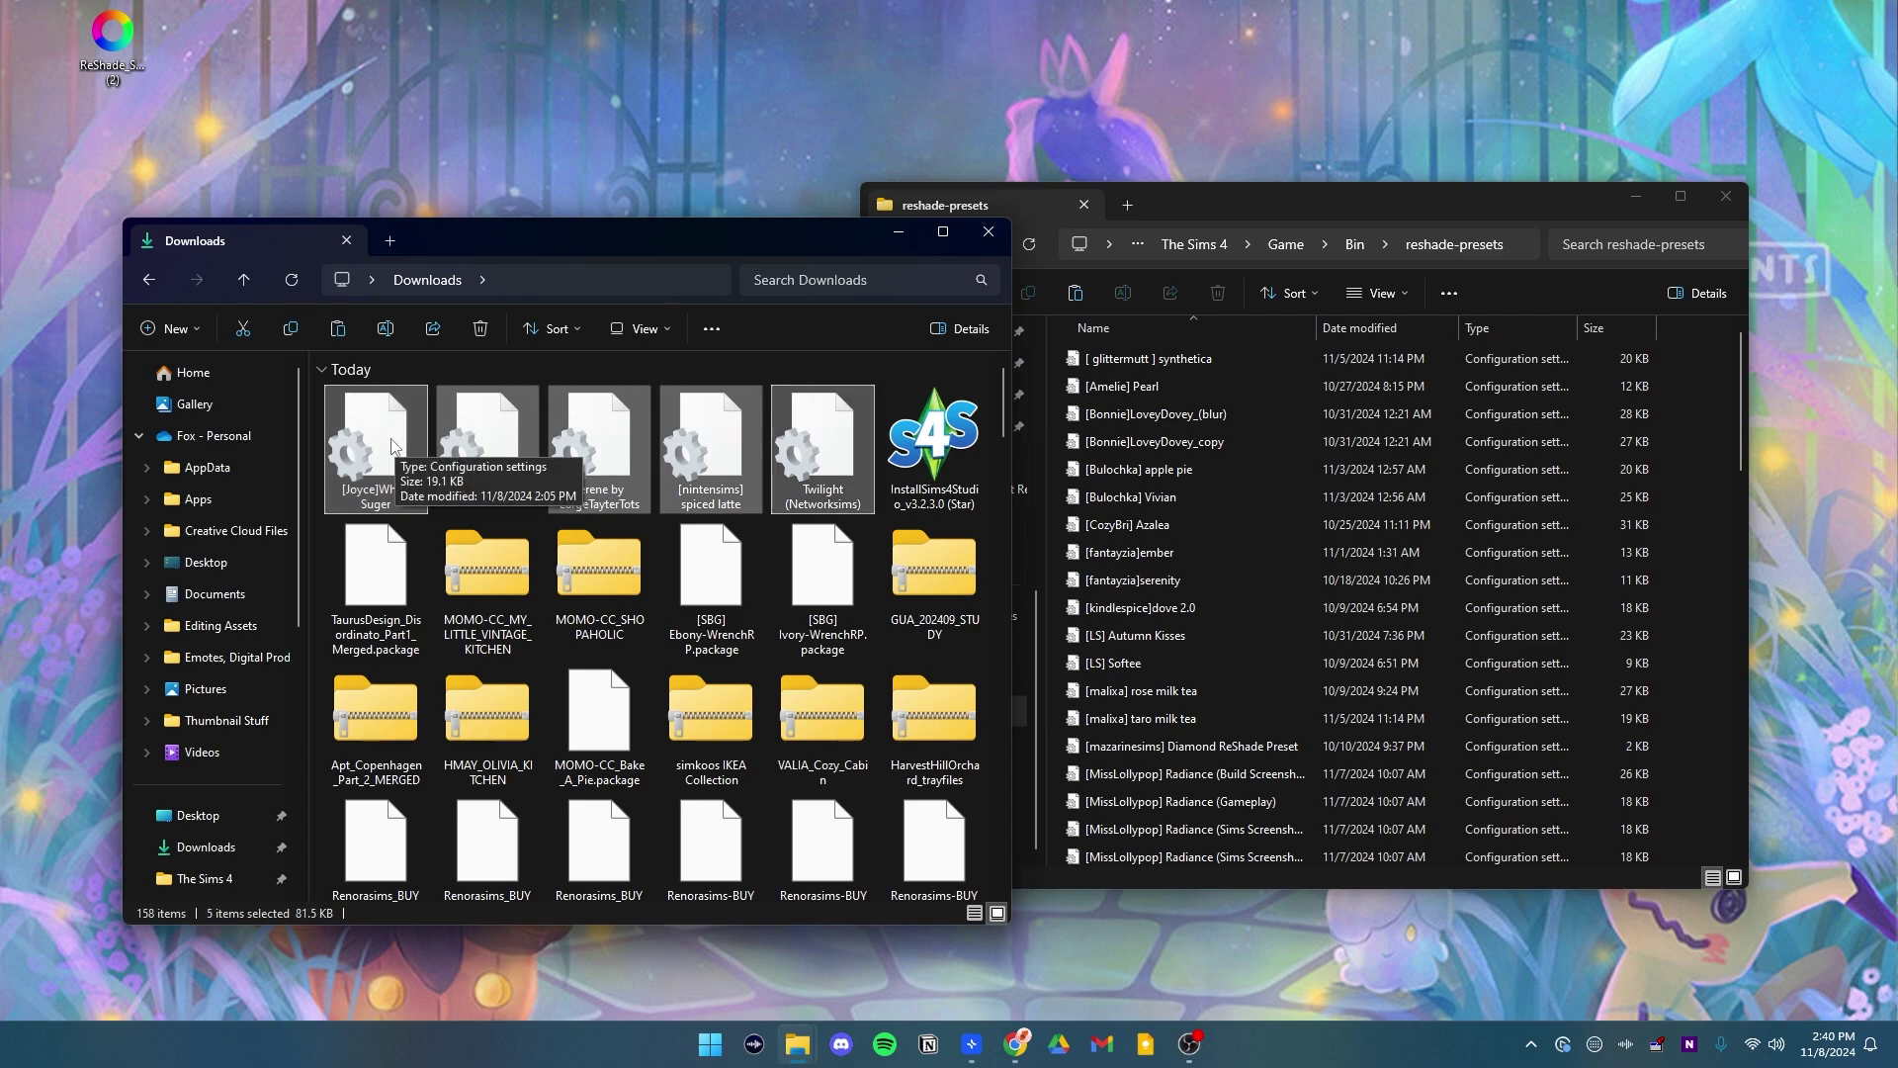
left_click_drag(396, 448, 1268, 662)
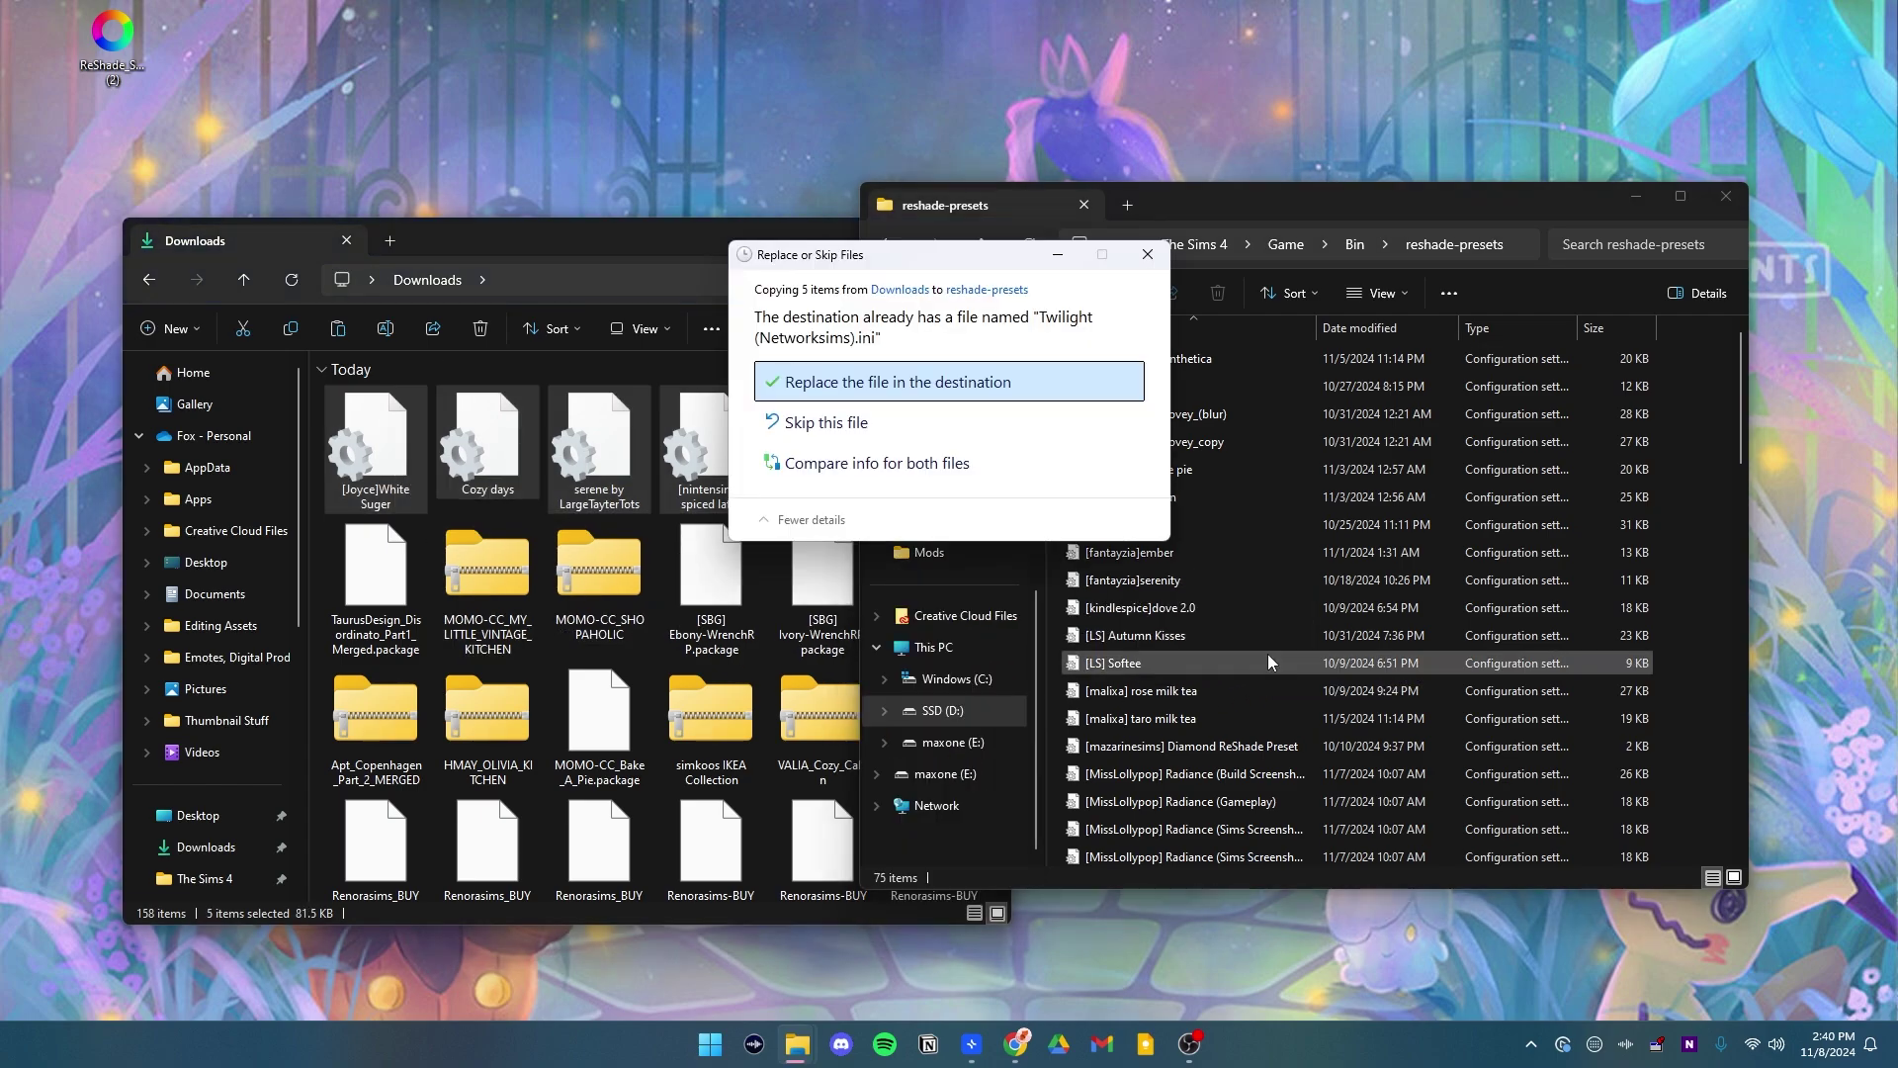
left_click(890, 382)
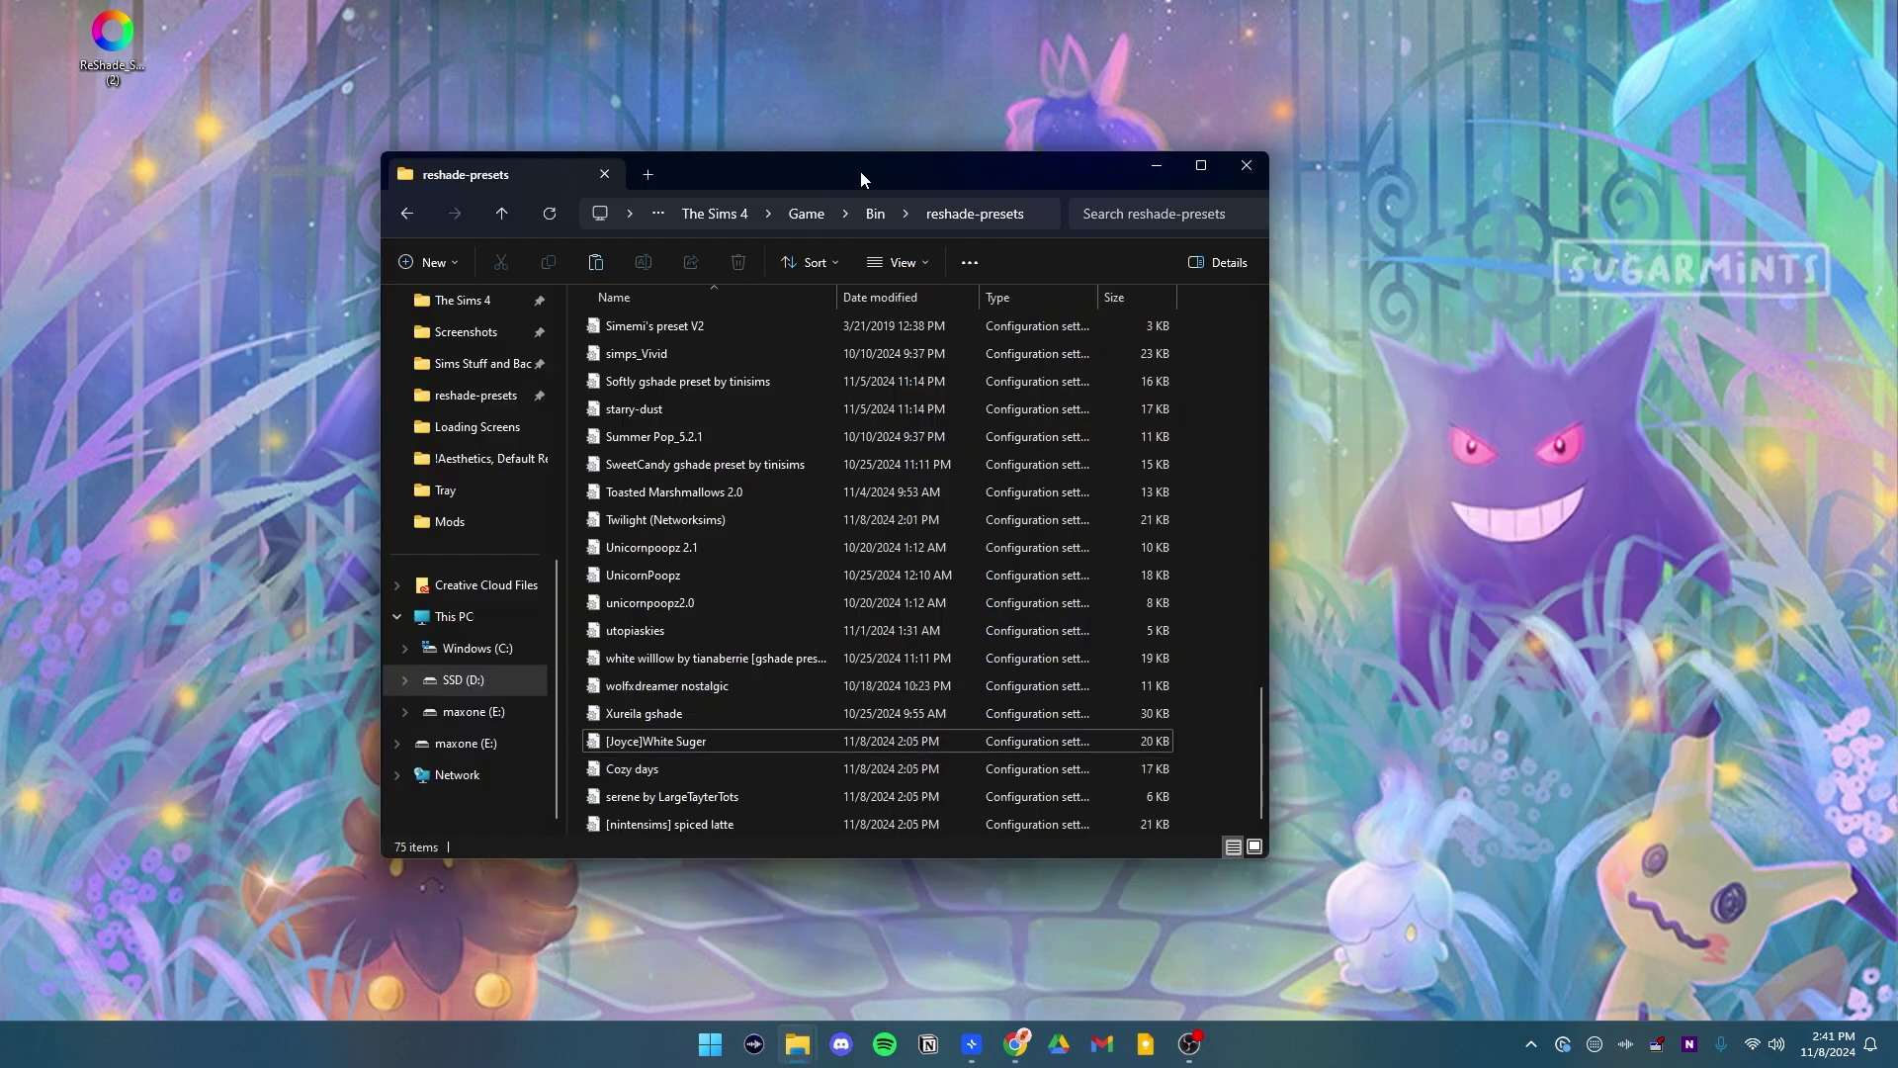
left_click_drag(860, 170, 928, 194)
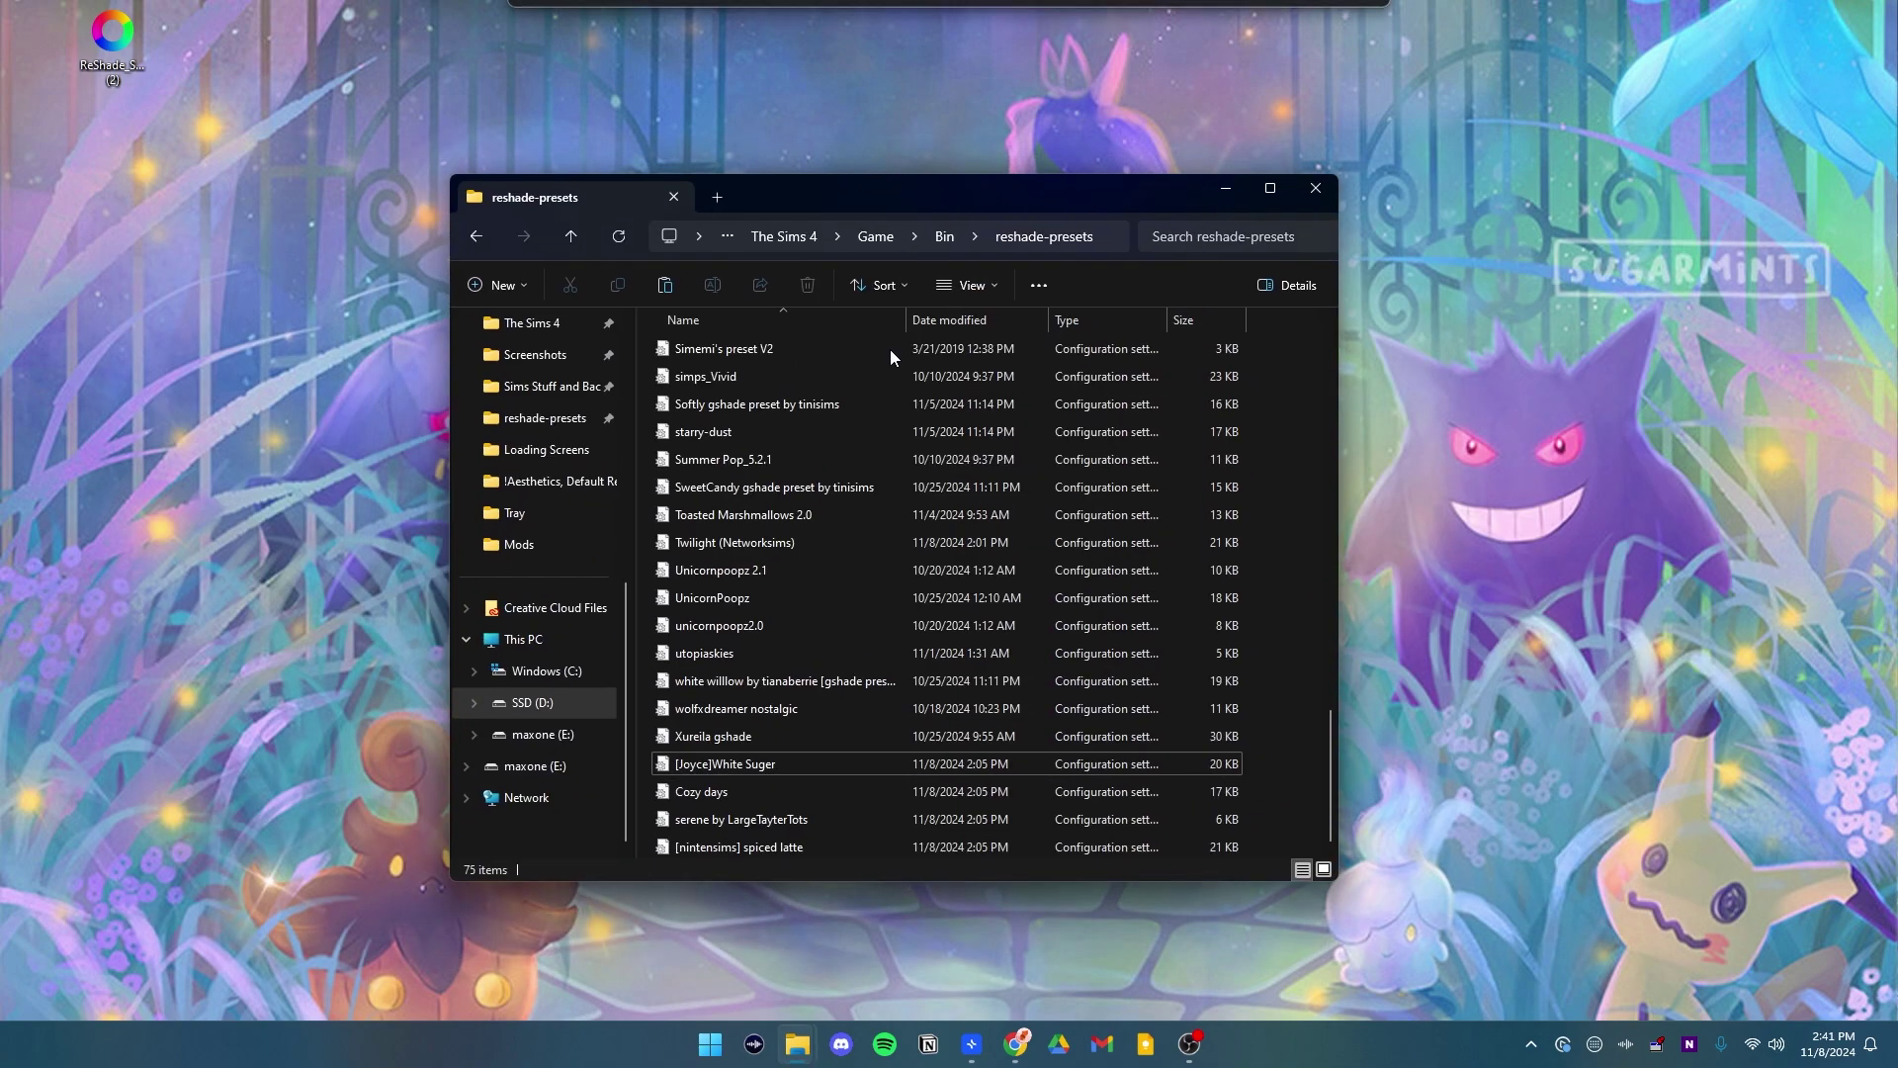
scroll(810, 534, "up", 18)
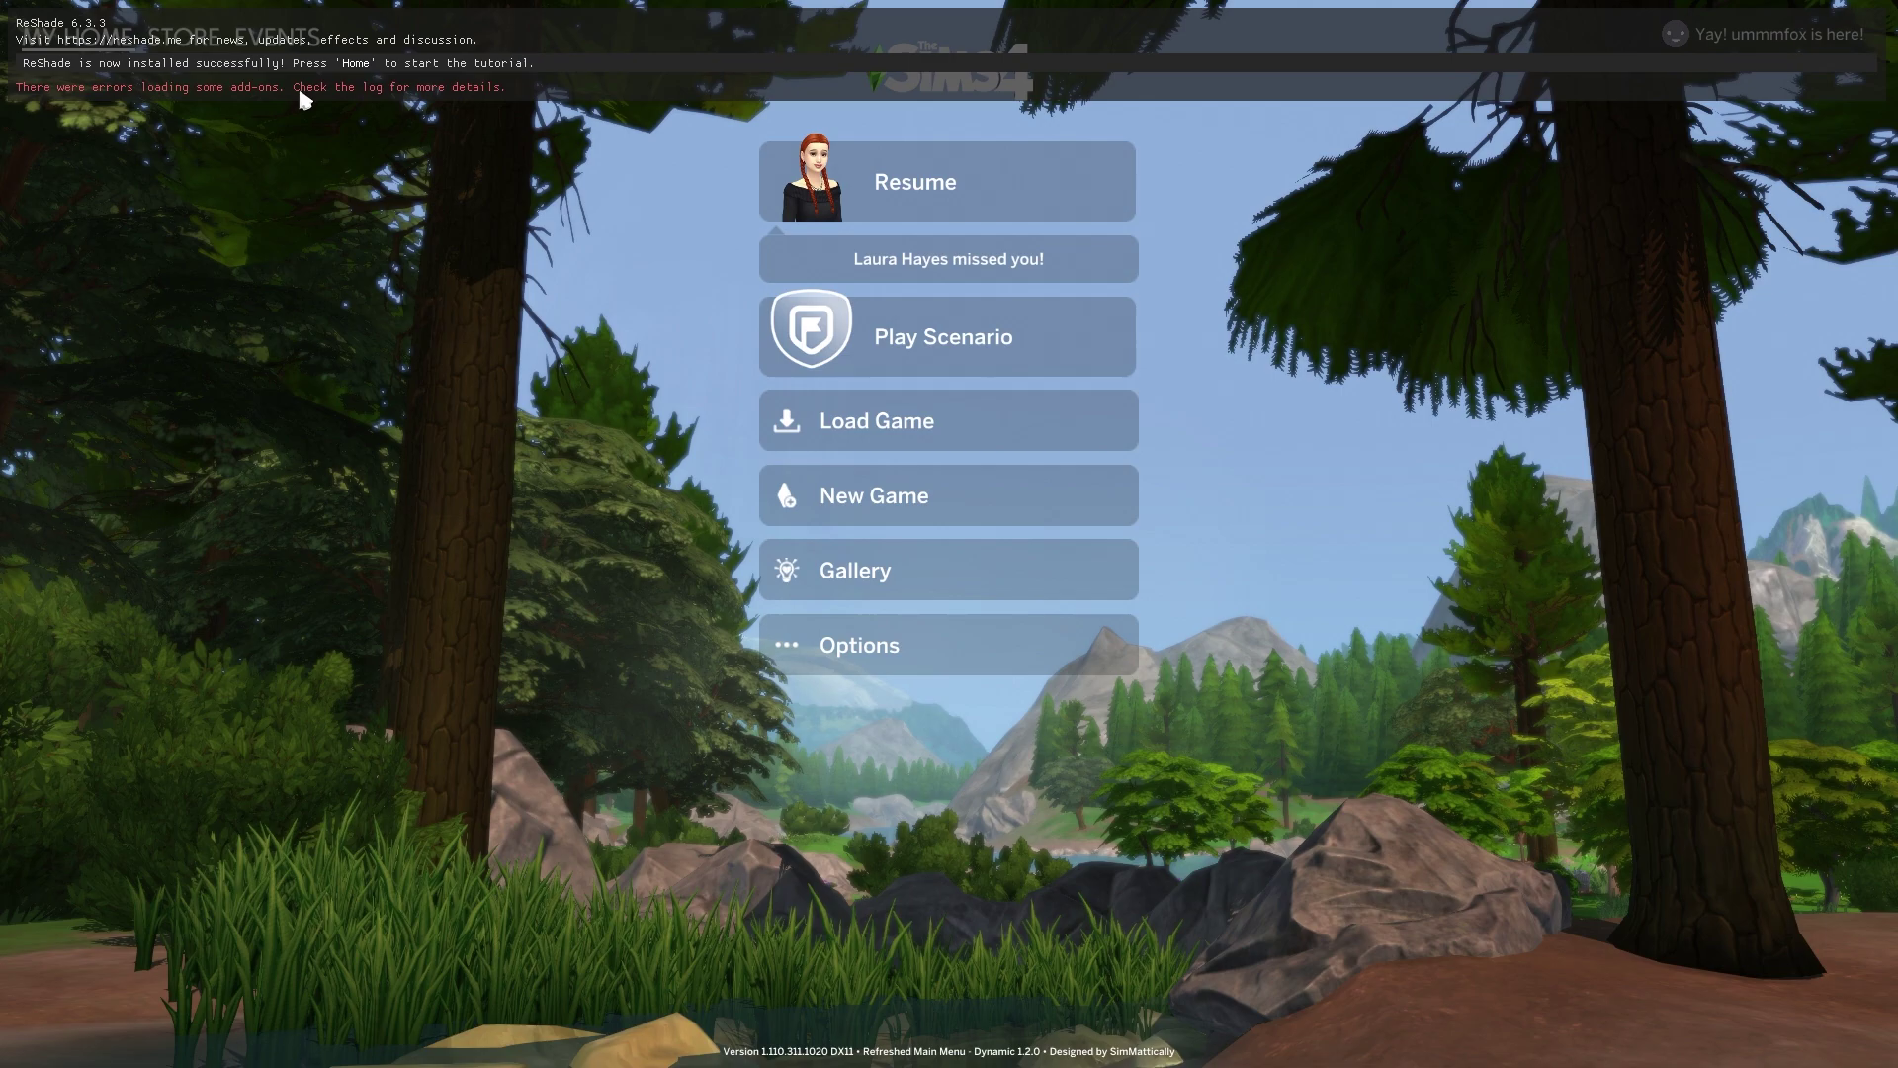
In The Sims 4, open the ReShade overlay from the main menu and enlarge its font for easier reading.
key("Home")
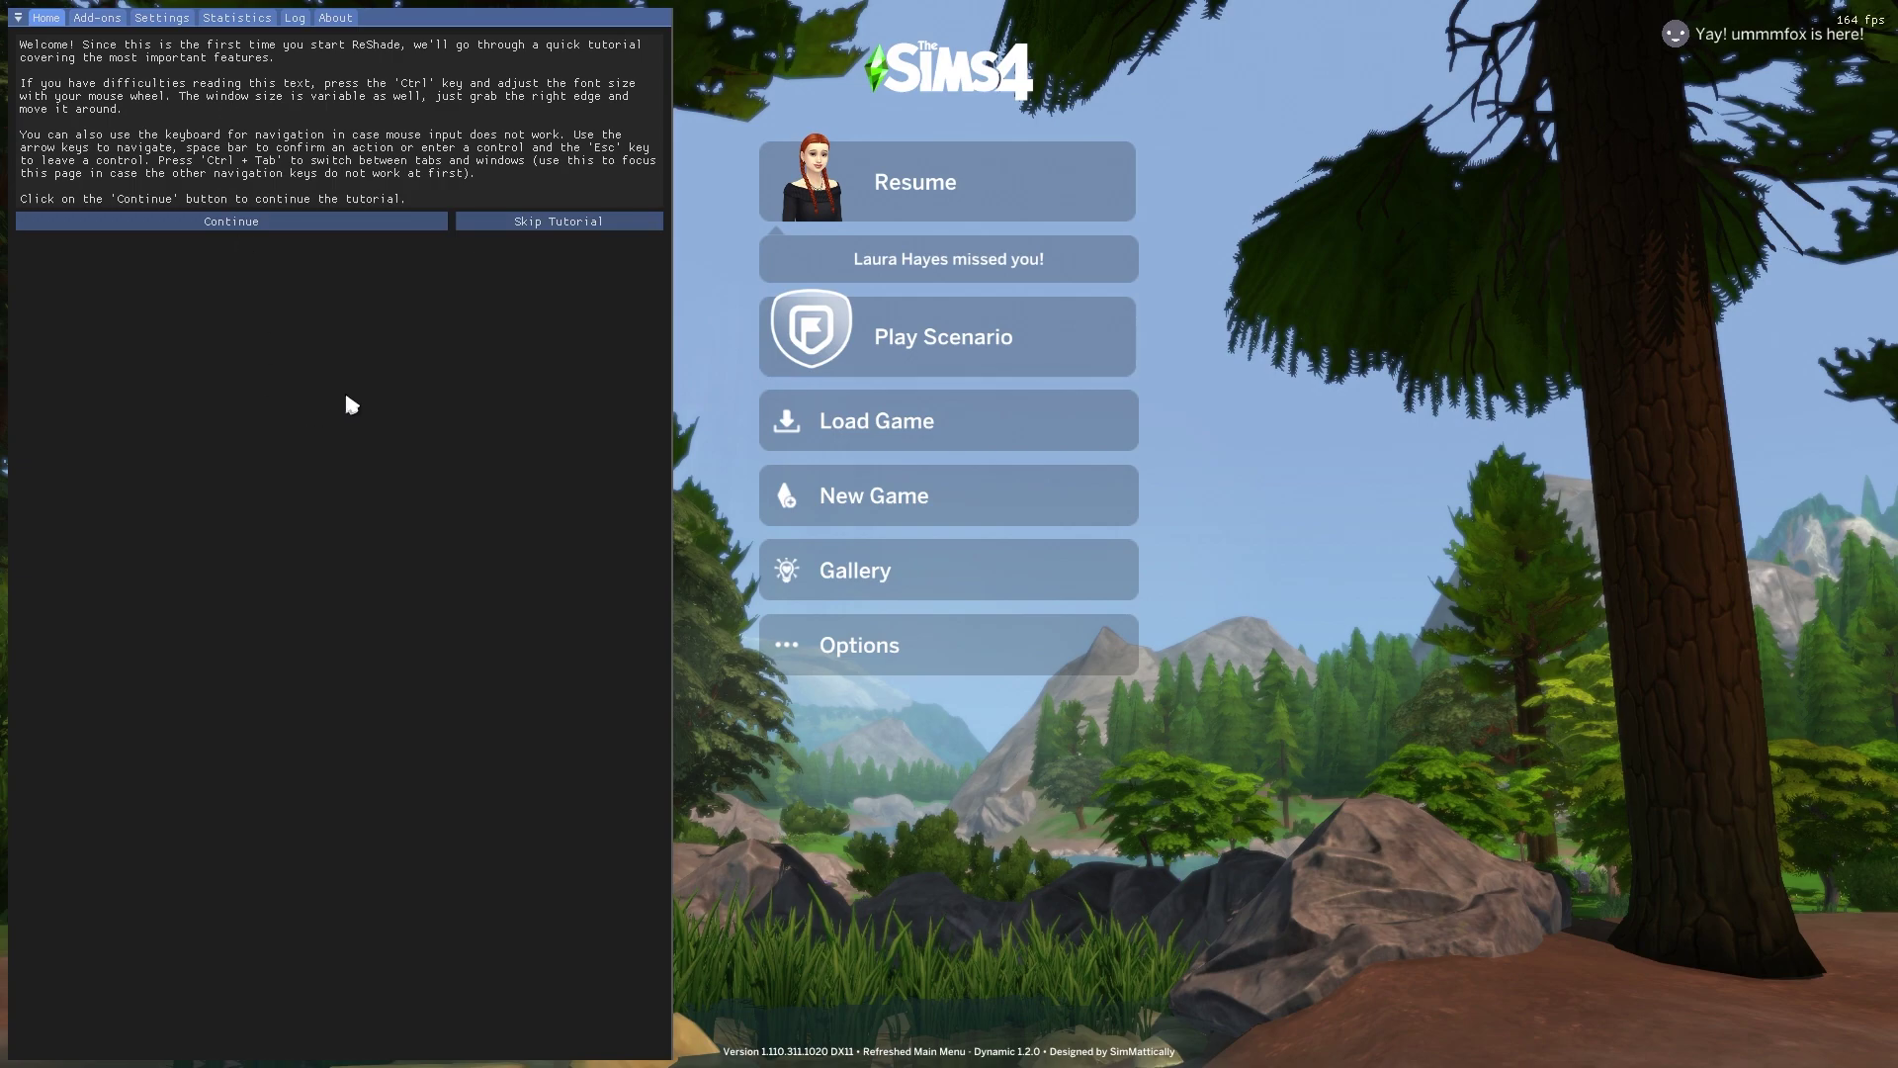
scroll(348, 403, "up", 4, "ctrl")
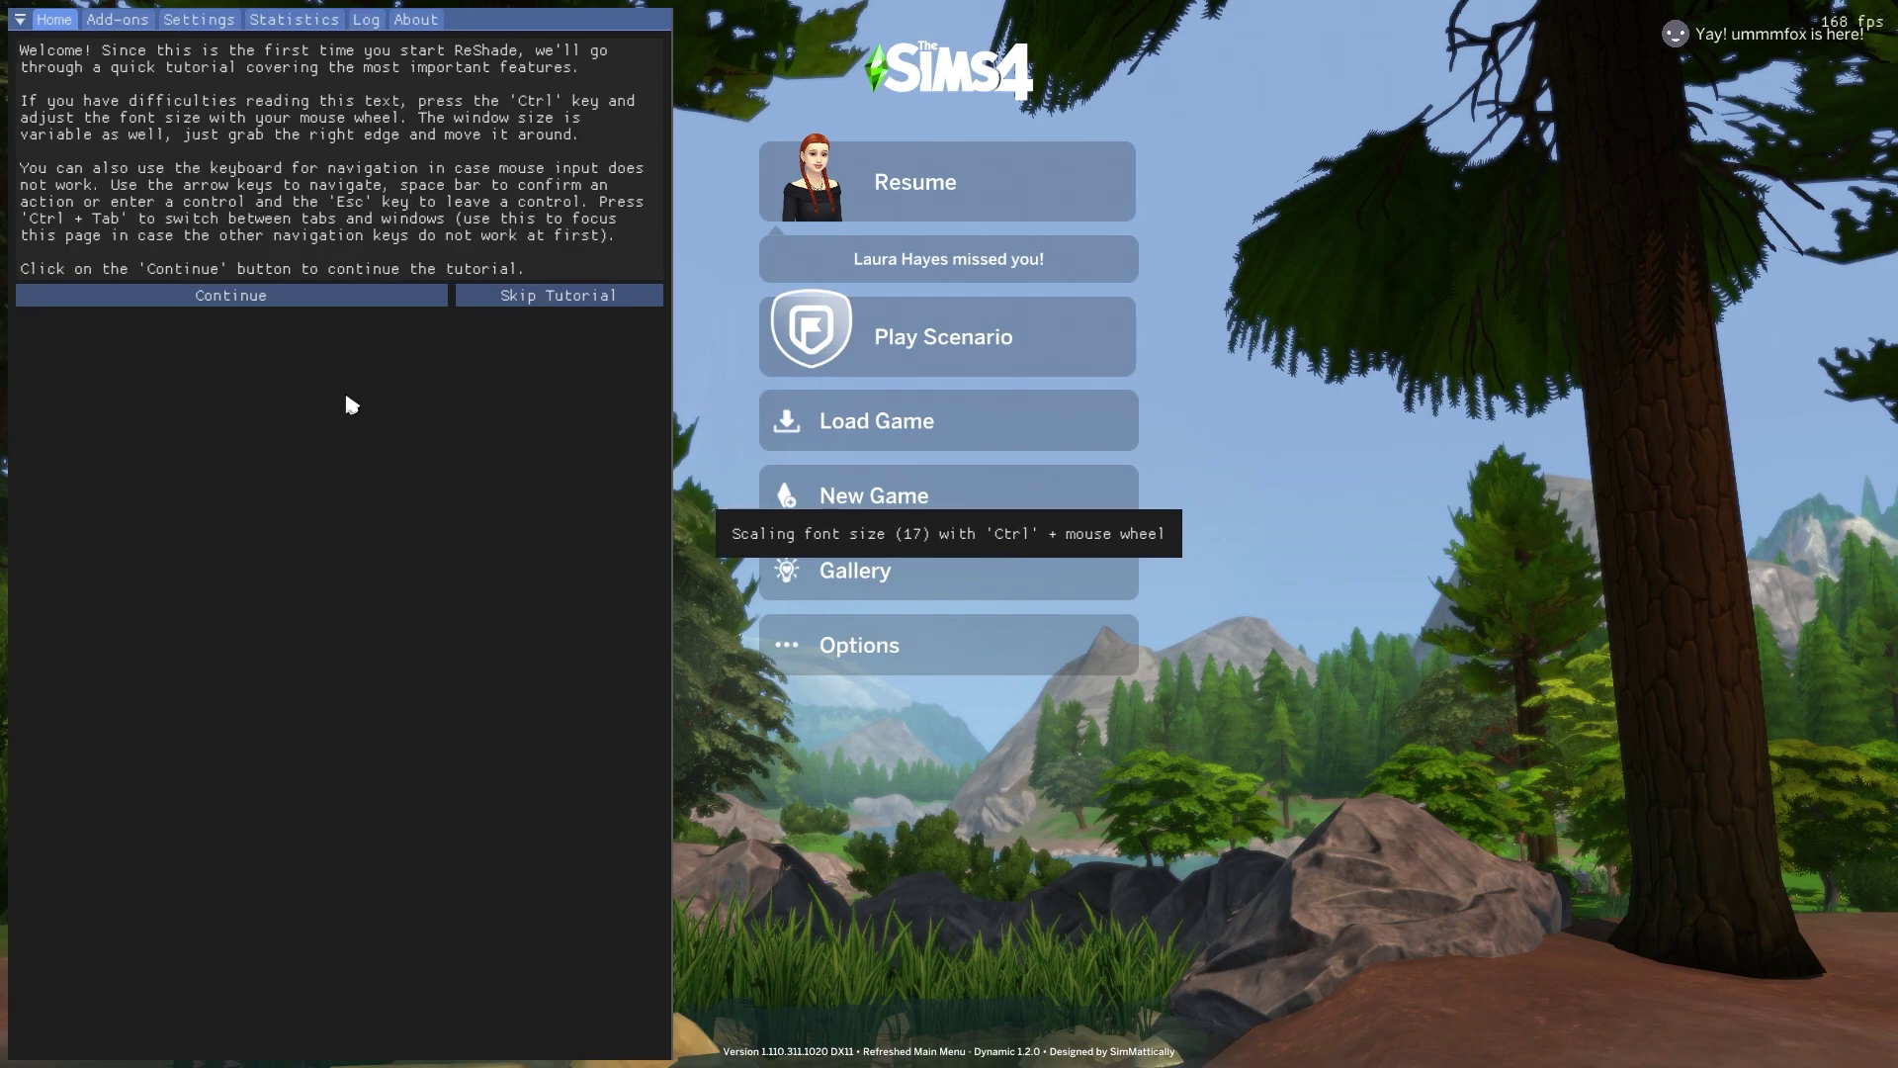
scroll(346, 403, "up", 8, "ctrl")
scroll(340, 409, "up", 1, "ctrl")
scroll(341, 413, "down", 2, "ctrl")
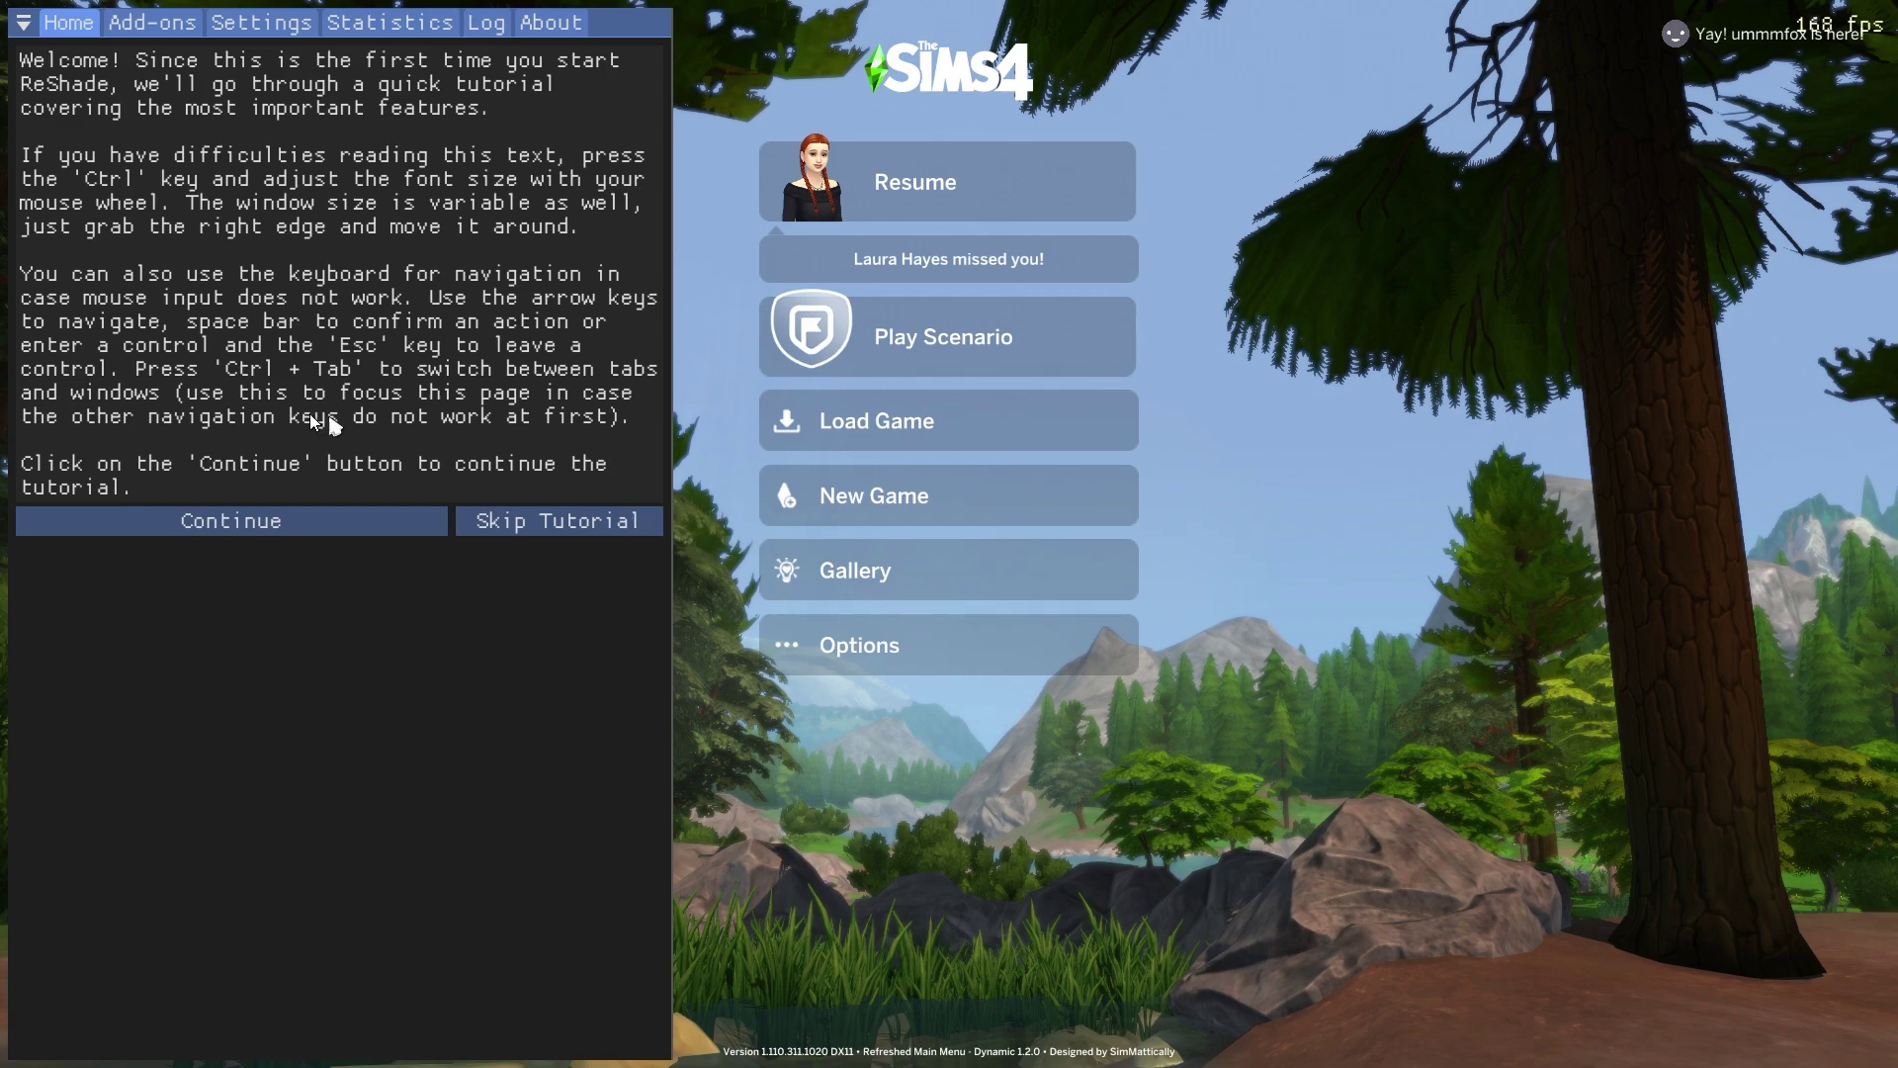
Continue past the welcome tutorial and load the preset aquarium by ellcrze.ini from the reshade-presets folder.
left_click(302, 535)
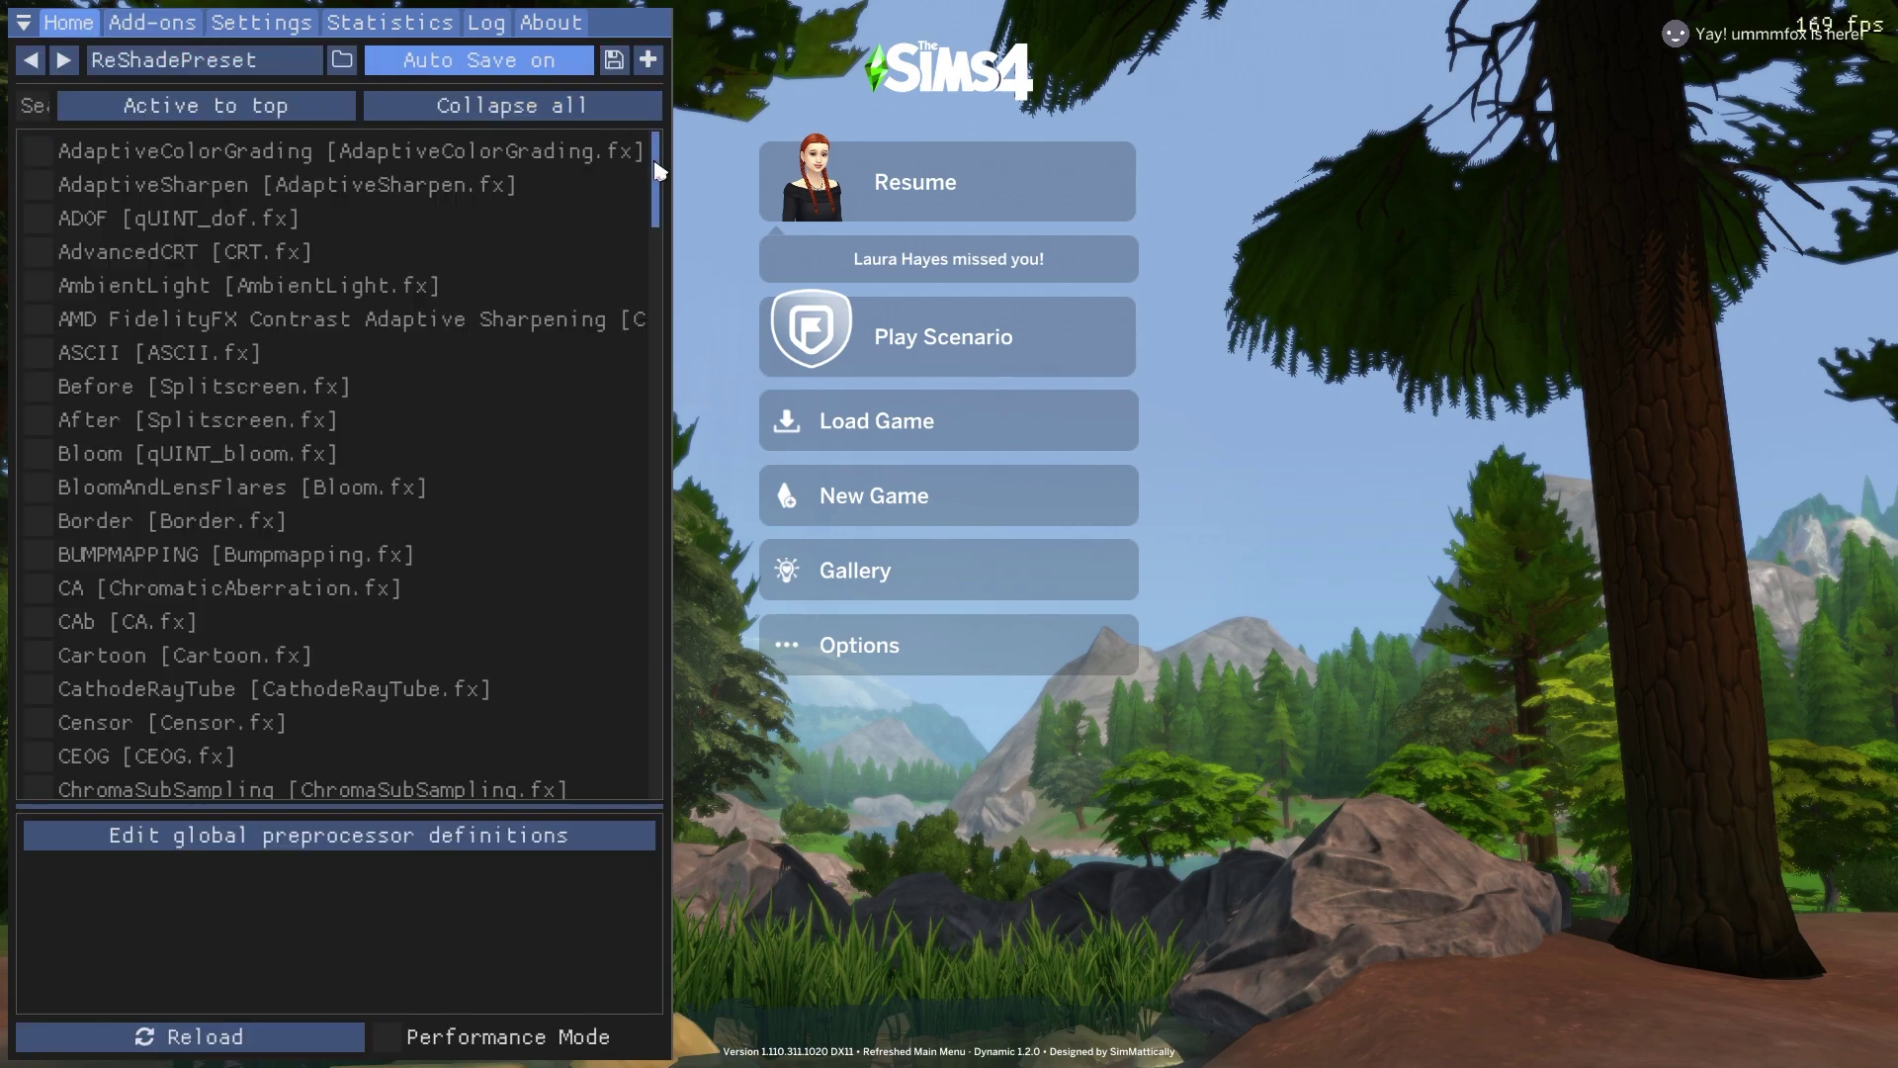
left_click_drag(655, 213, 714, 131)
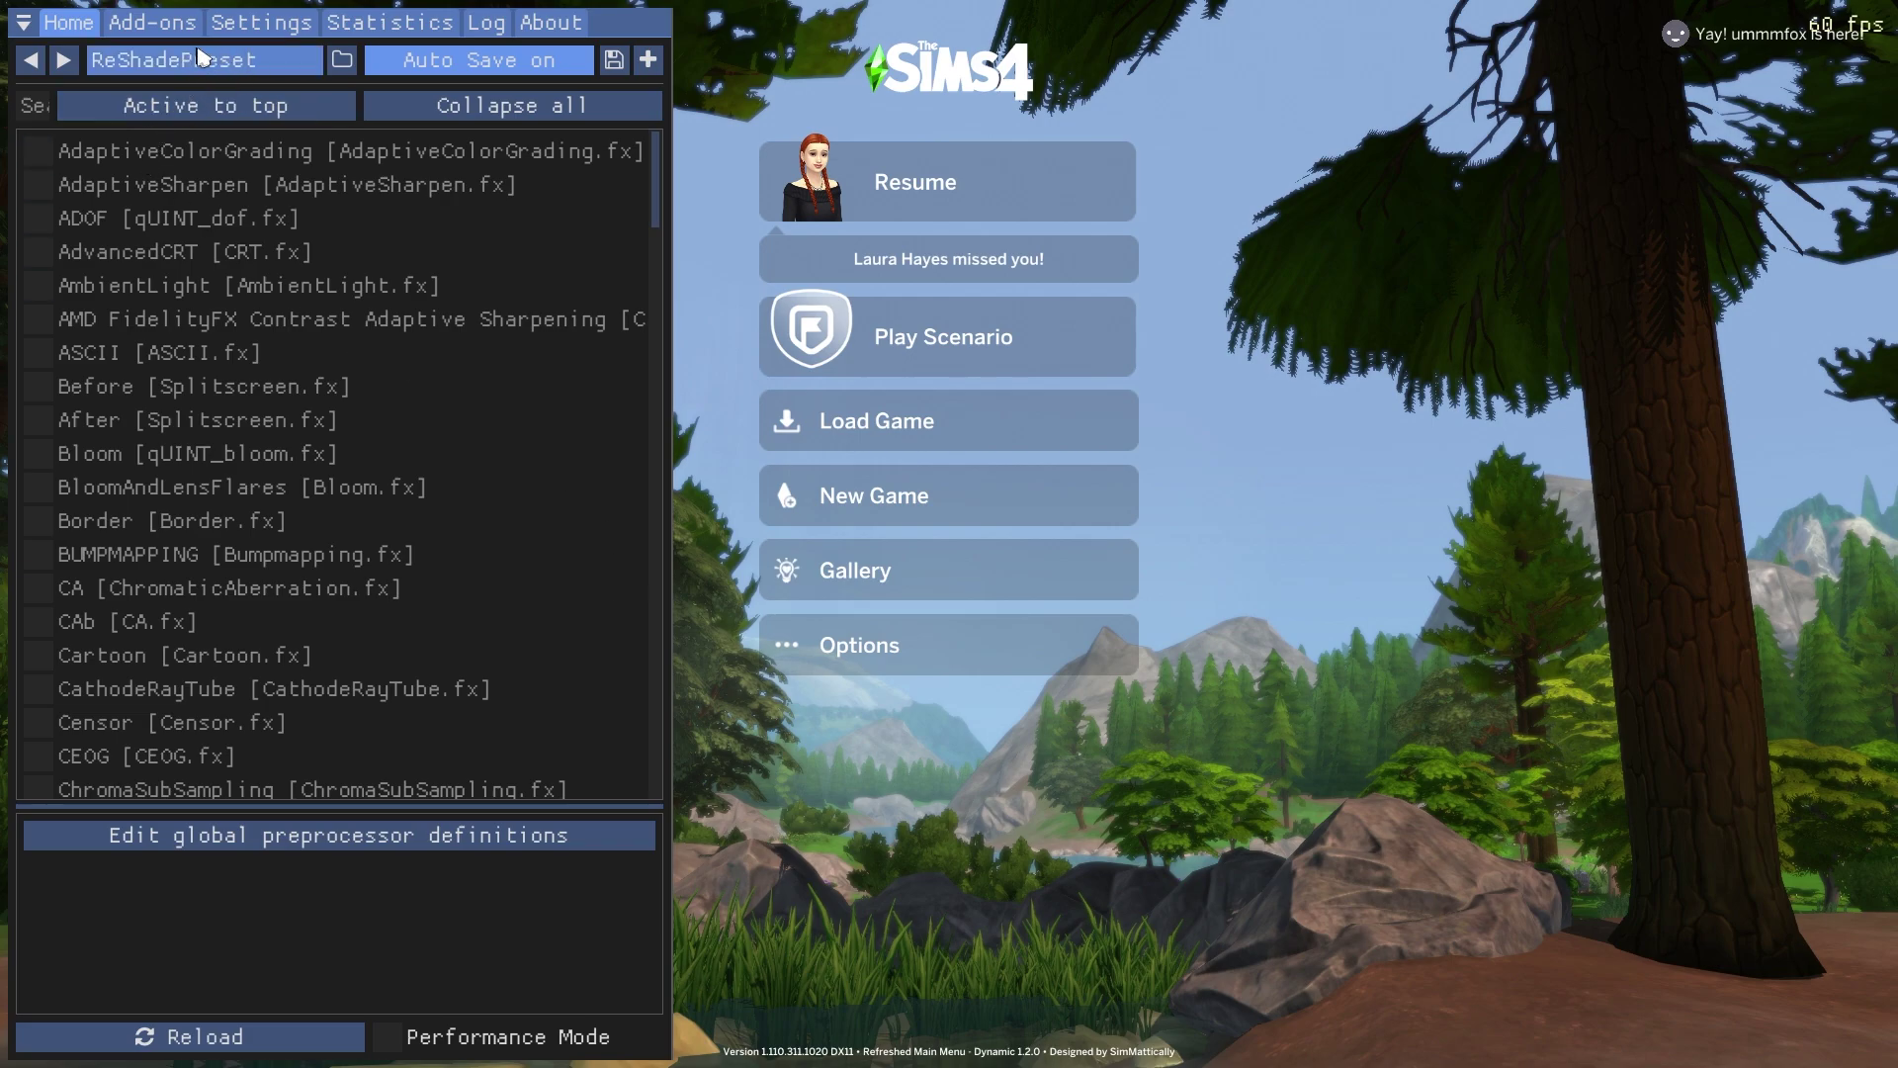
left_click(276, 65)
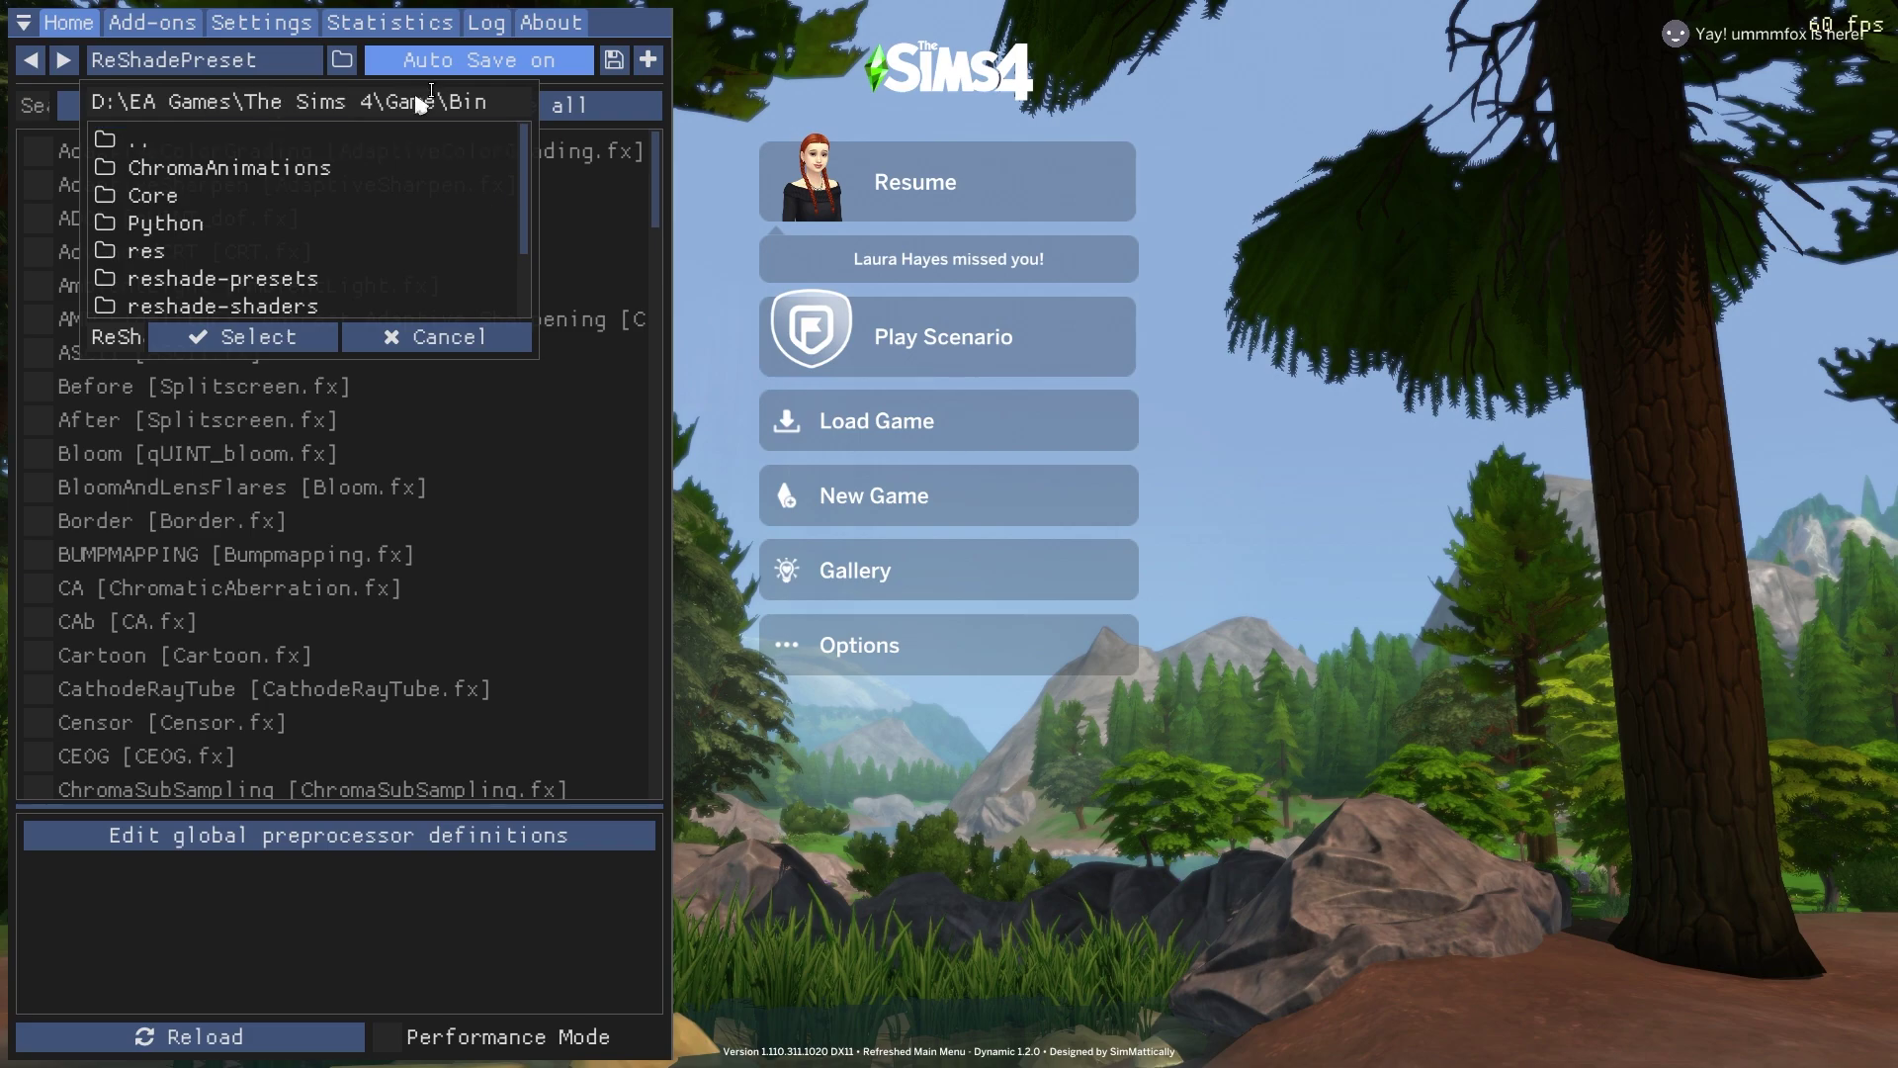
left_click(244, 287)
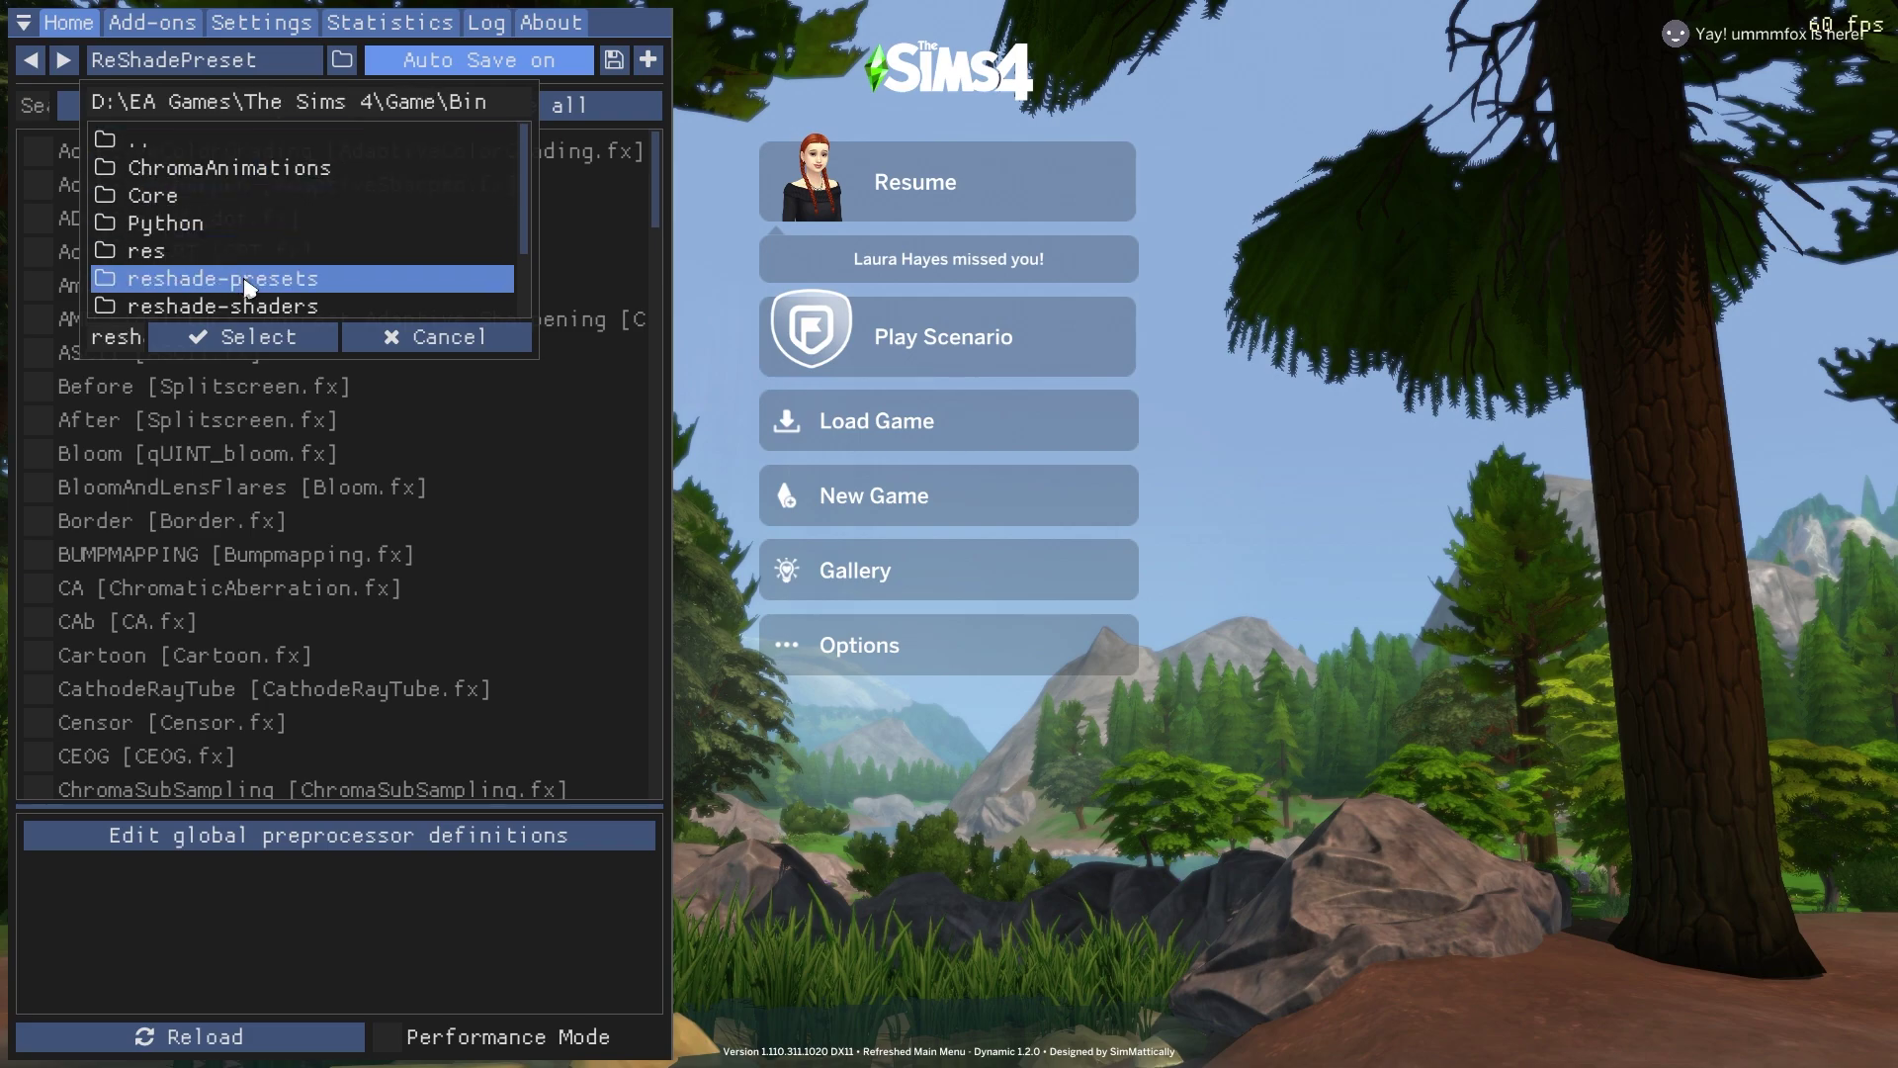
left_click(248, 339)
left_click(222, 69)
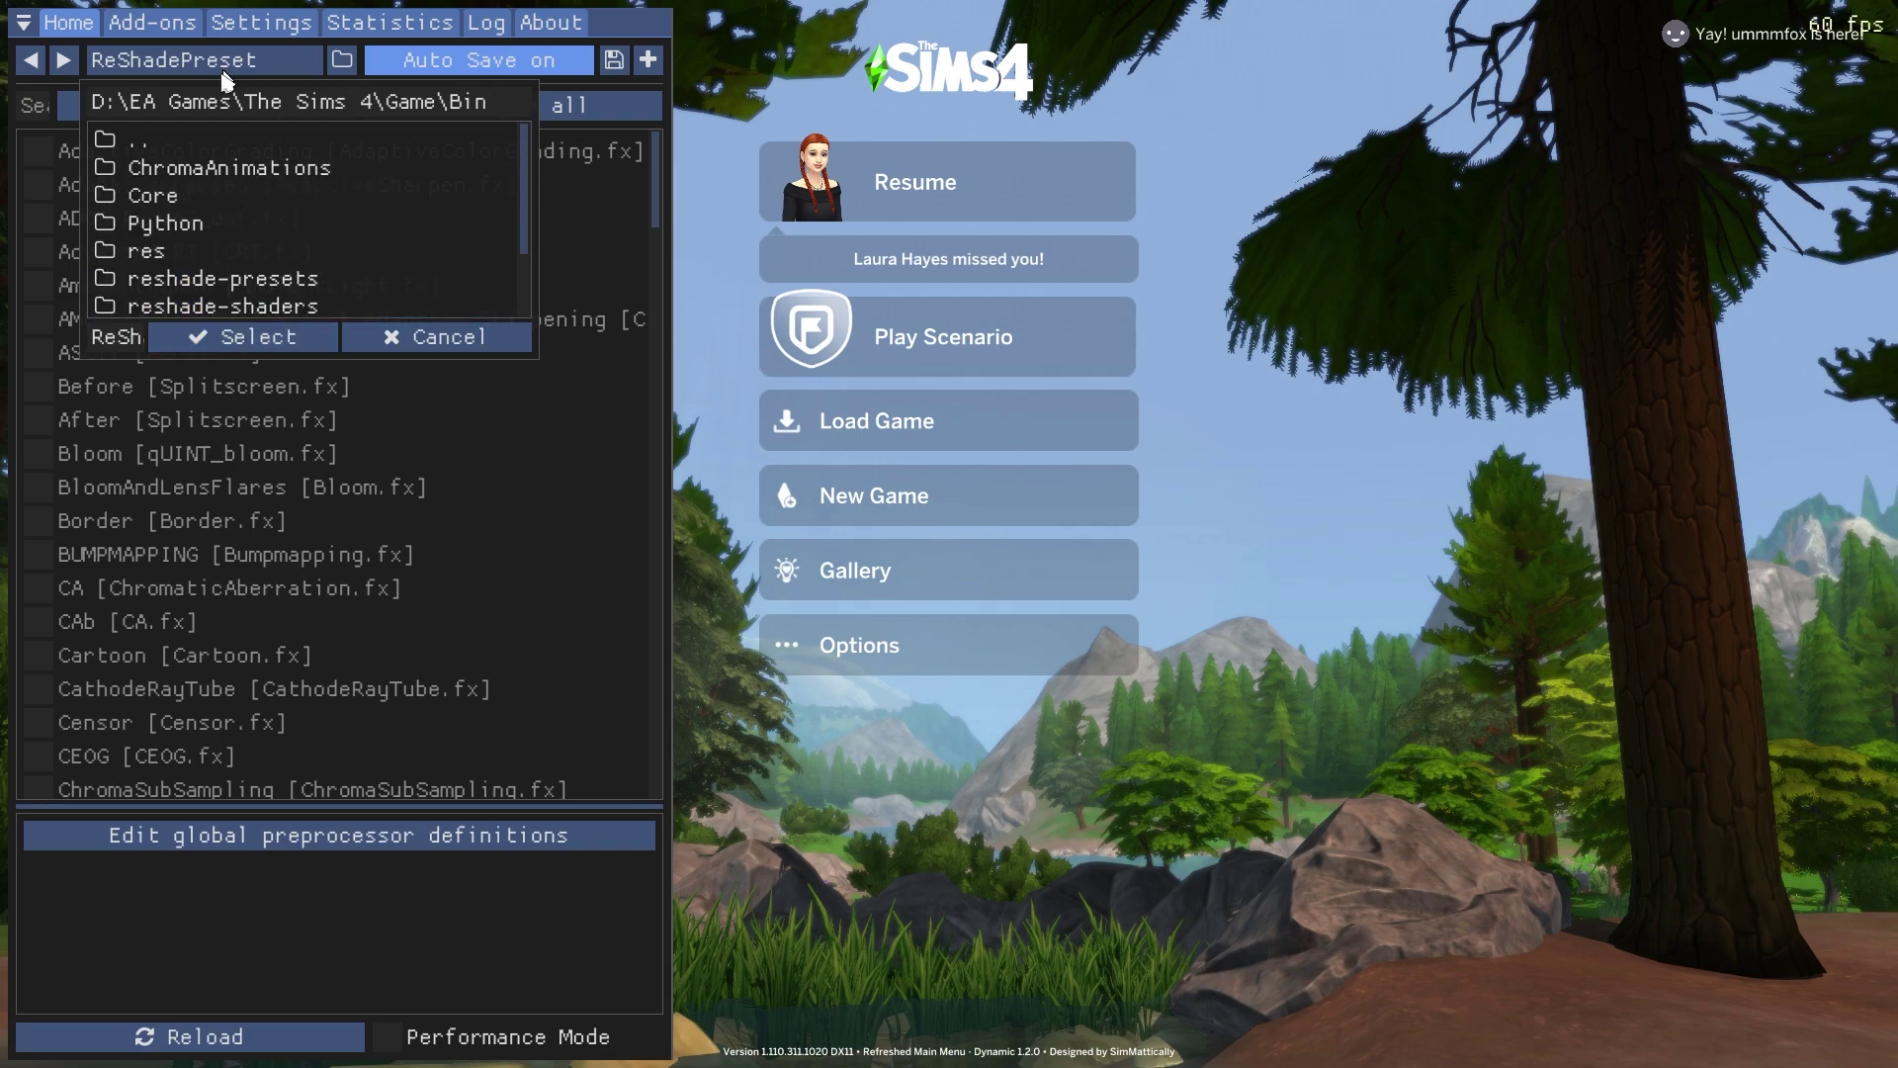
double_click(227, 281)
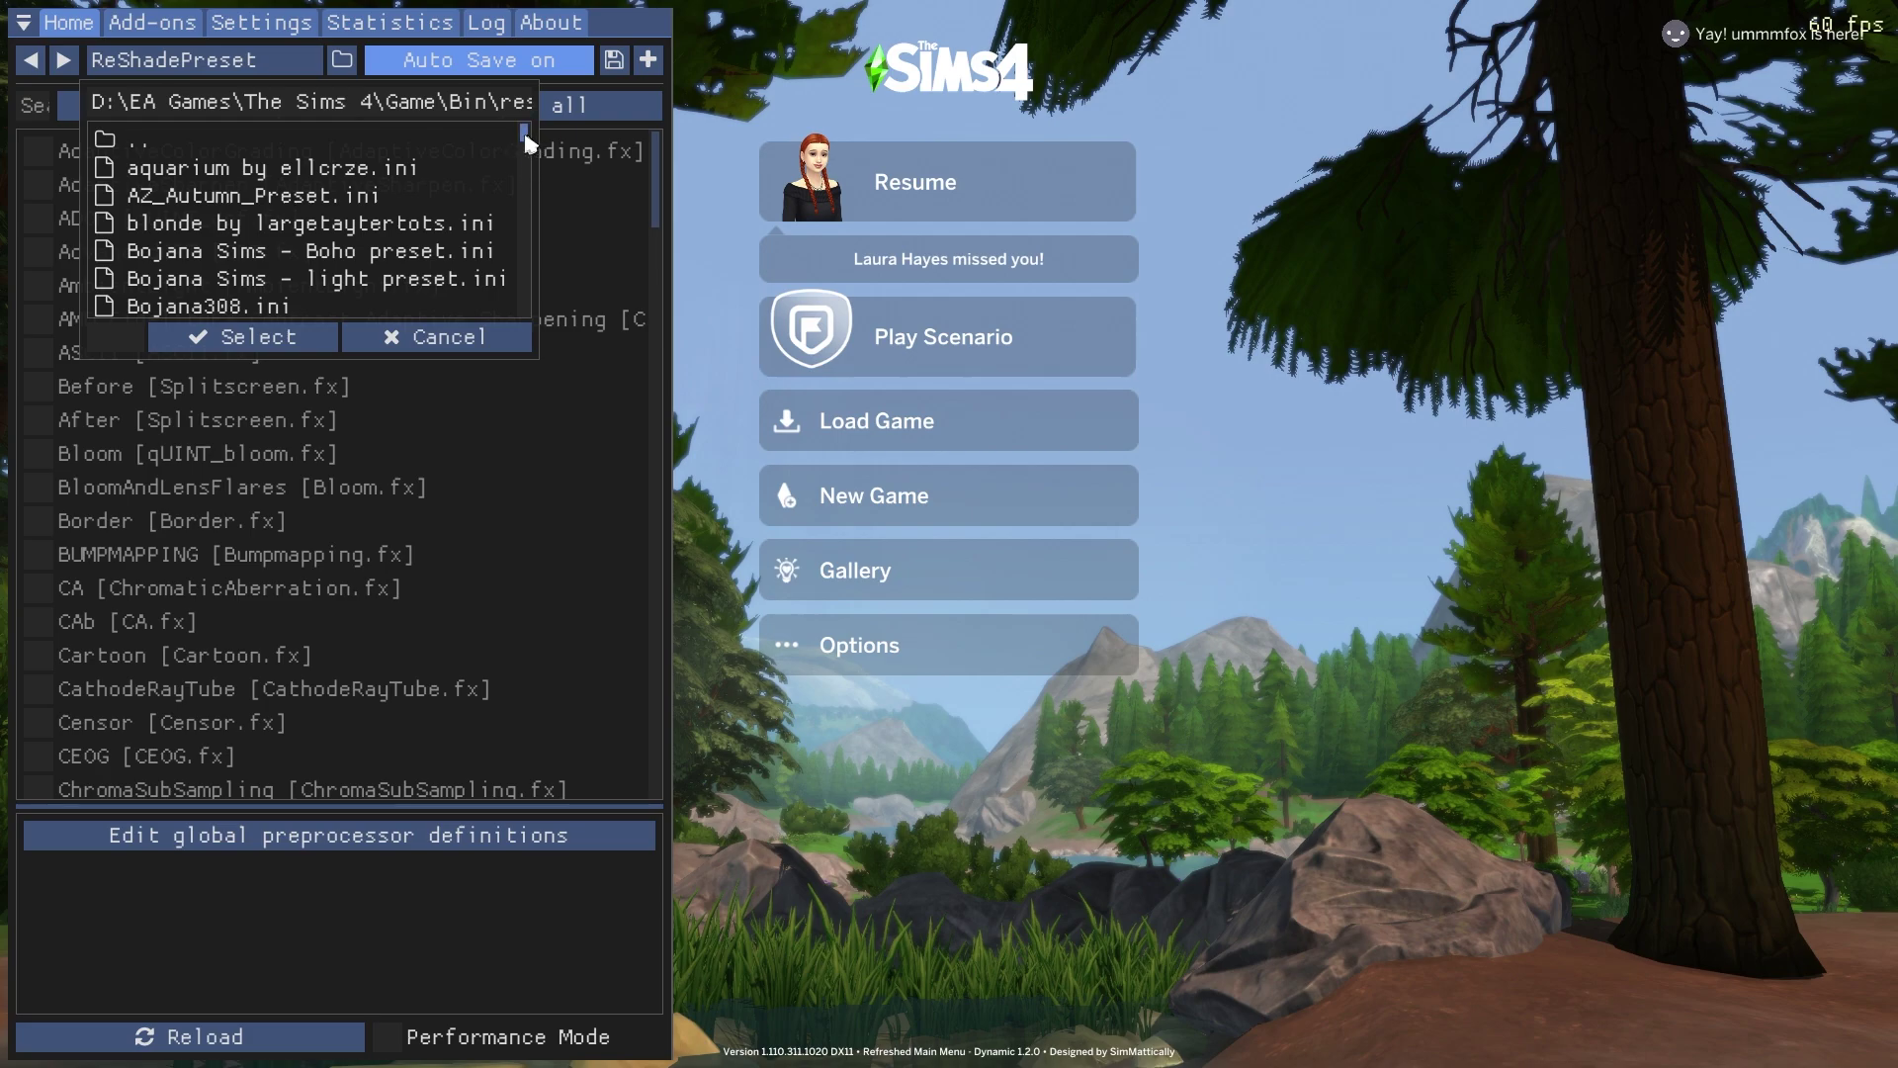
mouse_move(523, 140)
left_mouse_down()
mouse_move(540, 313)
mouse_move(534, 127)
left_mouse_up()
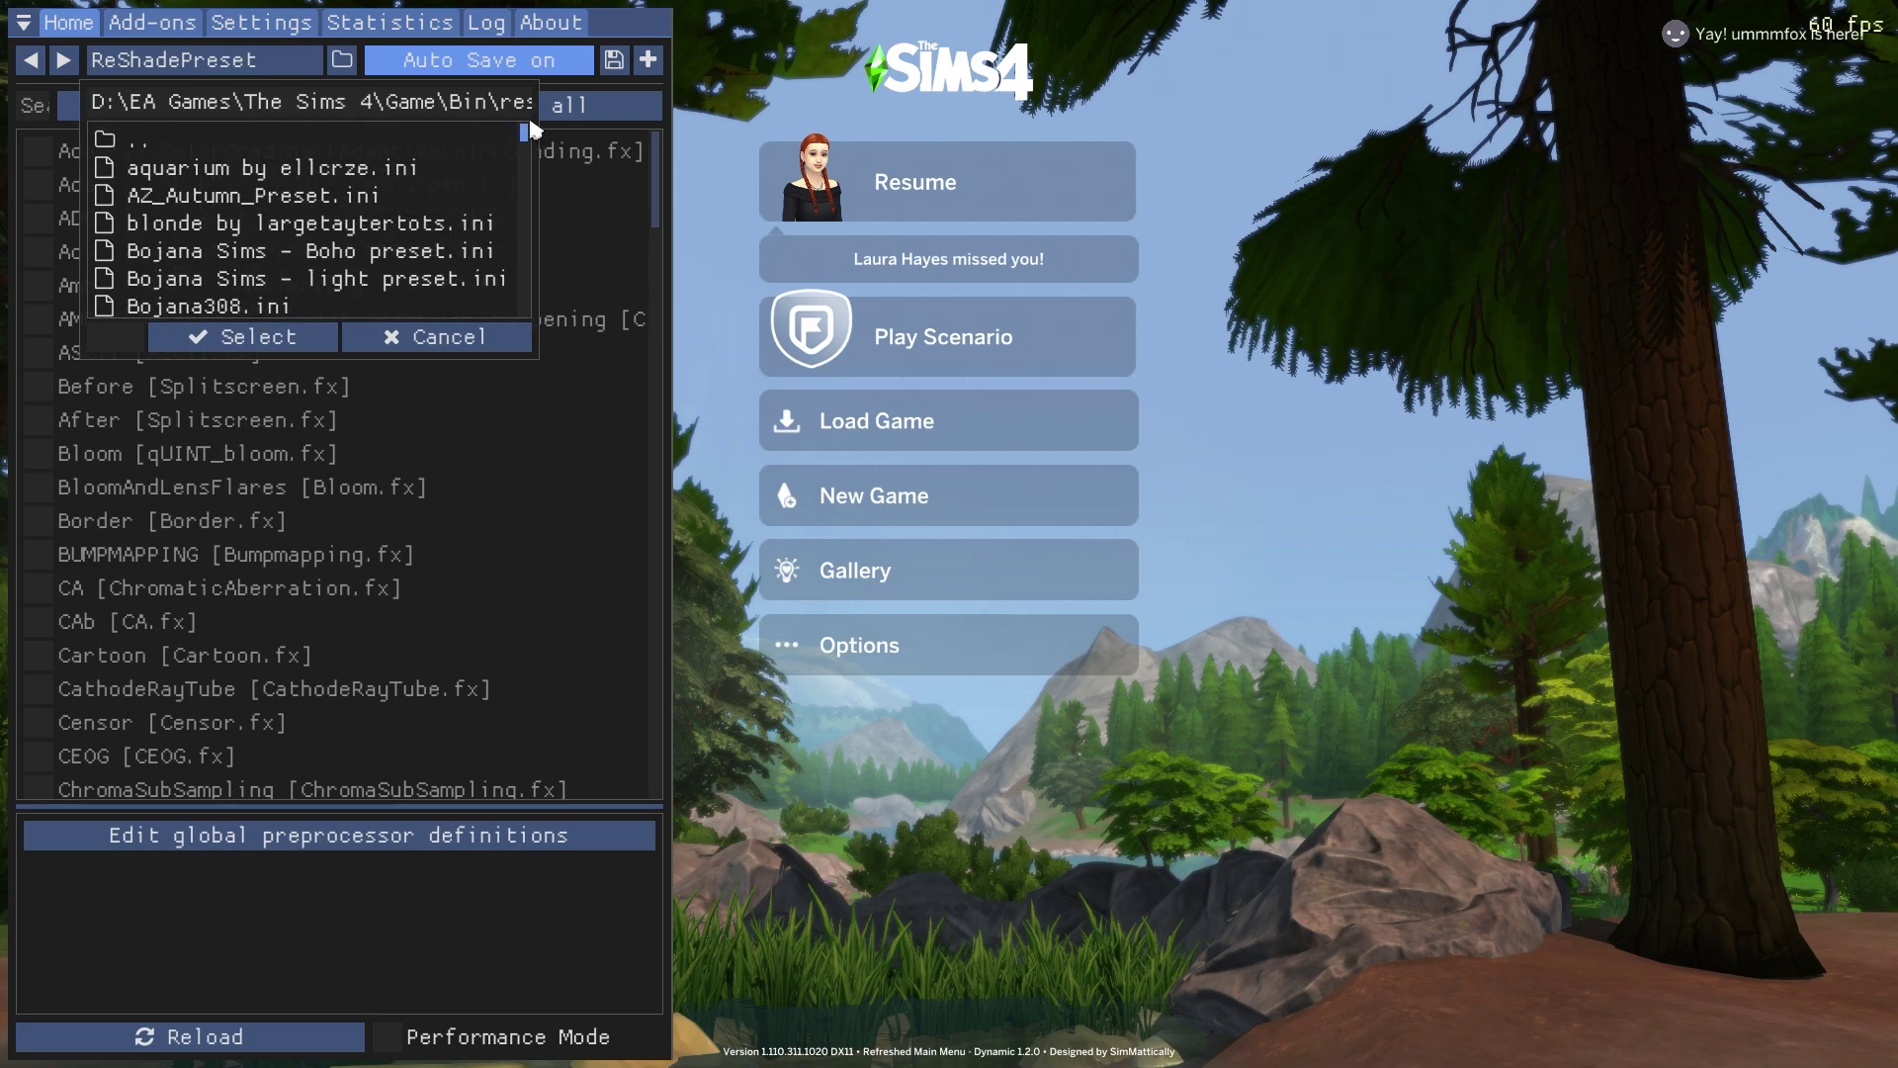
left_click(321, 173)
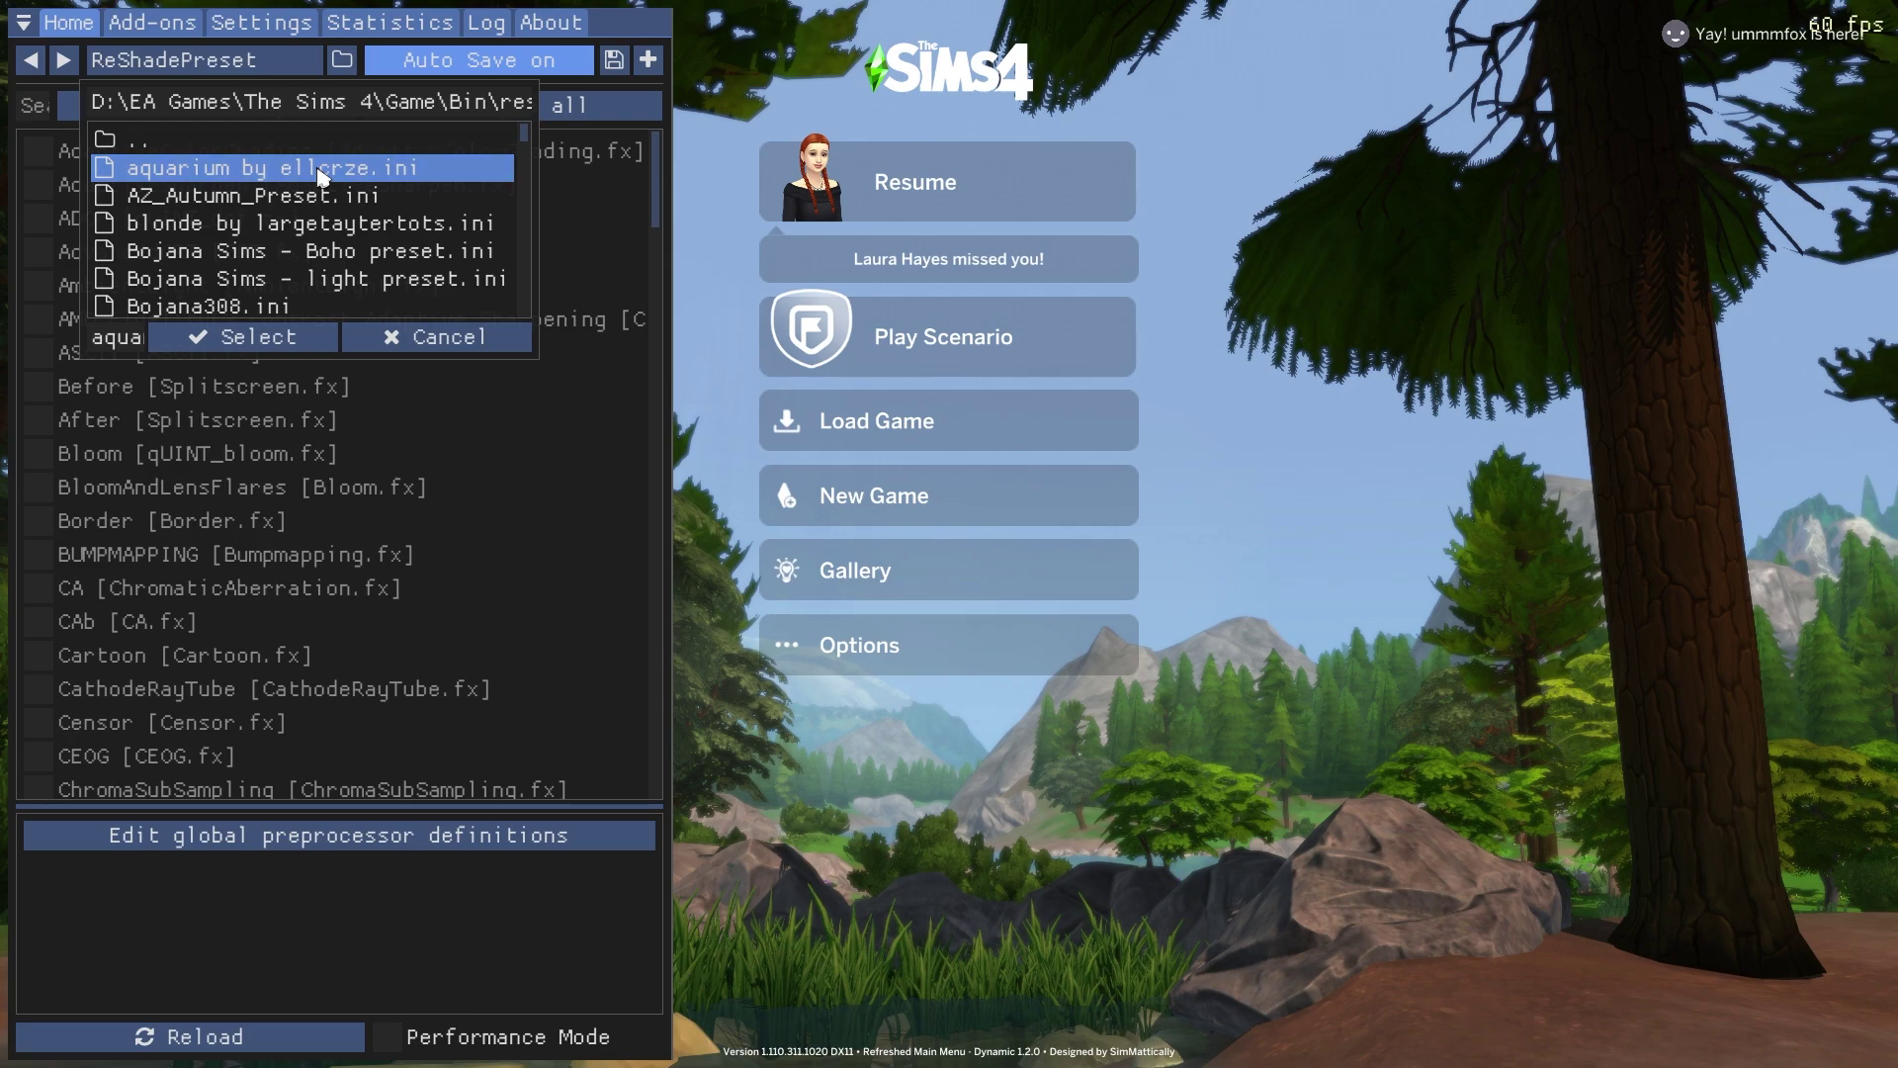
left_click(247, 338)
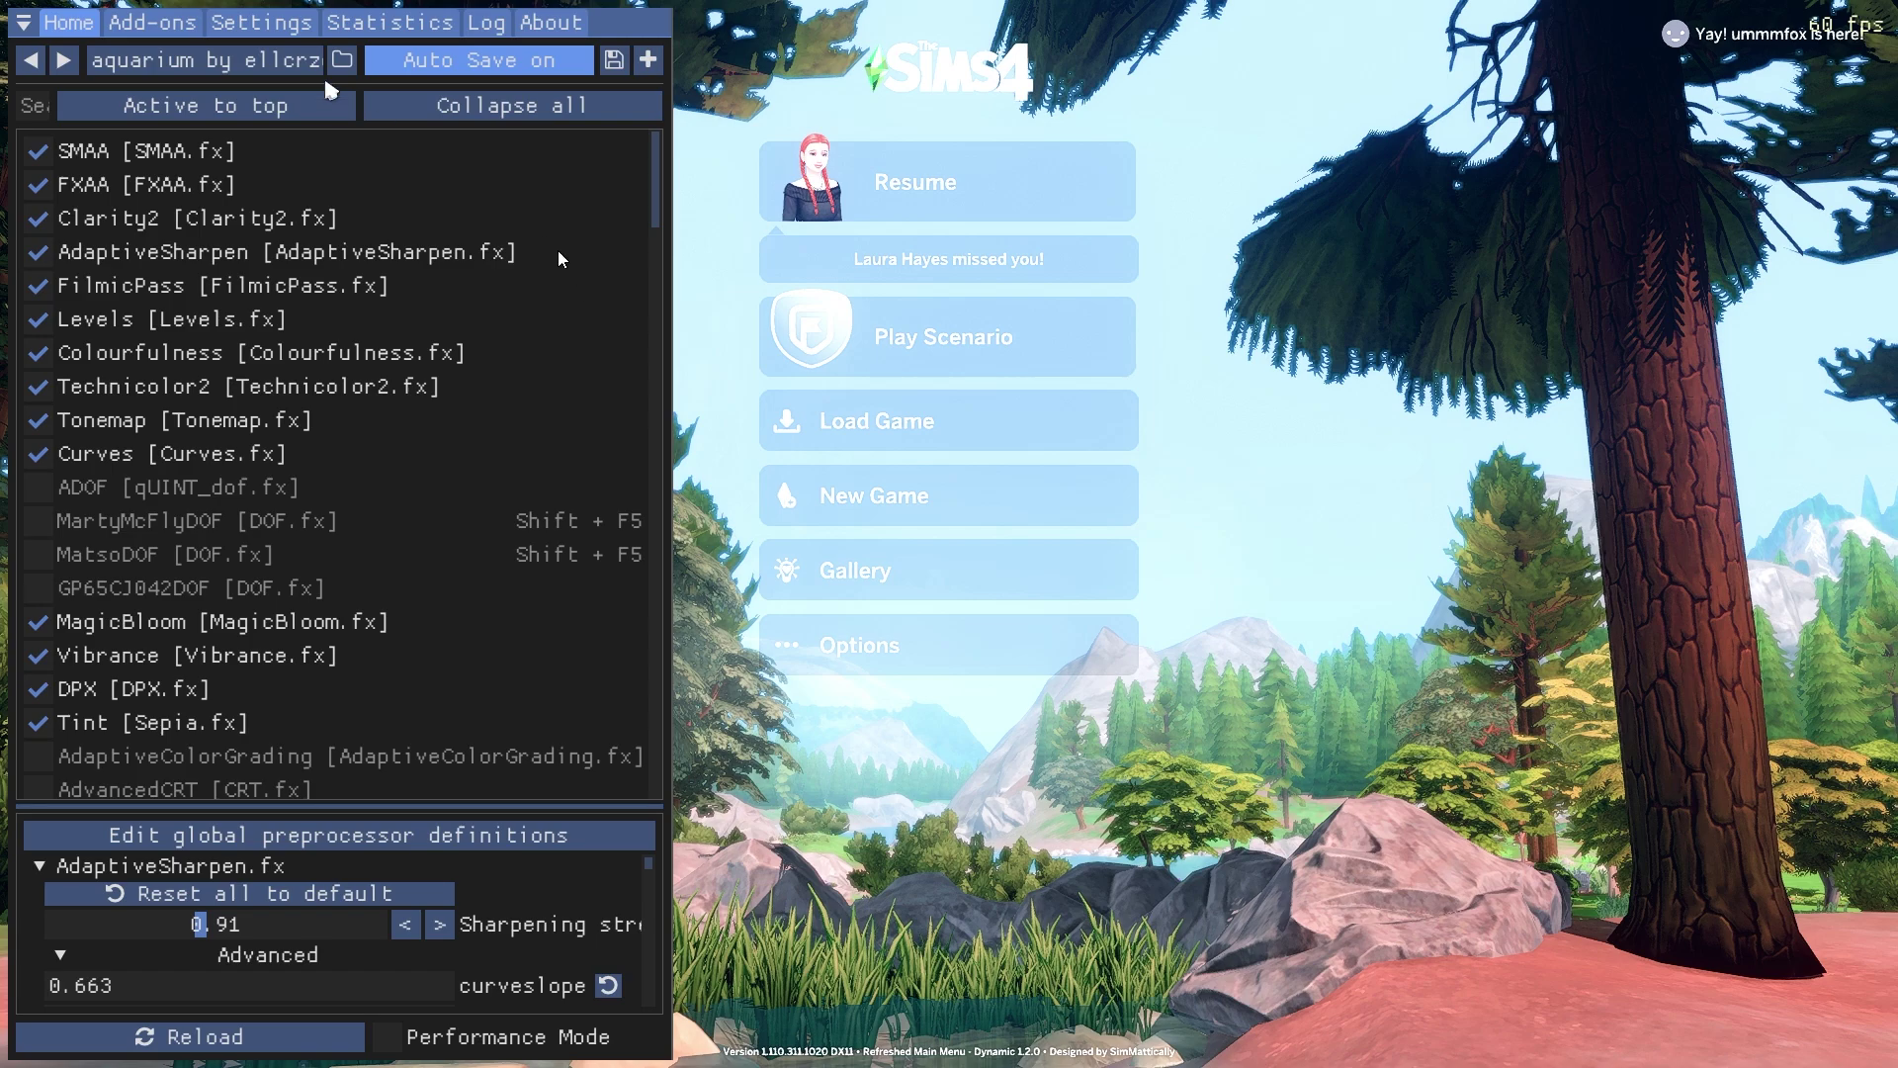
Open the overlay's settings, then hide and show the overlay again to test its current shortcut.
left_click(265, 28)
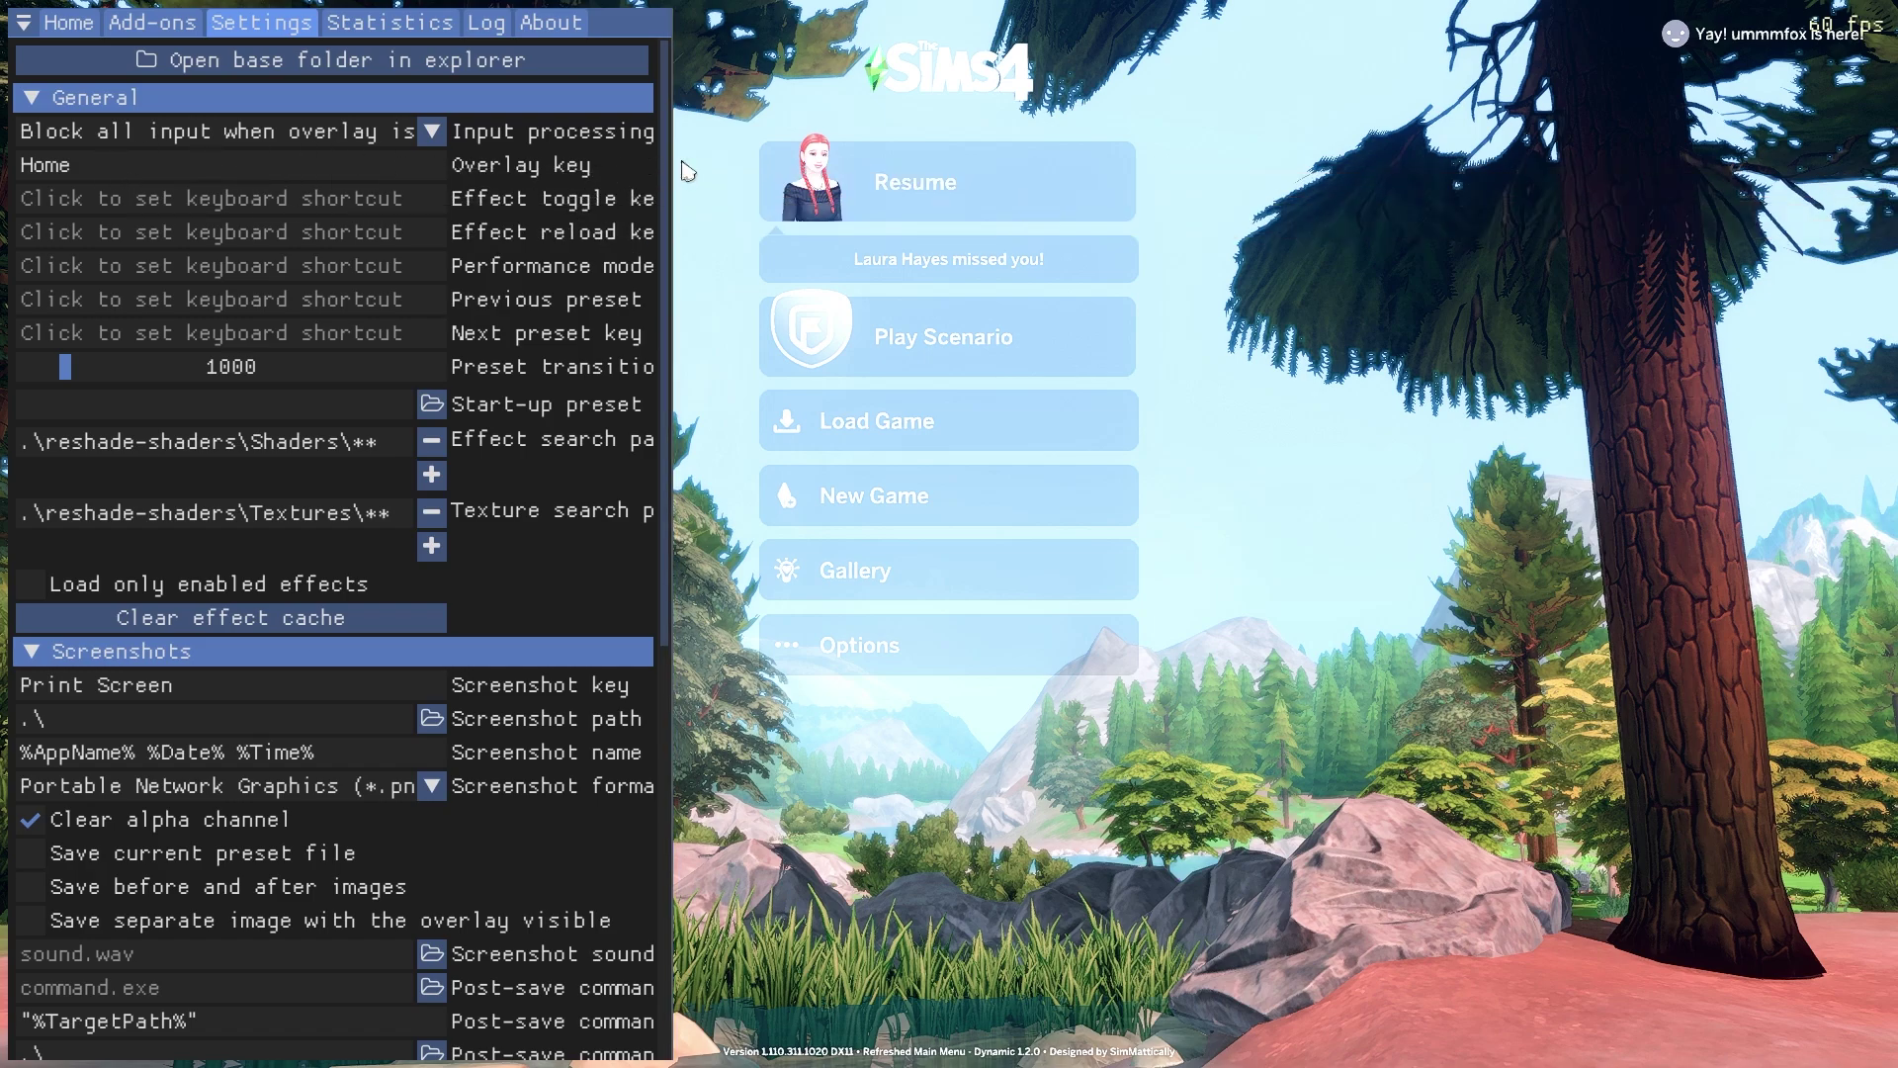
key("Home")
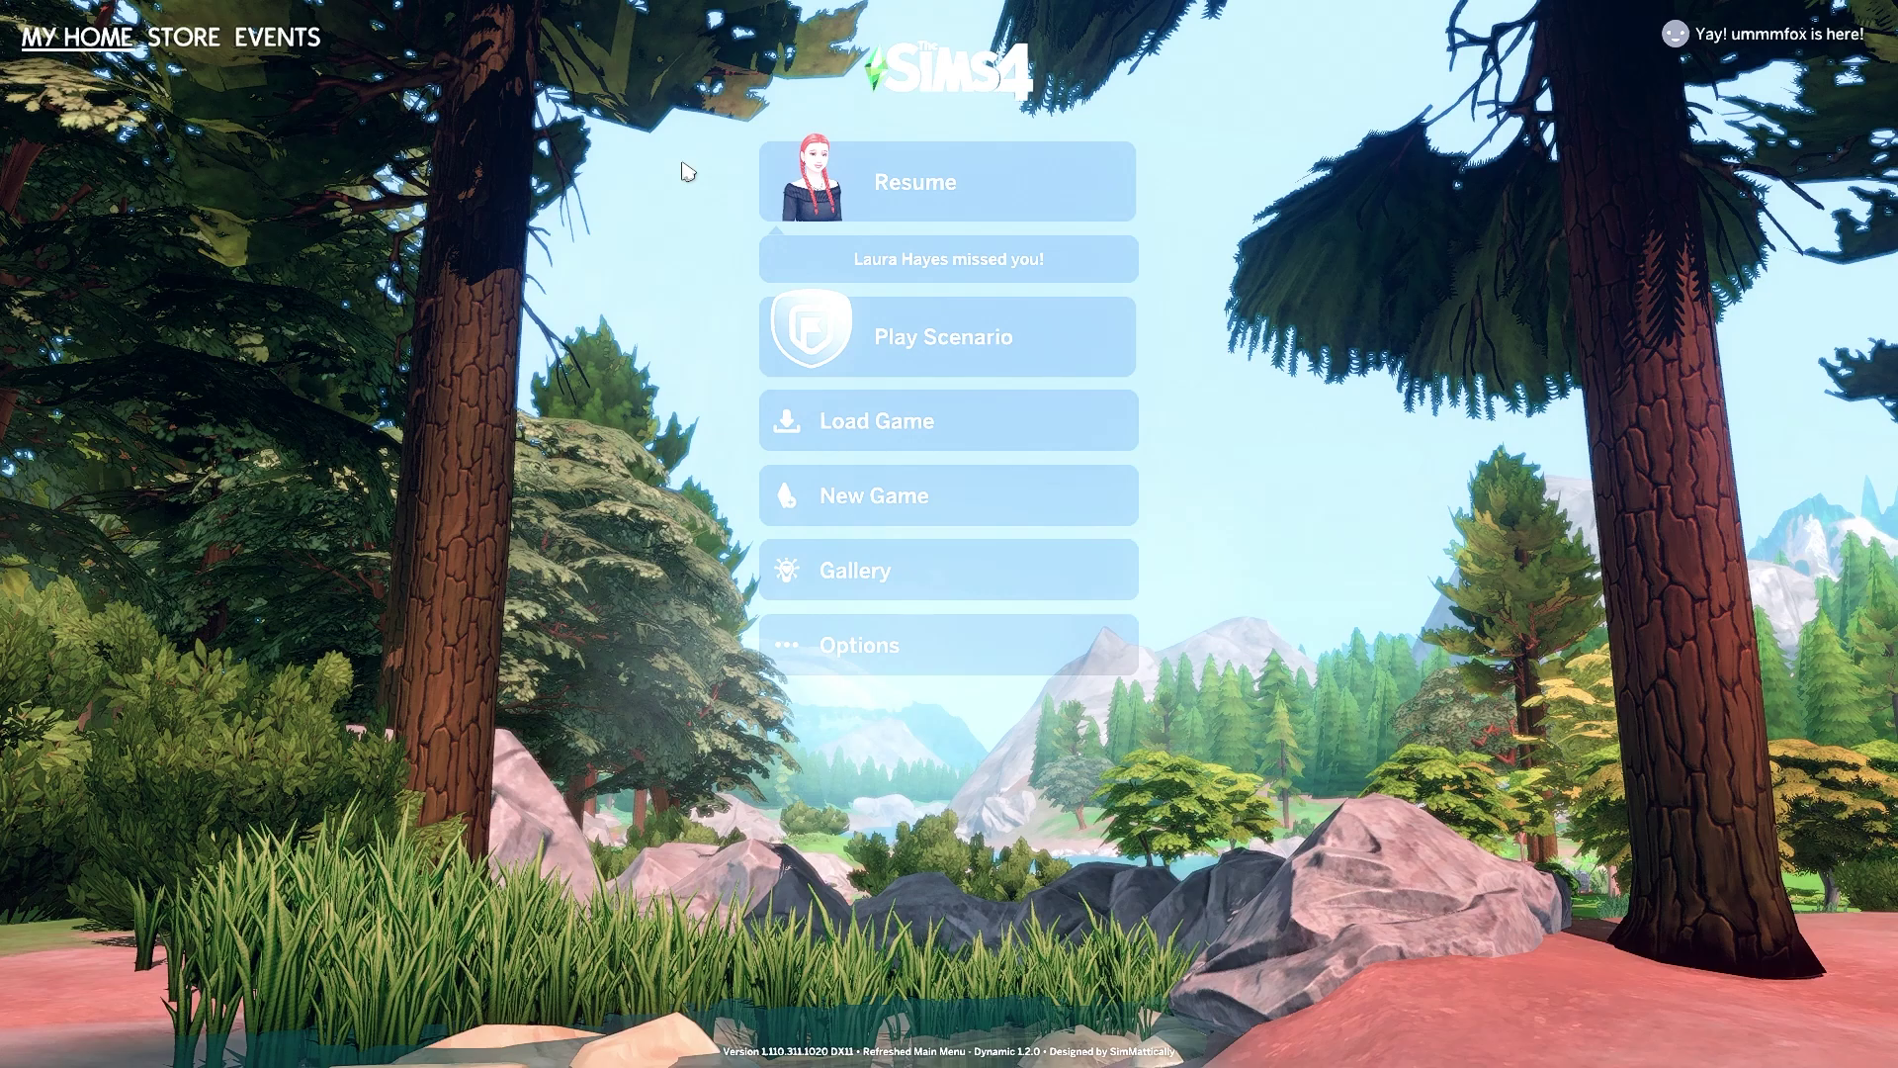
key("Home")
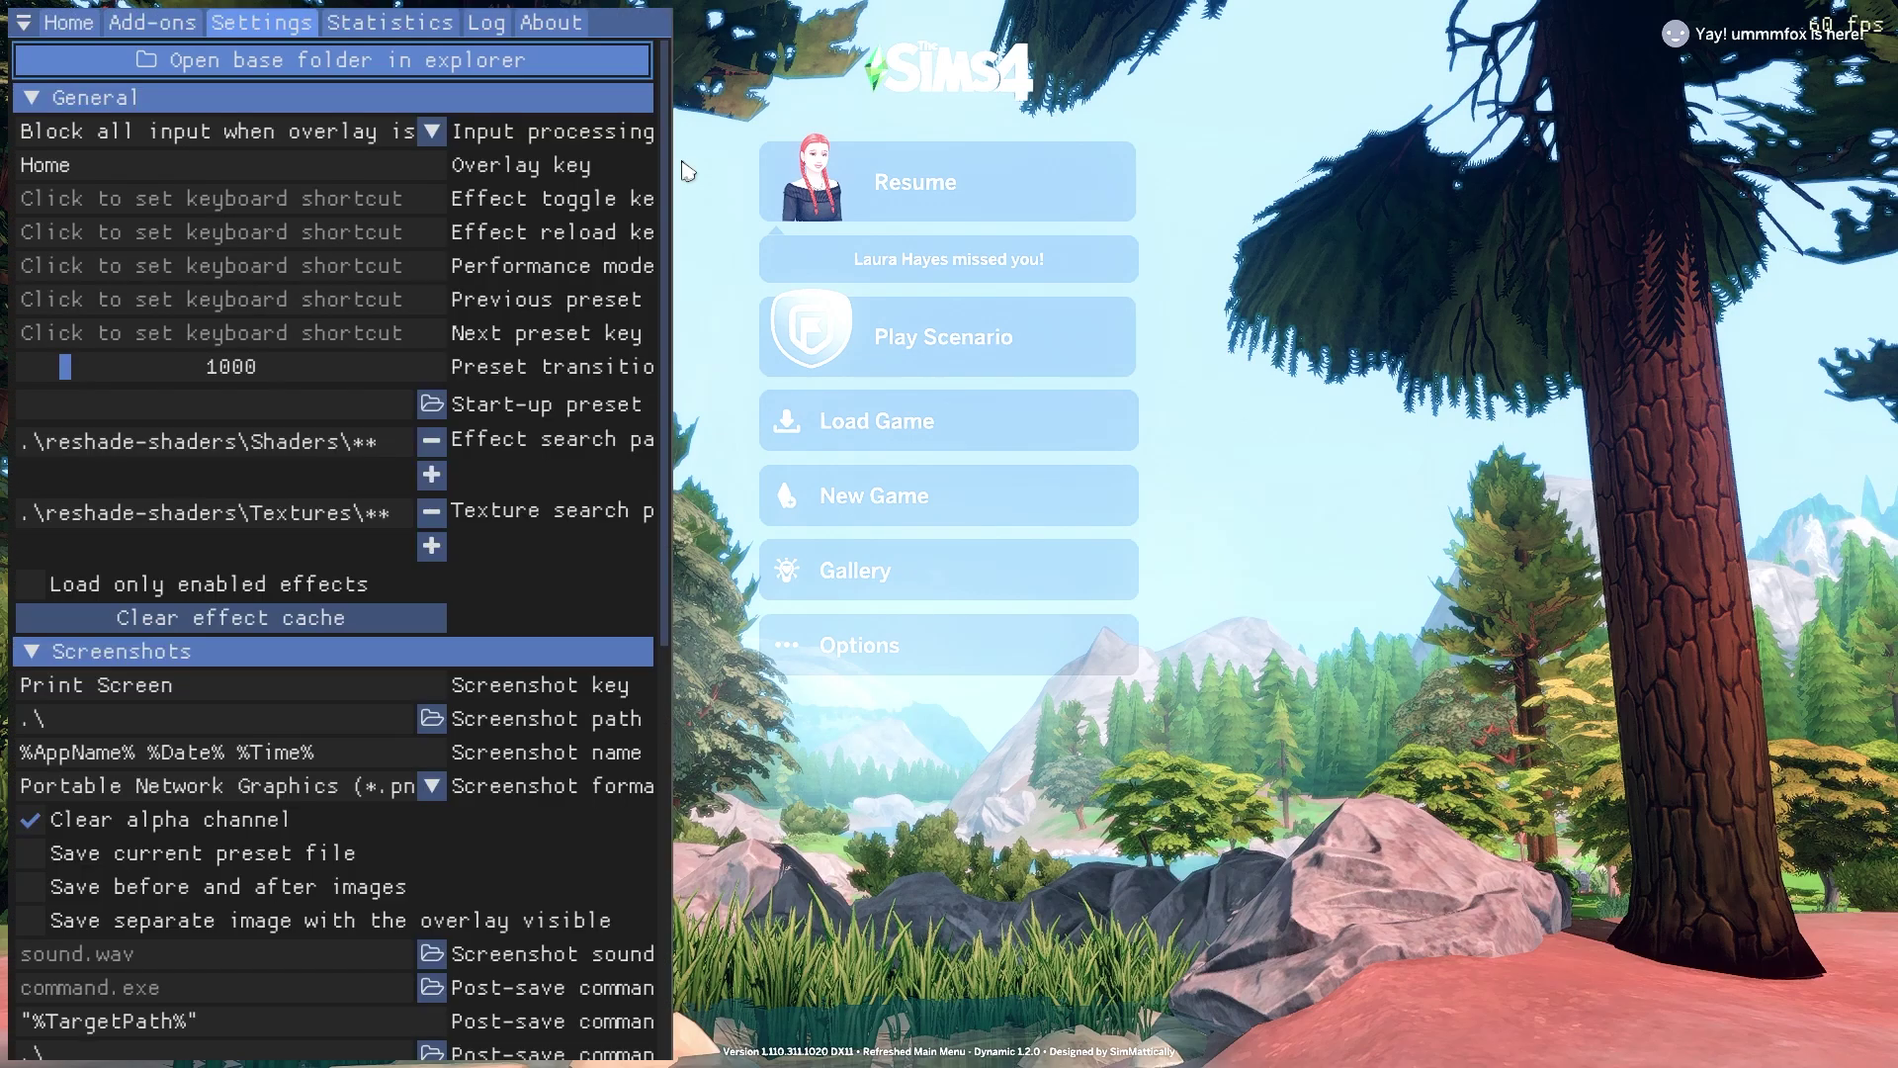
Try Shift + P as the overlay key, then set the overlay key back to Home.
left_click(109, 168)
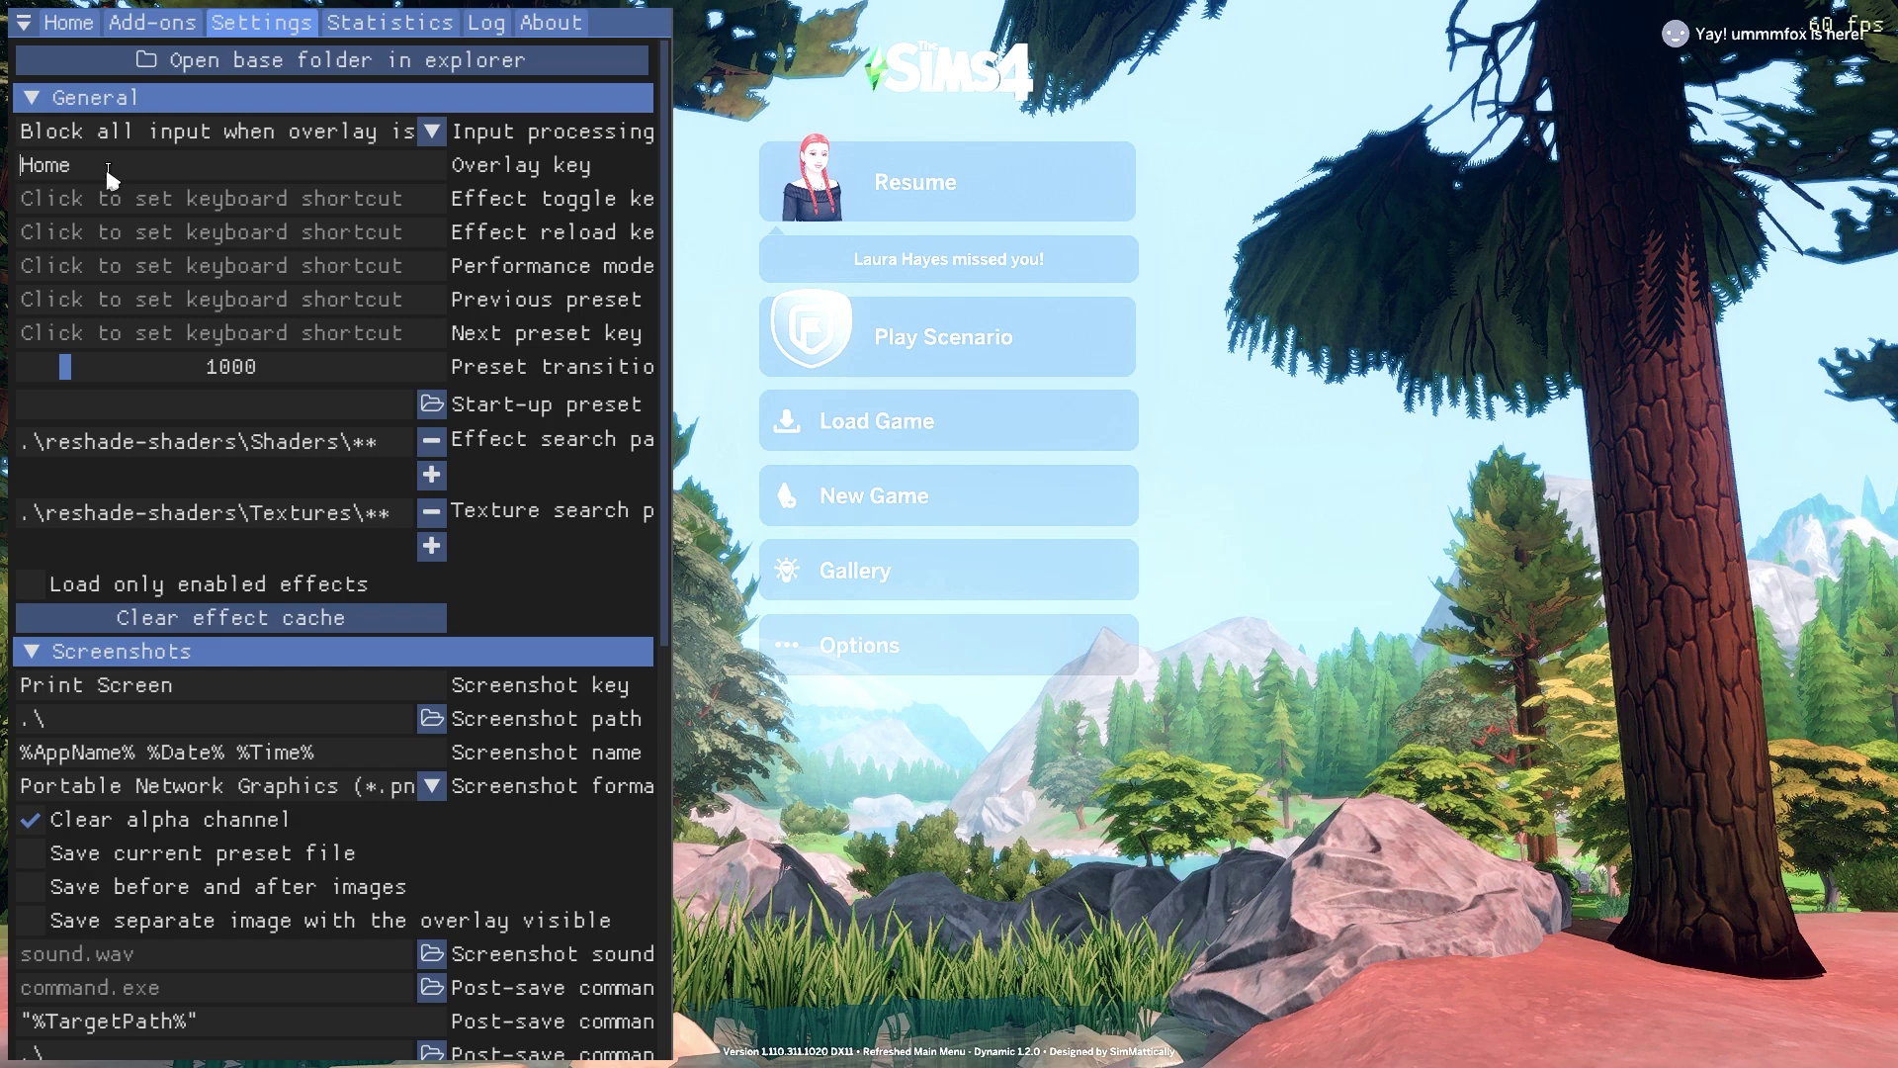
left_click(102, 173)
key("BackSpace")
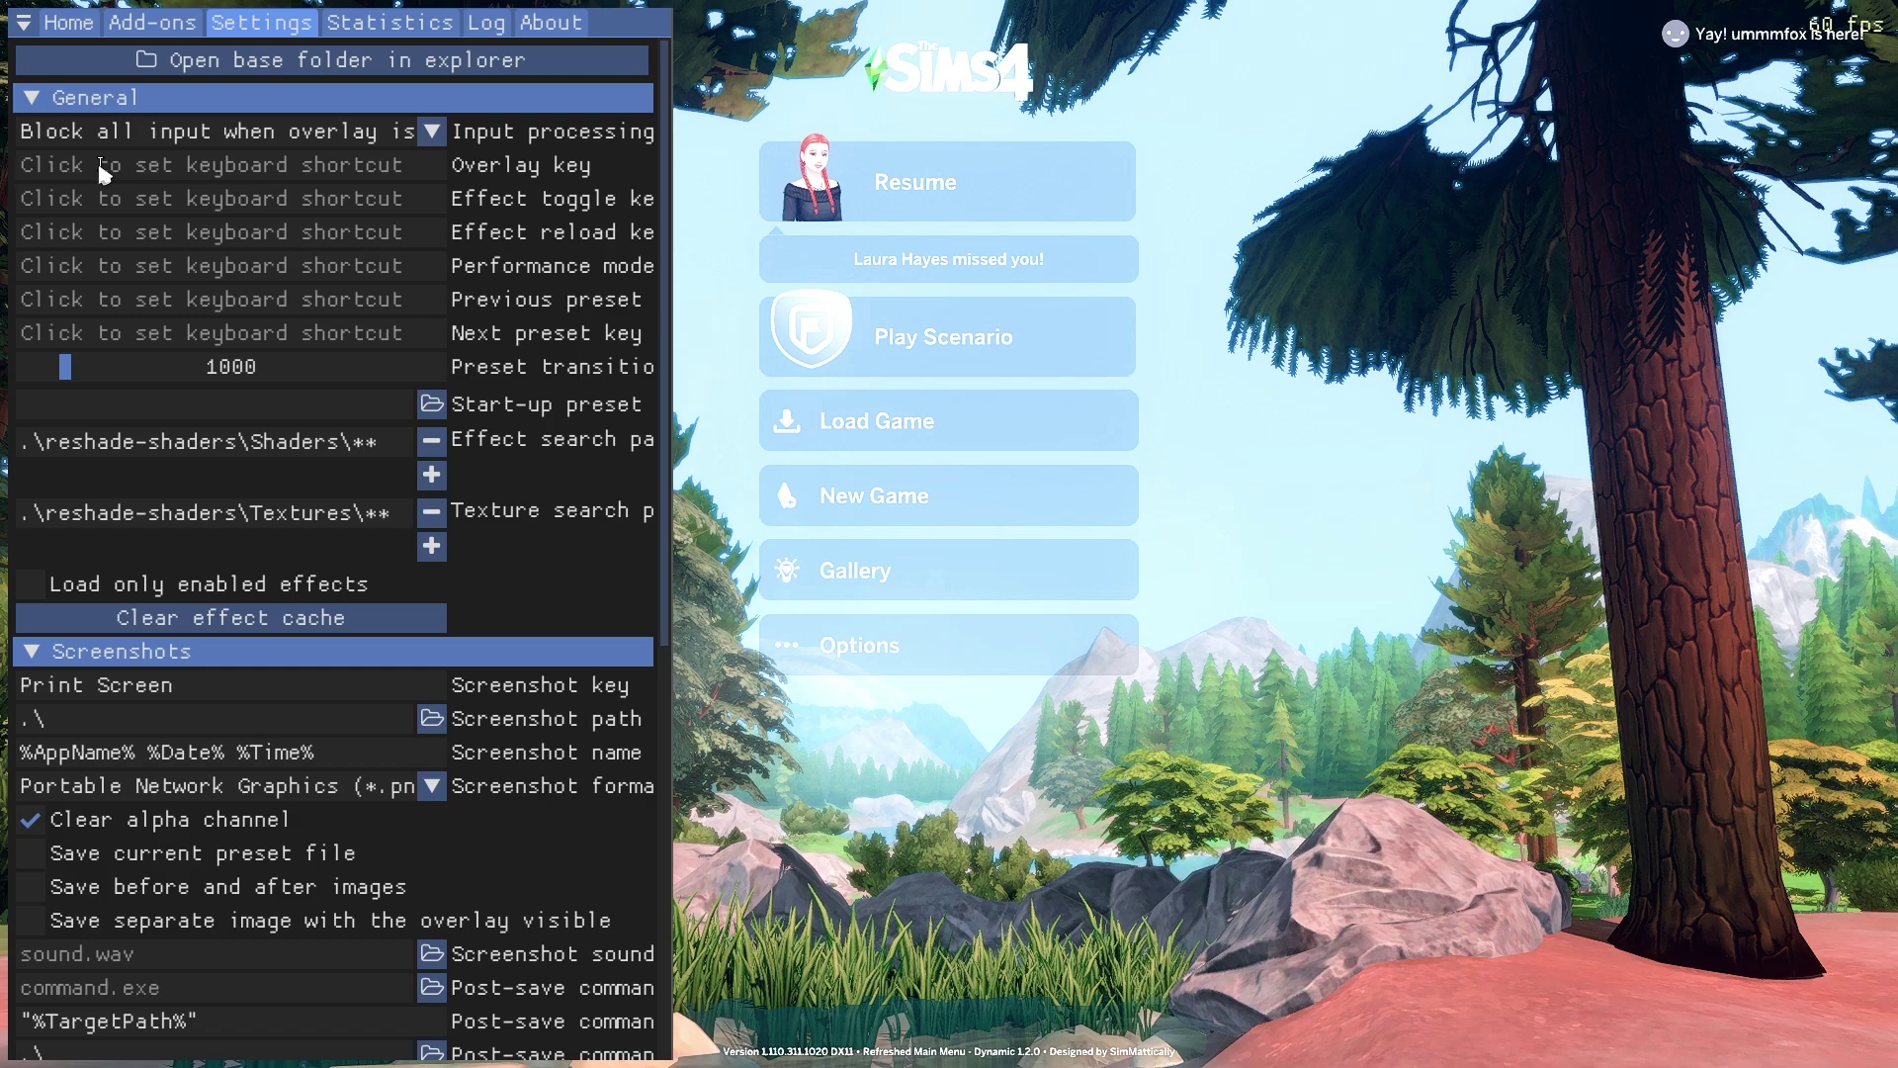
key("shift+p")
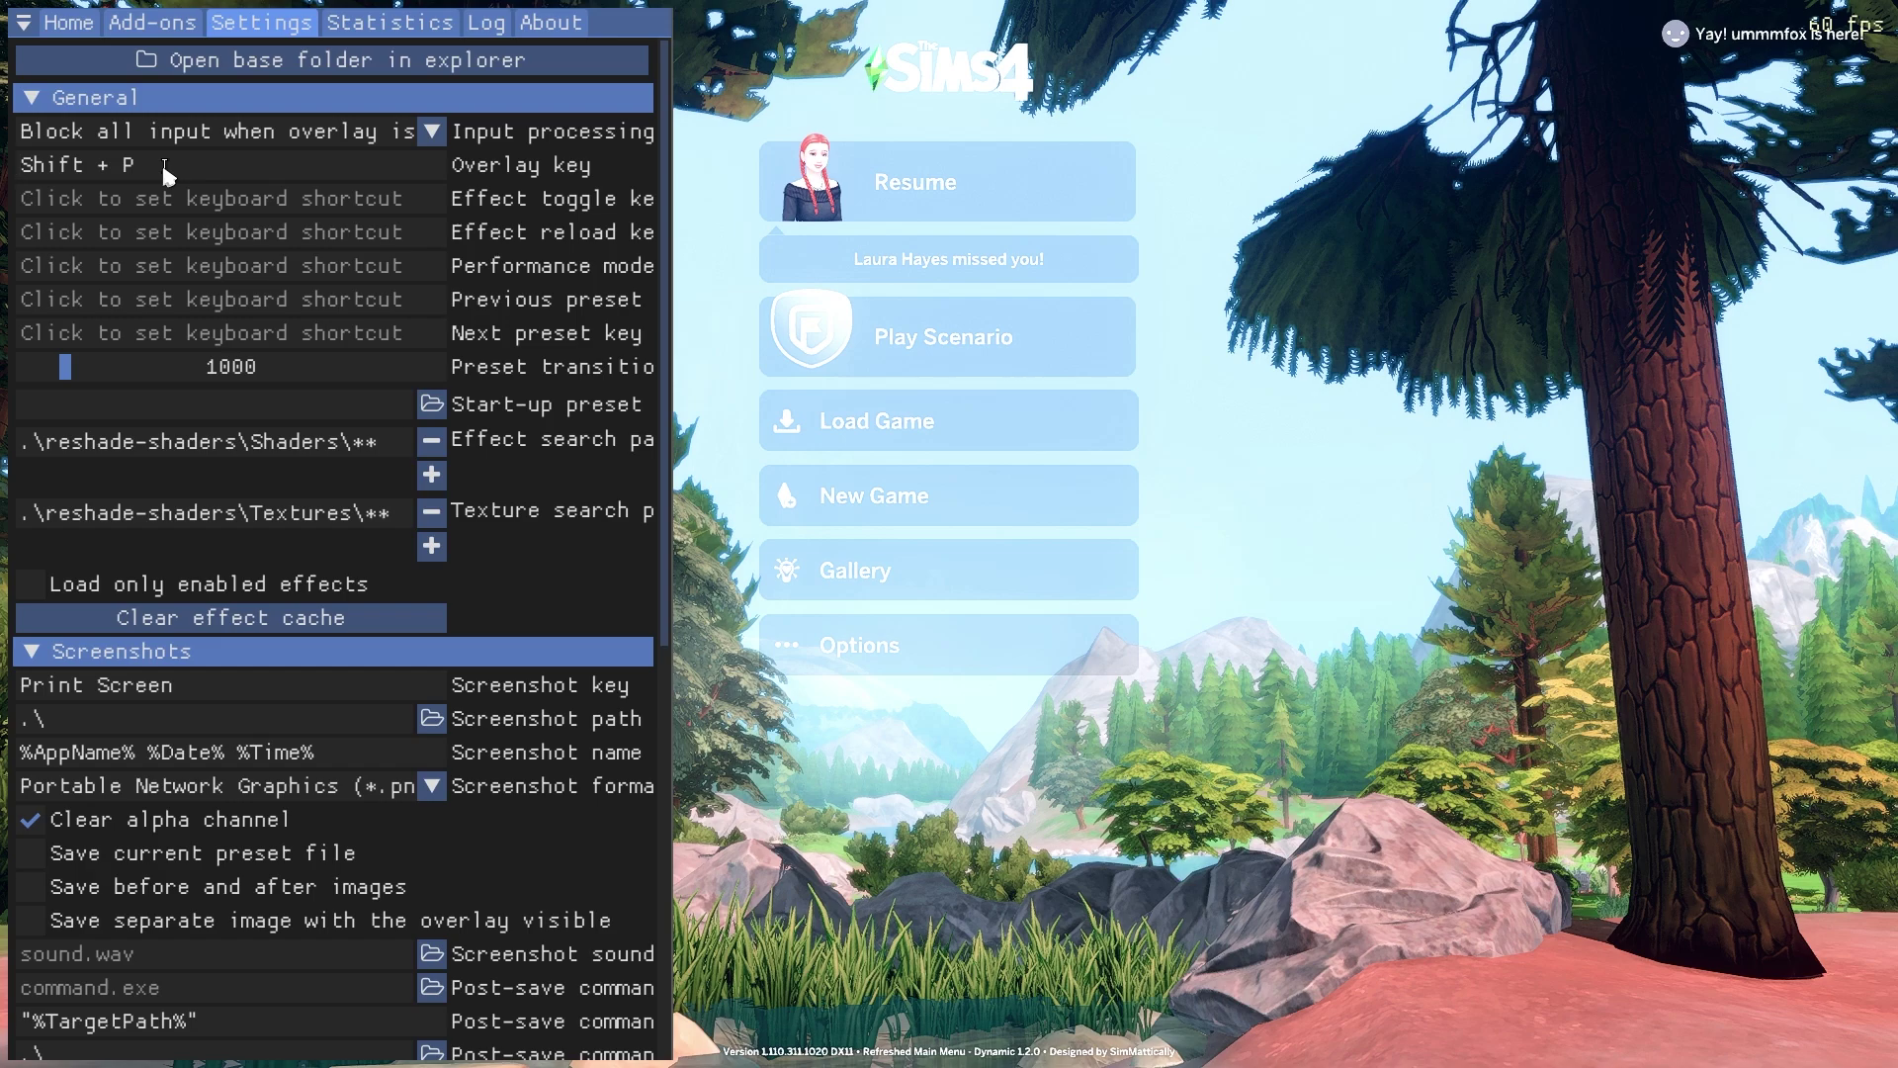
left_click_drag(165, 174, 70, 186)
key("Home")
Assign Ctrl + F2 to the effect toggle, Shift + ; to the previous preset and Shift + ' to the next preset.
left_click(430, 204)
key("ctrl+F2")
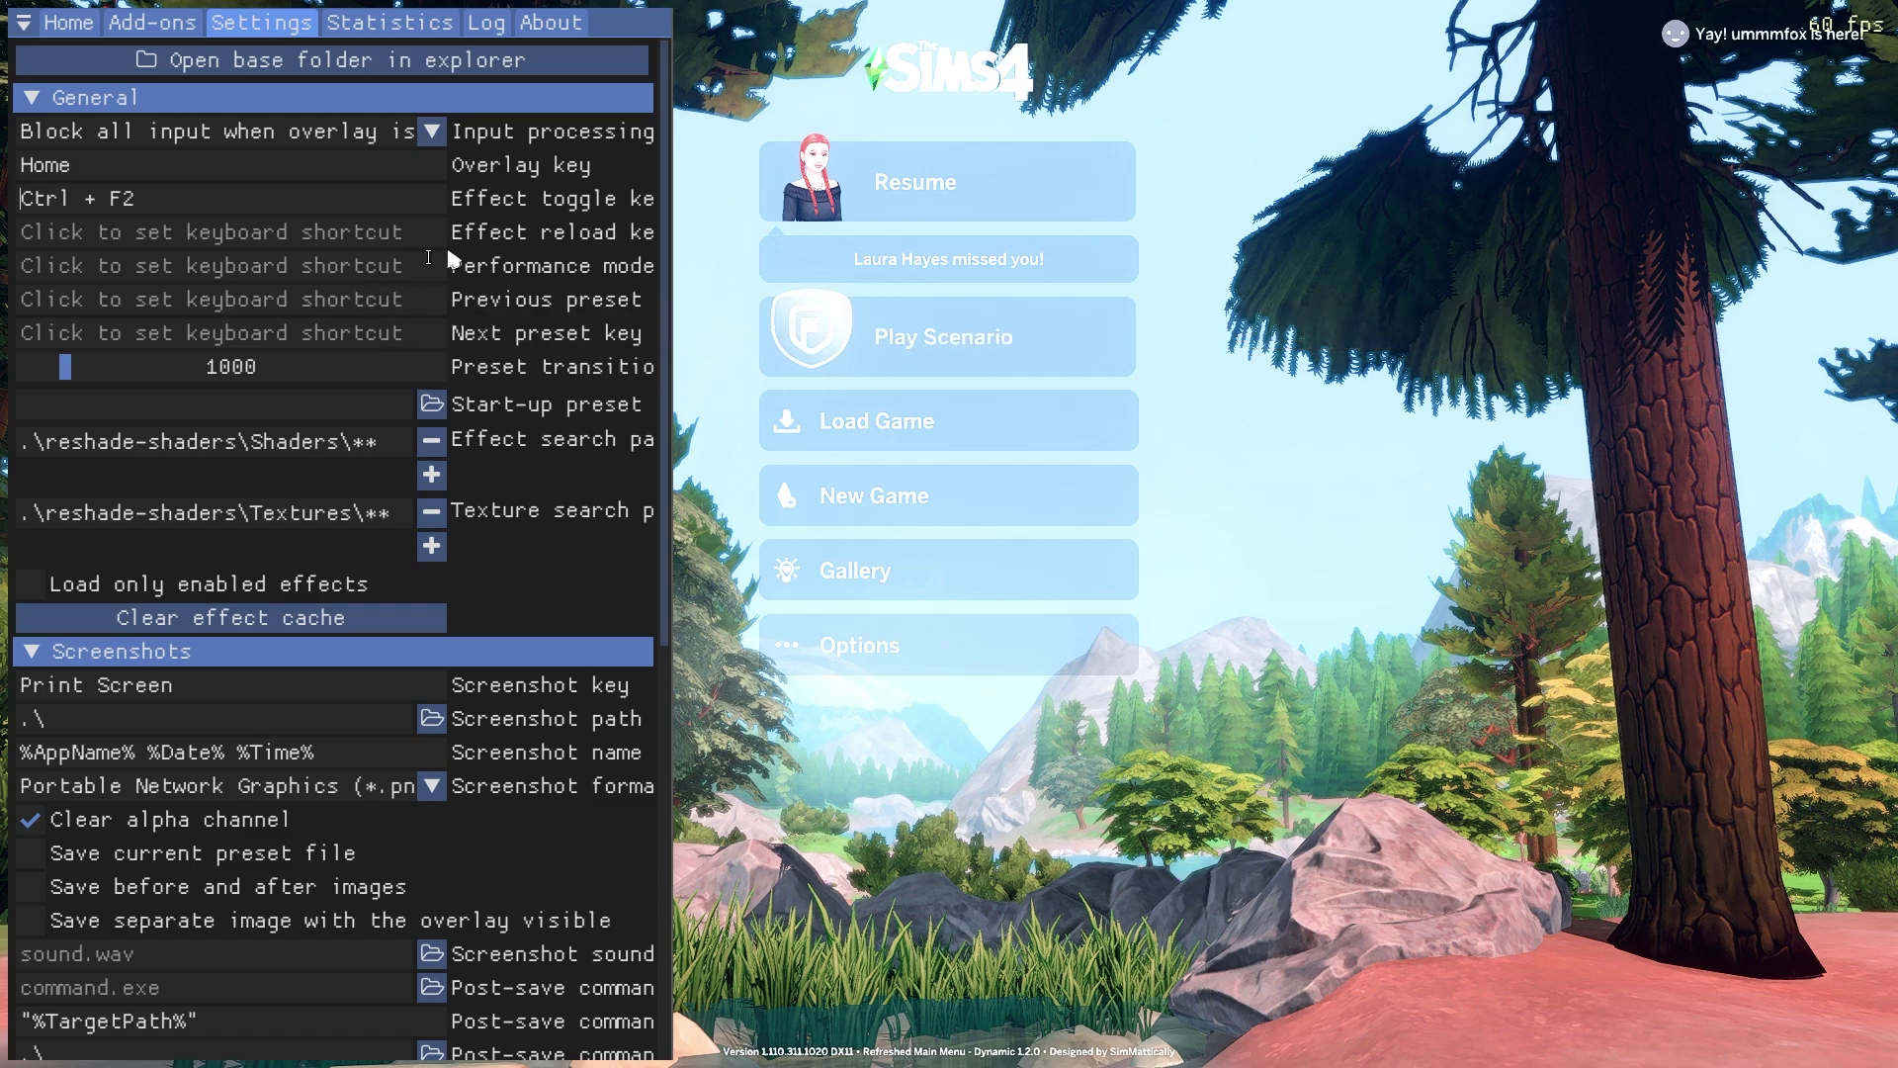
left_click(322, 310)
key("shift+semicolon")
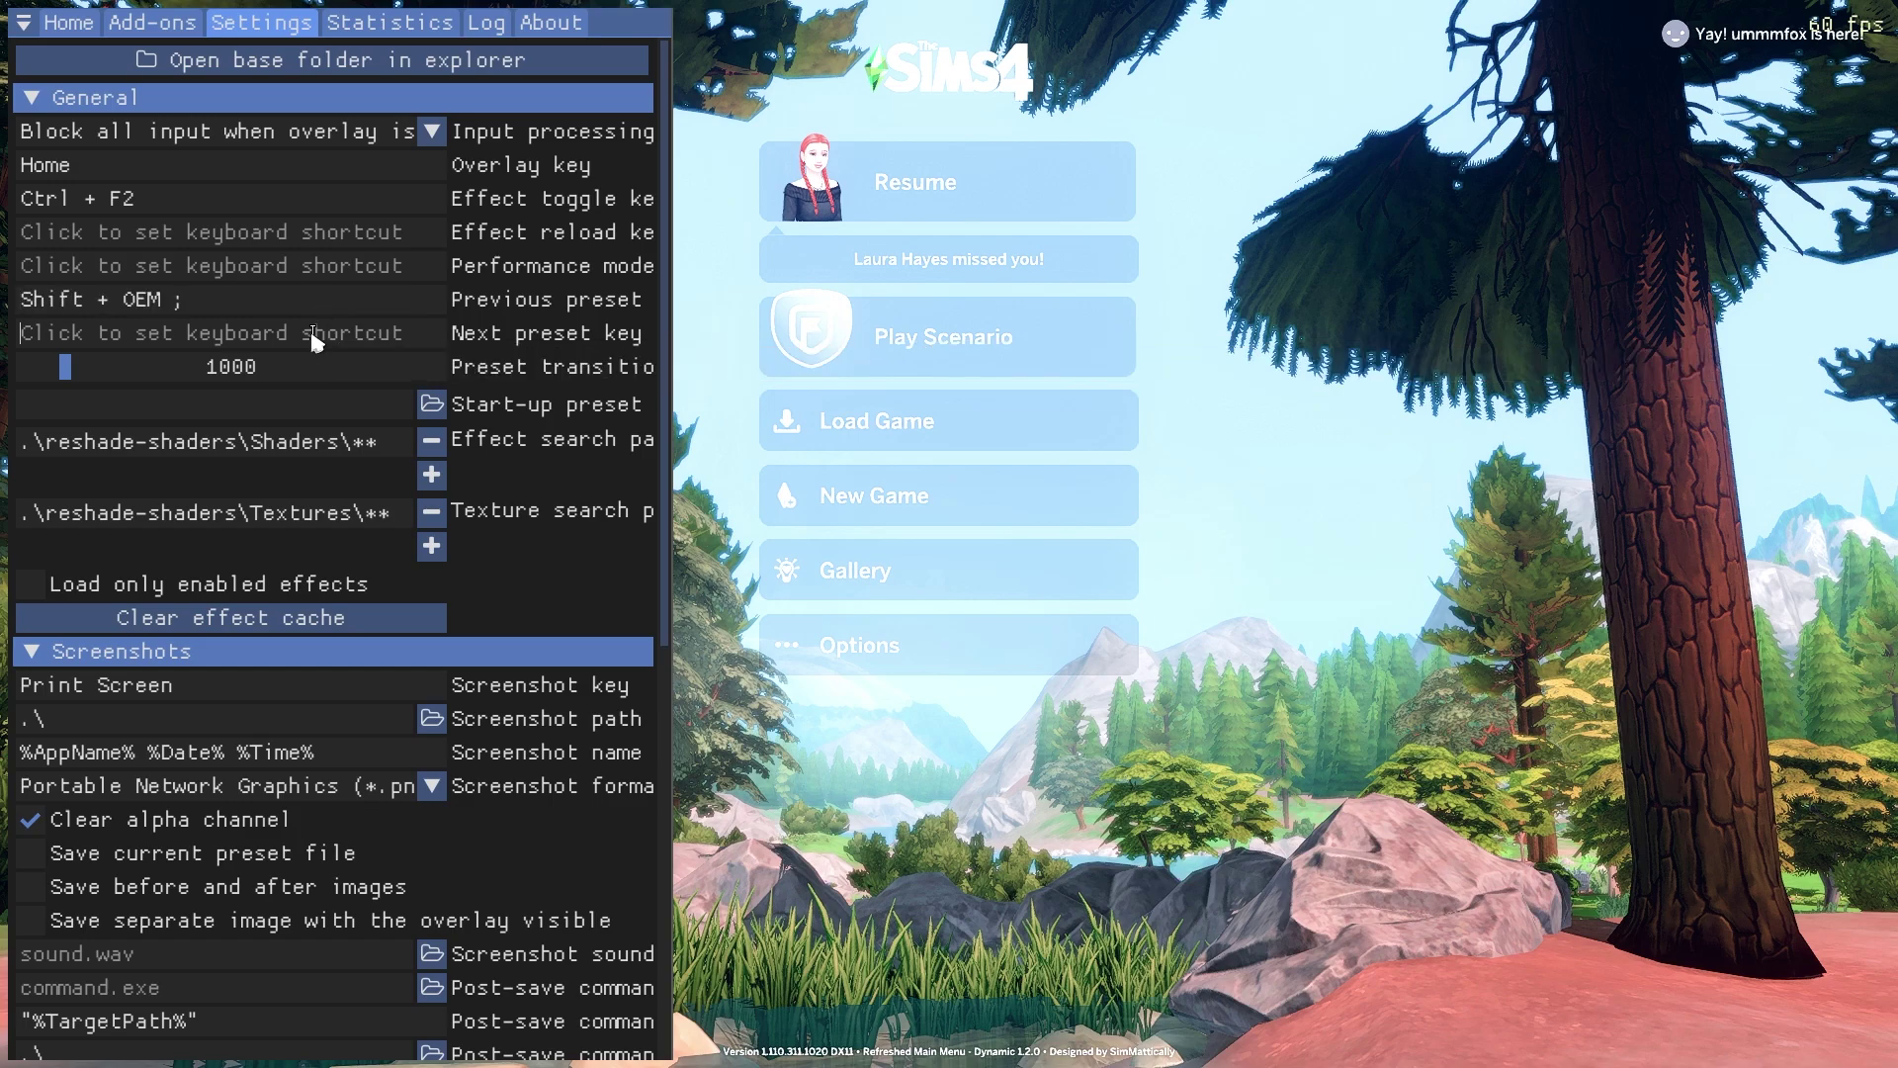
left_click(314, 340)
key("shift+apostrophe")
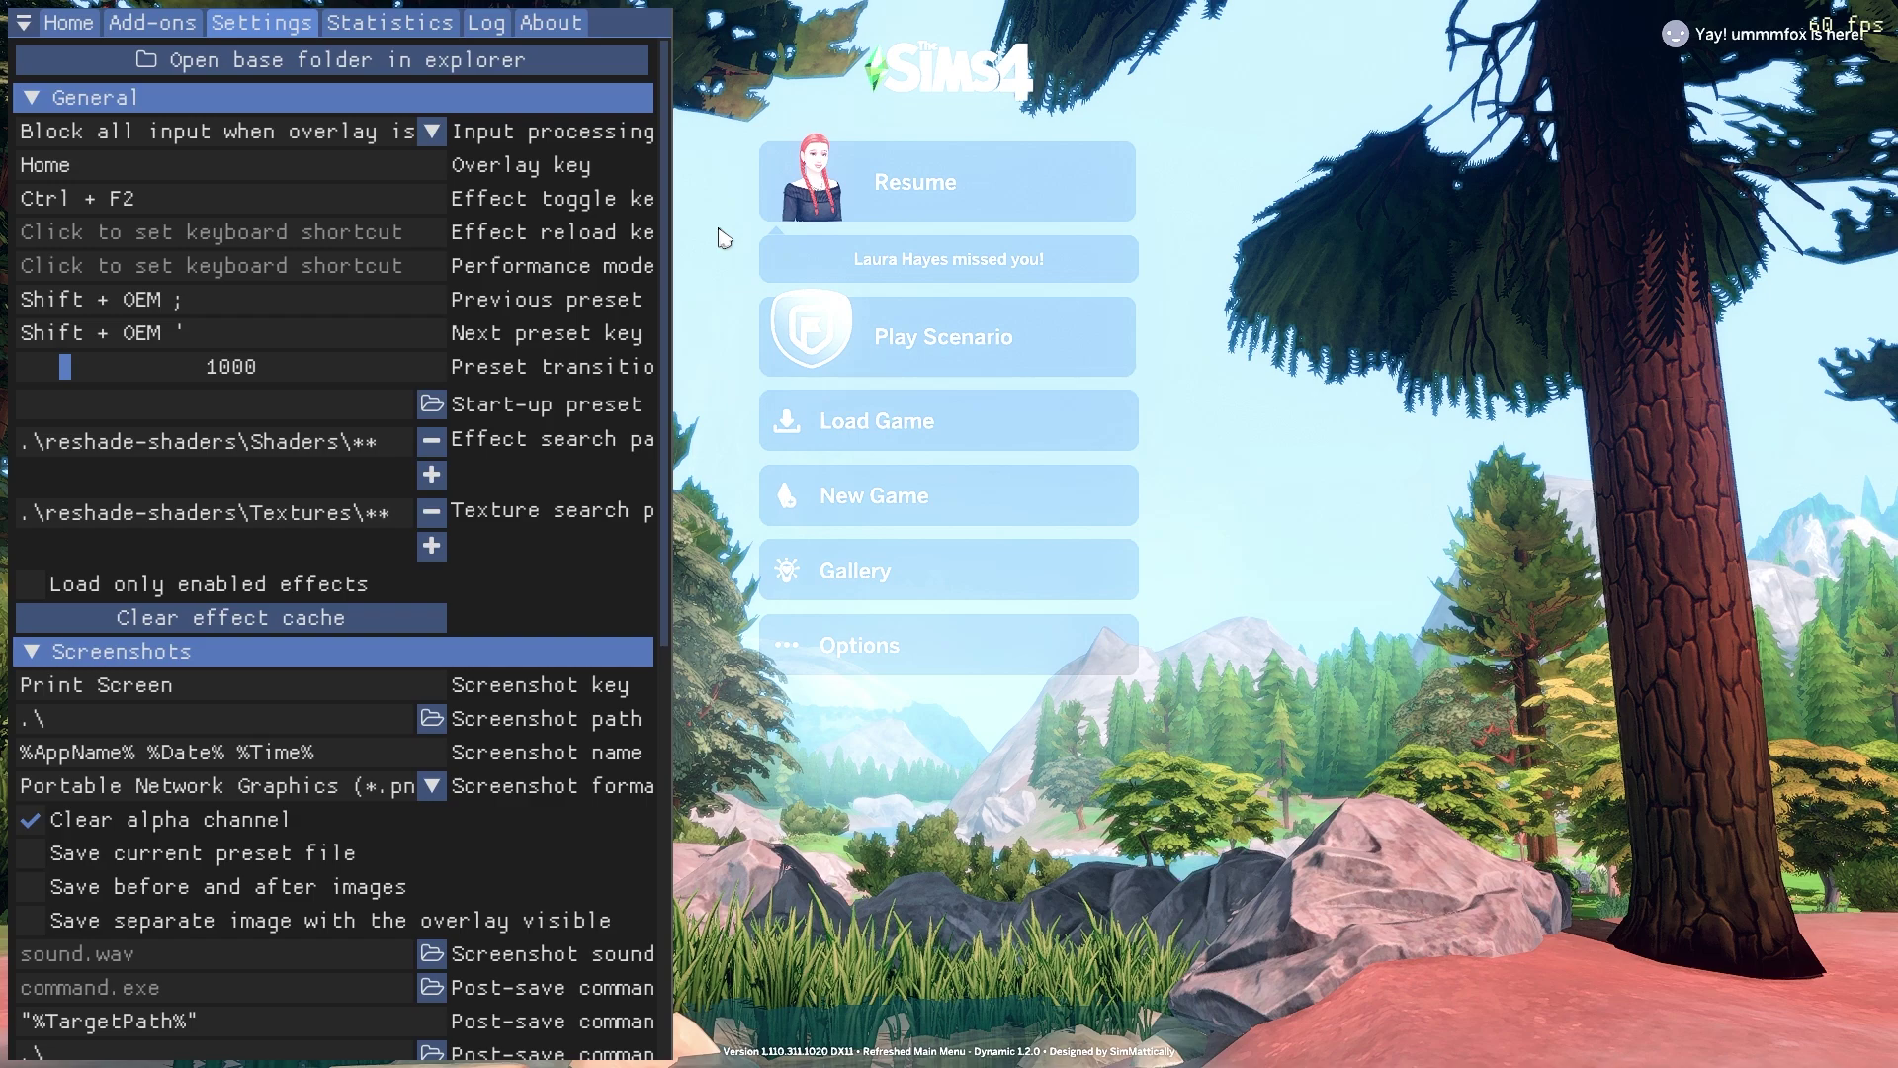
Hide the overlay and cycle forward and back through the presets with shortcuts to compare their looks on the main menu.
key("Home")
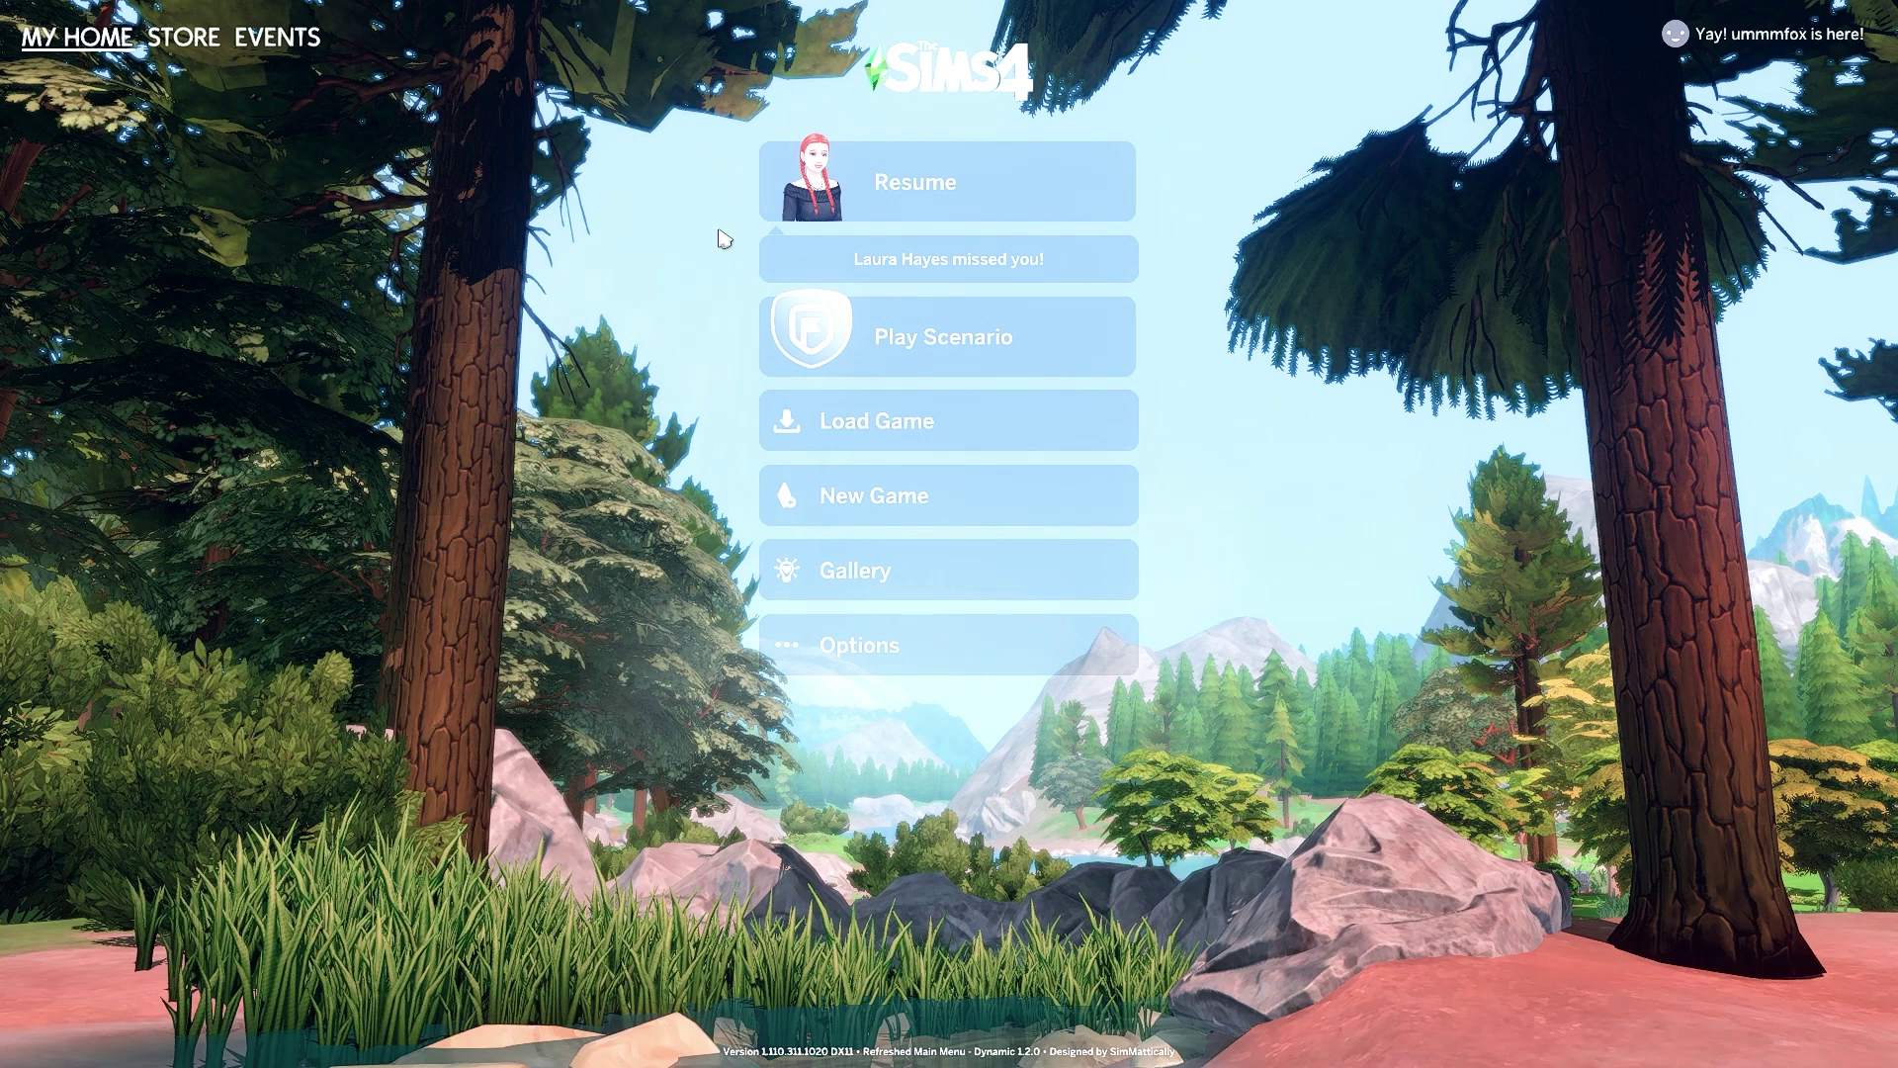
key("Home")
key("Home")
key("Scroll_Lock")
key("Page_Down")
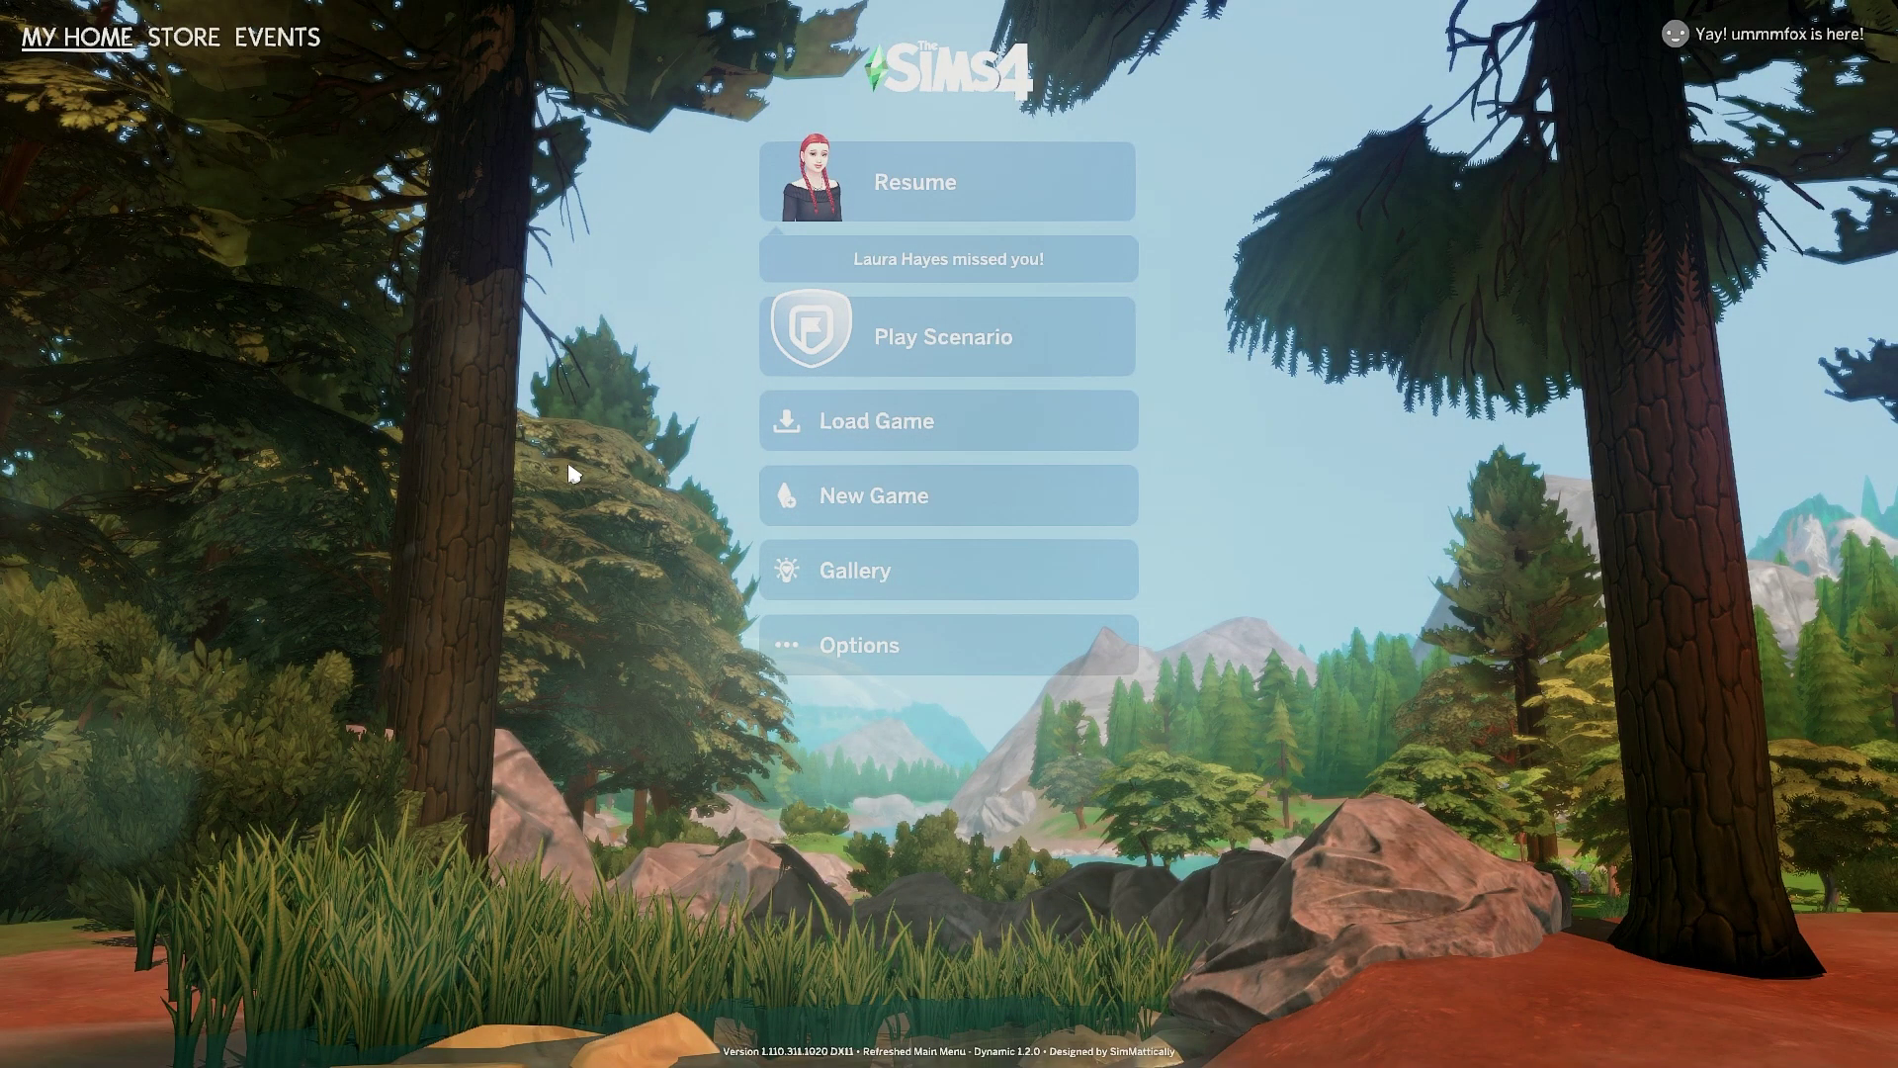
key("Page_Down")
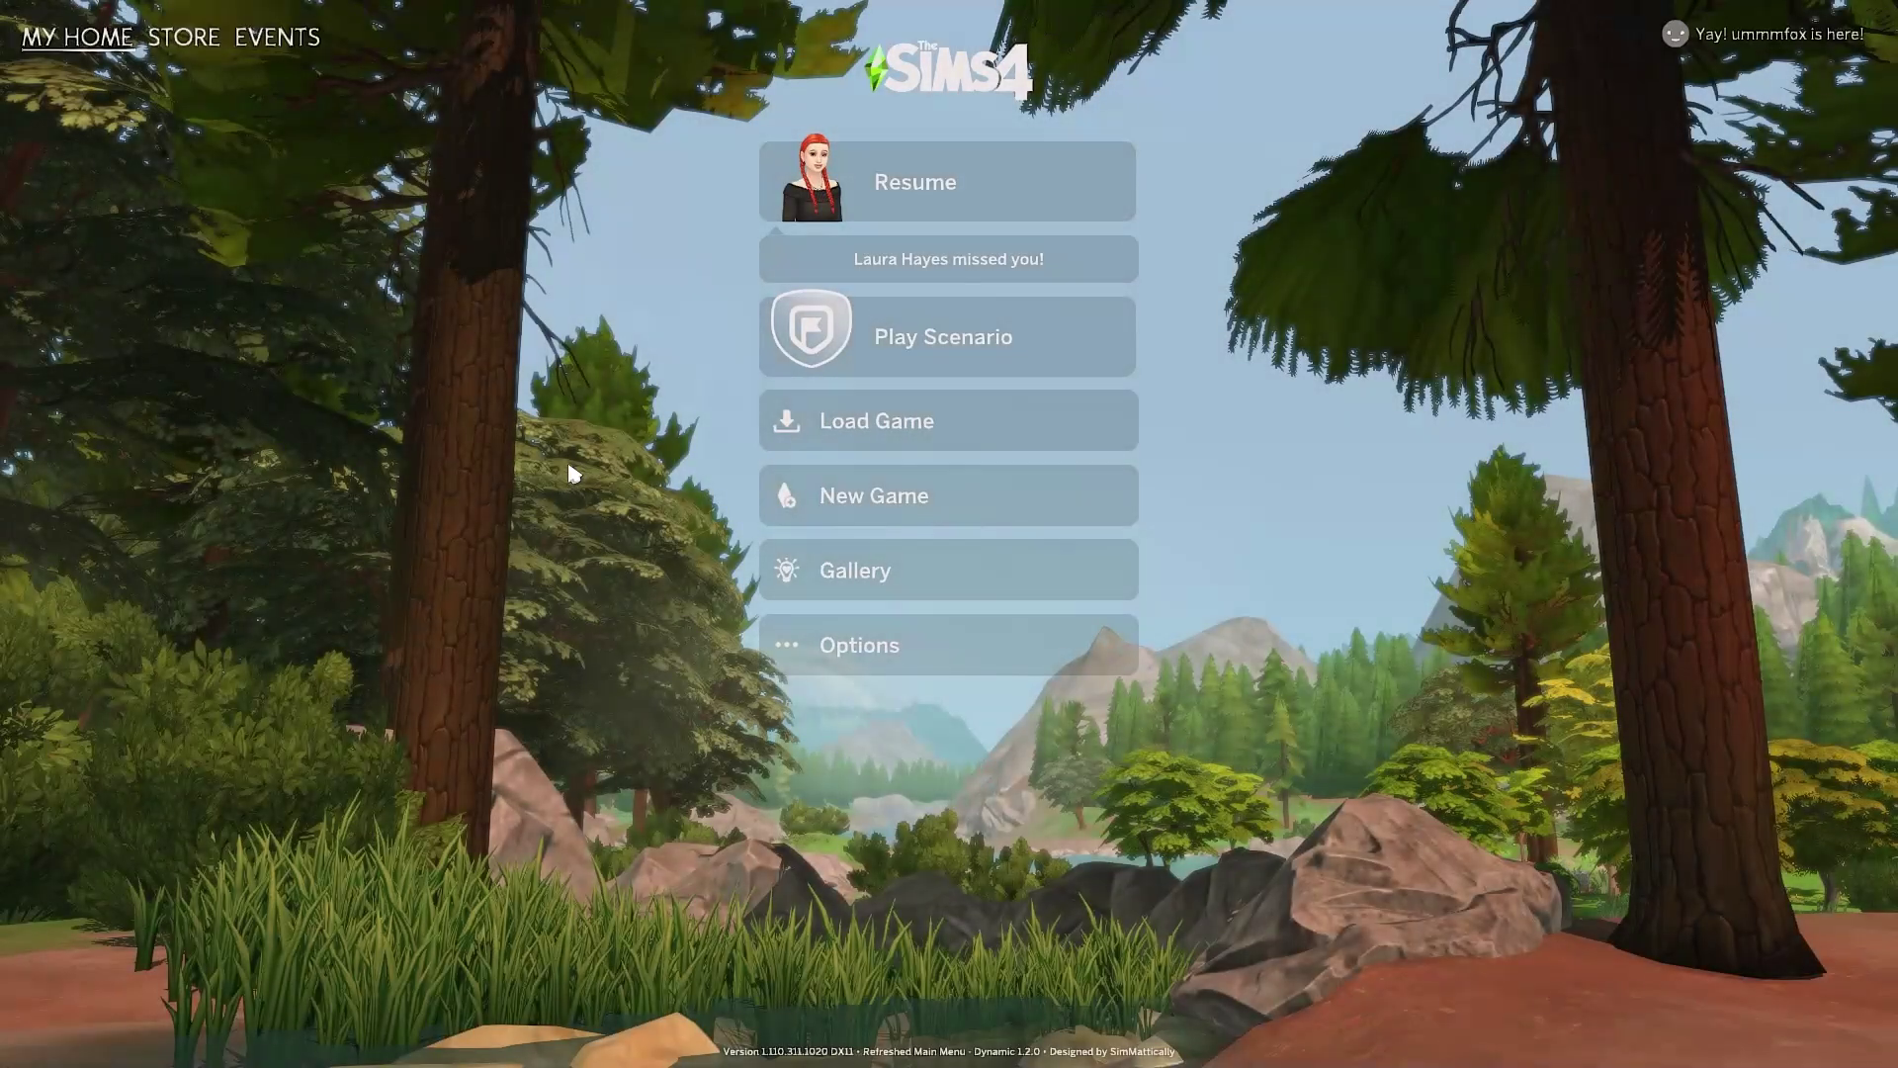
key("Page_Down")
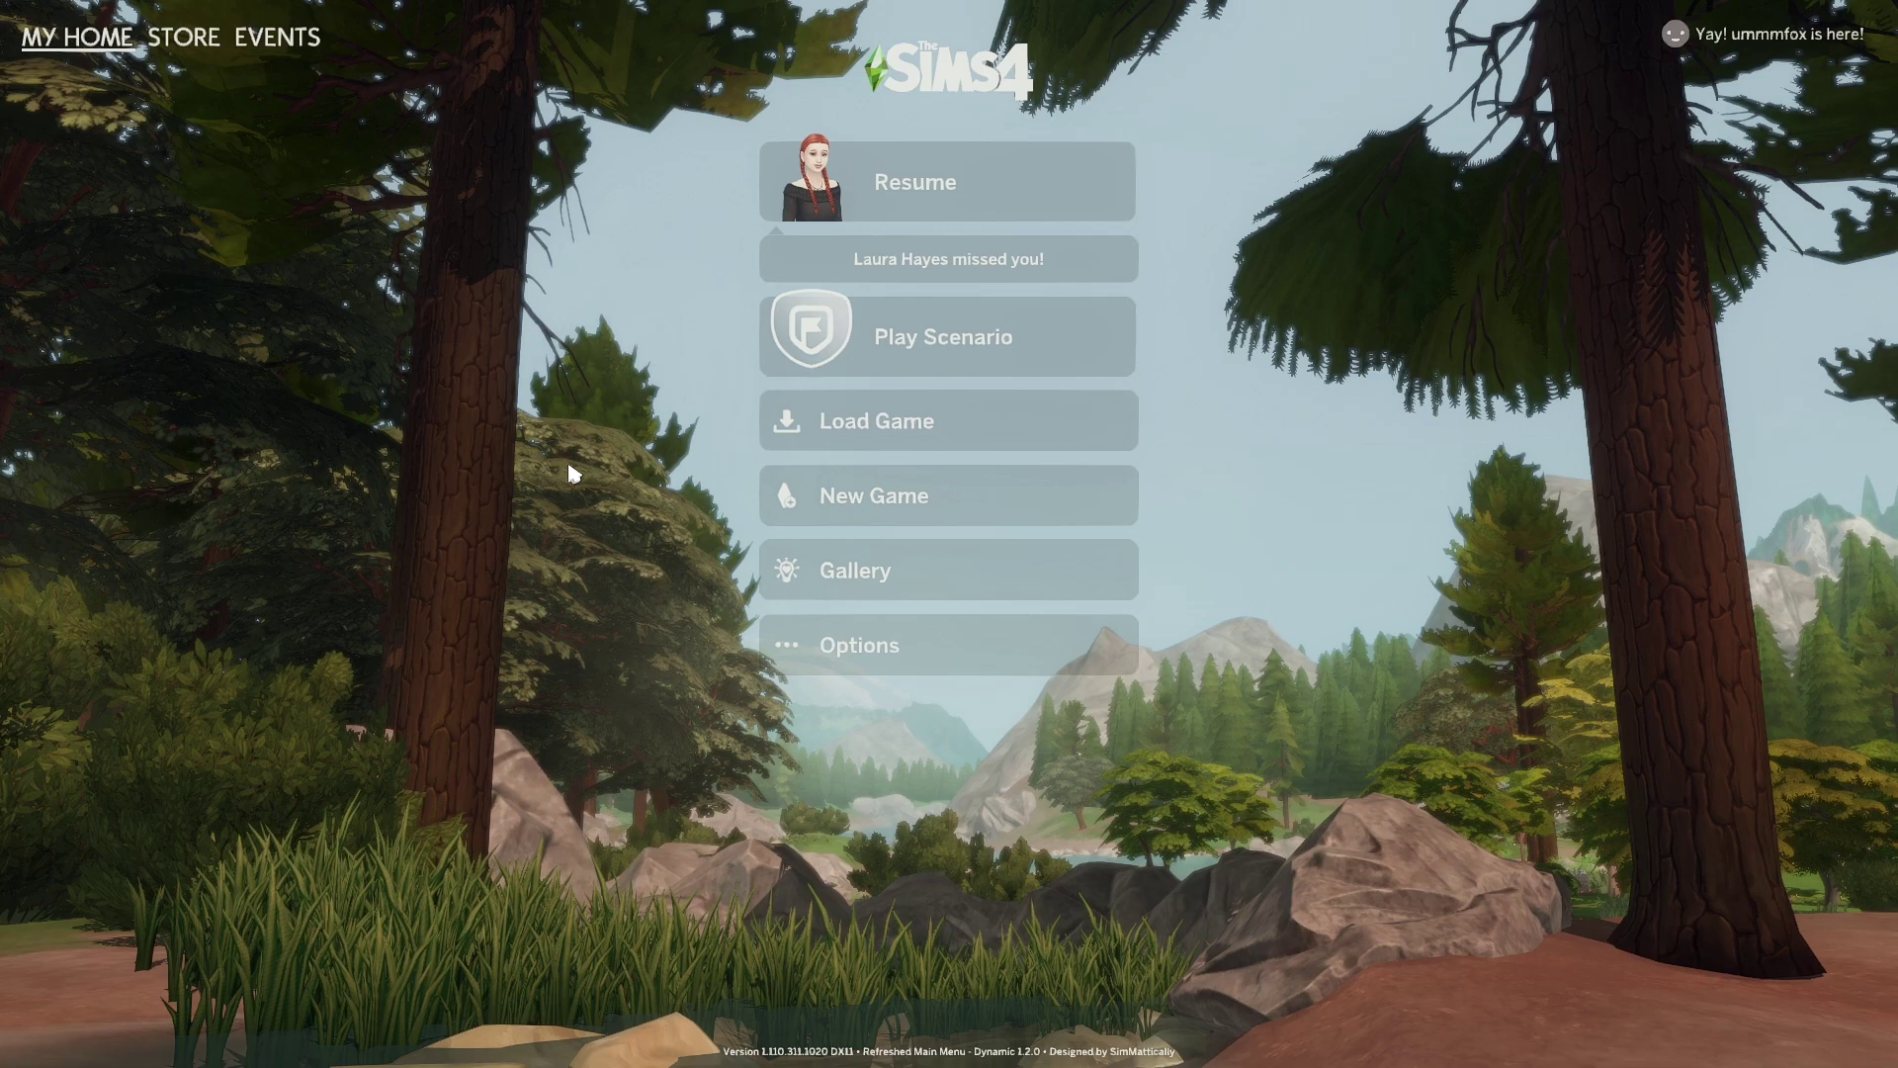
key("Page_Up")
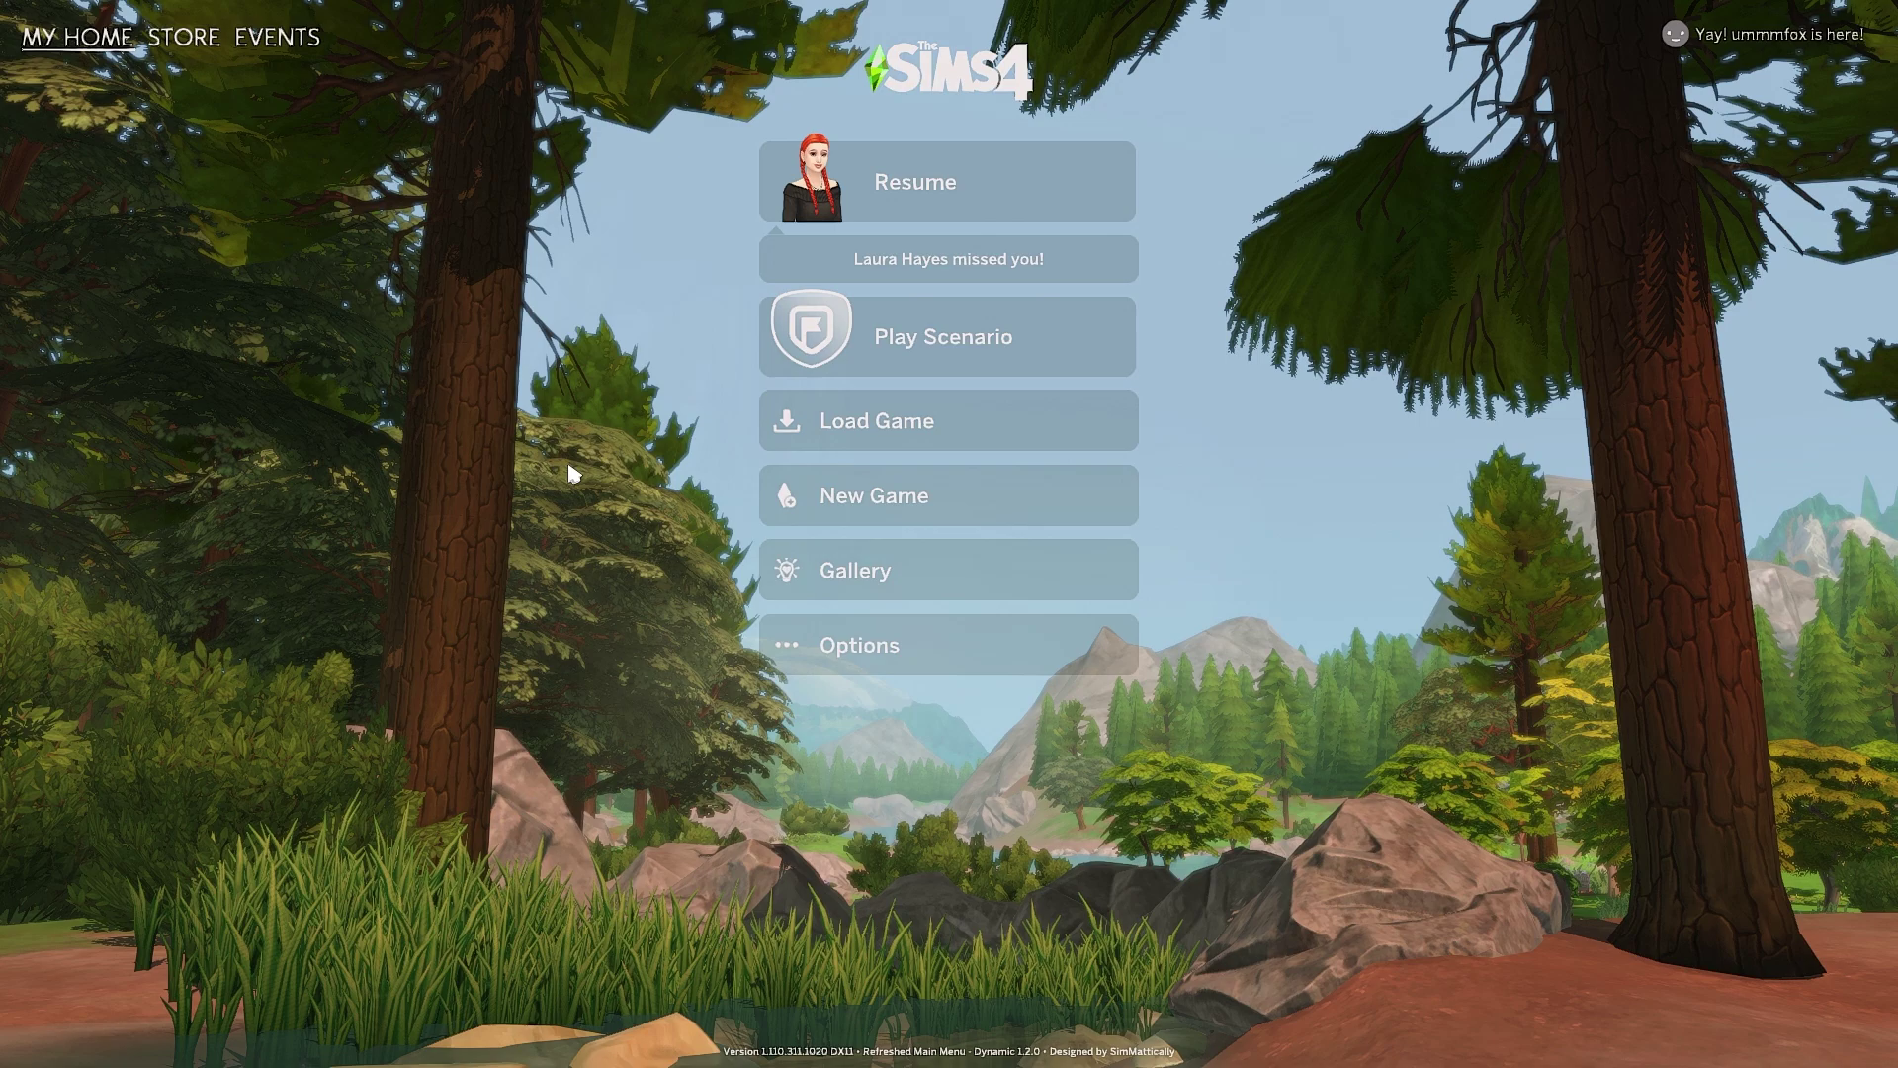
Reopen the overlay, load the [MissLollypop] Radiance (Gamep…) preset from reshade-presets, and hide the overlay.
key("Home")
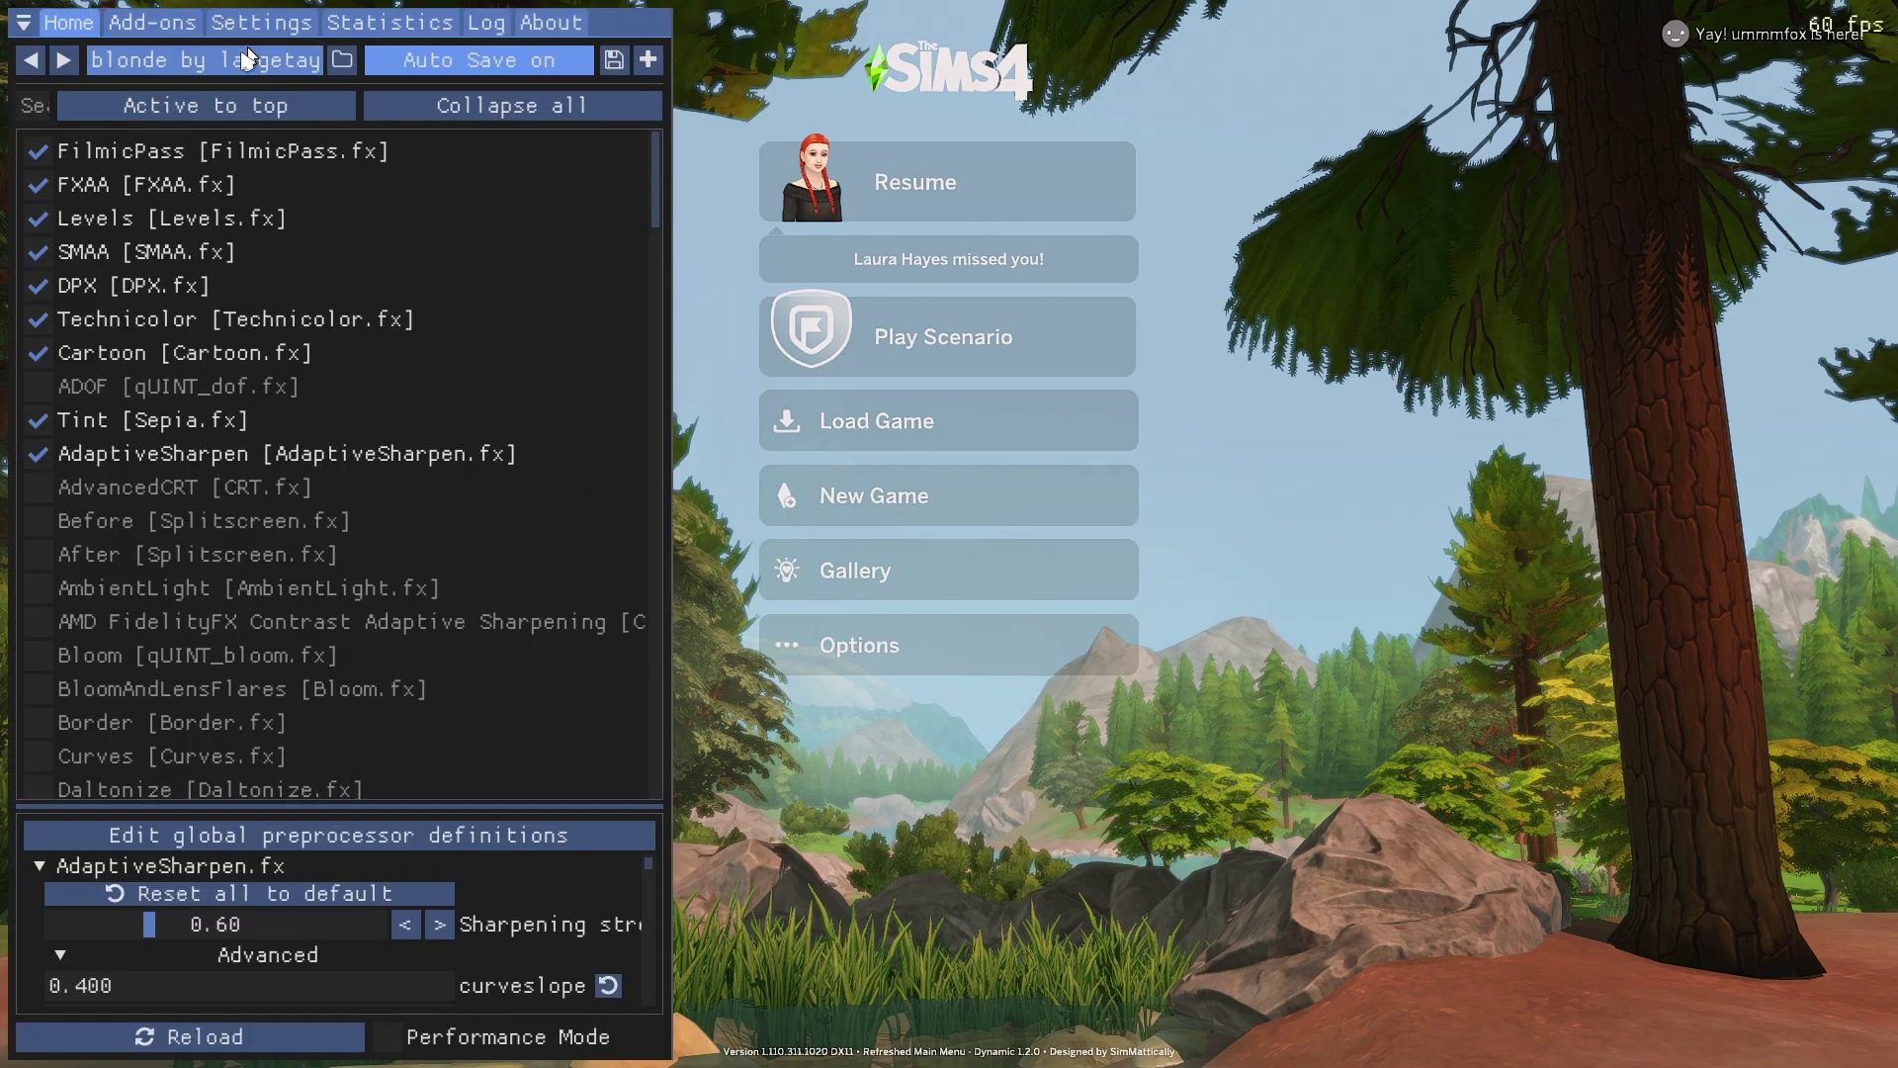
left_click(213, 61)
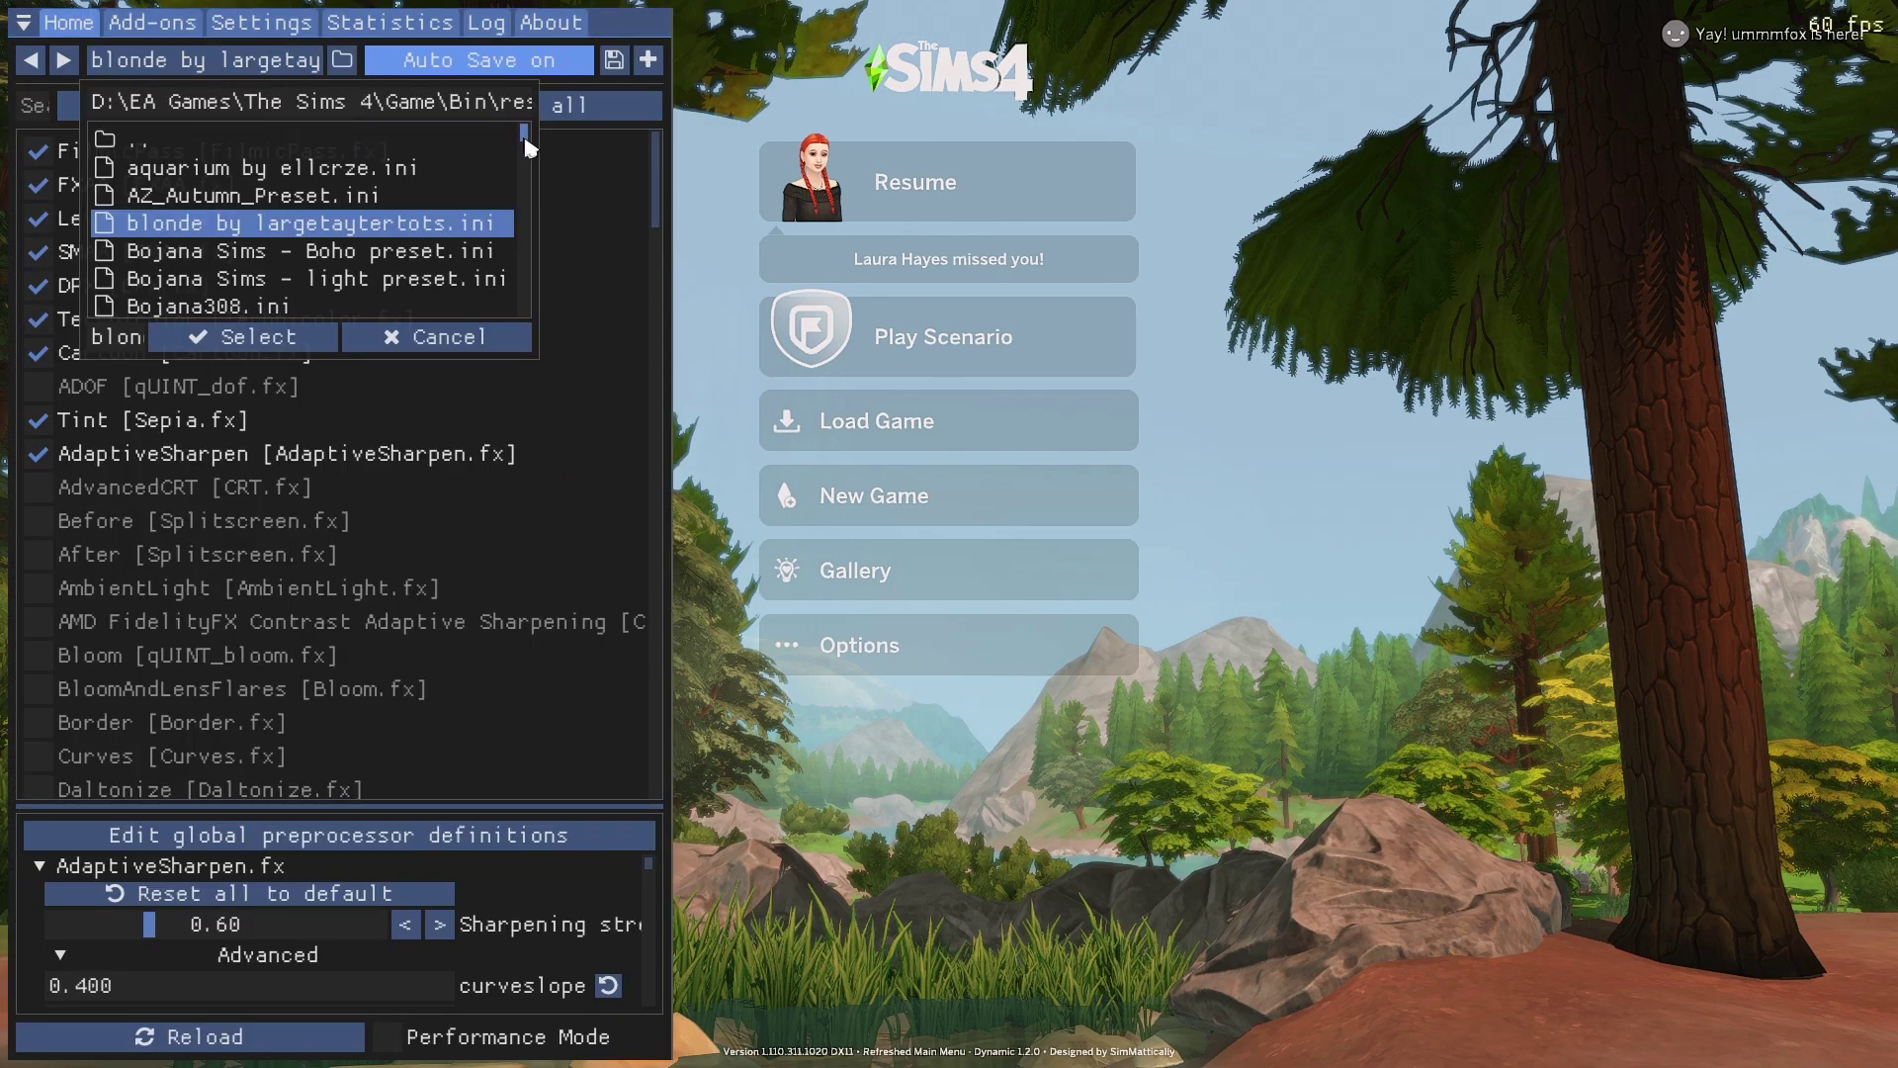
left_click_drag(524, 134, 530, 288)
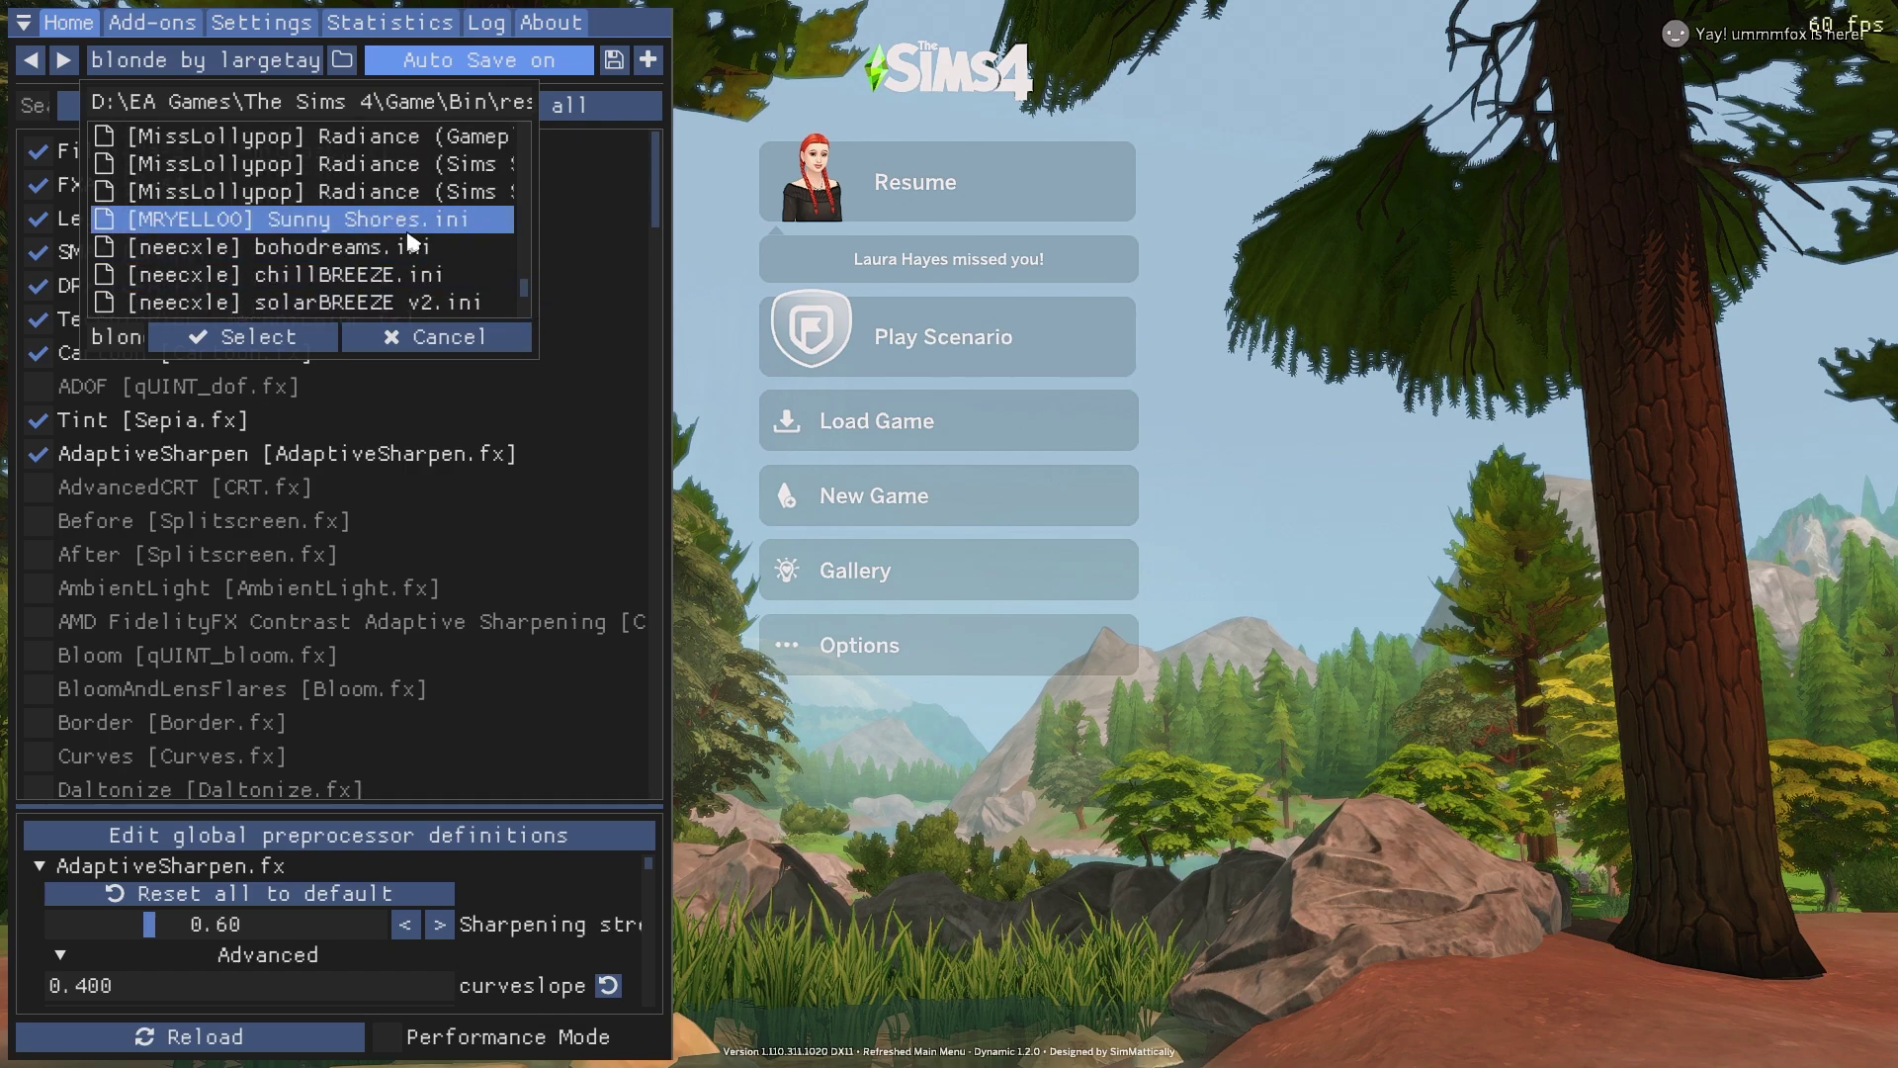
scroll(409, 237, "up", 1)
left_click(400, 255)
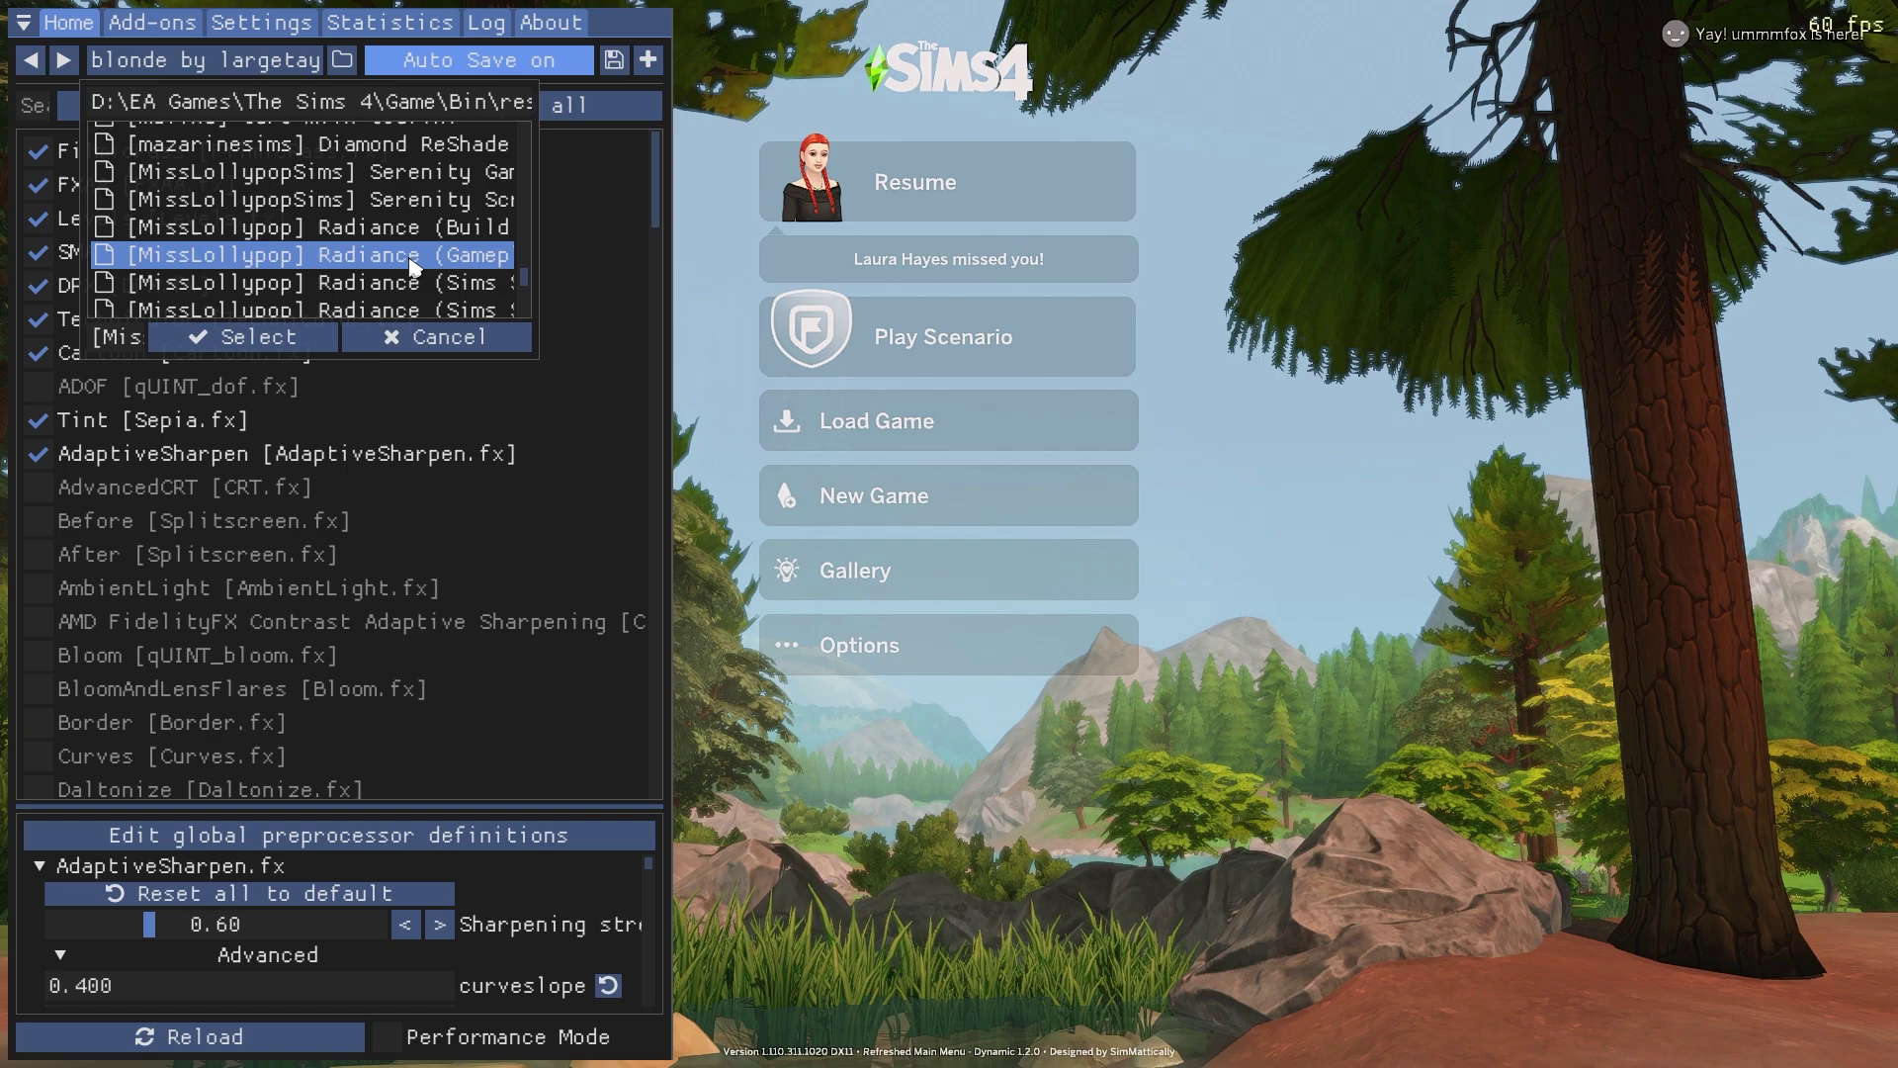
left_click(276, 337)
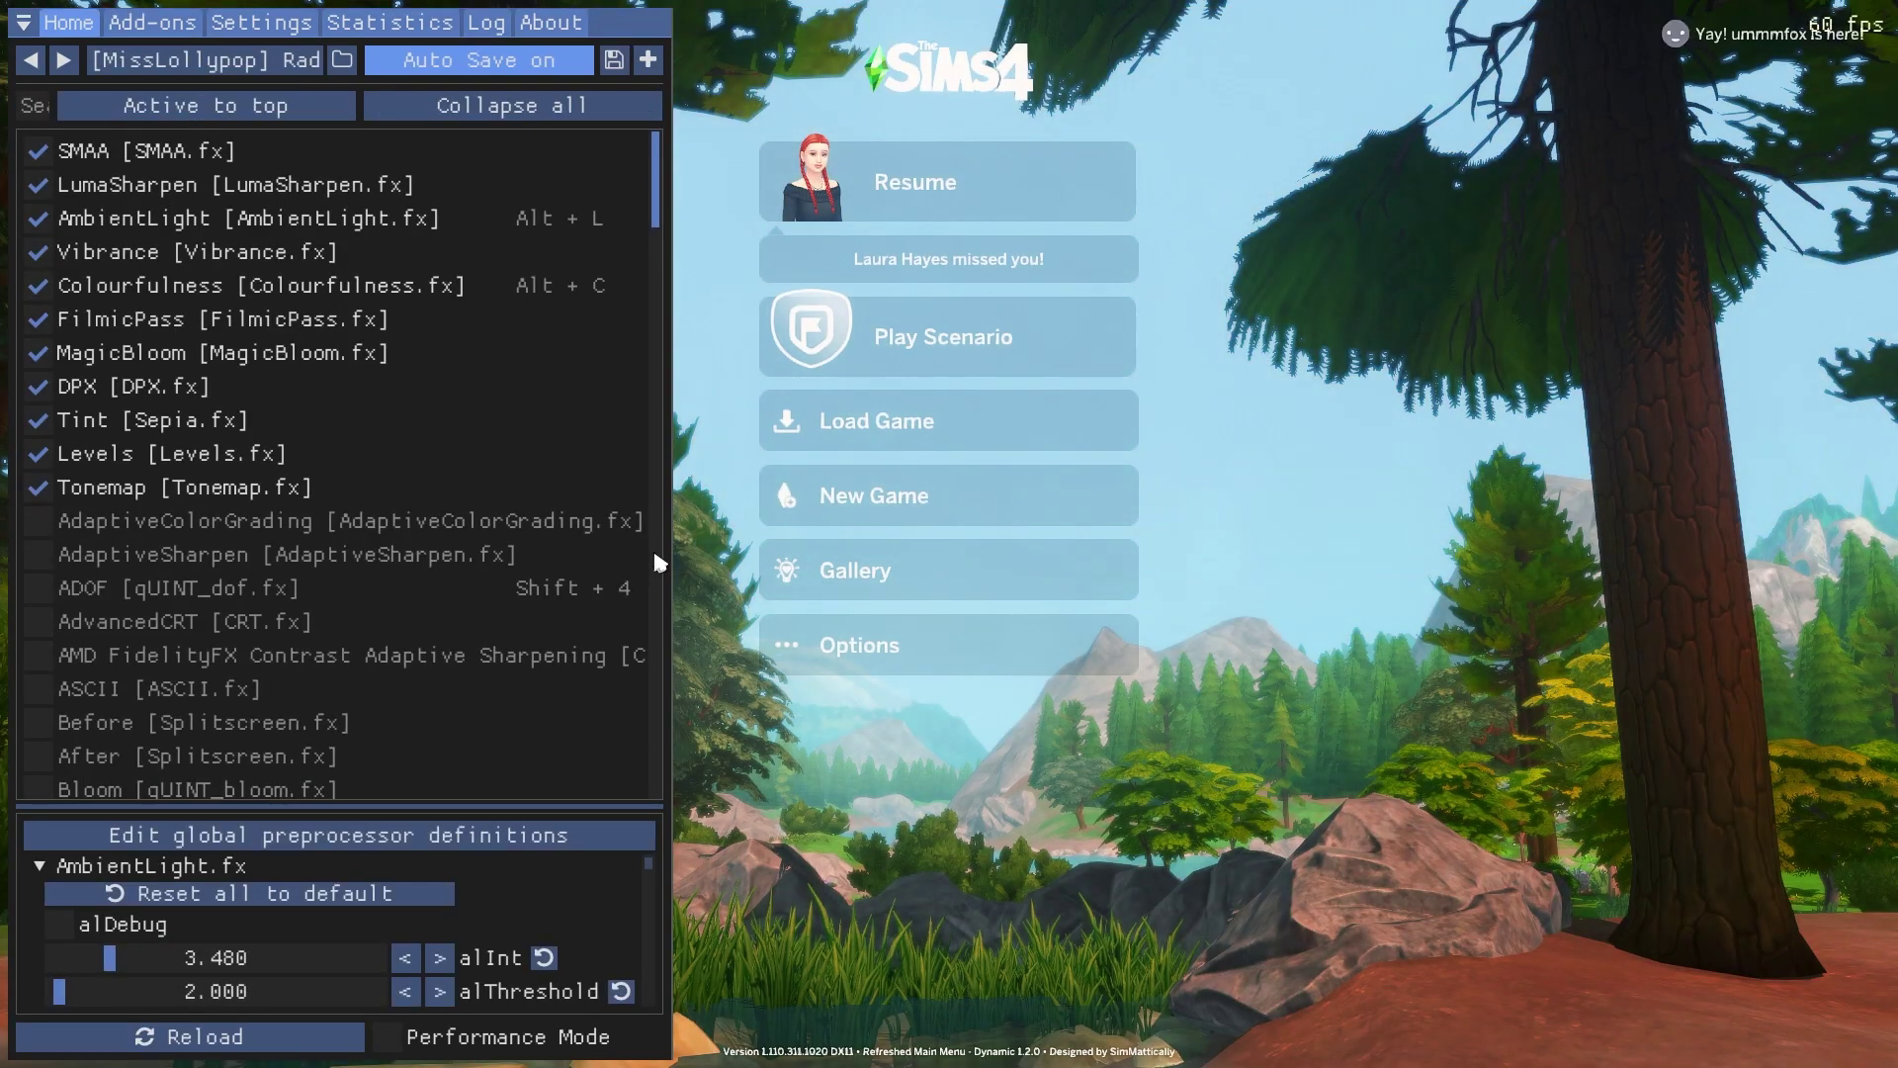
key("Home")
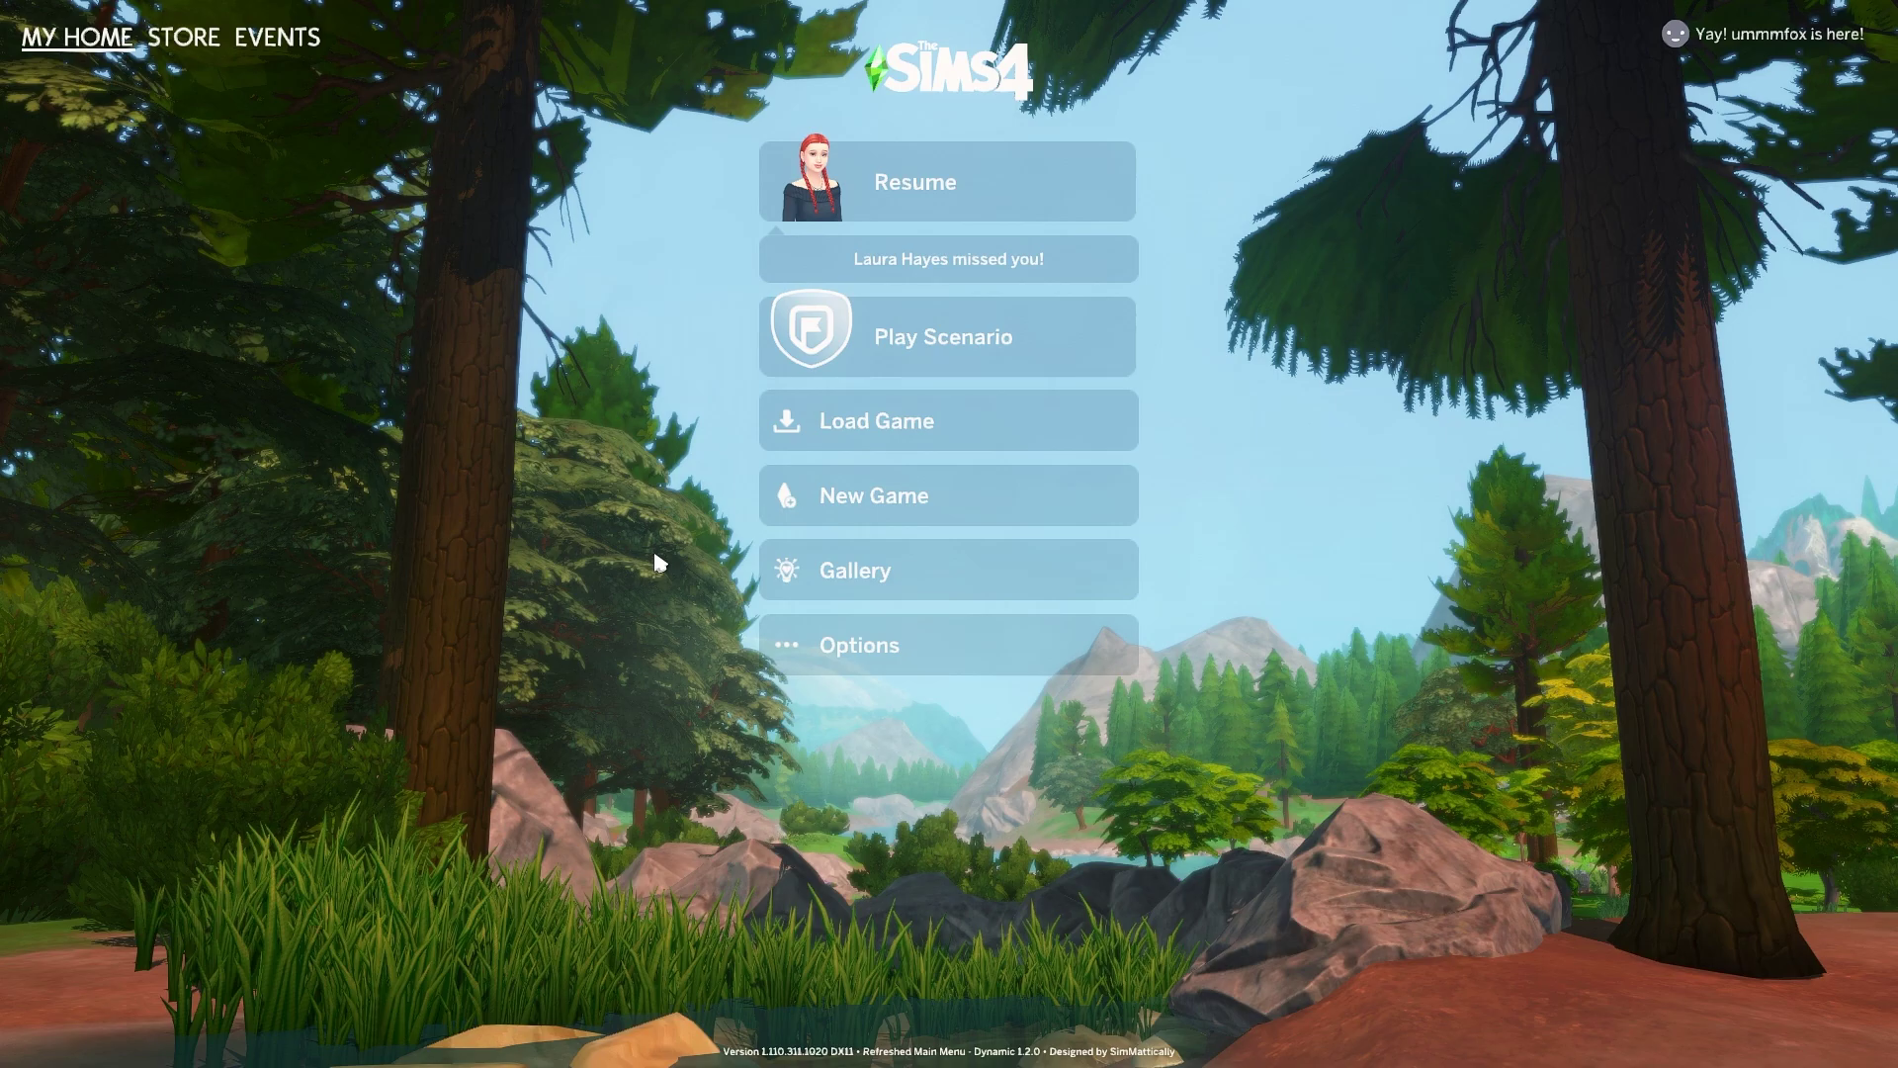
Switch to the ReShade website in the browser and look through its home page.
key("alt+Tab")
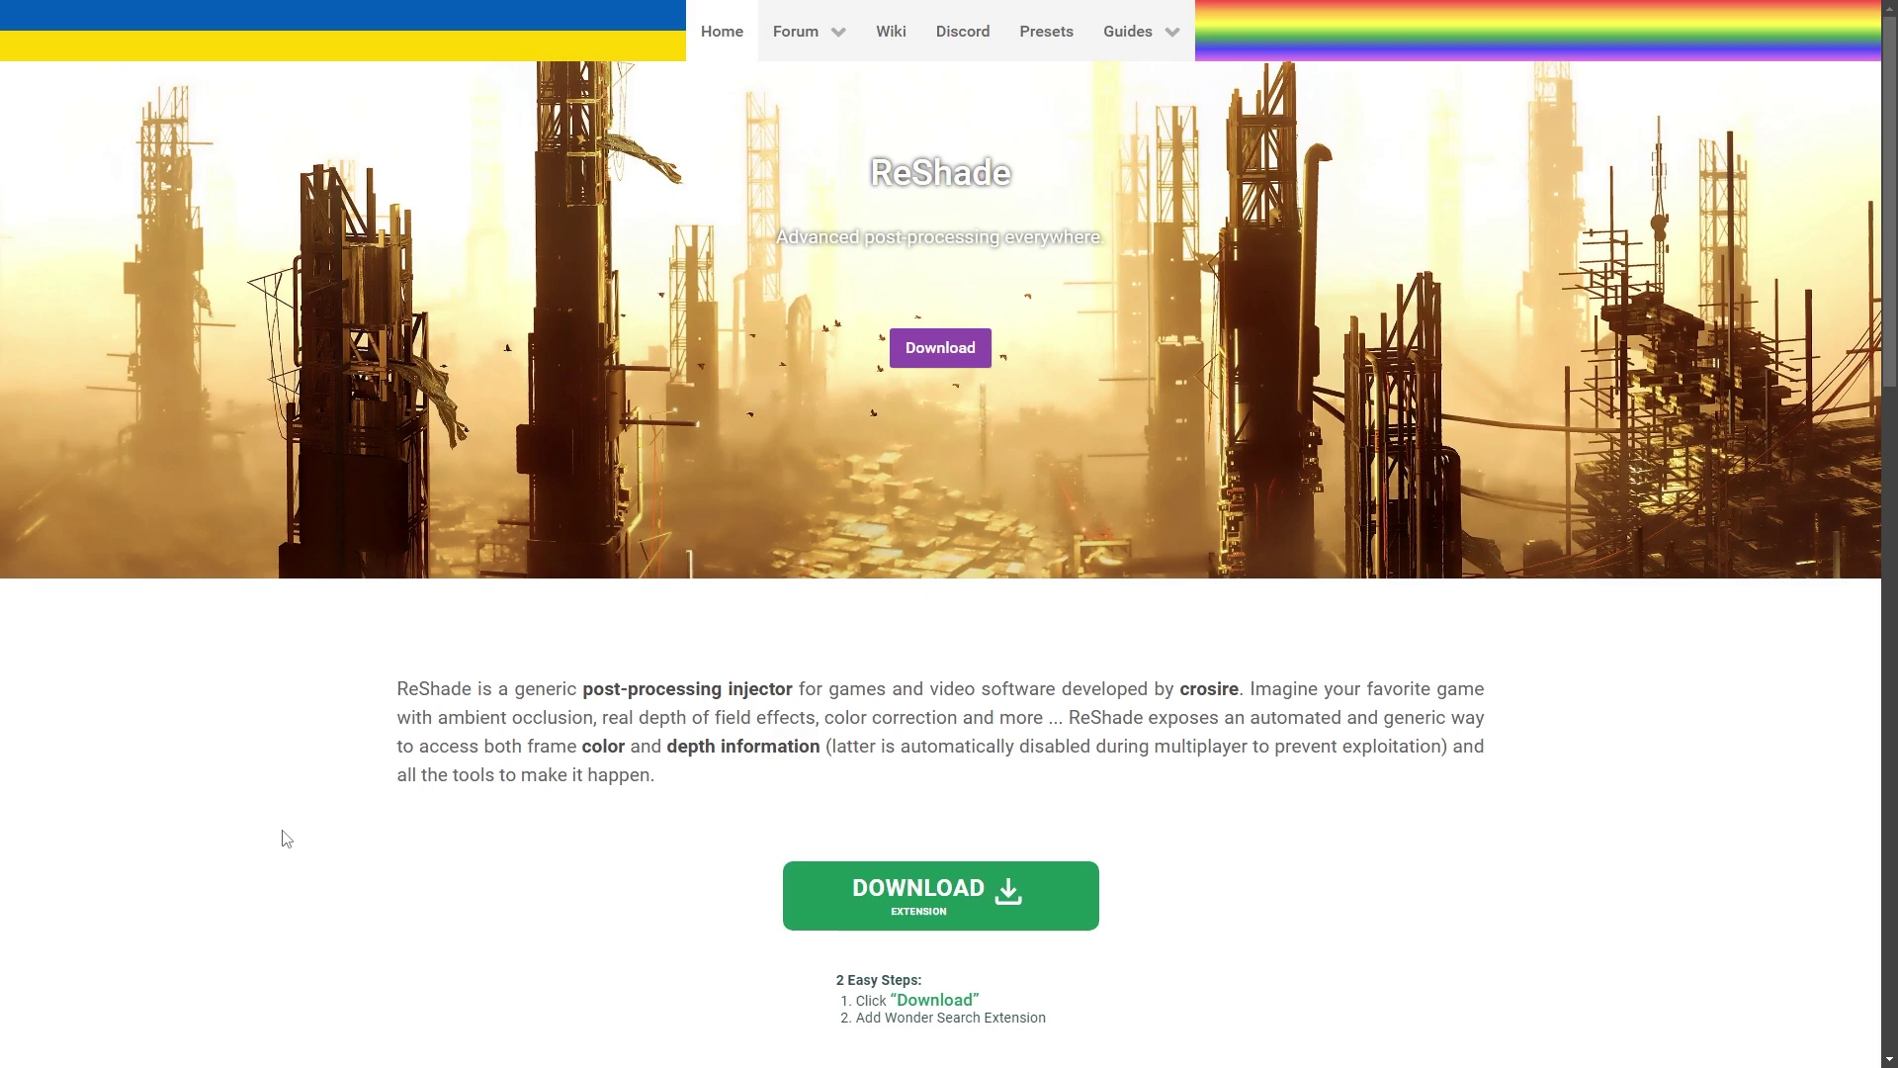
scroll(312, 723, "down", 3)
scroll(311, 718, "up", 3)
scroll(308, 721, "down", 10)
scroll(306, 722, "down", 8)
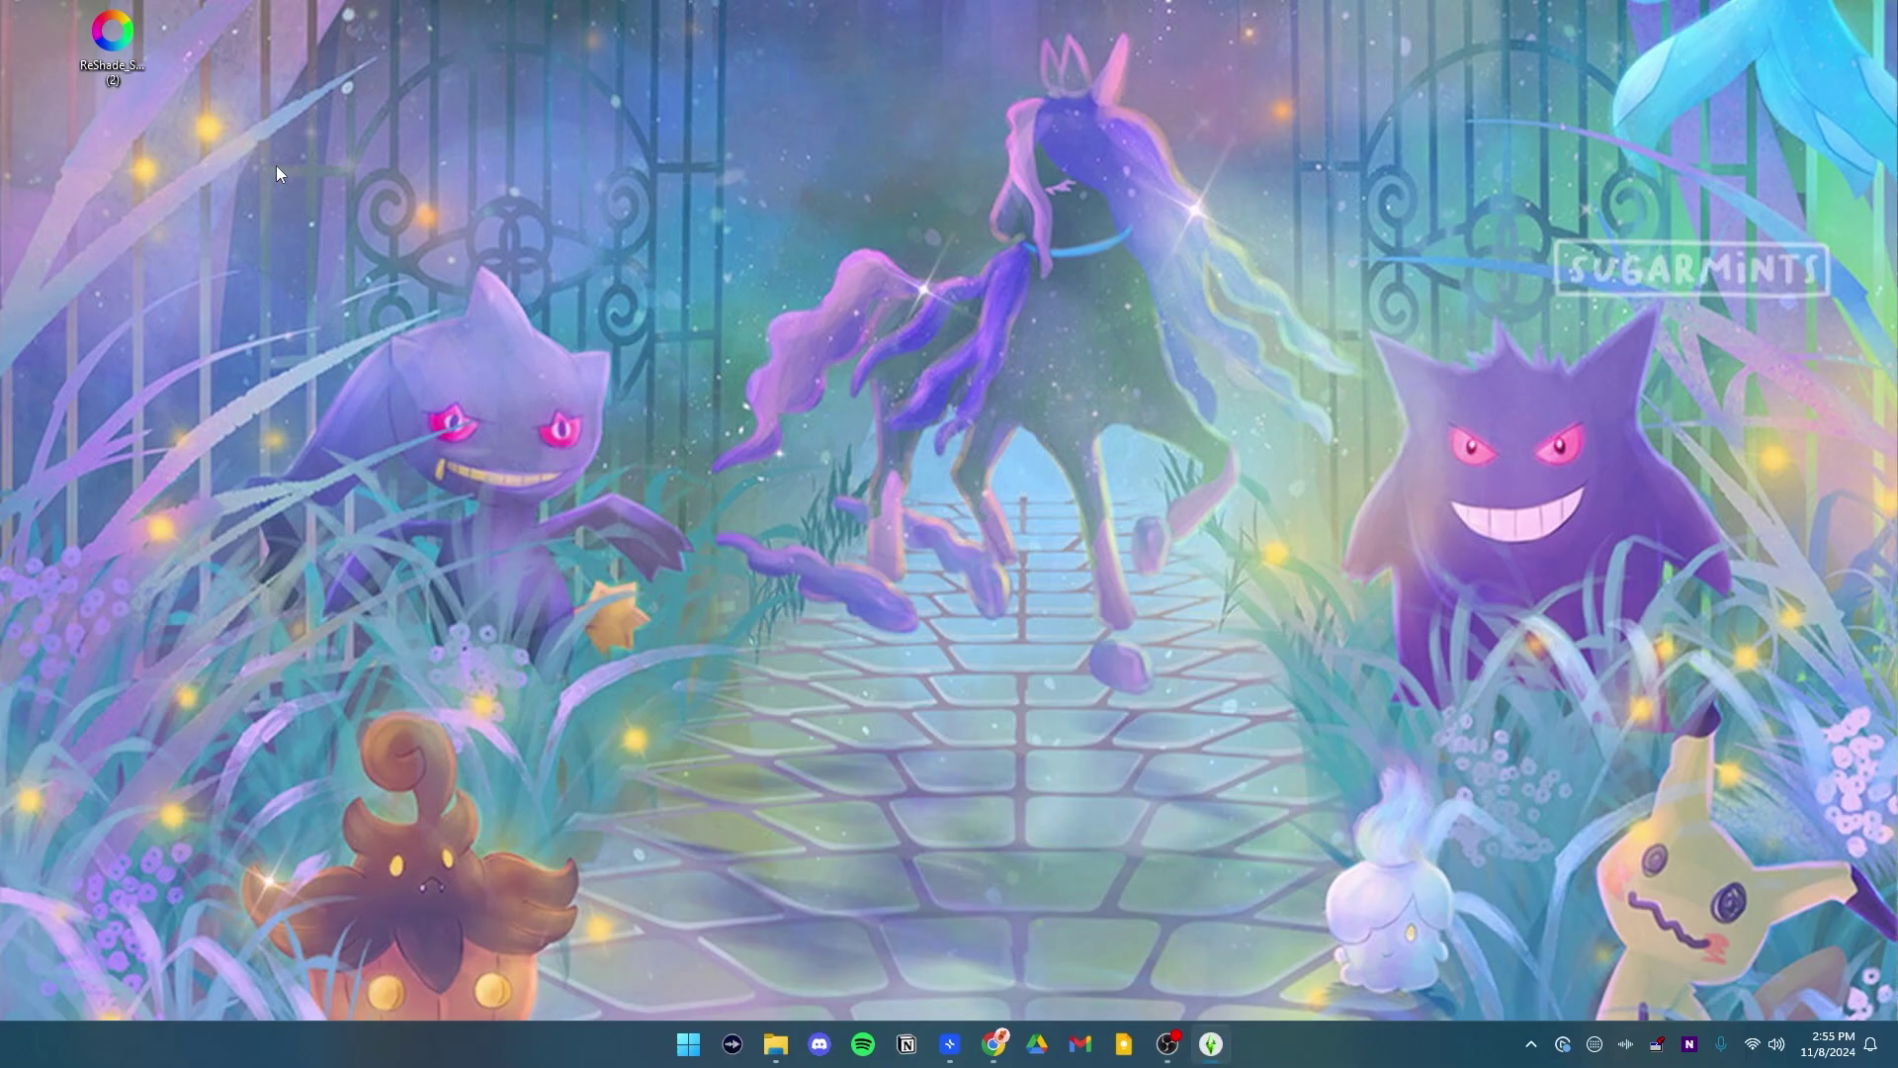
Run ReShade Setup from the desktop, choose TS4_x64 in the game's Bin folder as target, and accept DirectX 10/11/12.
double_click(116, 40)
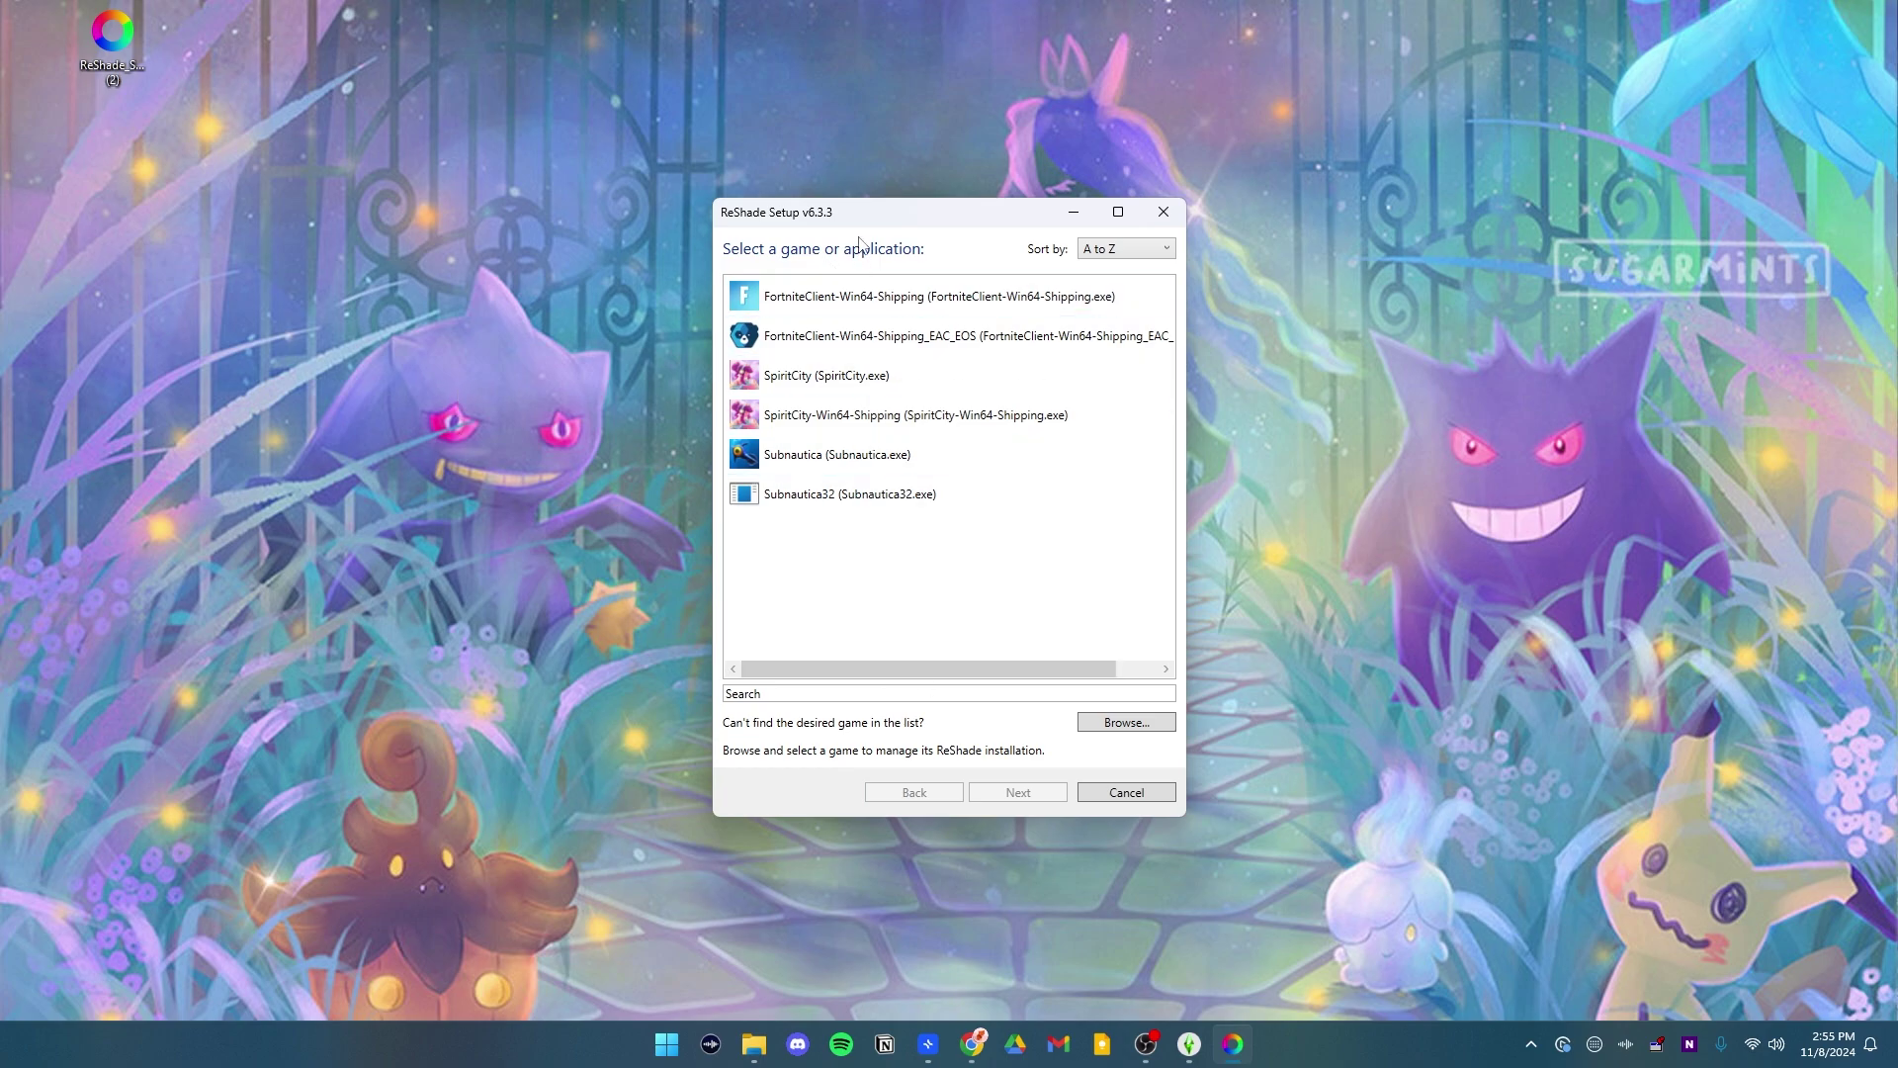
left_click(1118, 730)
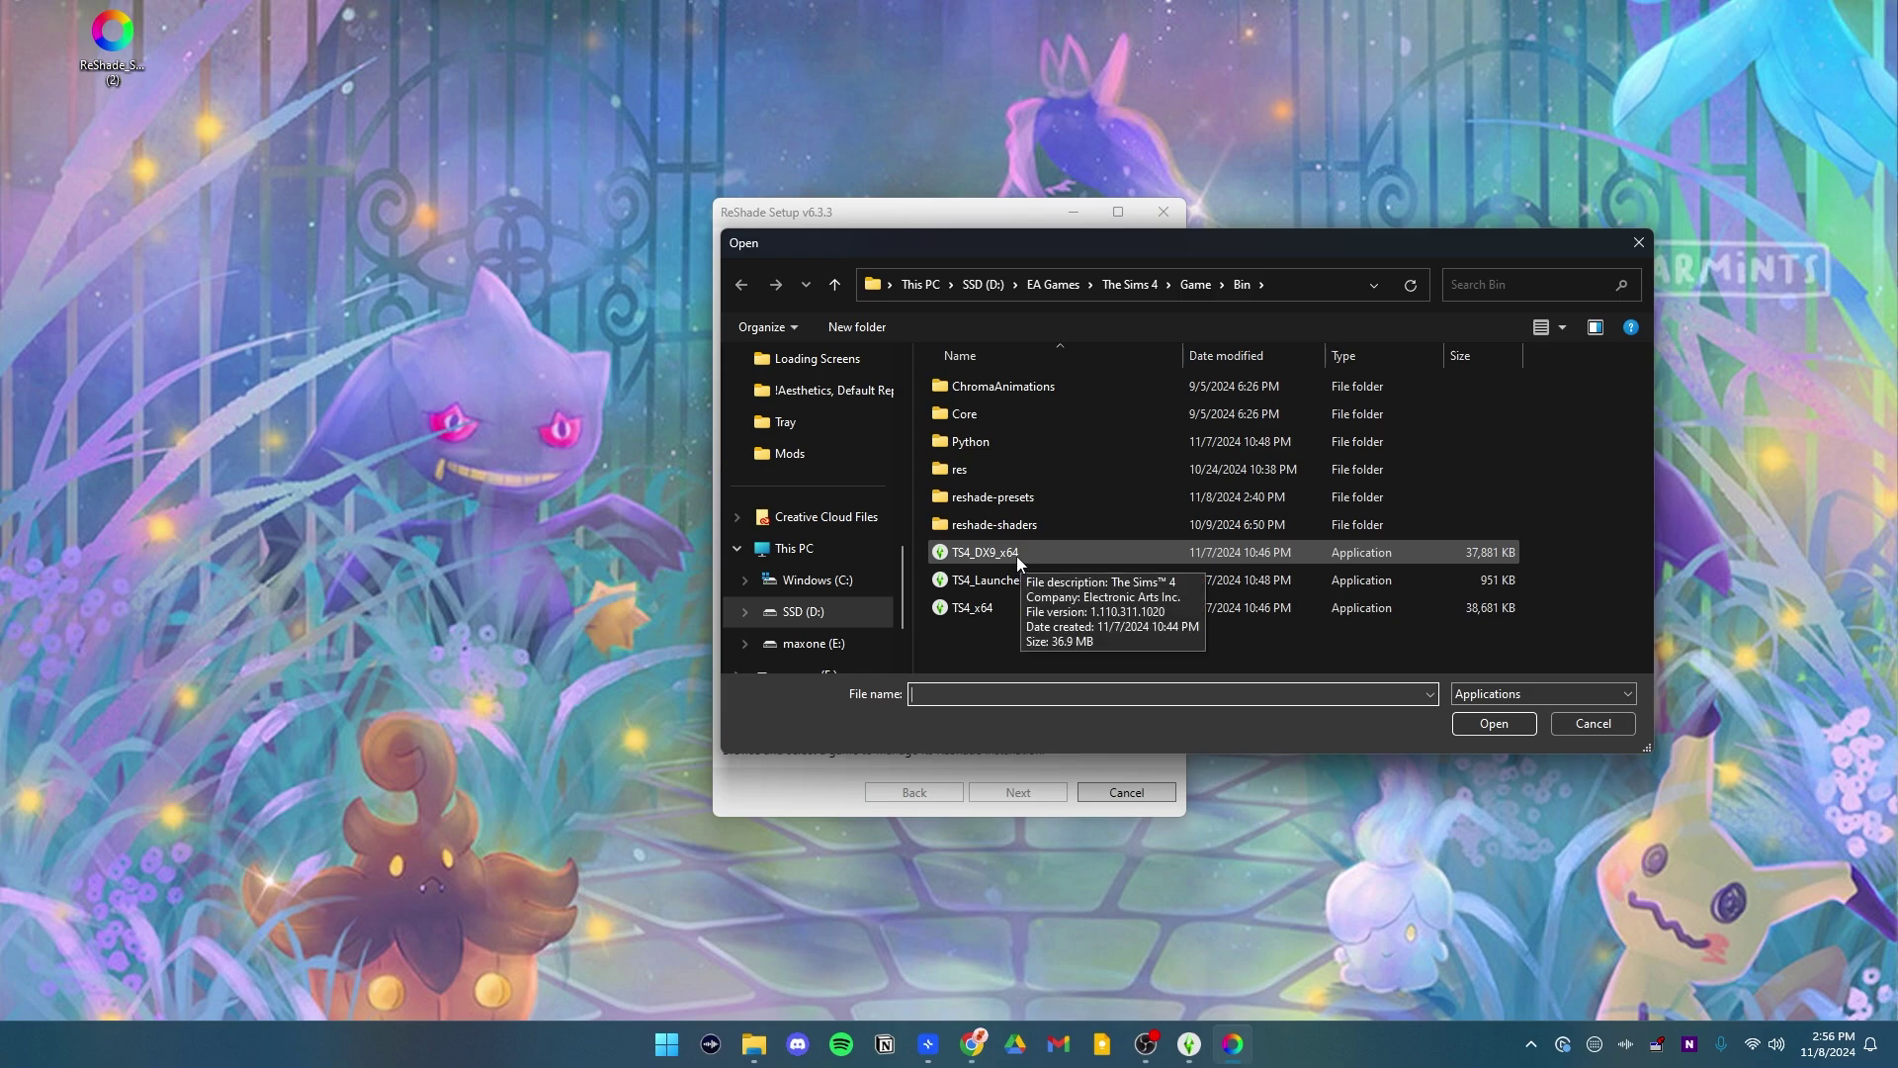
left_click(992, 610)
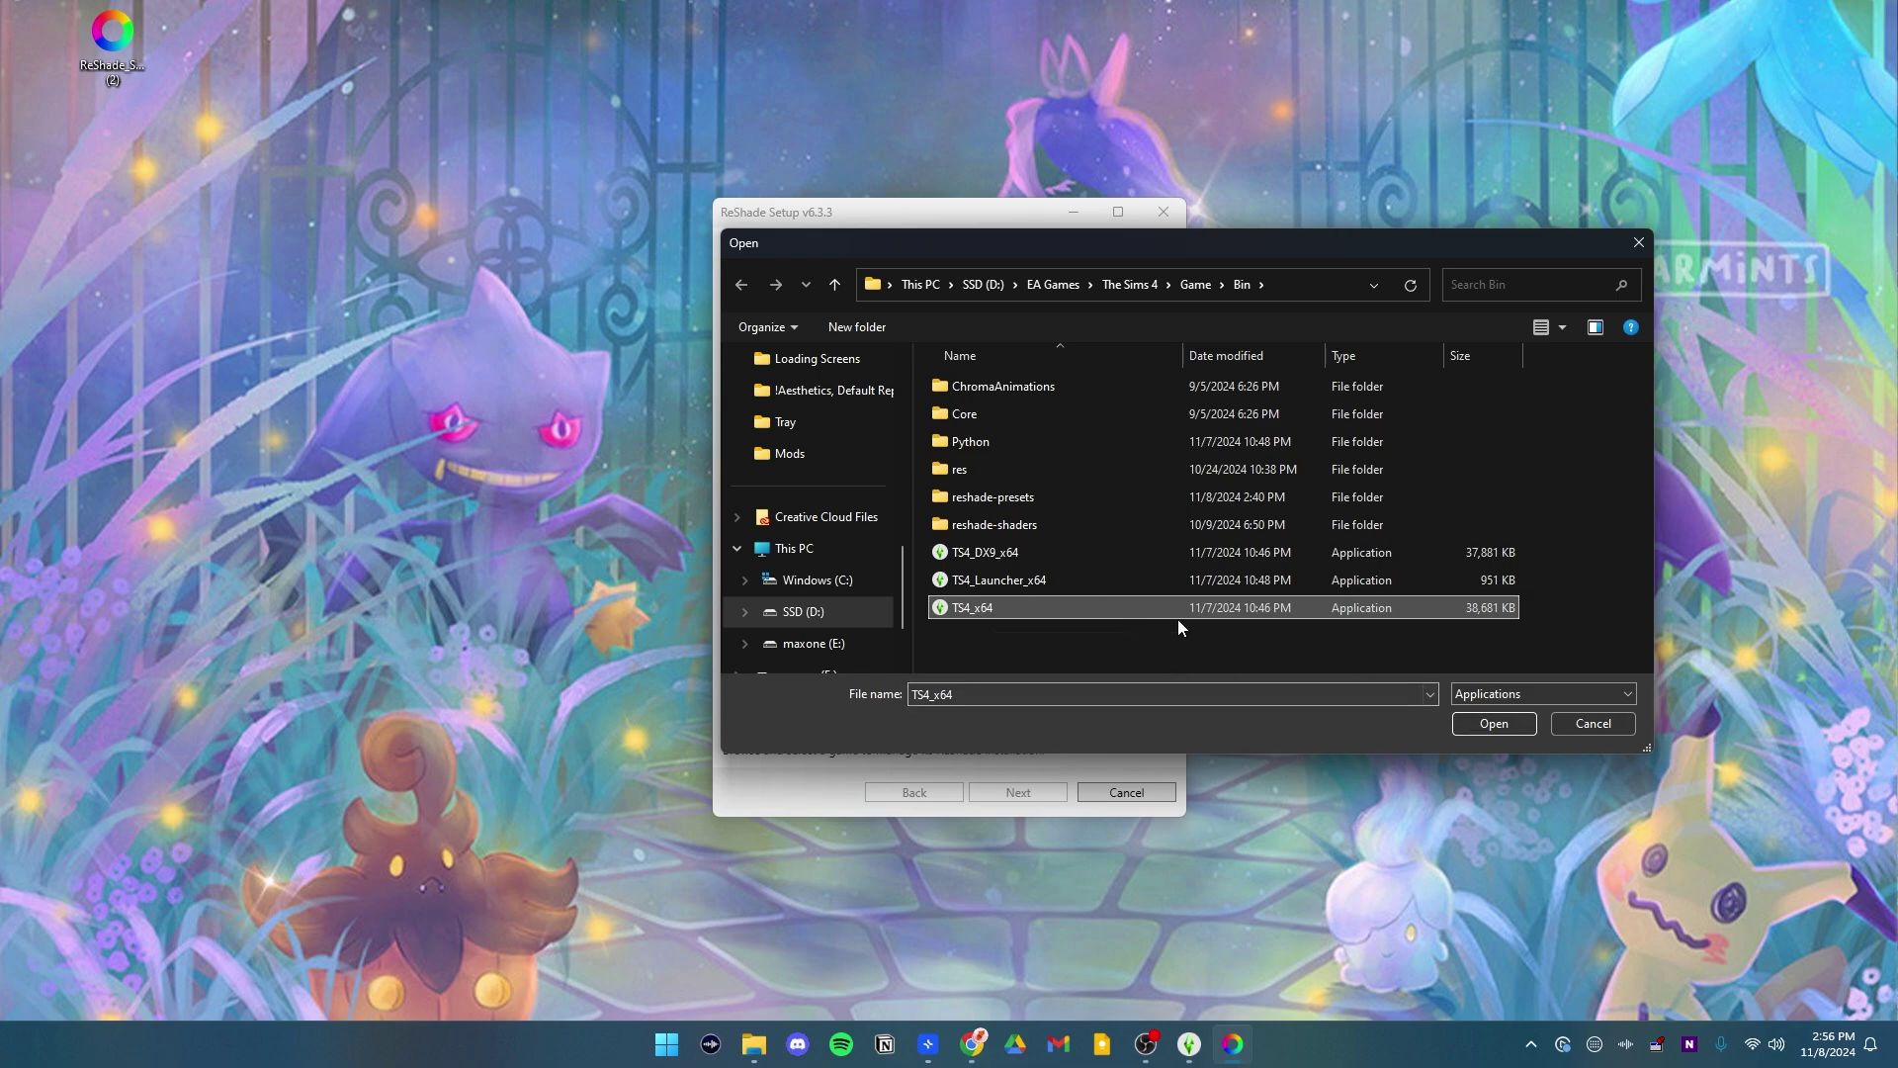
left_click(1492, 724)
left_click(1011, 792)
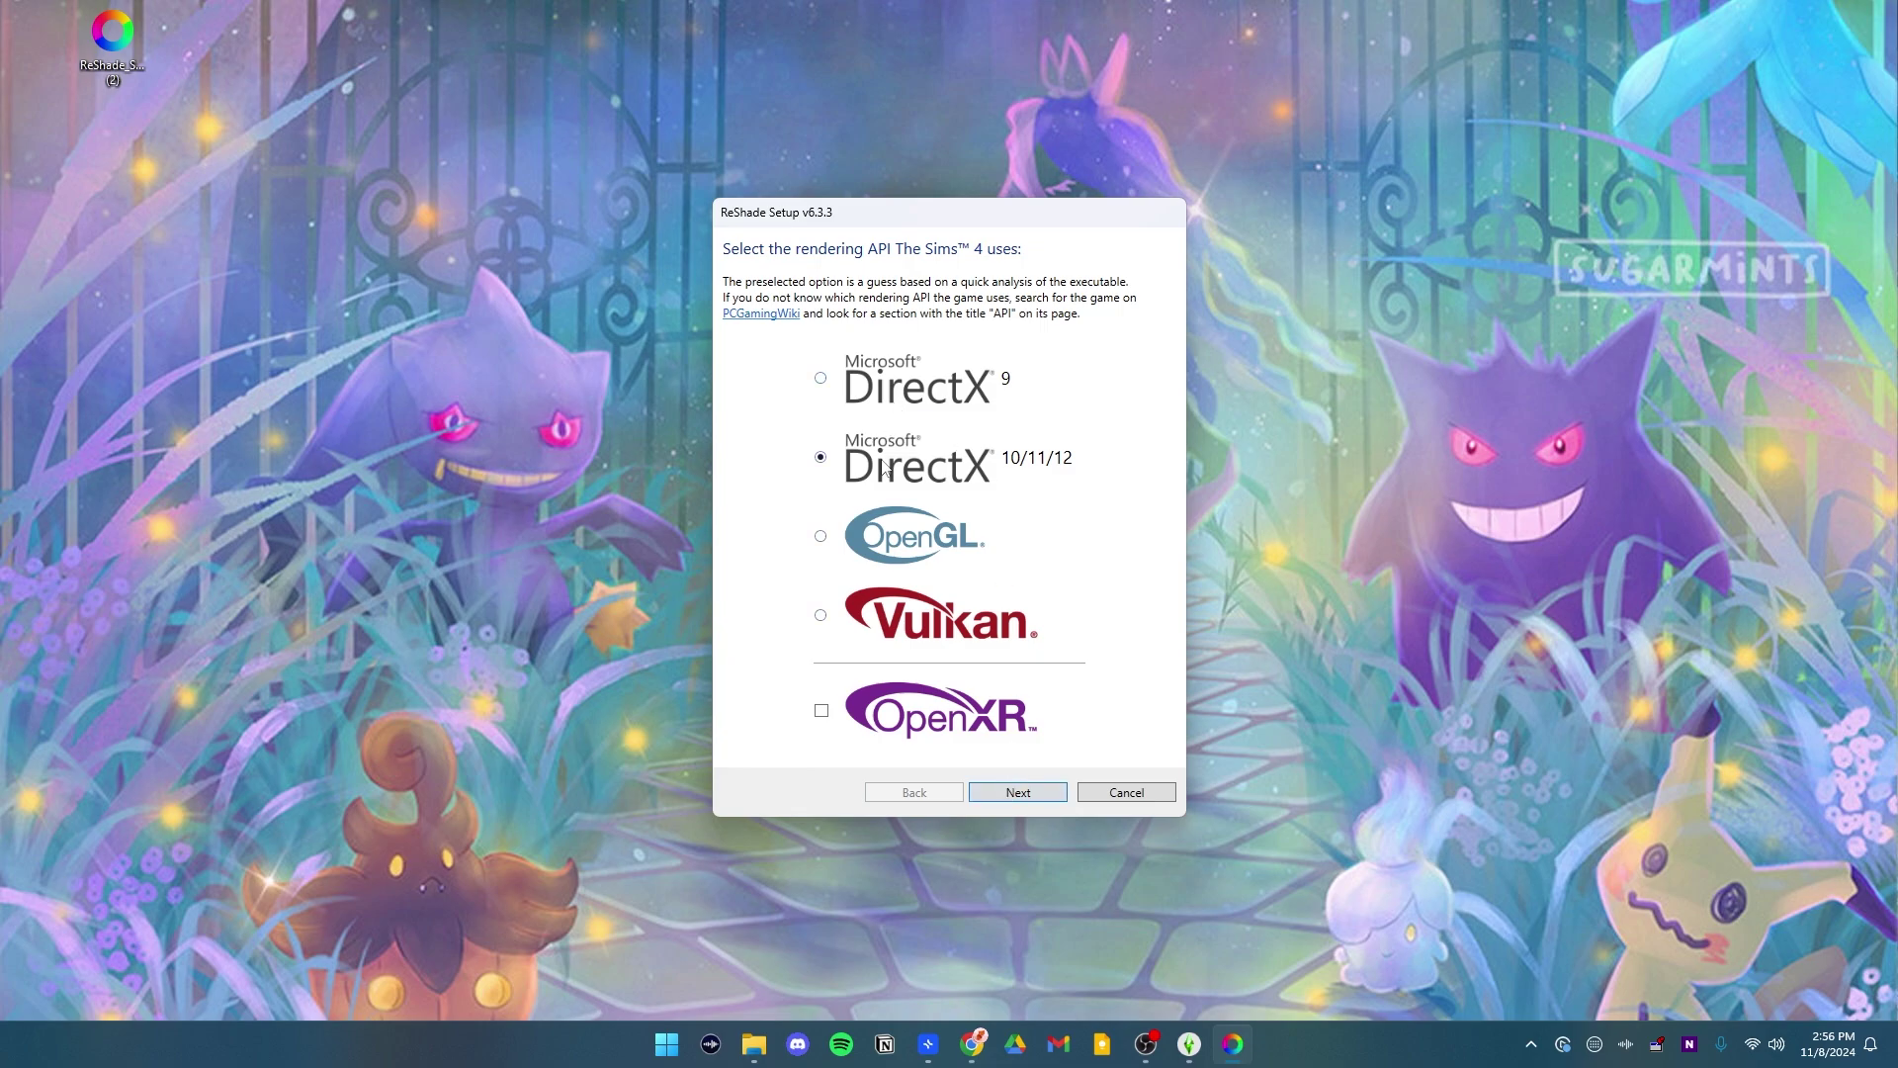
left_click(1020, 795)
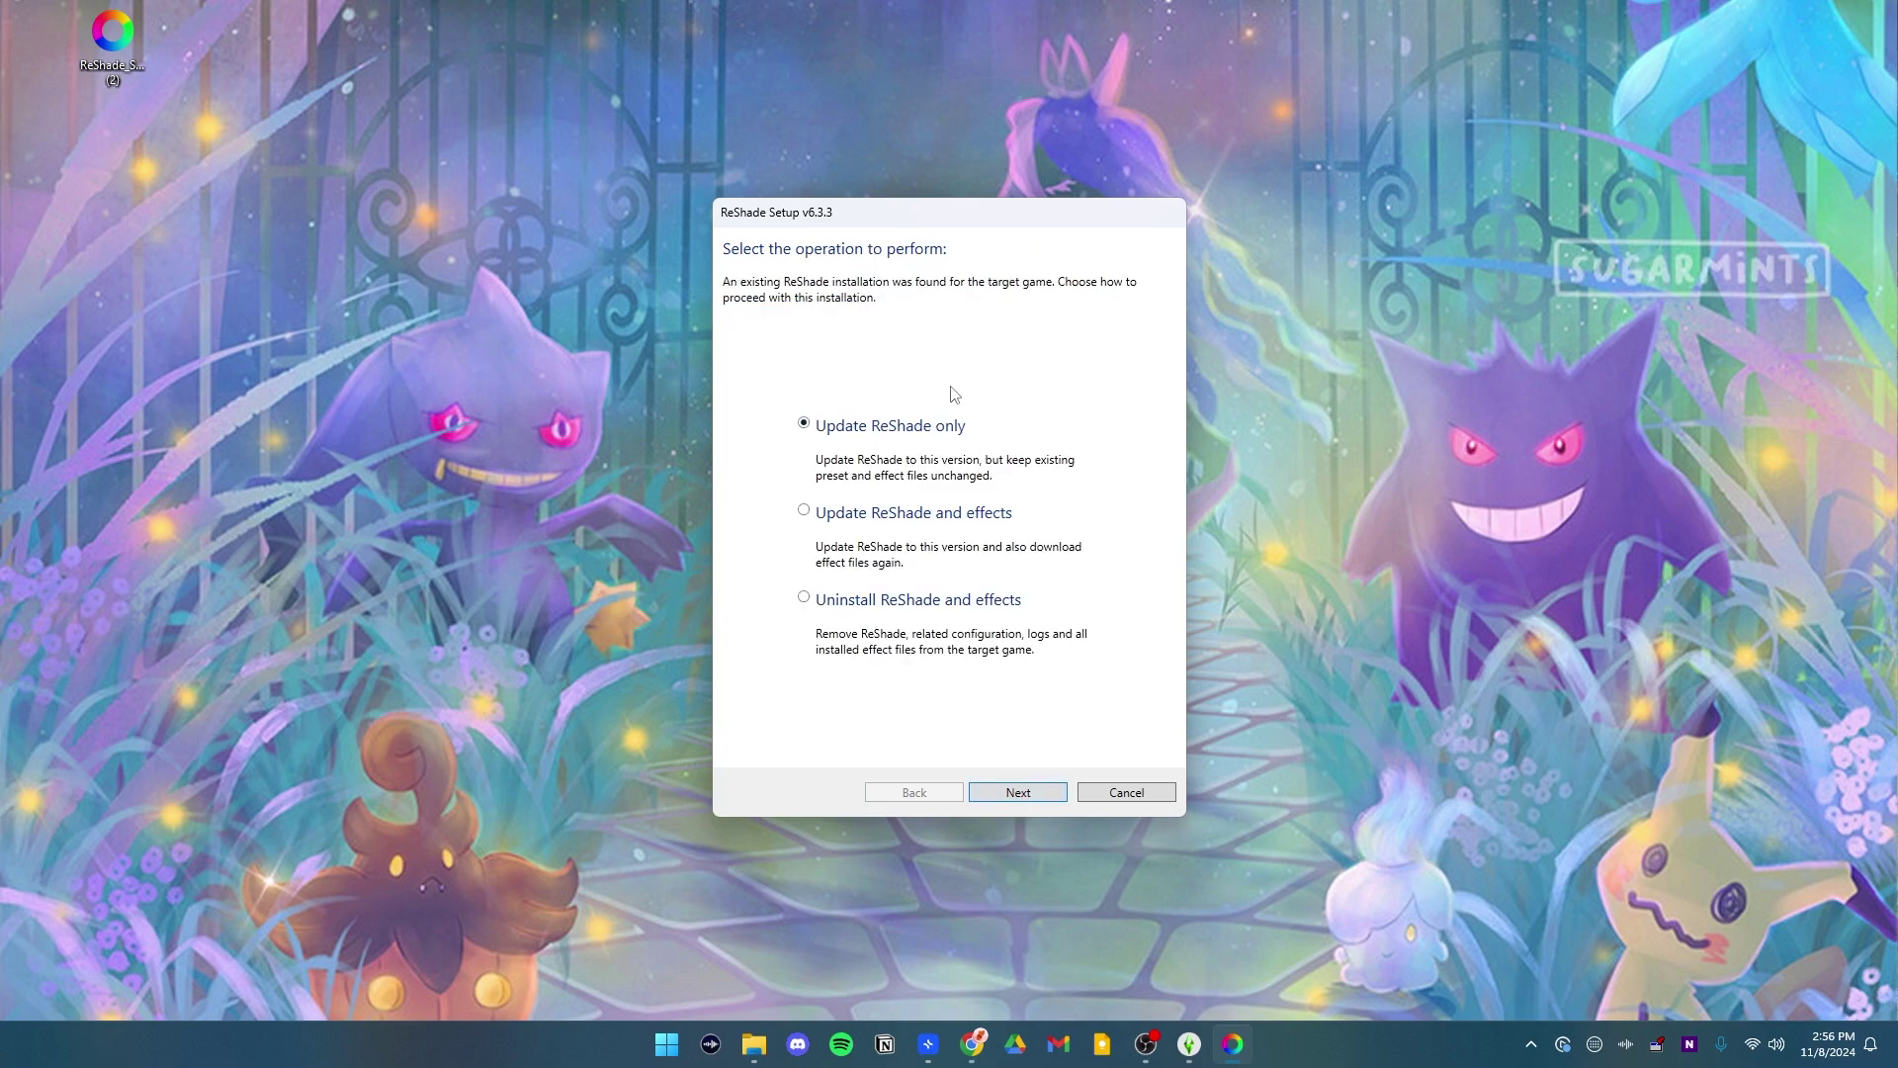